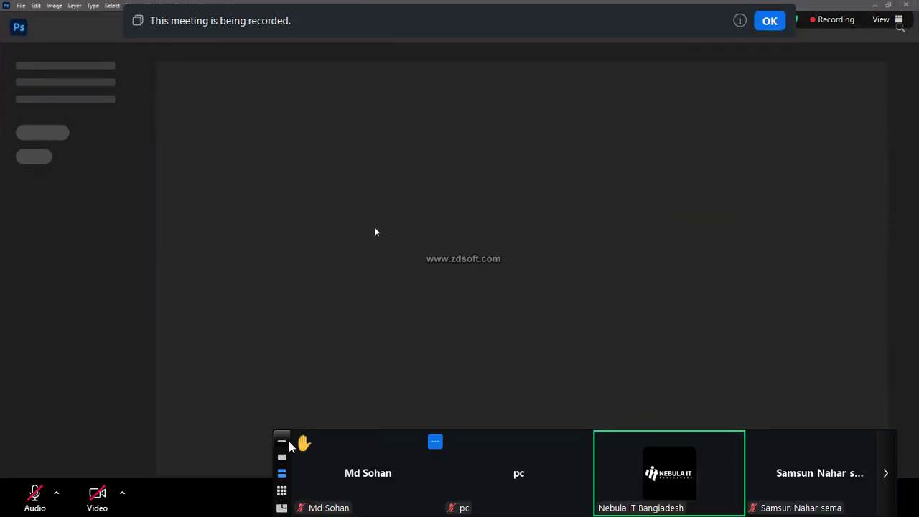
- Minimize the meeting's participant thumbnails, move them out of the way, and dismiss the recording notice
{"action": "left_click", "coordinate": [282, 442]}
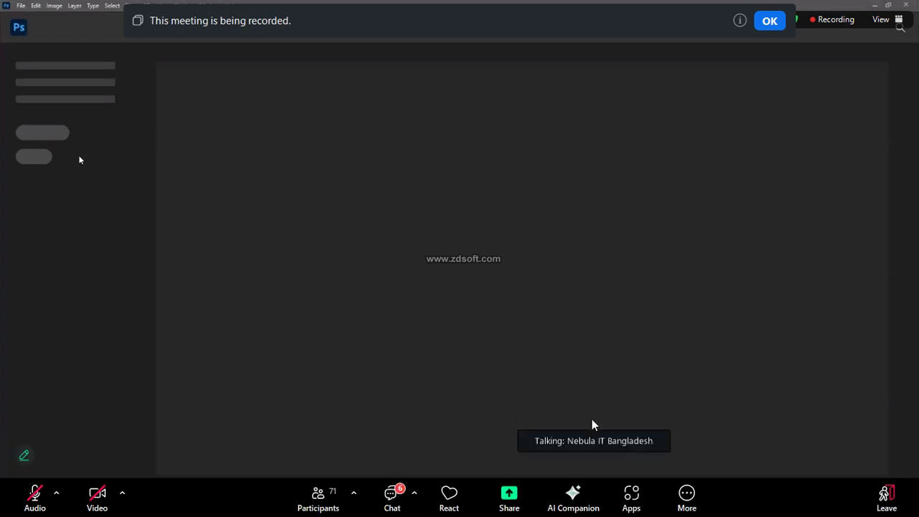
{"action": "left_click_drag", "start_coordinate": [612, 426], "coordinate": [589, 20]}
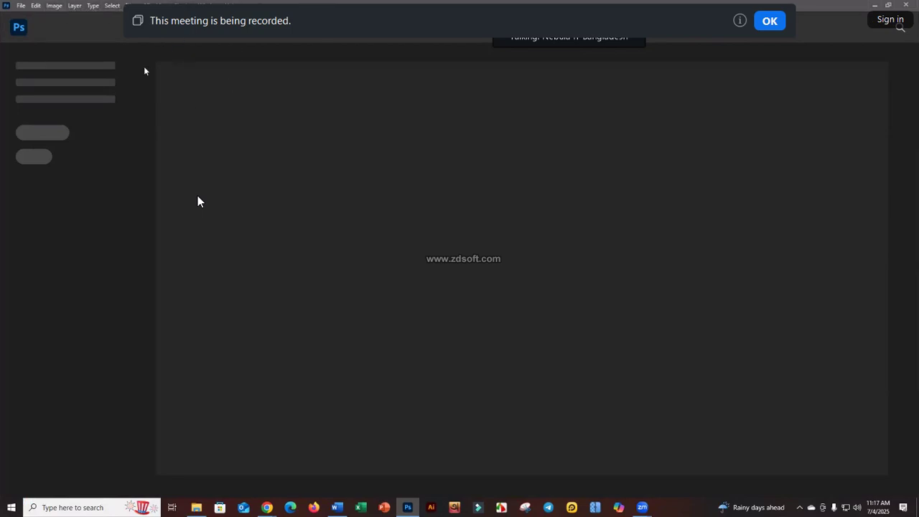
{"action": "left_click", "coordinate": [772, 23]}
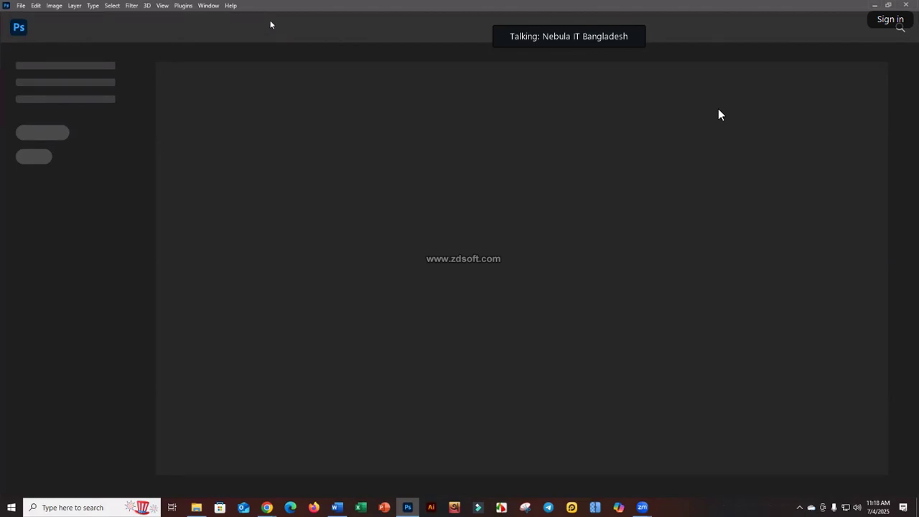
{"action": "left_click", "coordinate": [20, 8]}
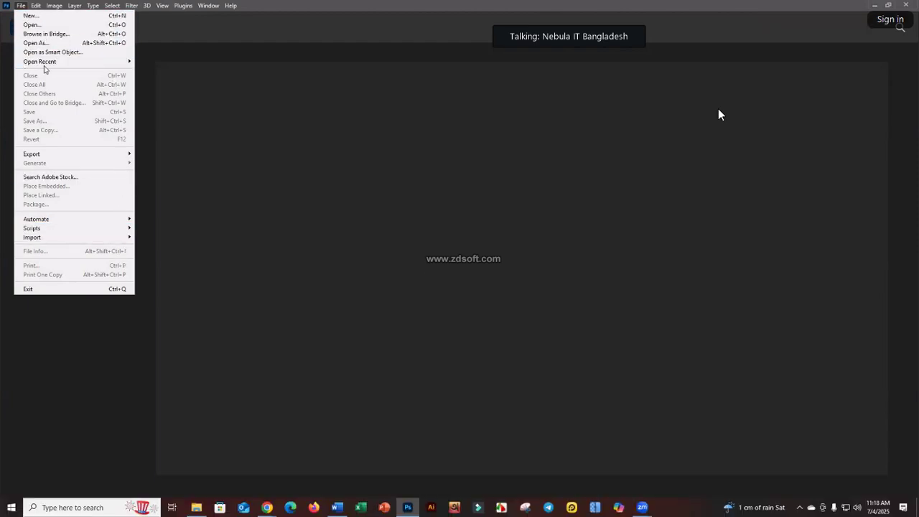
{"action": "left_click", "coordinate": [61, 16]}
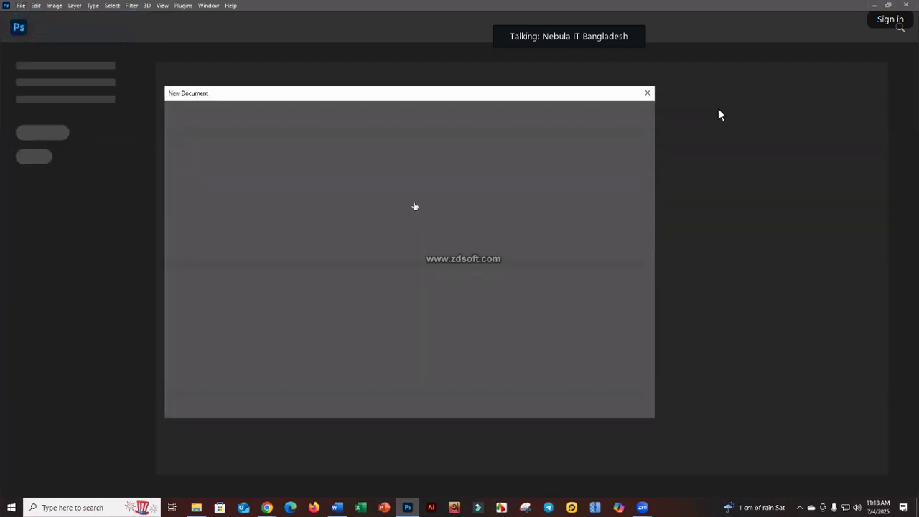
{"action": "key", "text": "Escape"}
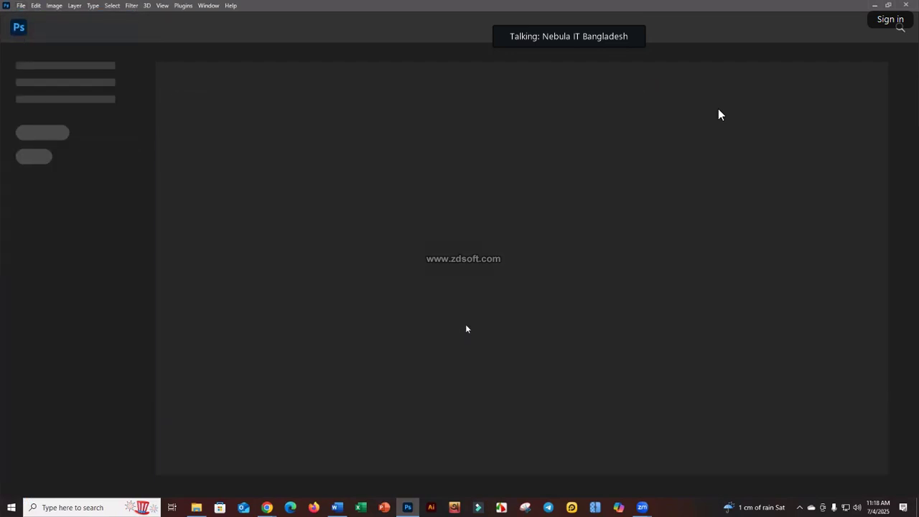
{"action": "key", "text": "ctrl+n"}
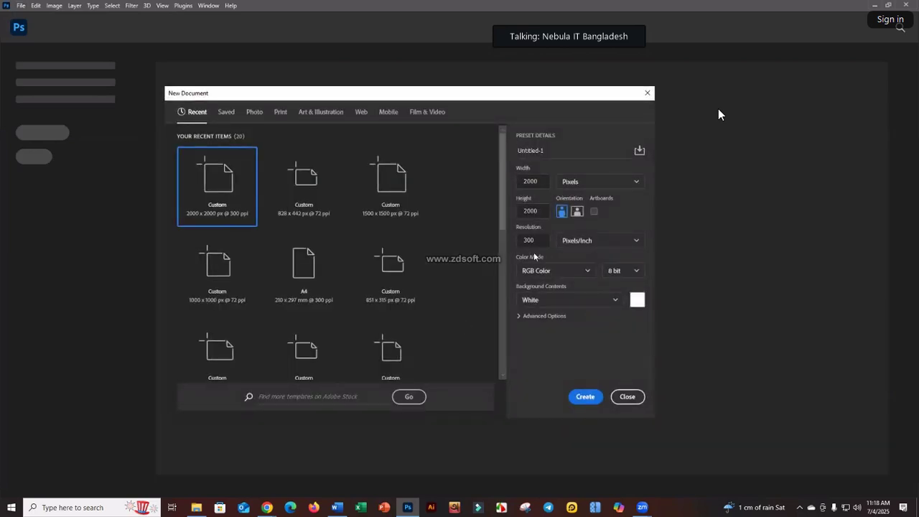
{"action": "left_click_drag", "start_coordinate": [467, 100], "coordinate": [508, 92]}
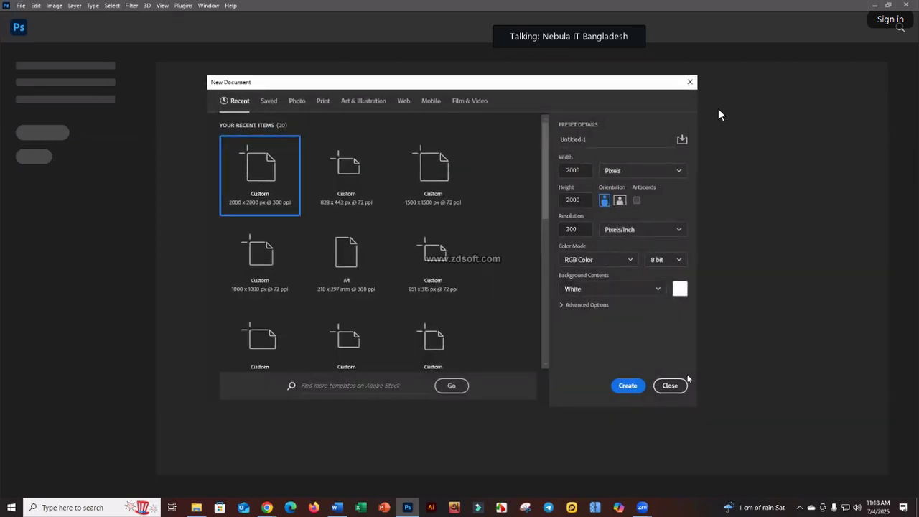
{"action": "left_click", "coordinate": [666, 387]}
- Start a new document and reposition the New Document dialog over the workspace
{"action": "left_click", "coordinate": [21, 6]}
{"action": "left_click", "coordinate": [30, 15]}
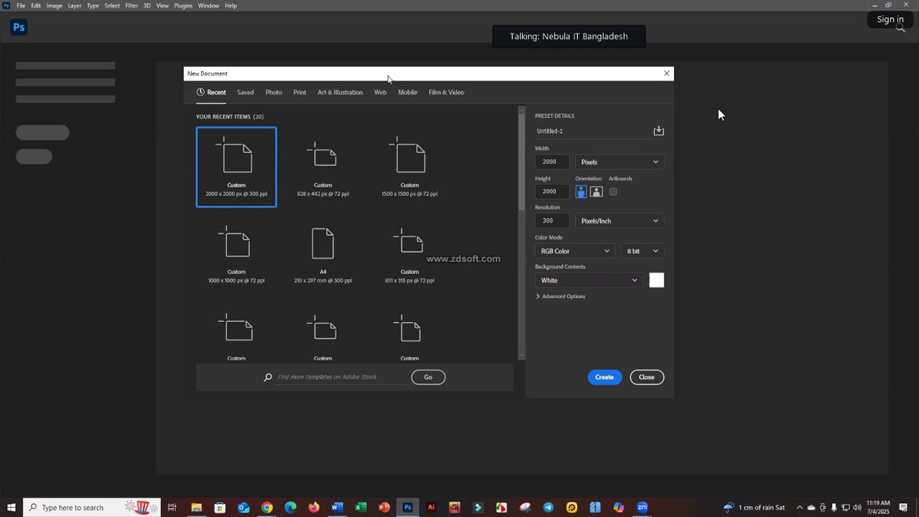
{"action": "left_click_drag", "start_coordinate": [388, 77], "coordinate": [395, 82]}
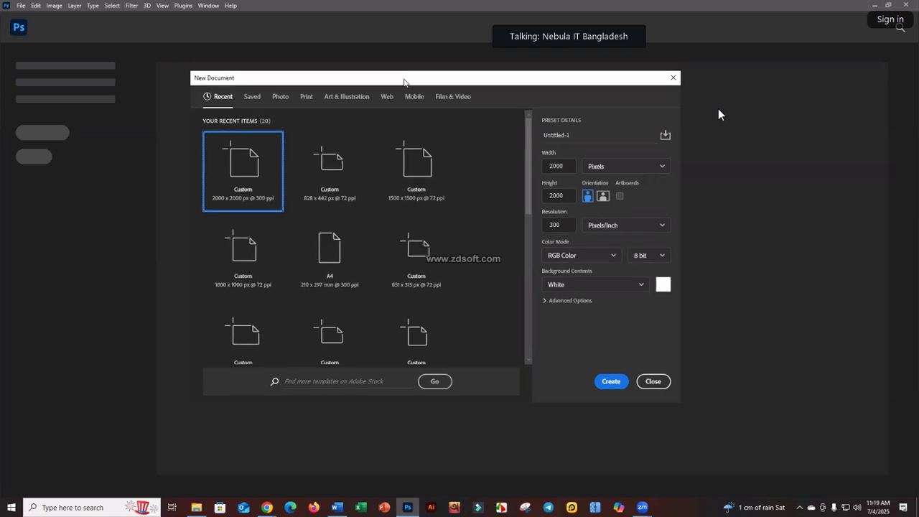
{"action": "left_click_drag", "start_coordinate": [404, 81], "coordinate": [412, 87]}
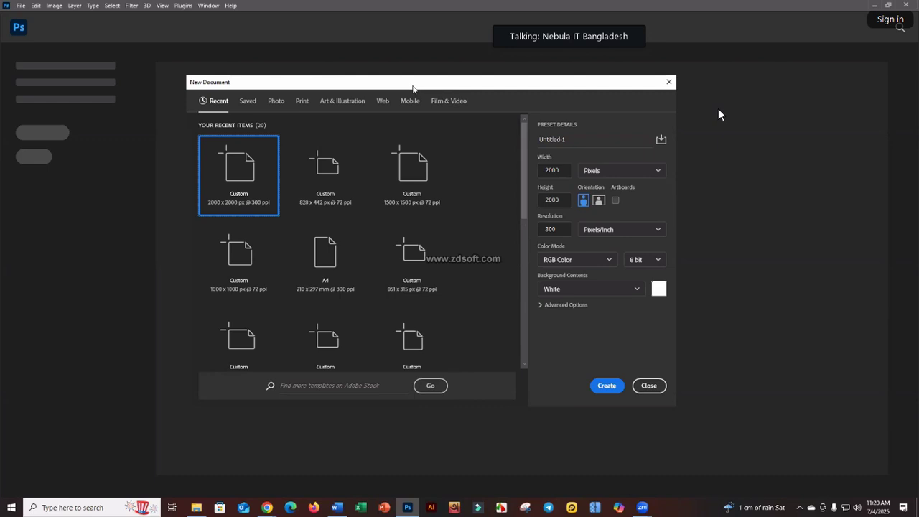
{"action": "left_click_drag", "start_coordinate": [413, 89], "coordinate": [415, 92]}
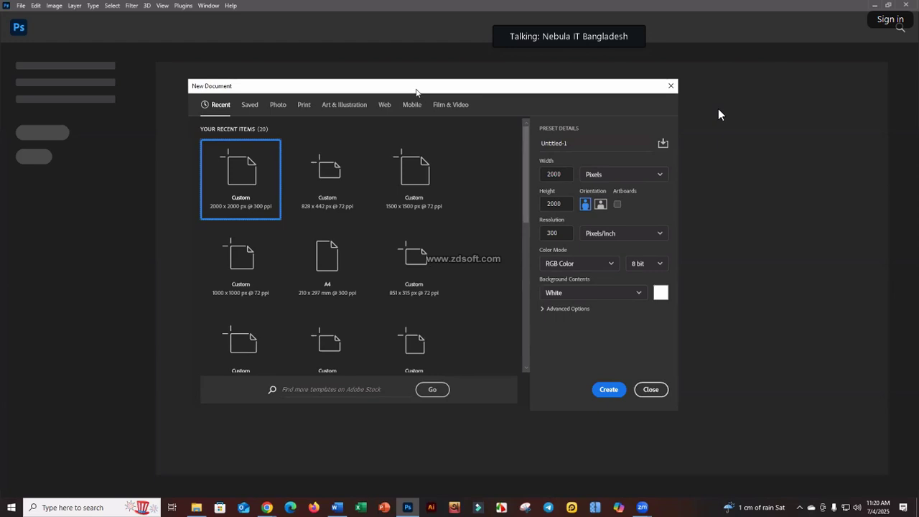
{"action": "left_click_drag", "start_coordinate": [413, 94], "coordinate": [417, 91]}
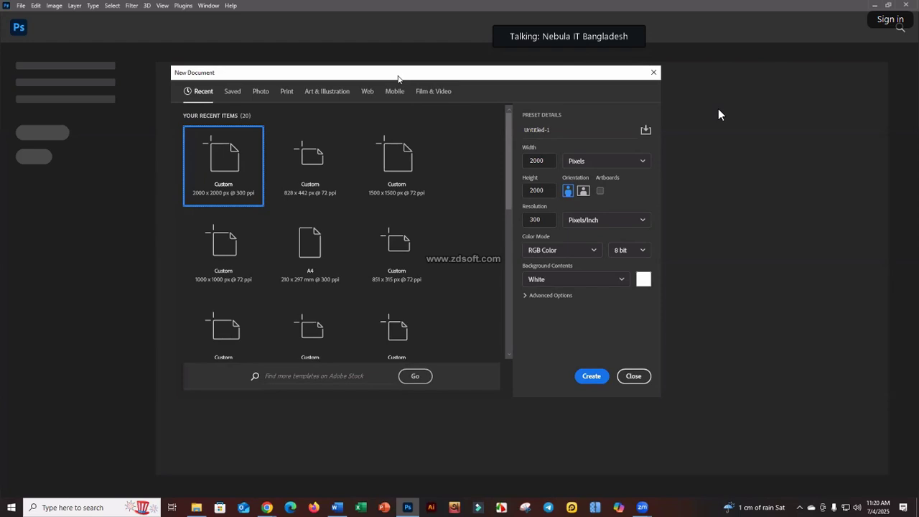
{"action": "left_click_drag", "start_coordinate": [383, 75], "coordinate": [384, 75]}
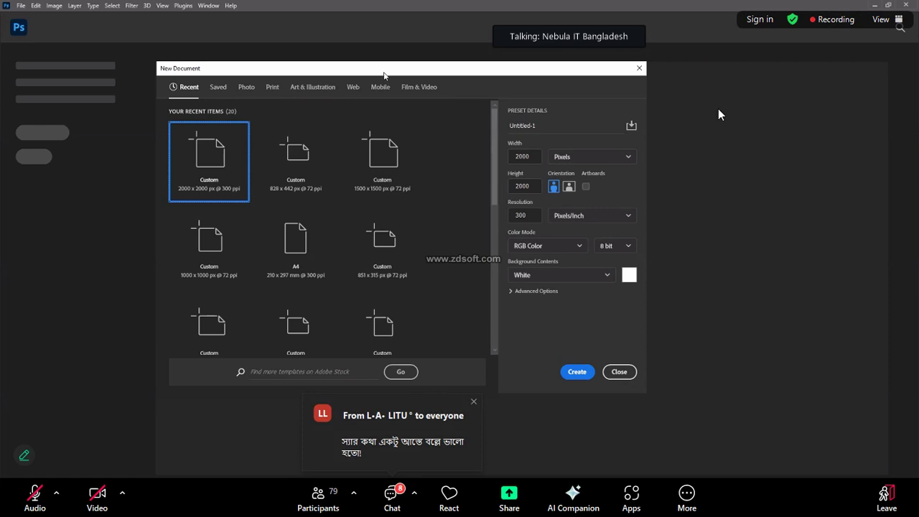
{"action": "left_click_drag", "start_coordinate": [383, 75], "coordinate": [388, 80]}
- Examine the new document's width, height and resolution fields and the measurement units offered for its dimensions
{"action": "left_click", "coordinate": [531, 162]}
{"action": "key", "text": "Tab"}
{"action": "key", "text": "Tab"}
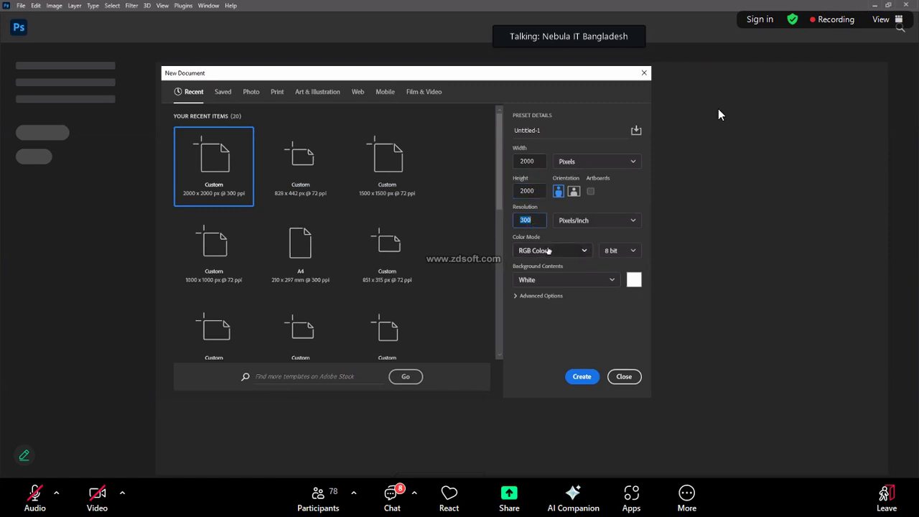
{"action": "left_click", "coordinate": [536, 162]}
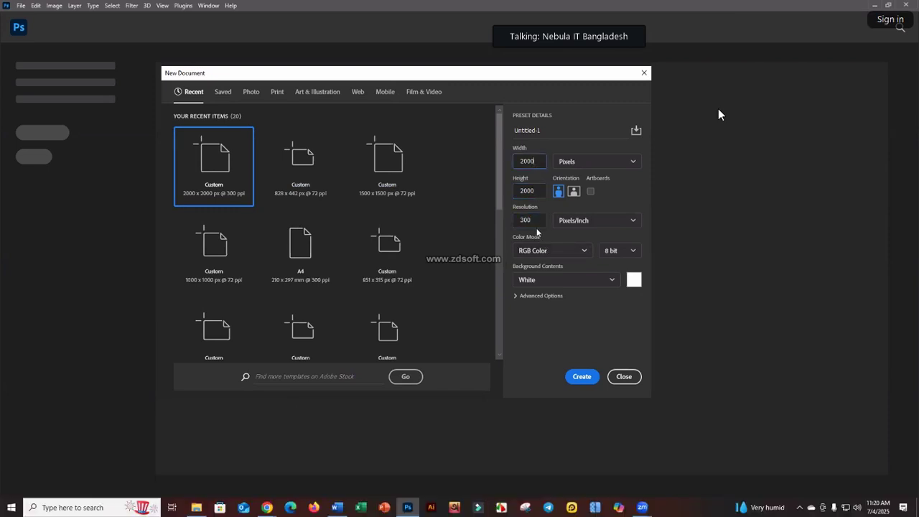
{"action": "left_click", "coordinate": [536, 193]}
{"action": "left_click", "coordinate": [539, 159]}
{"action": "left_click", "coordinate": [580, 164]}
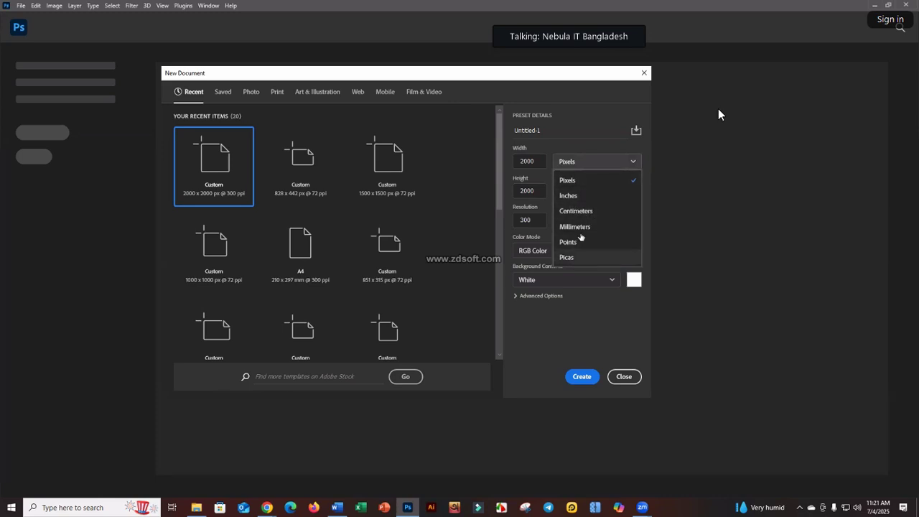
{"action": "left_click", "coordinate": [577, 152]}
{"action": "left_click", "coordinate": [577, 153]}
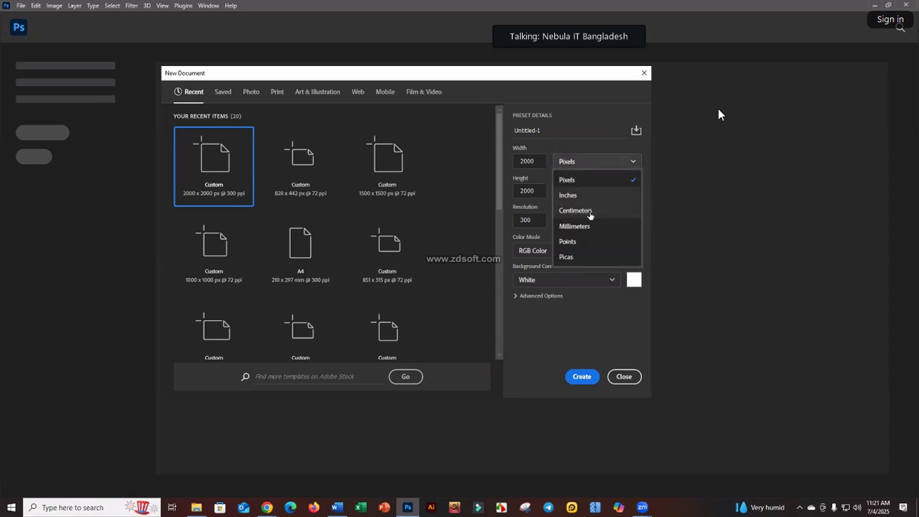
{"action": "left_click", "coordinate": [566, 151]}
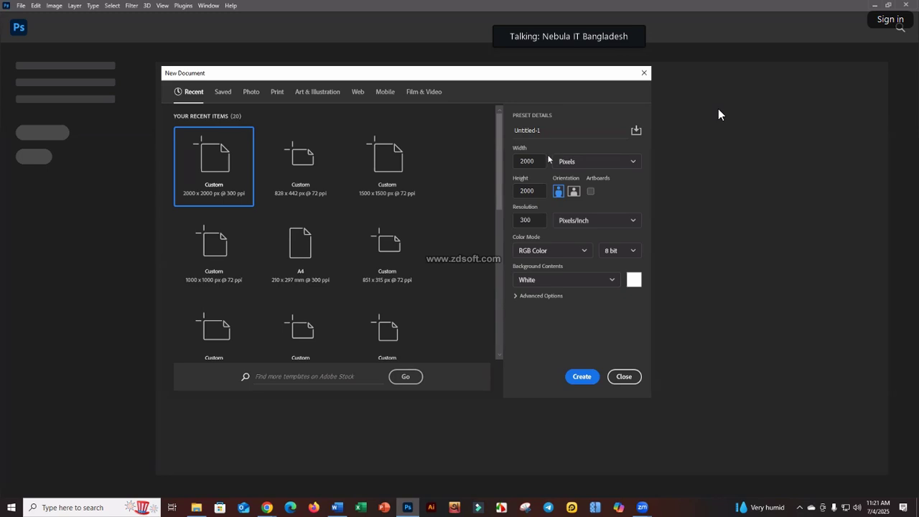
{"action": "left_click", "coordinate": [574, 162]}
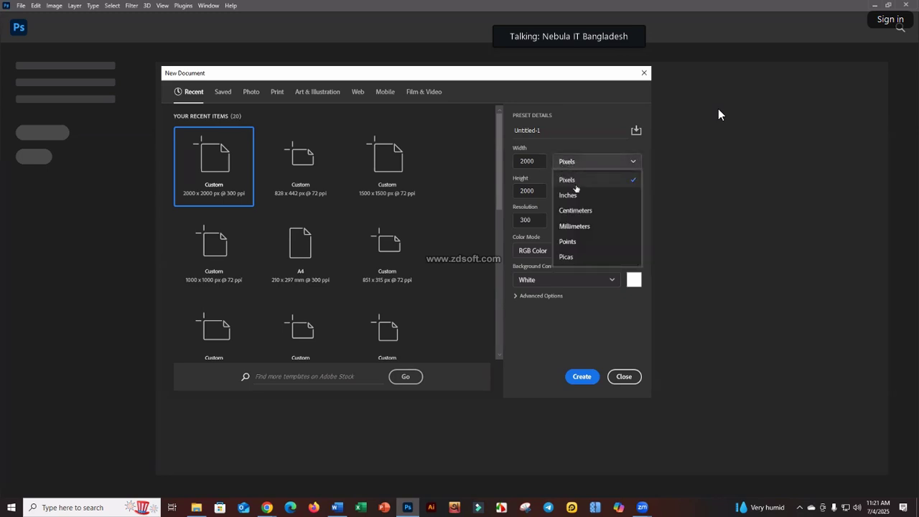
{"action": "left_click", "coordinate": [550, 142]}
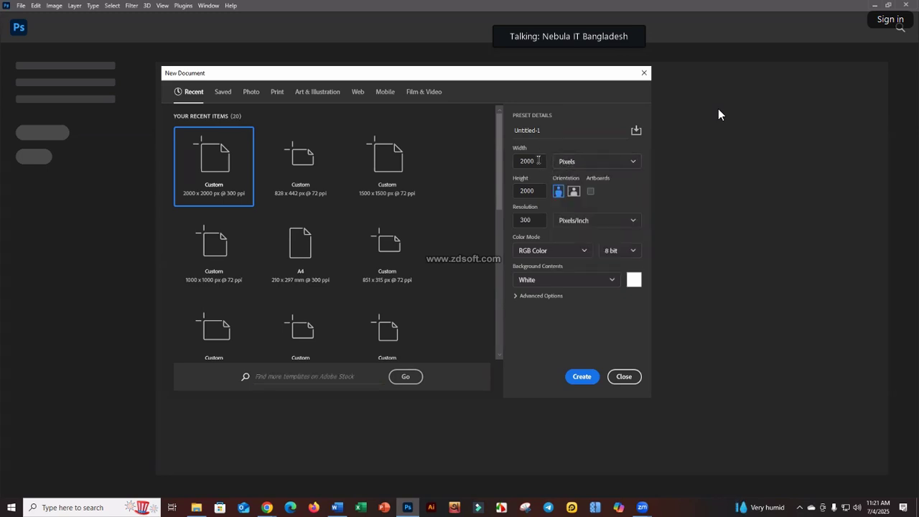
{"action": "left_click", "coordinate": [536, 162]}
{"action": "left_click", "coordinate": [572, 162]}
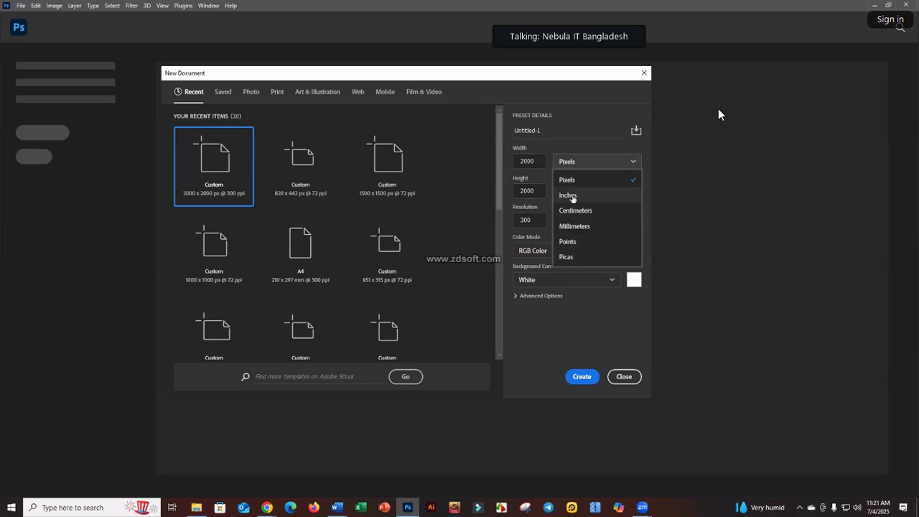
{"action": "left_click", "coordinate": [565, 159]}
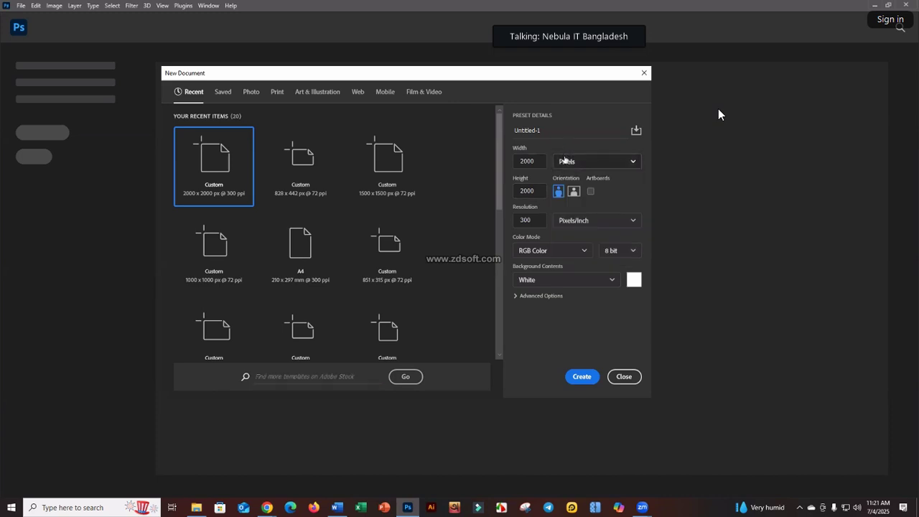
- Convert the new document's dimensions to centimeters and switch them back to pixels
{"action": "left_click", "coordinate": [564, 158]}
{"action": "left_click", "coordinate": [579, 212]}
{"action": "left_click", "coordinate": [589, 162]}
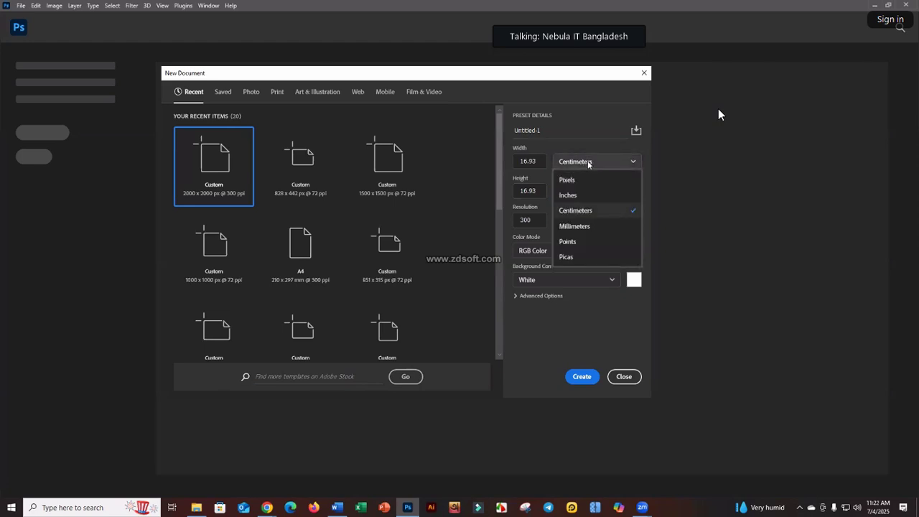
{"action": "left_click", "coordinate": [579, 154]}
{"action": "left_click", "coordinate": [586, 163]}
{"action": "left_click", "coordinate": [585, 148]}
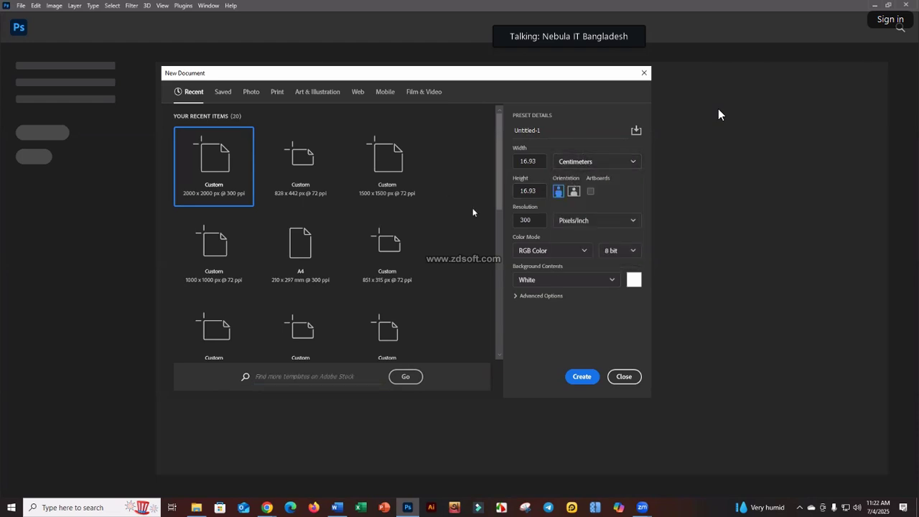
{"action": "left_click", "coordinate": [562, 166]}
{"action": "left_click", "coordinate": [579, 179]}
- Review the available measurement units for the document width, keeping Pixels as the selected unit
{"action": "left_click", "coordinate": [578, 161]}
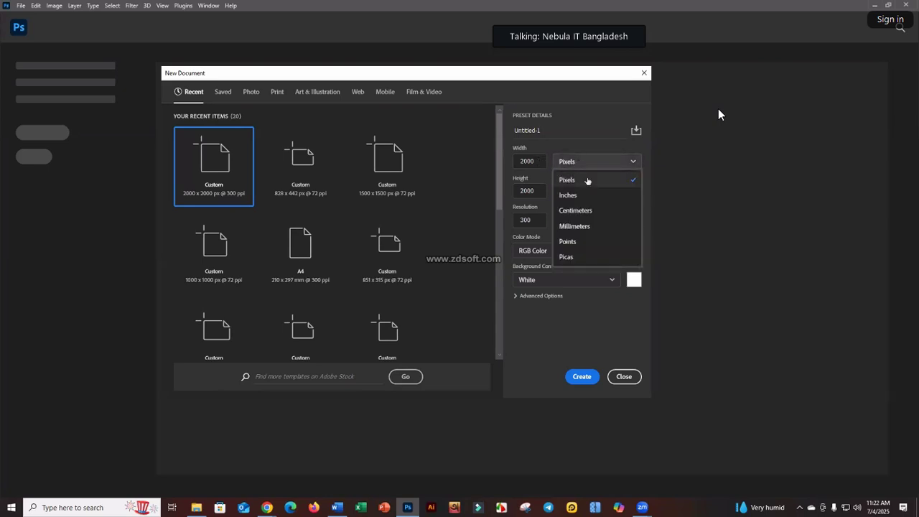
{"action": "left_click", "coordinate": [555, 161]}
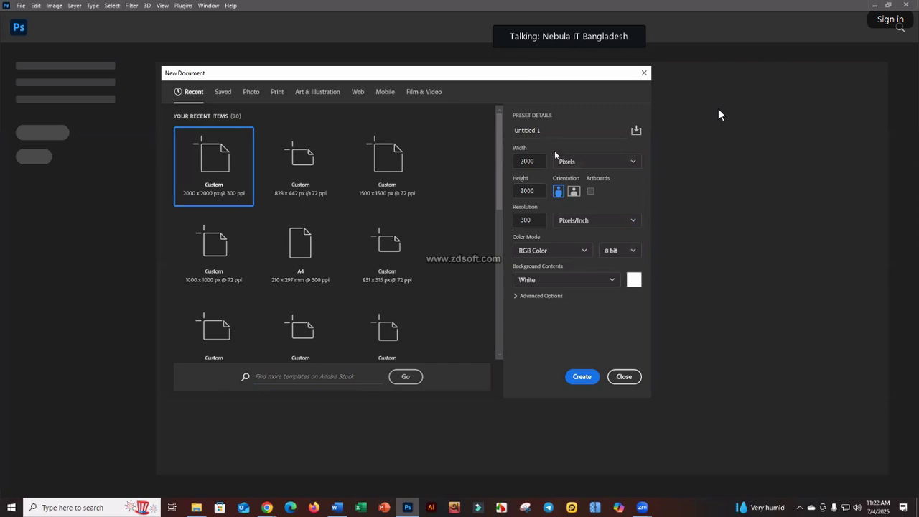
{"action": "left_click", "coordinate": [572, 162]}
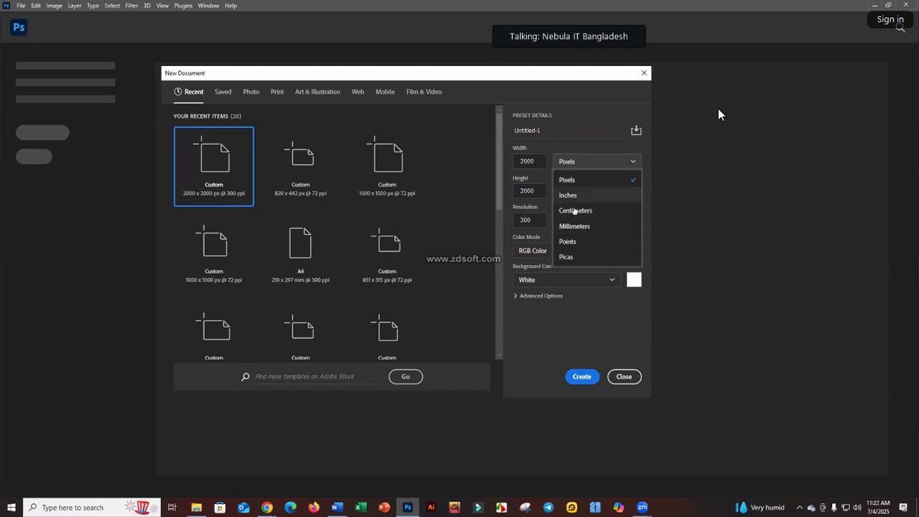
{"action": "left_click", "coordinate": [573, 159]}
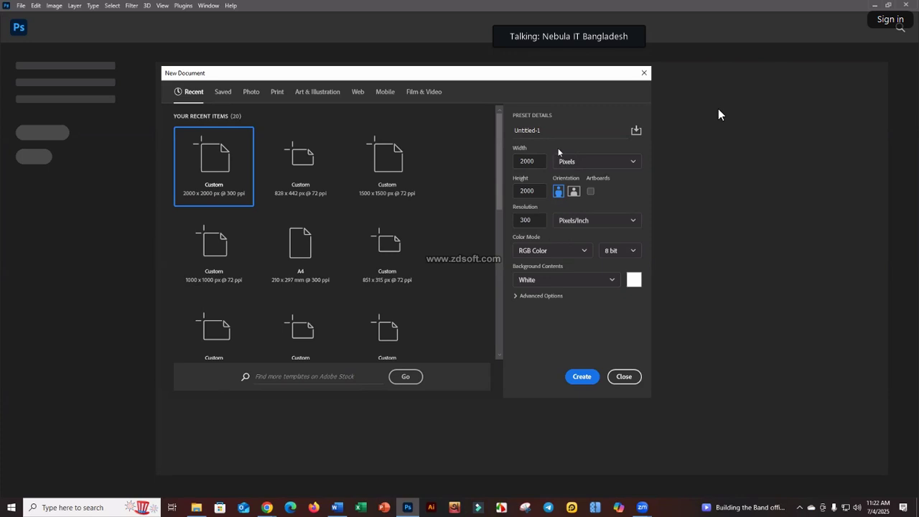
{"action": "left_click", "coordinate": [572, 162]}
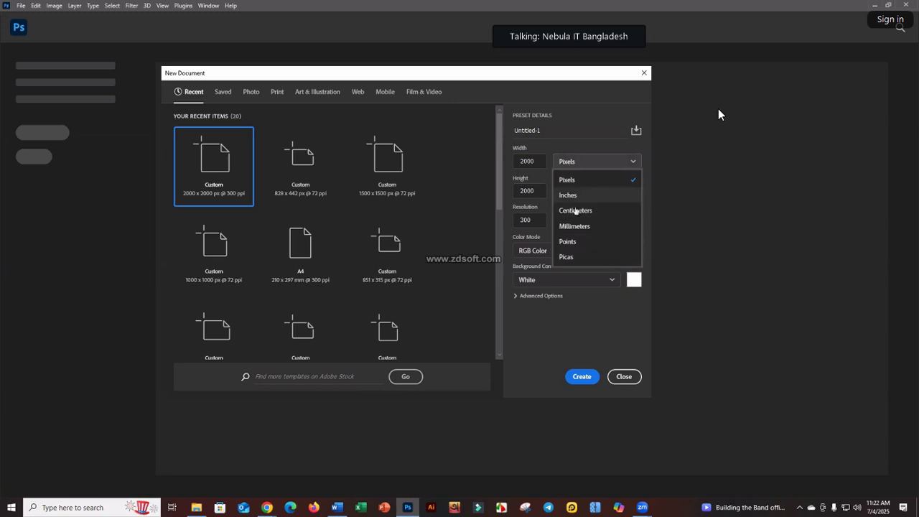
{"action": "left_click", "coordinate": [561, 147]}
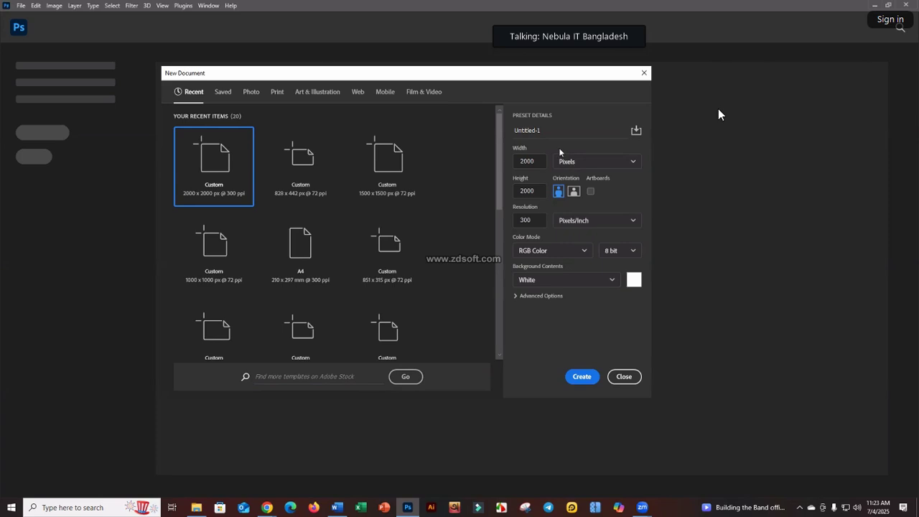
{"action": "left_click", "coordinate": [571, 162]}
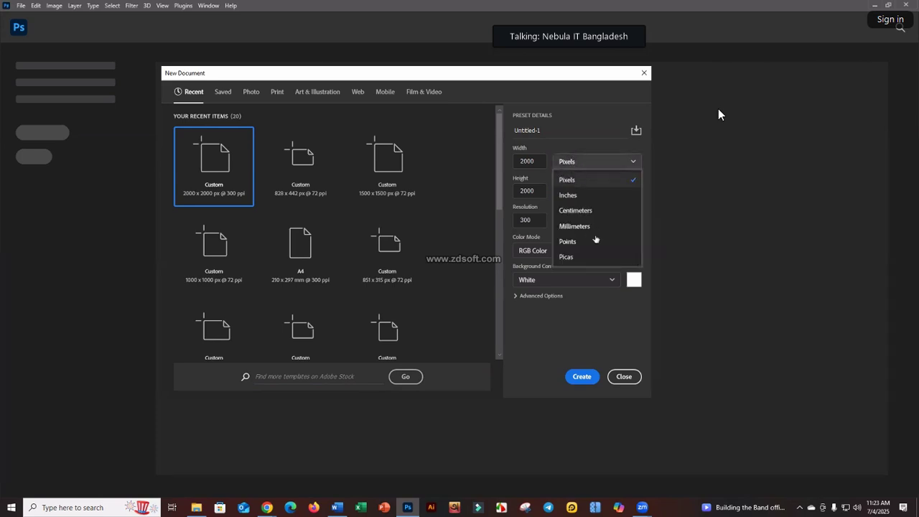
{"action": "left_click", "coordinate": [564, 179]}
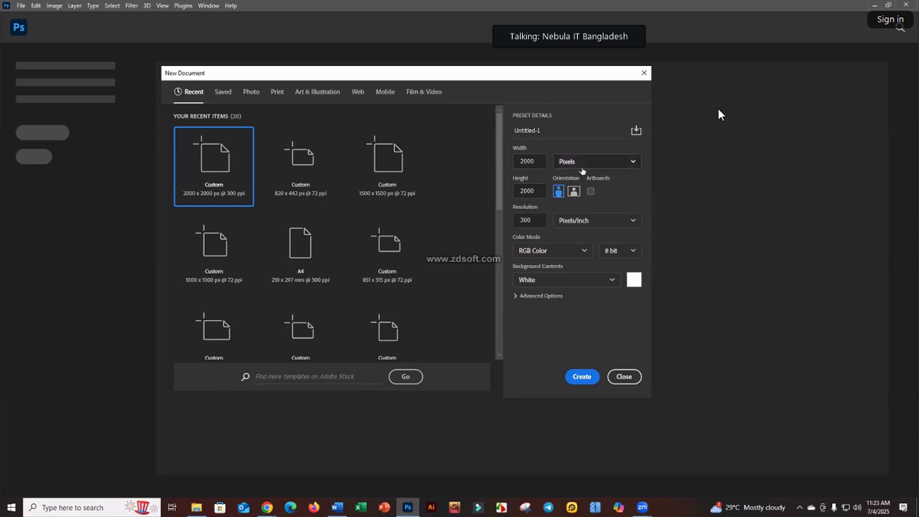
{"action": "left_click", "coordinate": [581, 162]}
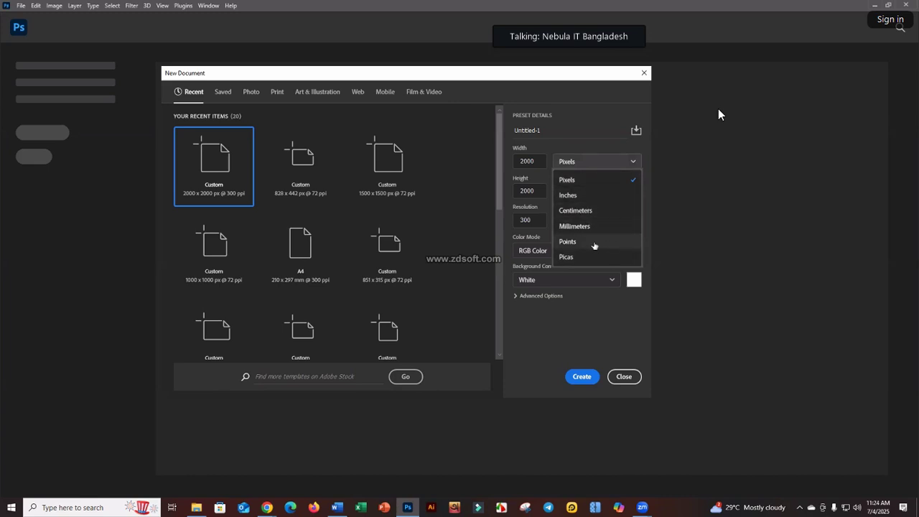
{"action": "left_click", "coordinate": [575, 183]}
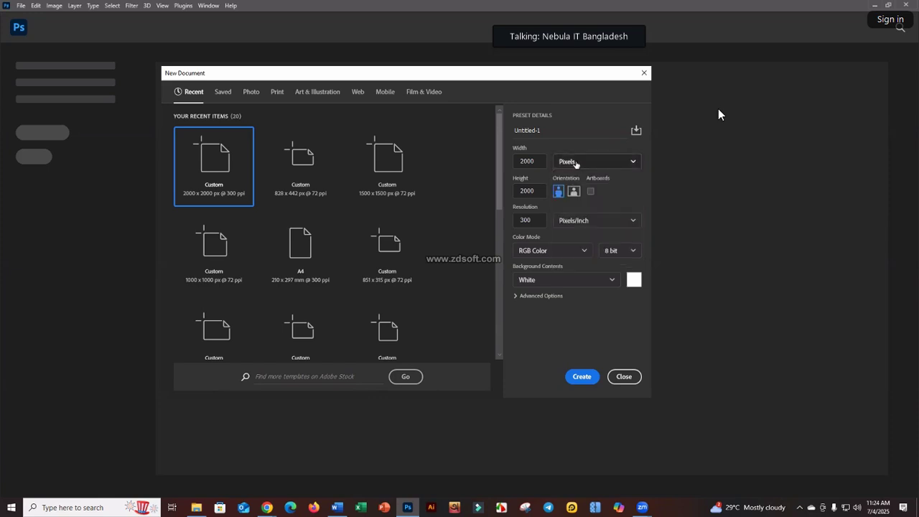
- Set the new document's width and height to 1000 each, keeping Pixels as the measurement unit
{"action": "left_click", "coordinate": [577, 164]}
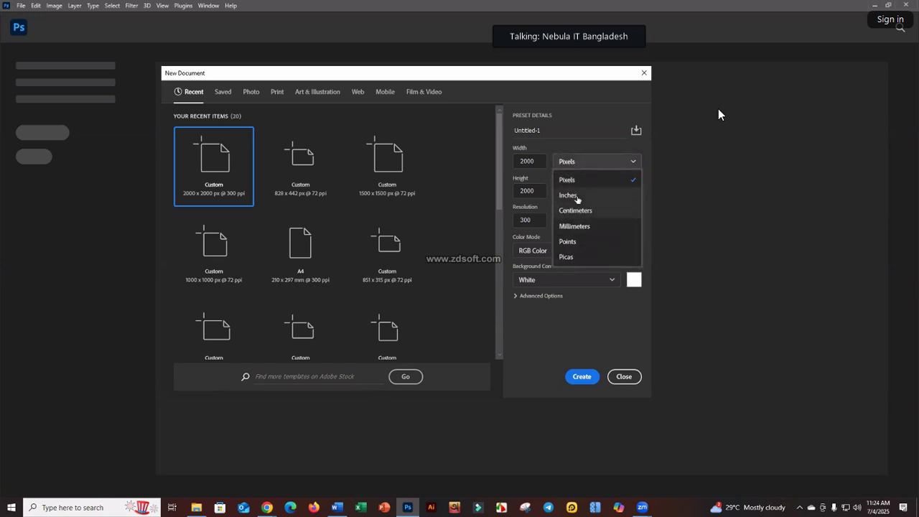
{"action": "left_click", "coordinate": [575, 147]}
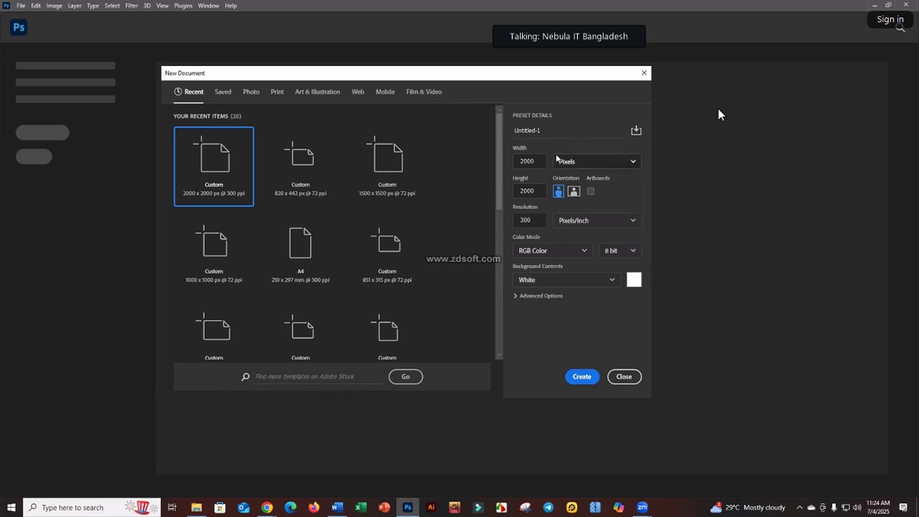
{"action": "double_click", "coordinate": [539, 159]}
{"action": "type", "text": "1000"}
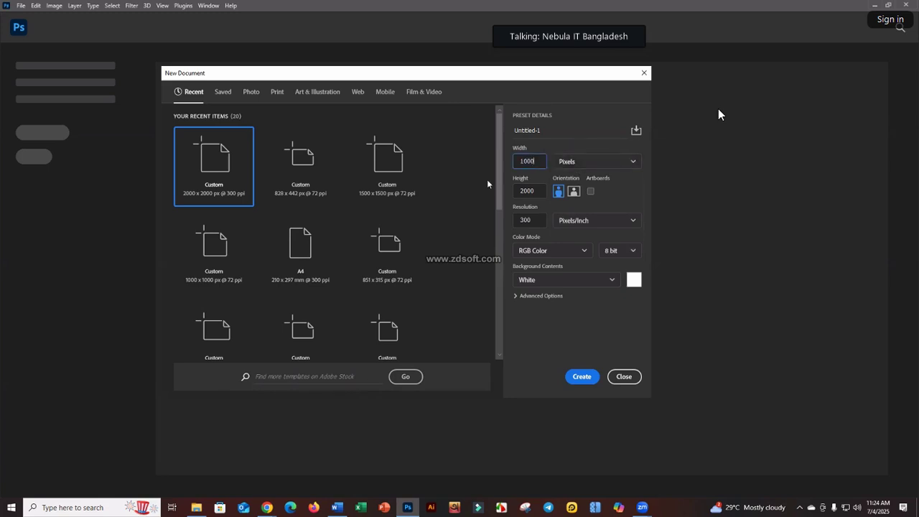
{"action": "double_click", "coordinate": [539, 189]}
{"action": "type", "text": "1000"}
{"action": "left_click", "coordinate": [573, 163]}
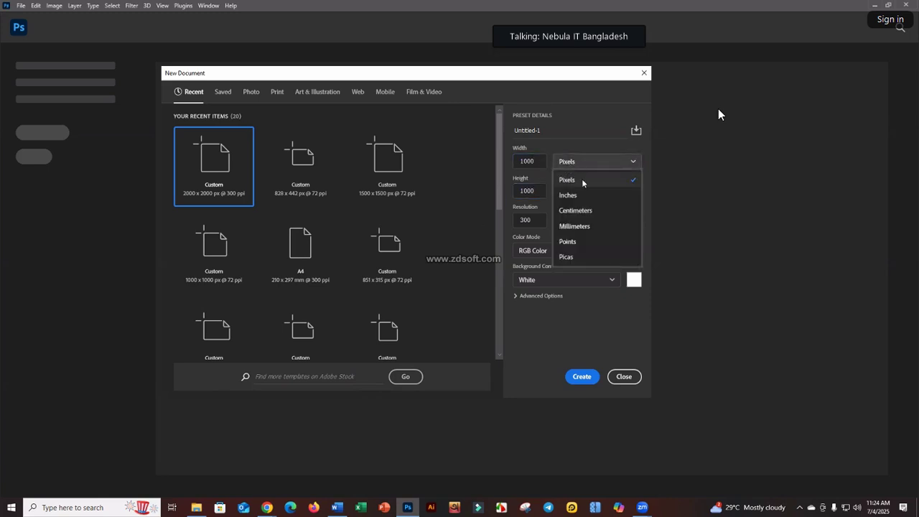
{"action": "left_click", "coordinate": [577, 178]}
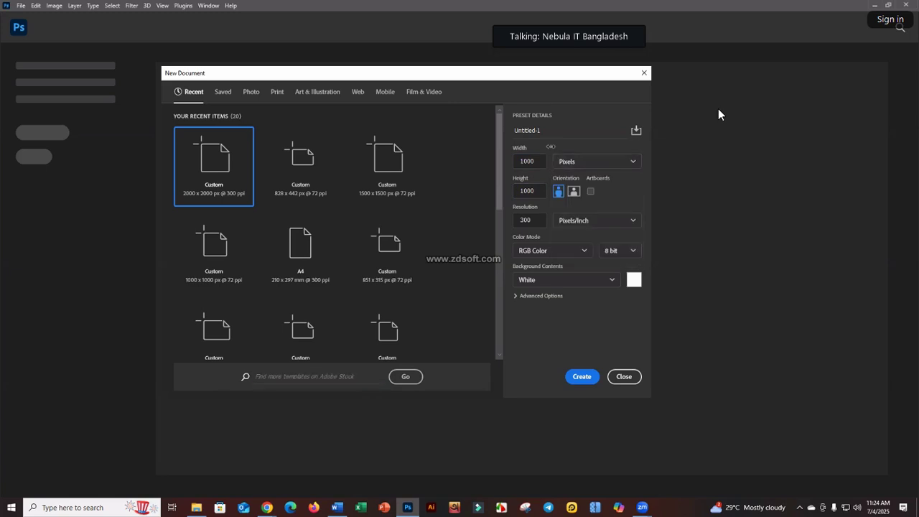
{"action": "left_click", "coordinate": [581, 161]}
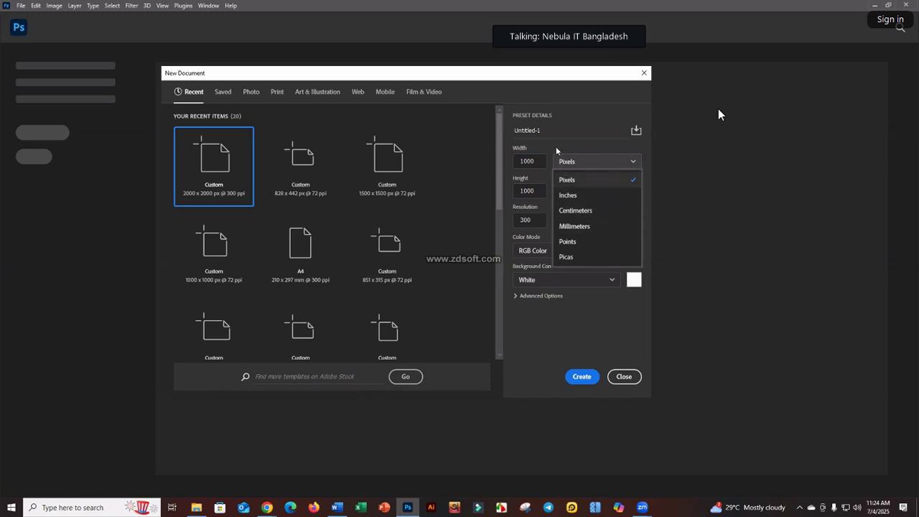
{"action": "left_click", "coordinate": [574, 182]}
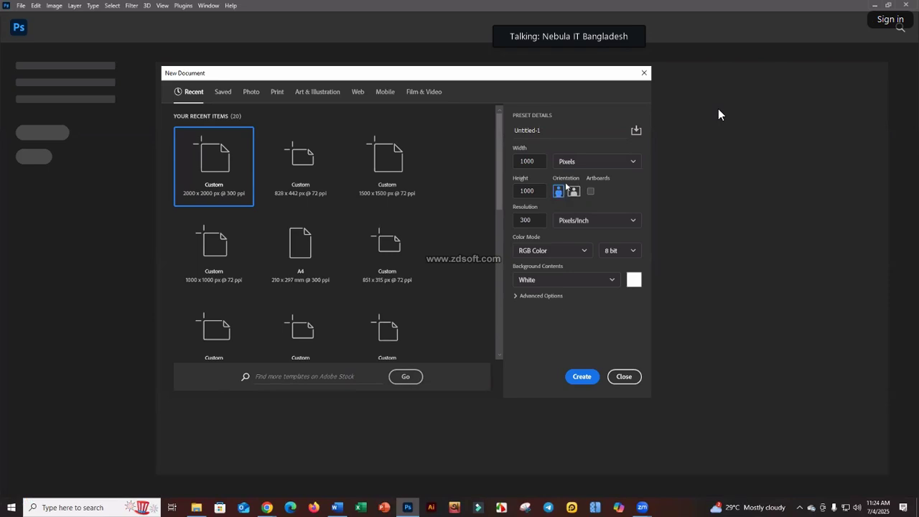
- Try resolutions of 300 and 72 pixels/inch alternately for the new document
{"action": "double_click", "coordinate": [535, 220]}
{"action": "left_click", "coordinate": [544, 208]}
{"action": "left_click", "coordinate": [533, 220]}
{"action": "type", "text": "300"}
{"action": "type", "text": "72"}
{"action": "left_click", "coordinate": [550, 209]}
{"action": "left_click", "coordinate": [530, 222]}
{"action": "type", "text": "300"}
{"action": "left_click_drag", "start_coordinate": [530, 220], "coordinate": [513, 220]}
{"action": "type", "text": "72"}
{"action": "key", "text": "ctrl+a"}
{"action": "type", "text": "300"}
{"action": "left_click", "coordinate": [551, 210]}
- Set the new document's resolution to 72 pixels/inch
{"action": "left_click_drag", "start_coordinate": [536, 220], "coordinate": [516, 221]}
{"action": "type", "text": "100"}
{"action": "key", "text": "ctrl+z"}
{"action": "type", "text": "72"}
{"action": "left_click", "coordinate": [609, 264]}
- Examine the color modes offered for the new document, leaving RGB Color selected
{"action": "left_click", "coordinate": [552, 251]}
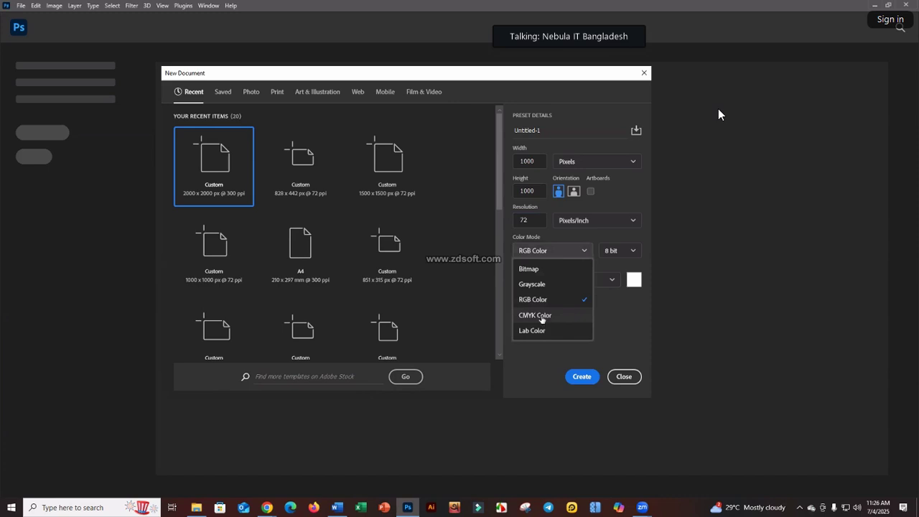
{"action": "left_click", "coordinate": [739, 298]}
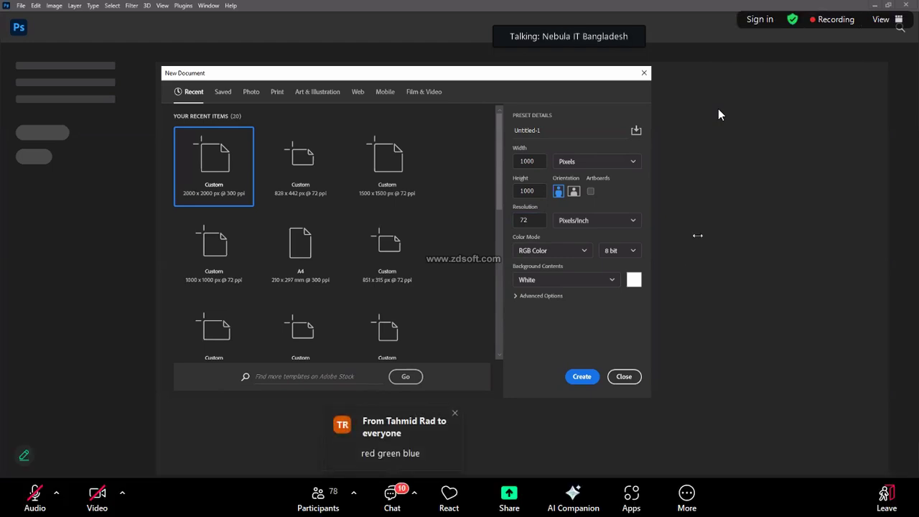
{"action": "left_click", "coordinate": [551, 255]}
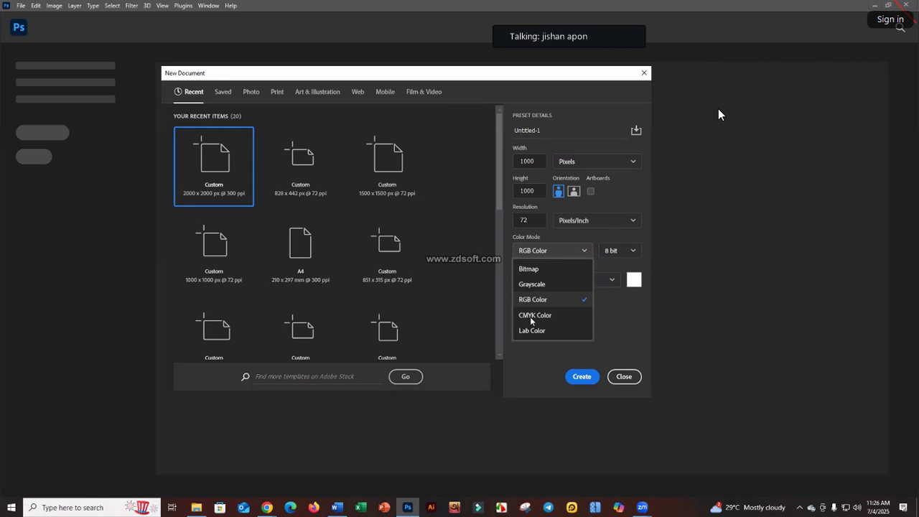
{"action": "left_click", "coordinate": [618, 329]}
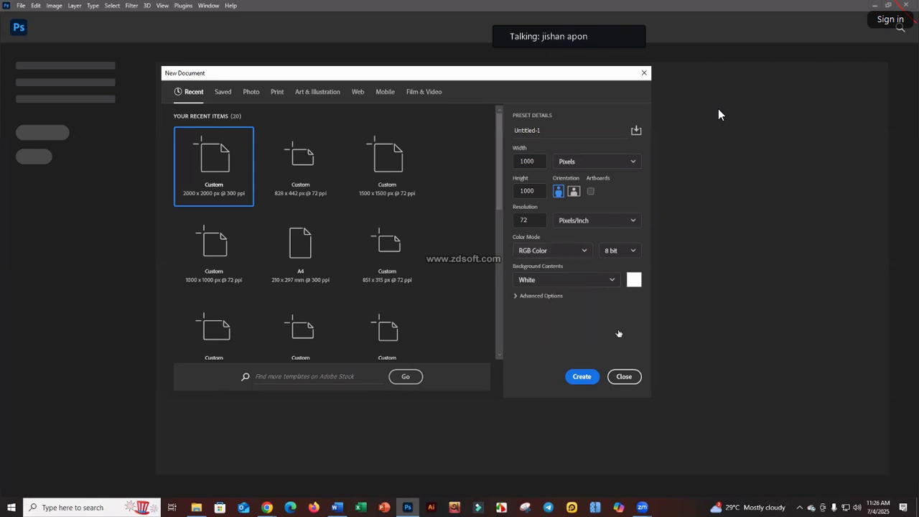
- Try the Bitmap and Grayscale color modes for the new document and return to RGB Color
{"action": "left_click", "coordinate": [553, 251]}
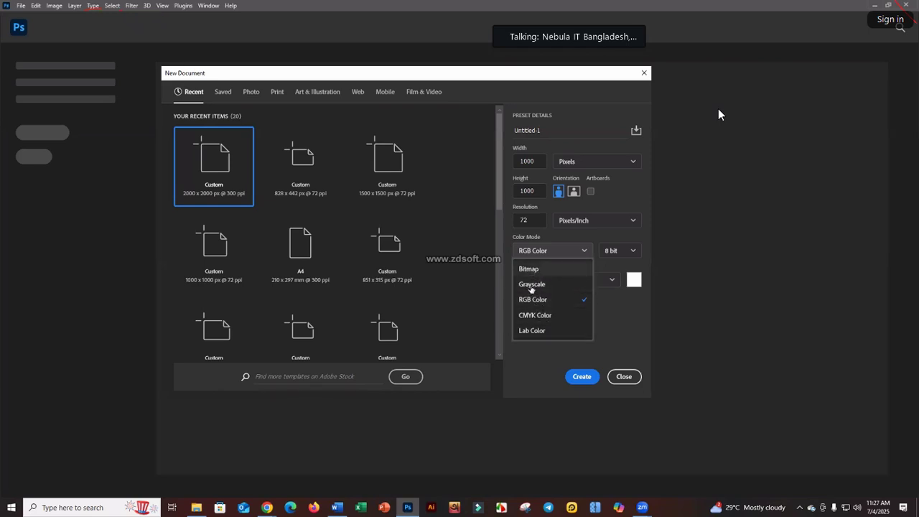
{"action": "left_click", "coordinate": [535, 271]}
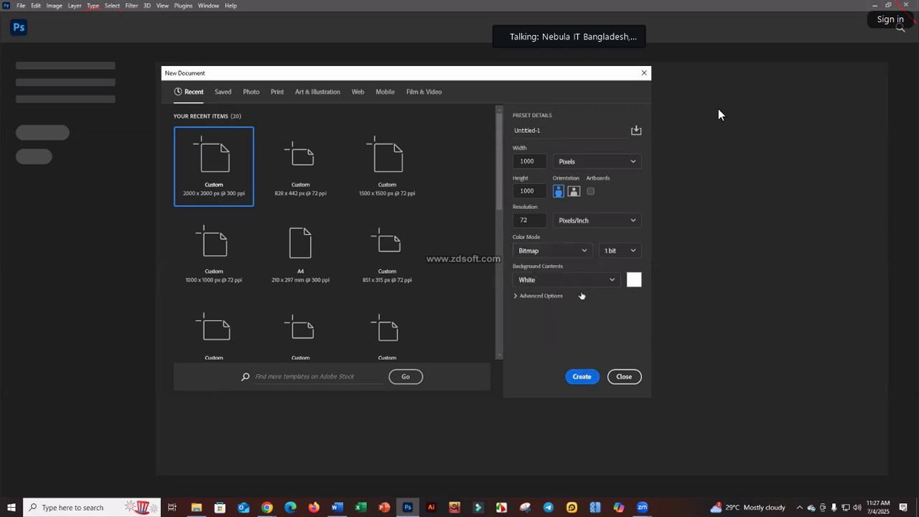
{"action": "left_click", "coordinate": [544, 285]}
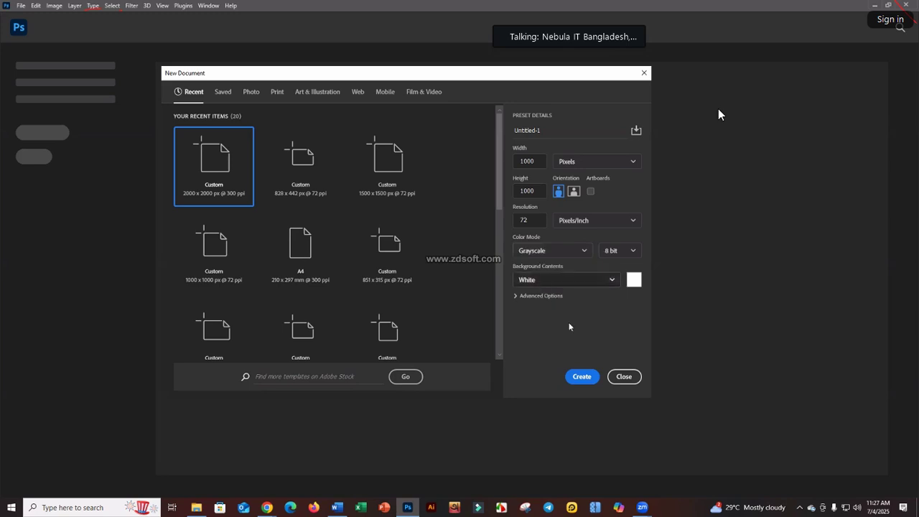
{"action": "left_click", "coordinate": [578, 251]}
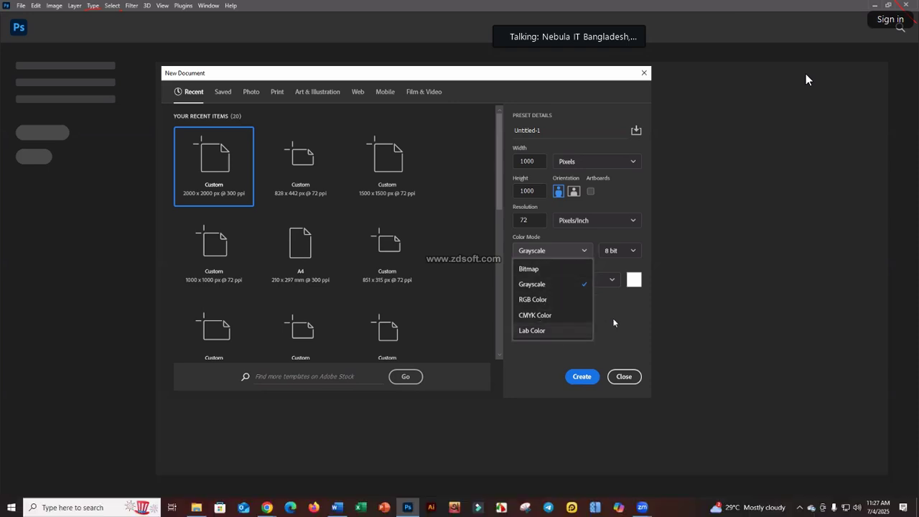
{"action": "left_click", "coordinate": [544, 299]}
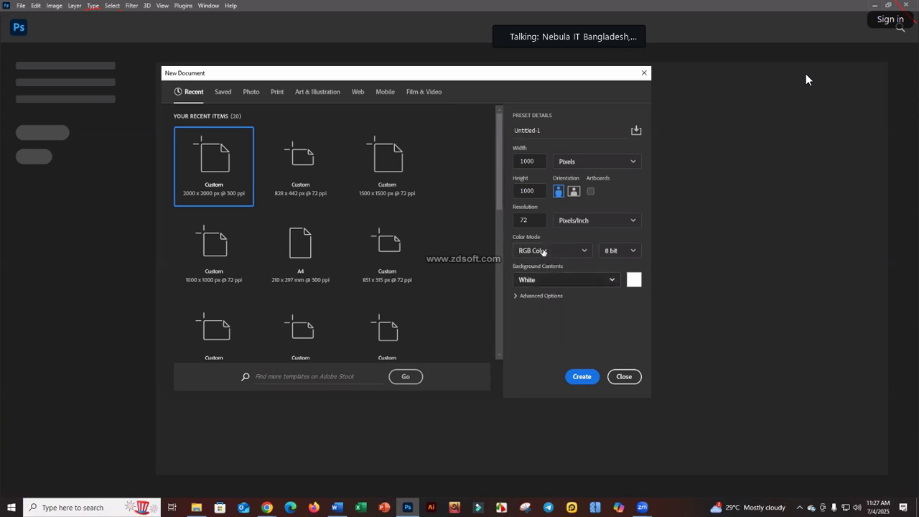
- Switch the new document's color mode to CMYK Color and back to RGB Color
{"action": "left_click", "coordinate": [581, 250]}
{"action": "left_click", "coordinate": [551, 315]}
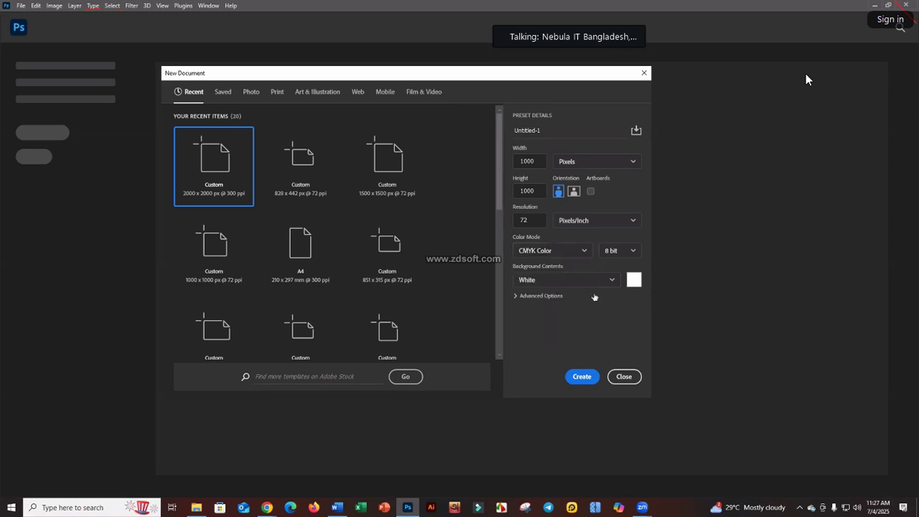
{"action": "left_click", "coordinate": [566, 251]}
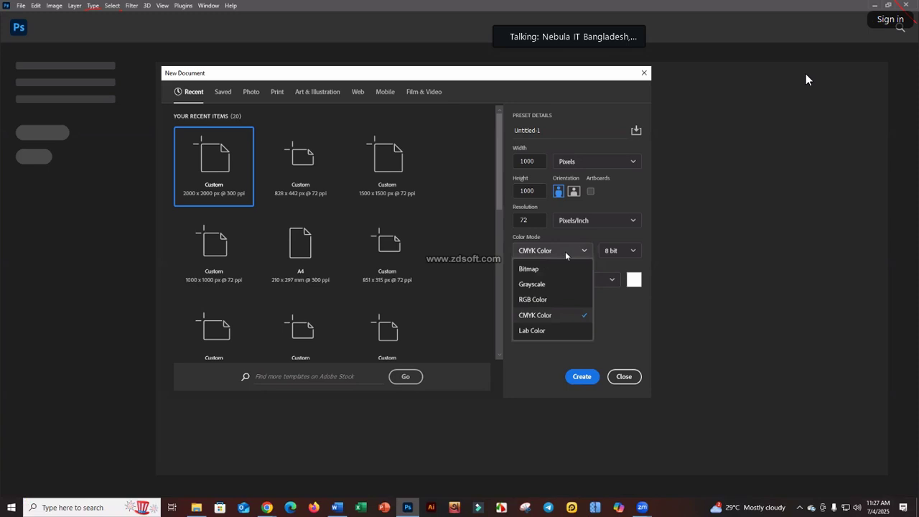
{"action": "left_click", "coordinate": [548, 300]}
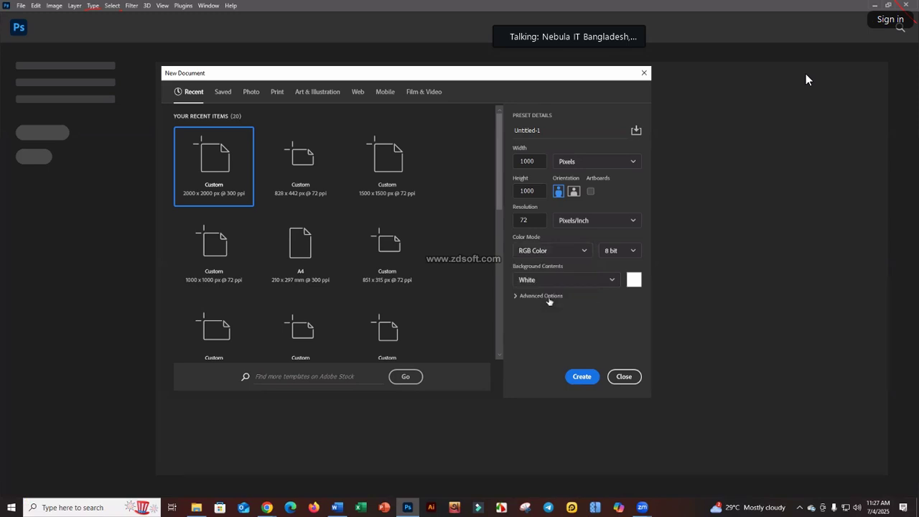
- Alternate the new document's color mode between CMYK Color and RGB Color, ending on CMYK Color
{"action": "left_click", "coordinate": [546, 252]}
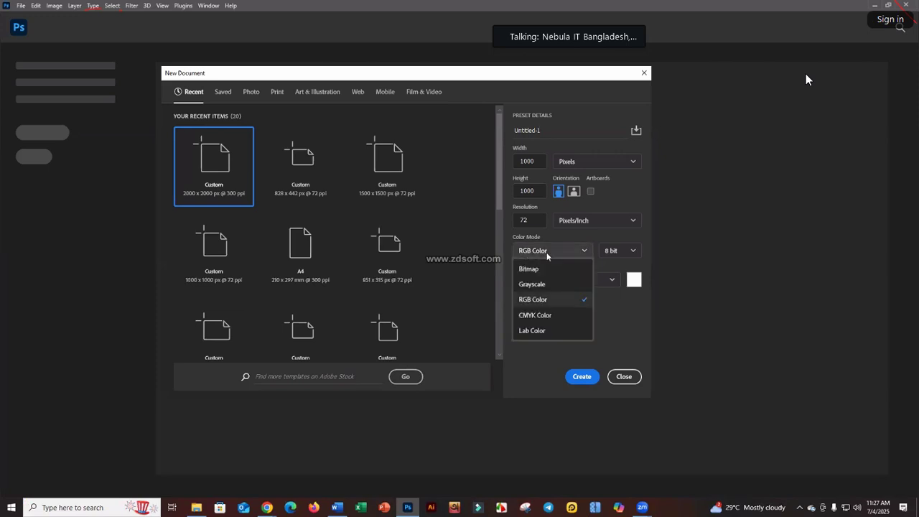
{"action": "left_click", "coordinate": [536, 317]}
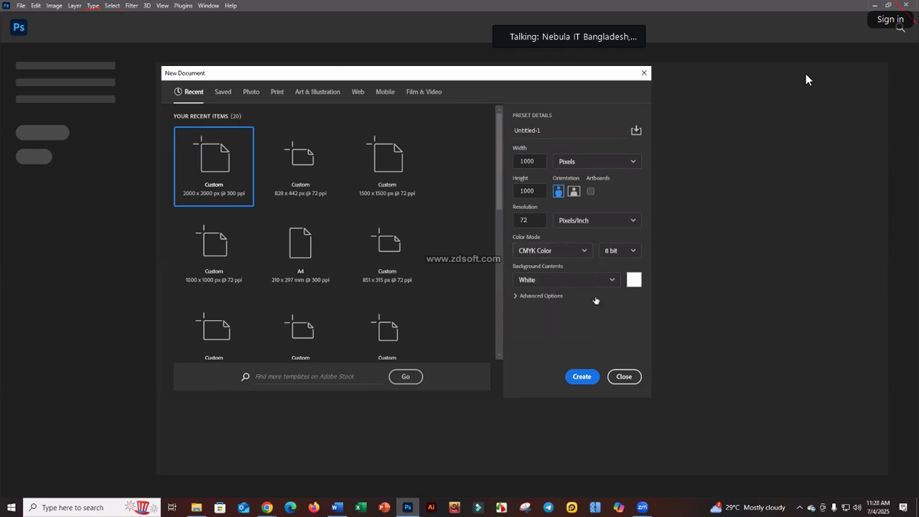
{"action": "left_click", "coordinate": [537, 253]}
{"action": "left_click", "coordinate": [557, 300]}
{"action": "left_click", "coordinate": [557, 253]}
{"action": "left_click", "coordinate": [551, 317]}
- Review the color mode choices alongside the resolution field, leaving CMYK Color selected
{"action": "left_click", "coordinate": [530, 253]}
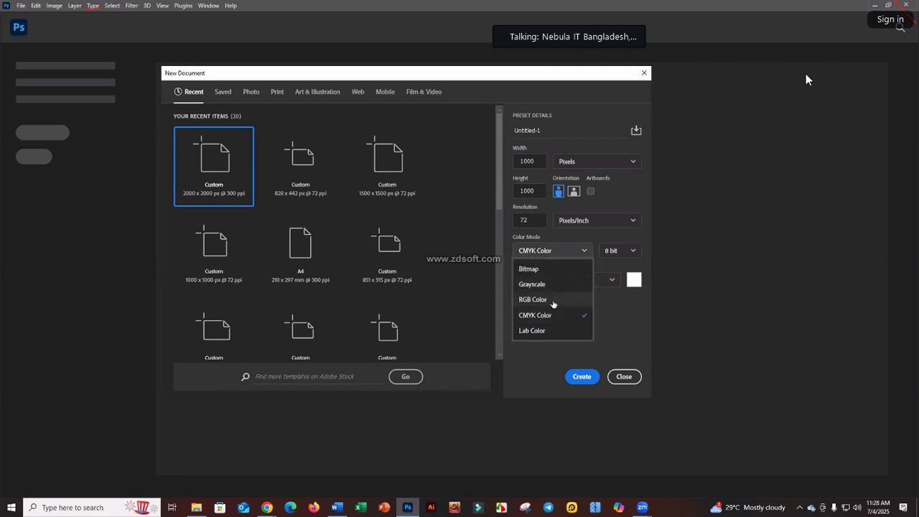
{"action": "left_click", "coordinate": [530, 222]}
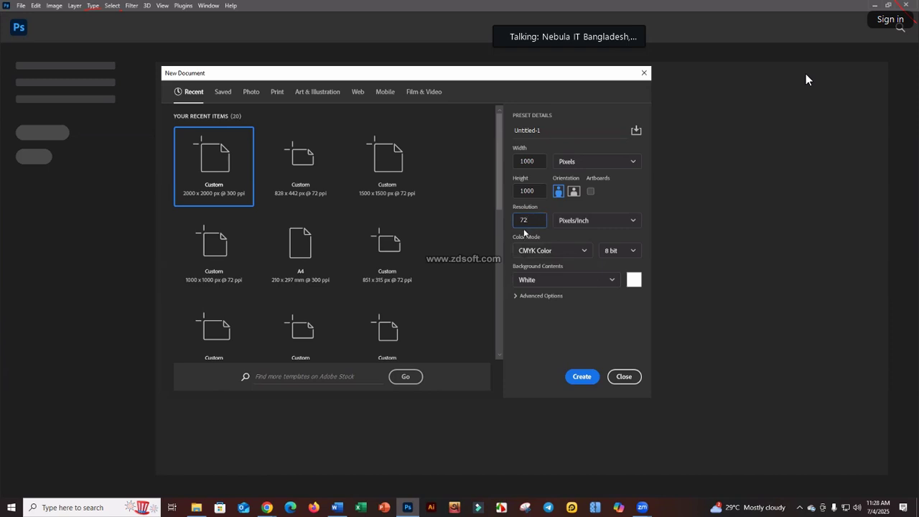
{"action": "left_click", "coordinate": [543, 251]}
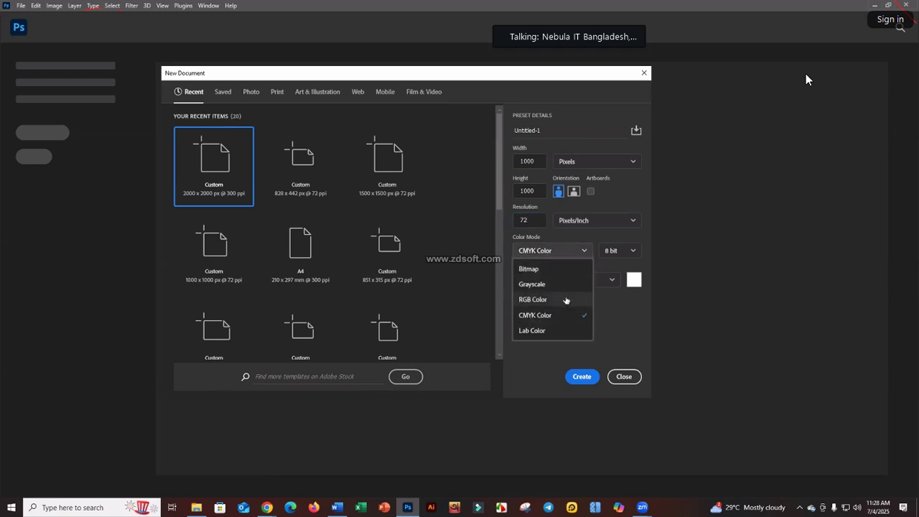
{"action": "left_click", "coordinate": [607, 315]}
{"action": "left_click", "coordinate": [550, 253]}
{"action": "left_click", "coordinate": [549, 253]}
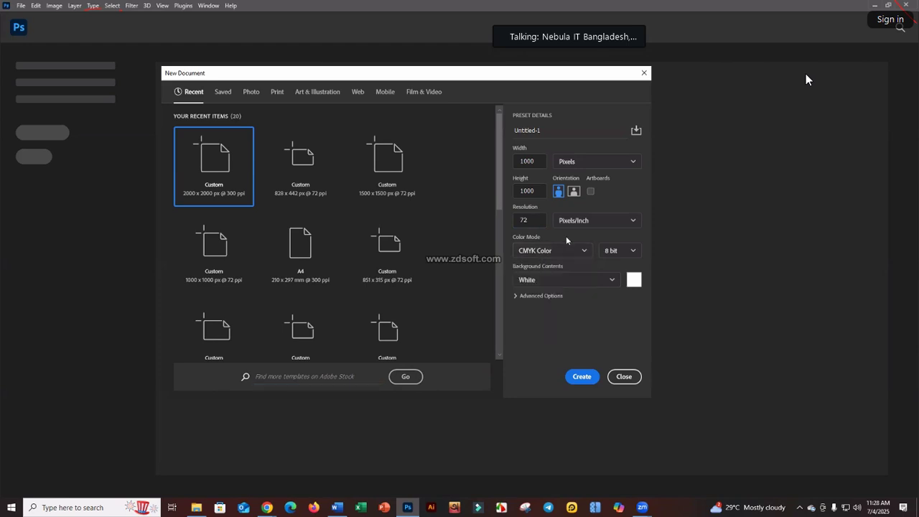
- Compare the two main color modes again and set the new document to RGB Color
{"action": "left_click", "coordinate": [560, 251]}
{"action": "left_click", "coordinate": [553, 316]}
{"action": "left_click", "coordinate": [550, 251]}
{"action": "left_click", "coordinate": [553, 314]}
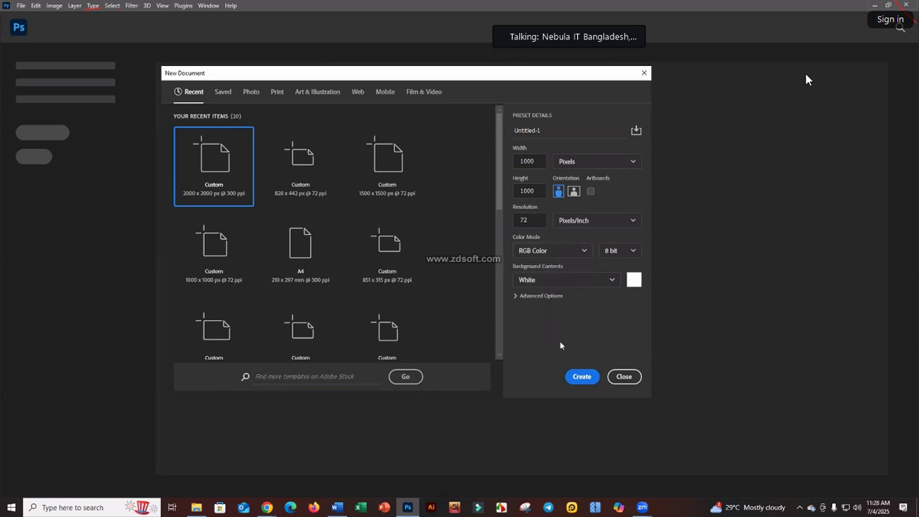
- Select CMYK Color as the color mode once more and restore RGB Color
{"action": "left_click", "coordinate": [551, 251]}
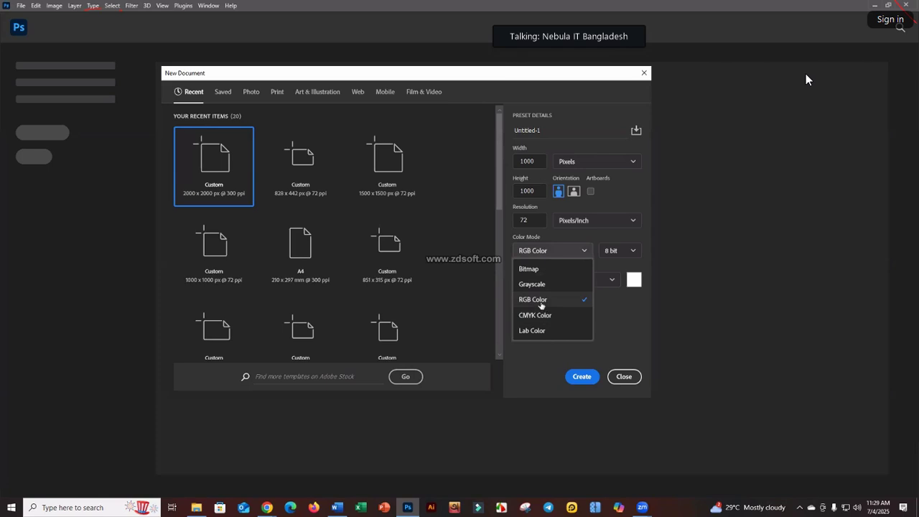
{"action": "left_click", "coordinate": [545, 315]}
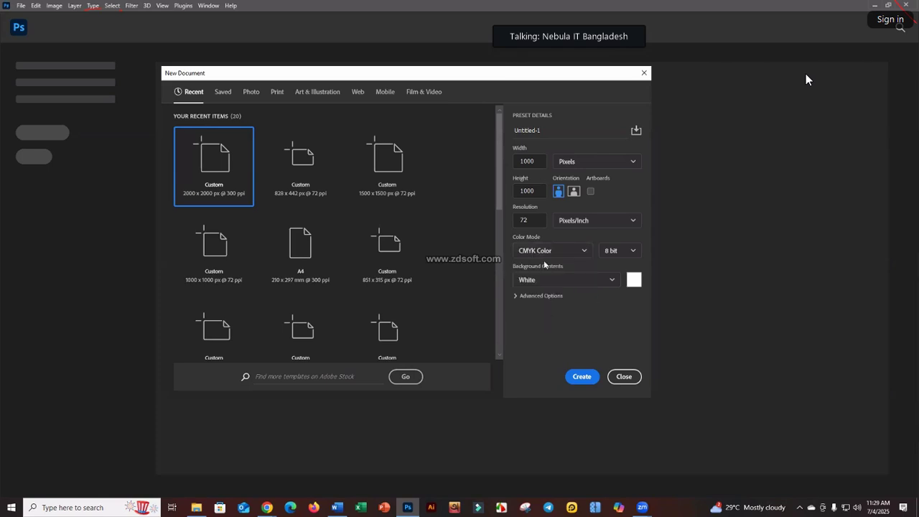
{"action": "left_click", "coordinate": [549, 250]}
{"action": "left_click", "coordinate": [554, 301]}
- Examine the bit depth options for RGB Color, keeping 8 bit, and reopen the list of color modes
{"action": "left_click", "coordinate": [624, 252]}
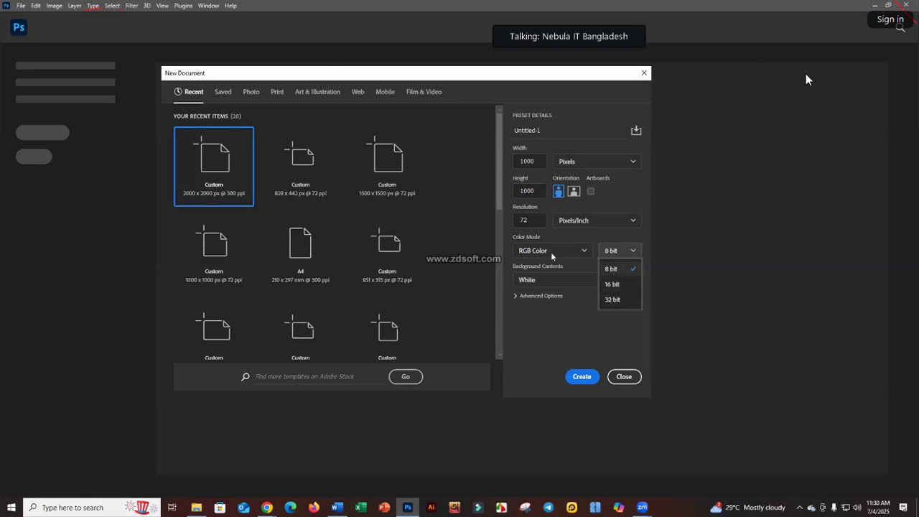
{"action": "left_click", "coordinate": [601, 248]}
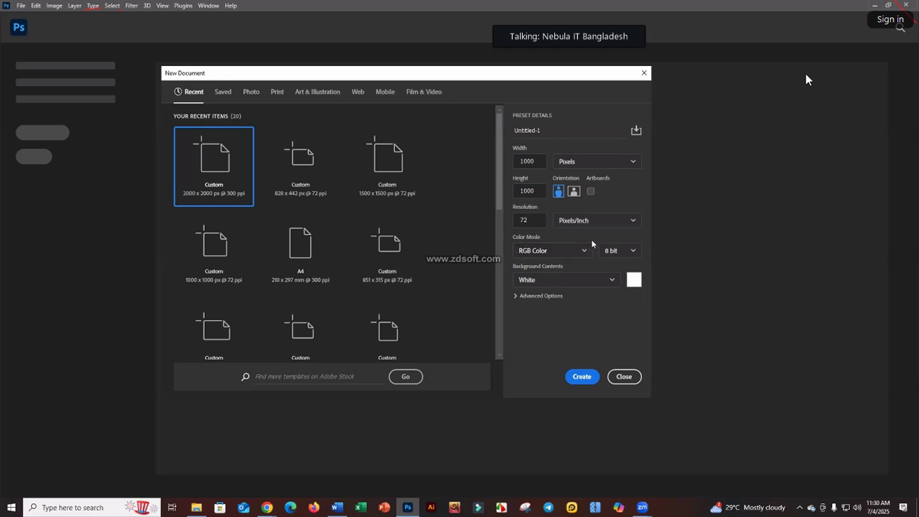
{"action": "left_click", "coordinate": [617, 251]}
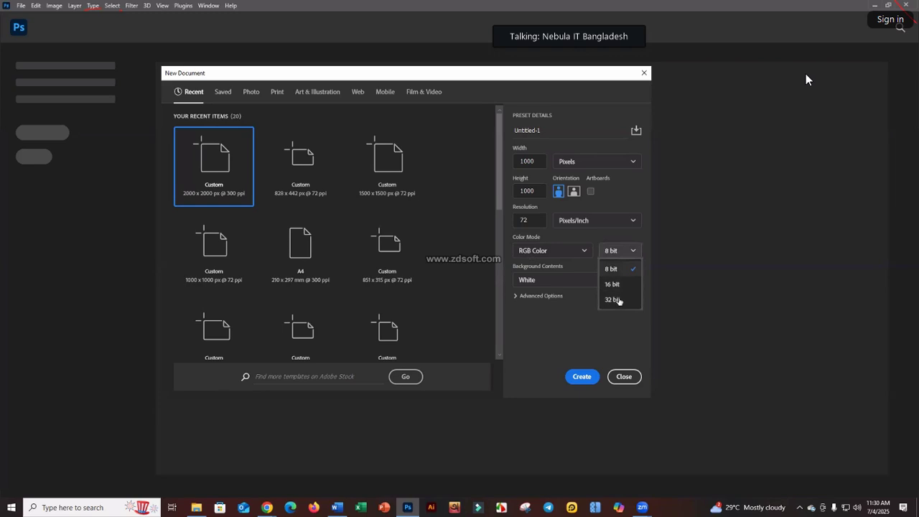
{"action": "left_click", "coordinate": [612, 268]}
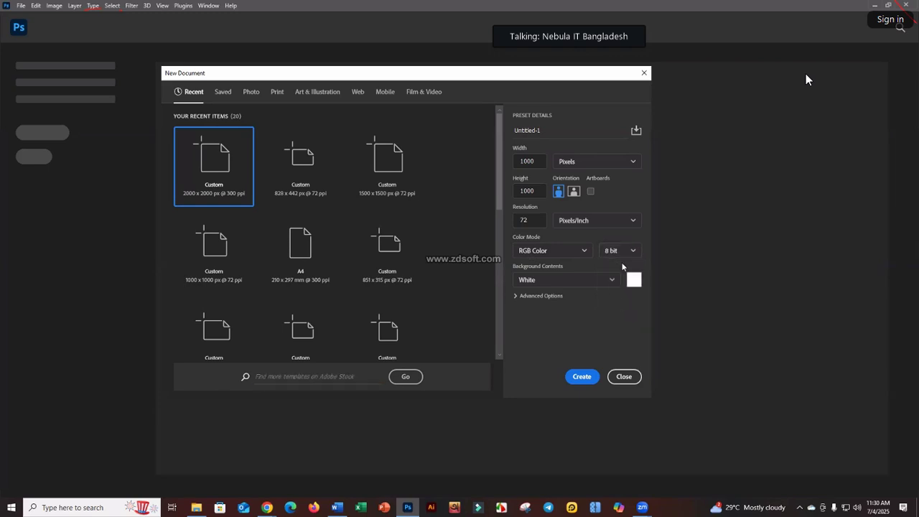
{"action": "left_click", "coordinate": [622, 257]}
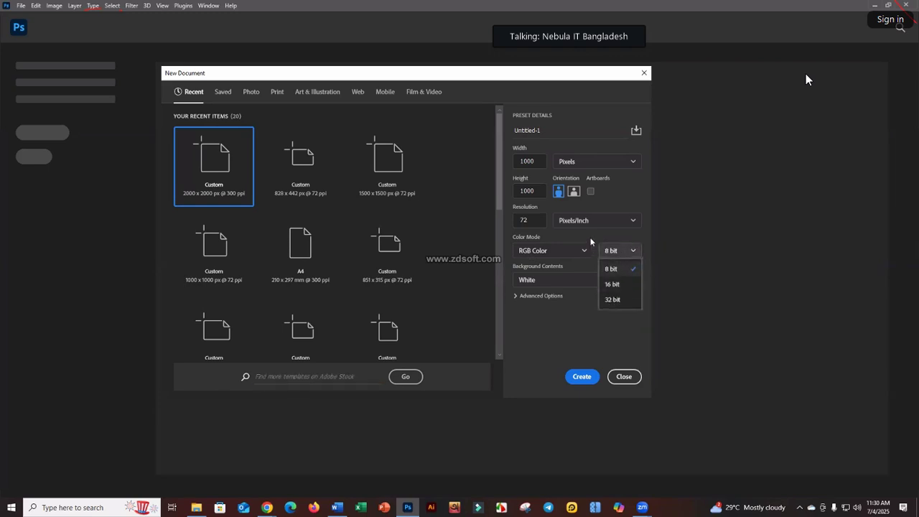
{"action": "left_click", "coordinate": [550, 252]}
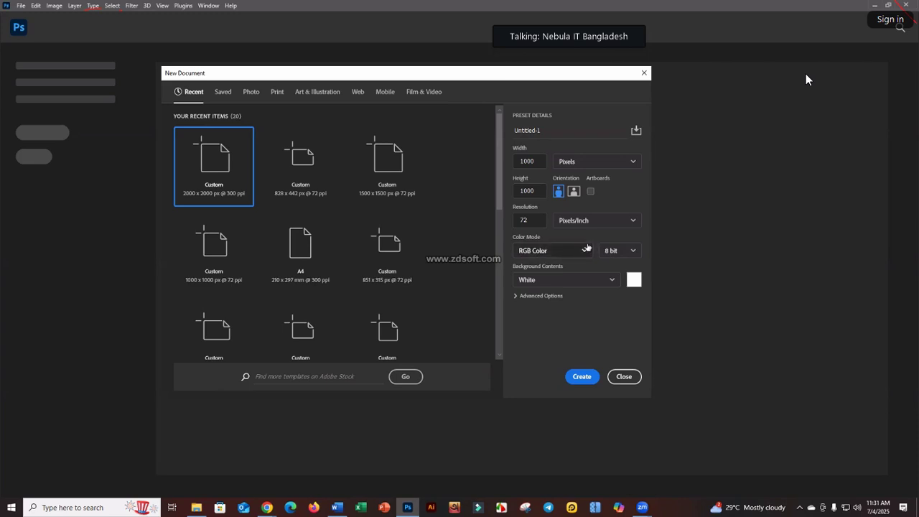
{"action": "left_click", "coordinate": [583, 251]}
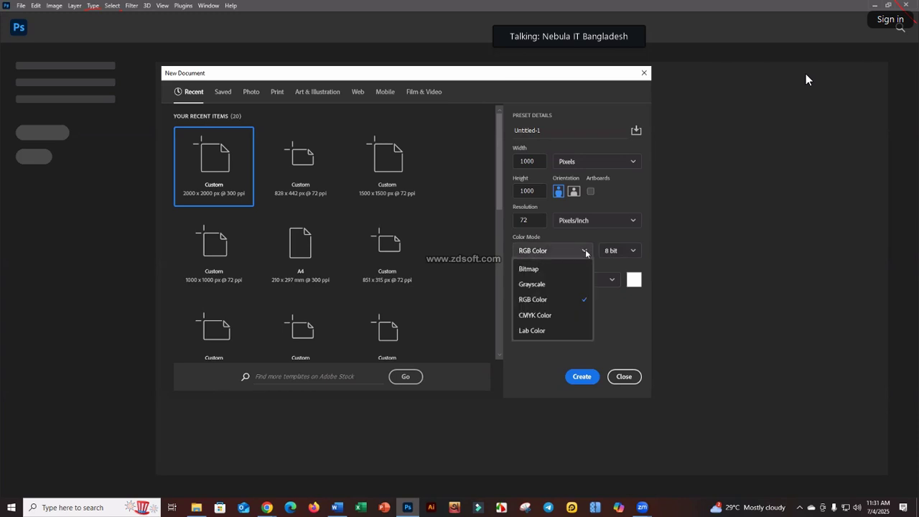
- Keep RGB Color as the color mode and review its bit depth options, leaving 8 bit selected
{"action": "left_click", "coordinate": [563, 302]}
{"action": "left_click", "coordinate": [611, 252]}
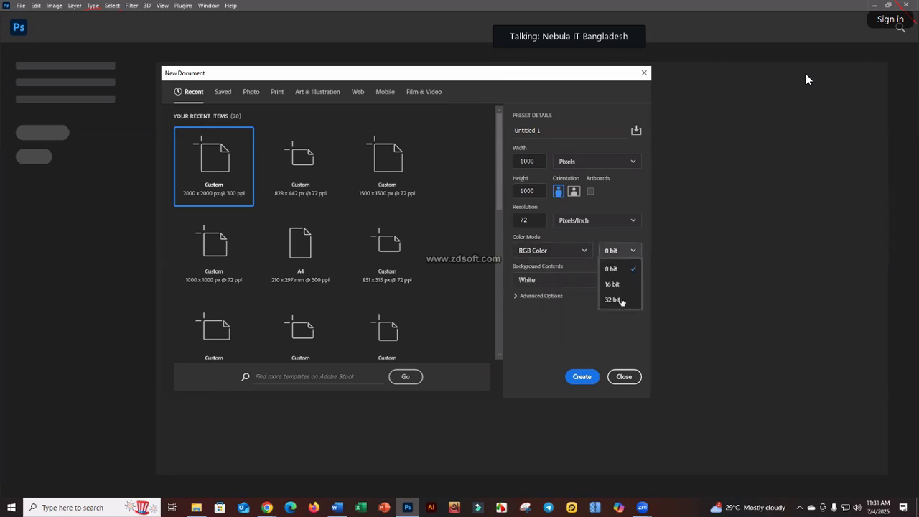
{"action": "left_click", "coordinate": [609, 267]}
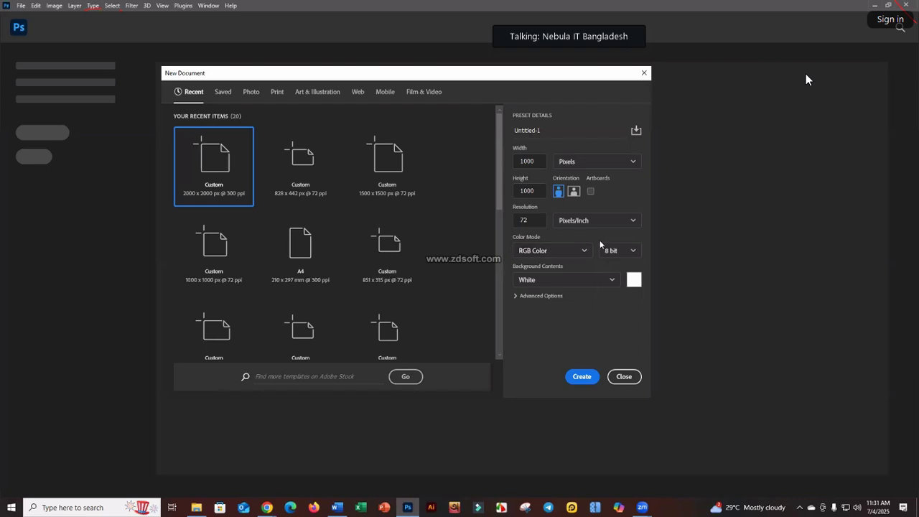
- Try the 16 bit and 32 bit depths for the new document and return it to 8 bit
{"action": "left_click", "coordinate": [602, 249]}
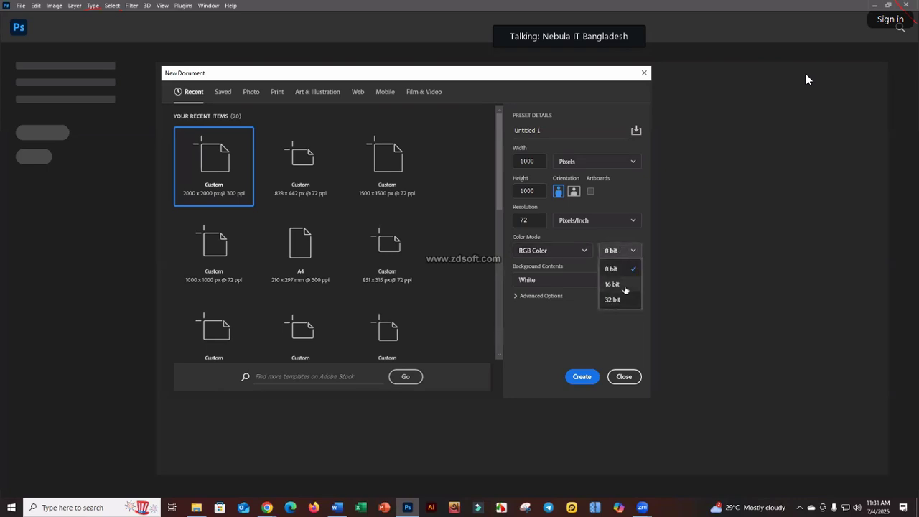
{"action": "left_click", "coordinate": [612, 284]}
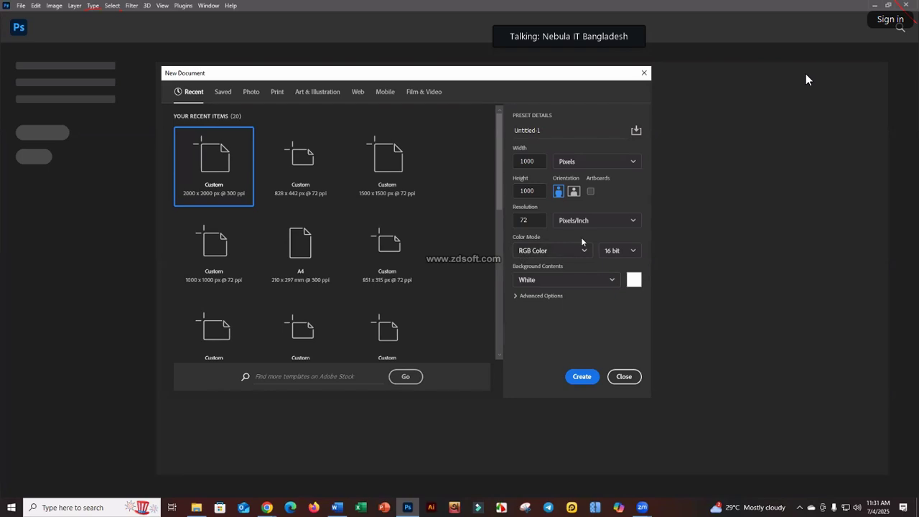
{"action": "left_click", "coordinate": [621, 248]}
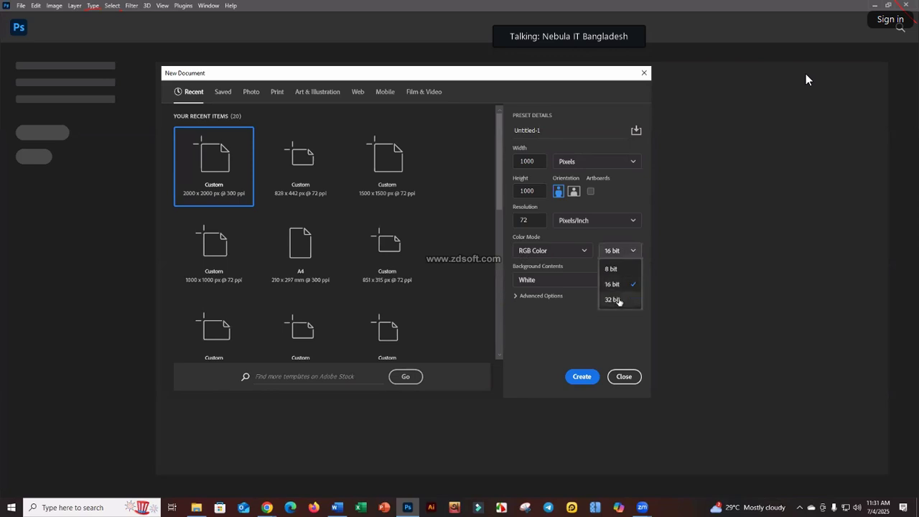
{"action": "left_click", "coordinate": [618, 300]}
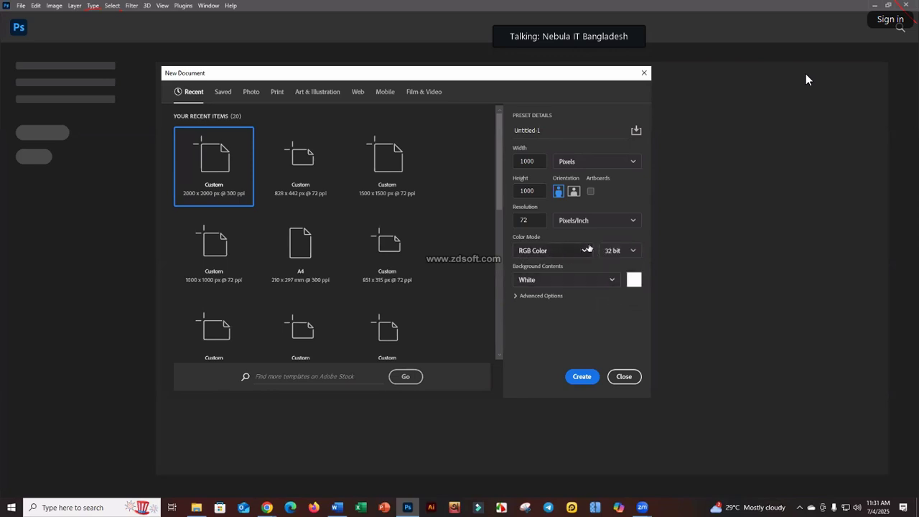
{"action": "left_click", "coordinate": [612, 249]}
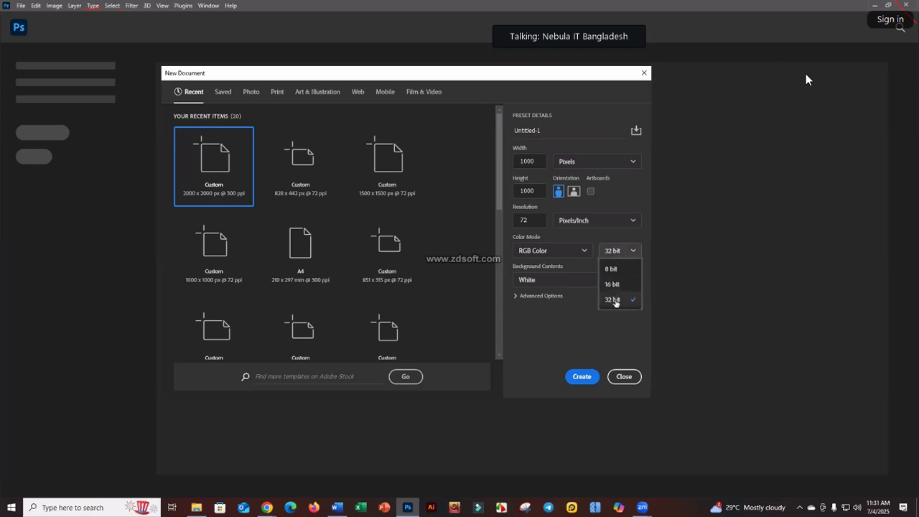
{"action": "left_click", "coordinate": [614, 269]}
- Compare 8 bit with 16 bit by switching the RGB document's bit depth between them, ending on 8 bit
{"action": "left_click", "coordinate": [621, 252]}
{"action": "left_click", "coordinate": [604, 249]}
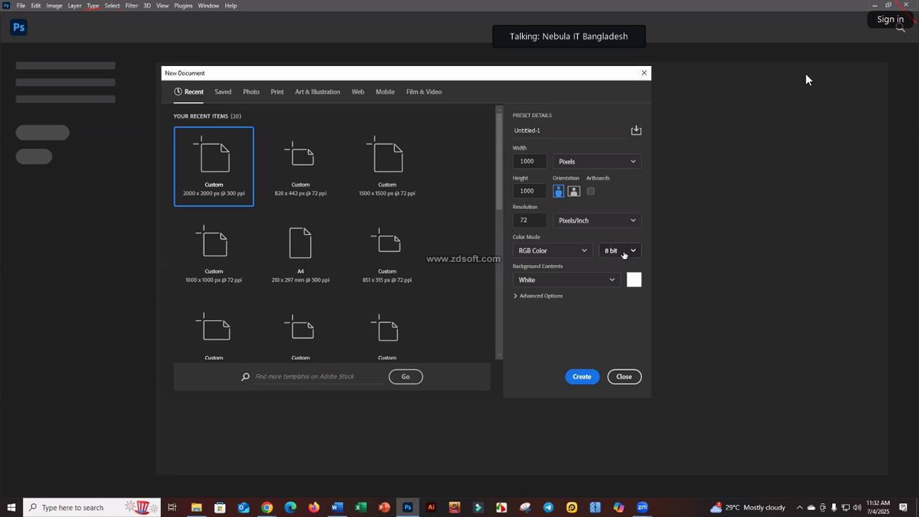
{"action": "left_click", "coordinate": [624, 253]}
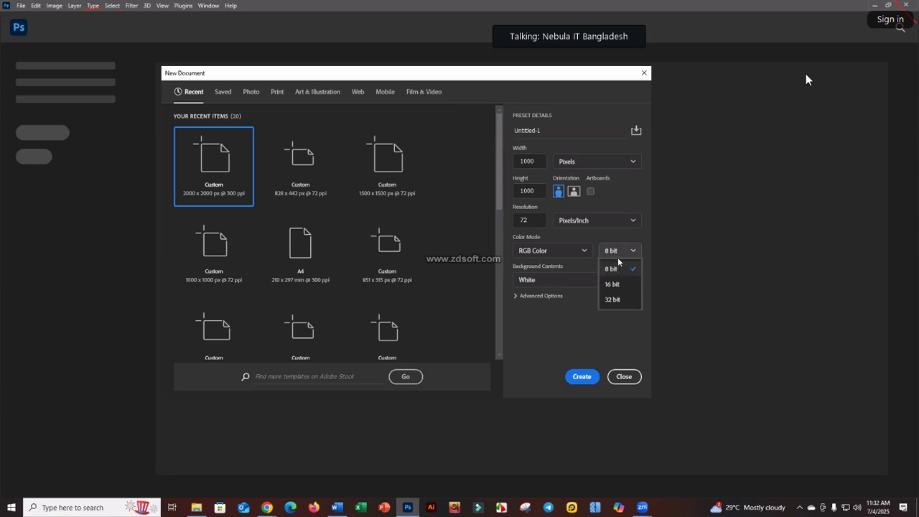
{"action": "left_click", "coordinate": [612, 284]}
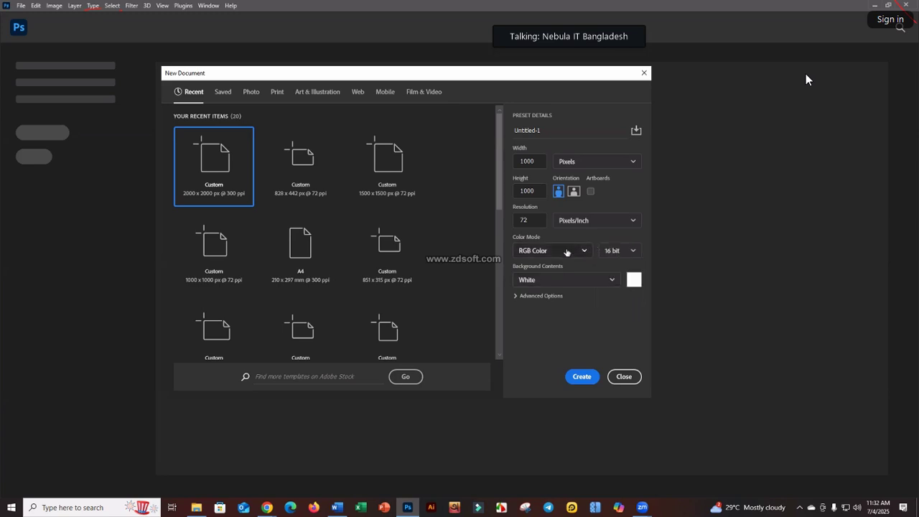
{"action": "left_click", "coordinate": [614, 251]}
{"action": "left_click", "coordinate": [617, 266]}
{"action": "left_click", "coordinate": [615, 252]}
{"action": "left_click", "coordinate": [619, 281]}
{"action": "left_click", "coordinate": [619, 253]}
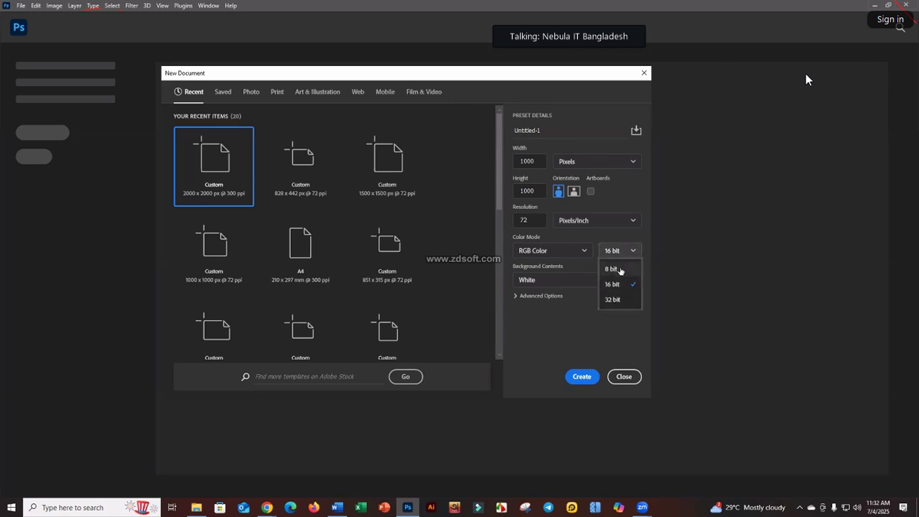
{"action": "left_click", "coordinate": [620, 269]}
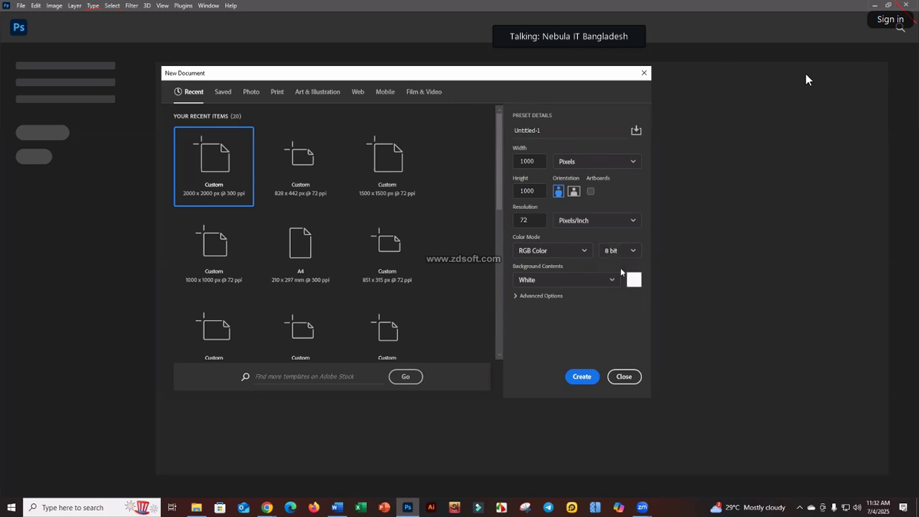
- Examine the bit depth choices available for RGB Color again, keeping 8 bit
{"action": "left_click", "coordinate": [618, 253]}
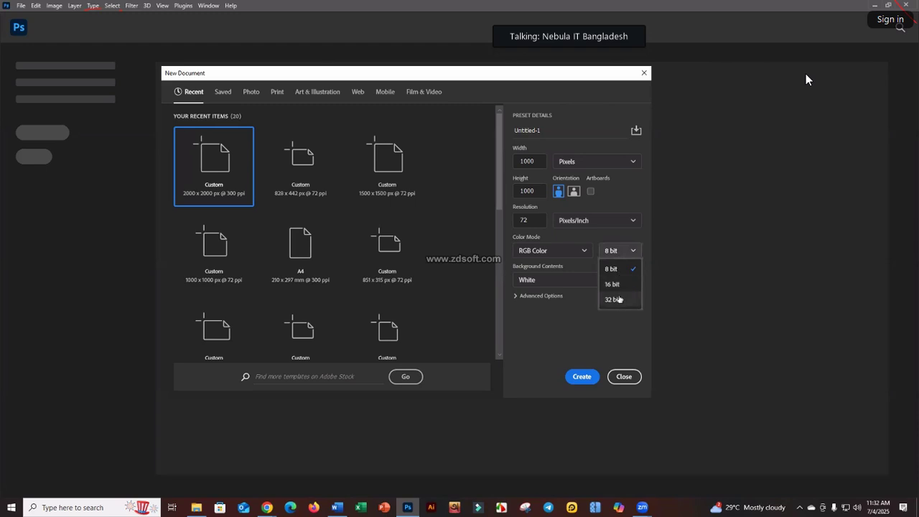
{"action": "left_click", "coordinate": [609, 255]}
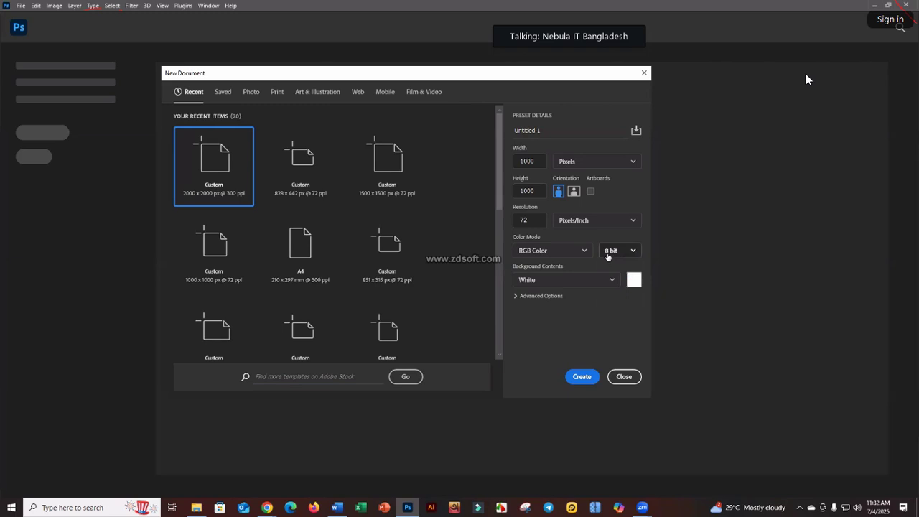
{"action": "left_click", "coordinate": [609, 255]}
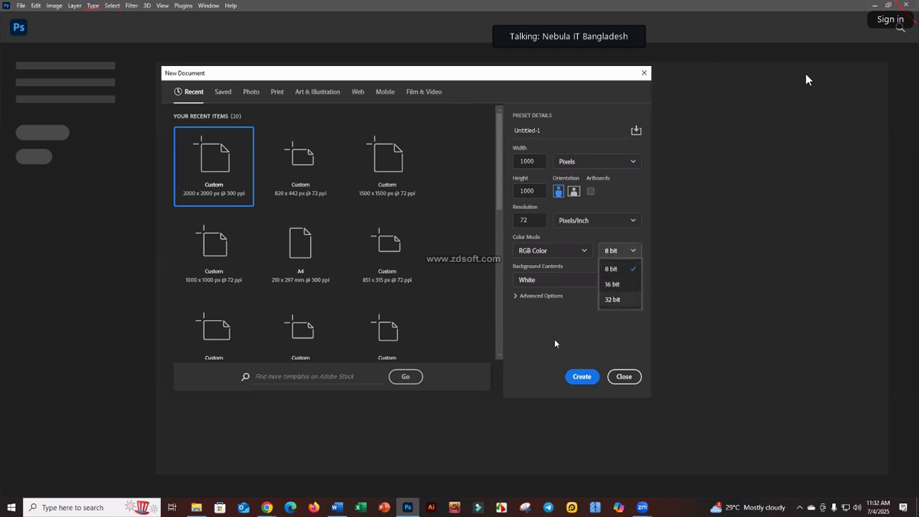
{"action": "left_click", "coordinate": [585, 301]}
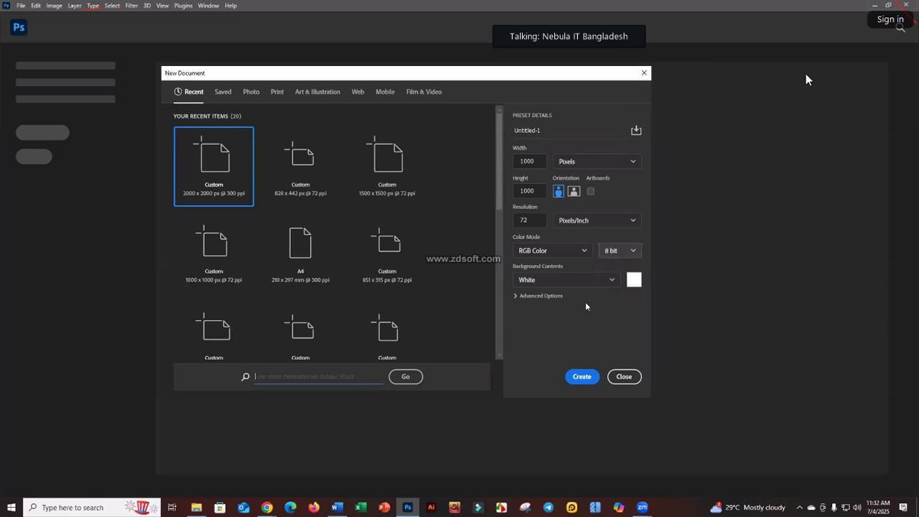
{"action": "left_click", "coordinate": [619, 251]}
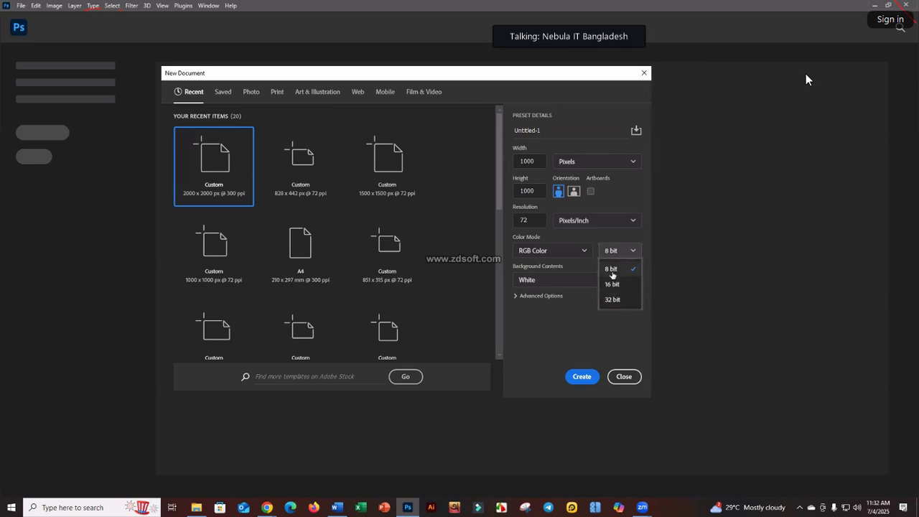
{"action": "left_click", "coordinate": [597, 243]}
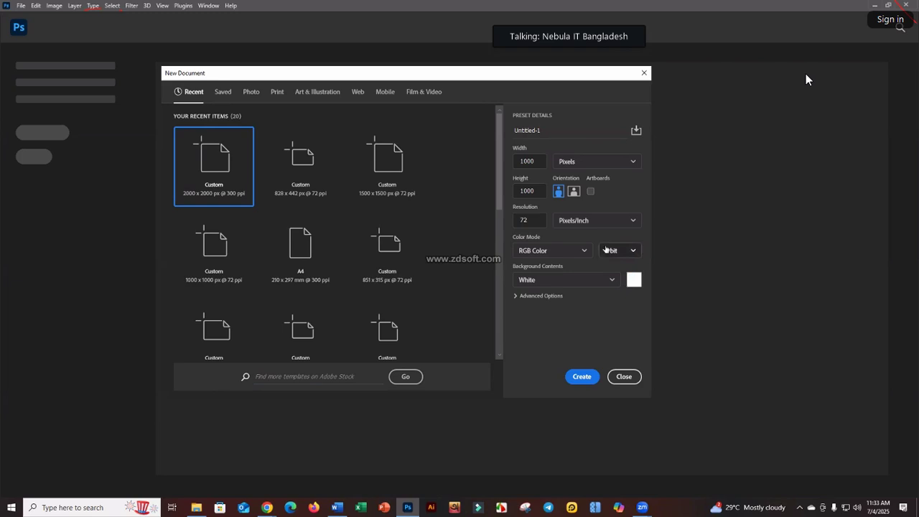
{"action": "left_click", "coordinate": [615, 251]}
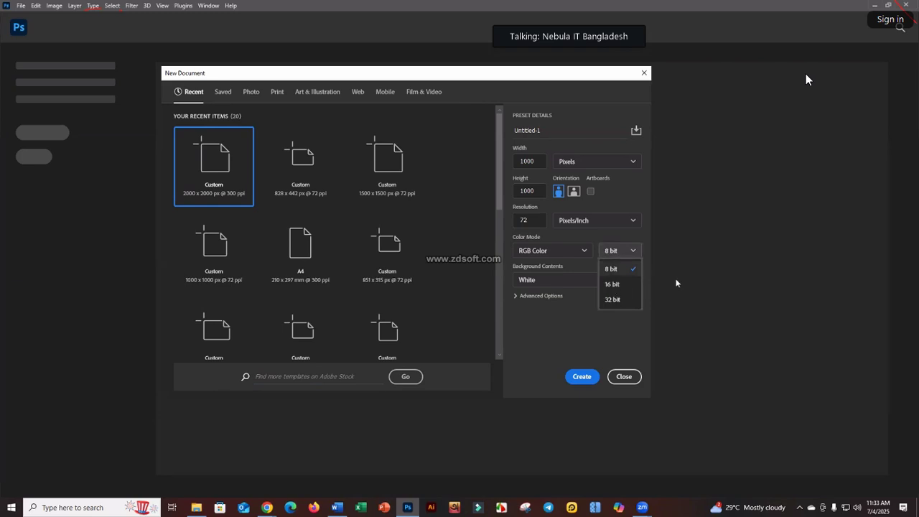
{"action": "left_click", "coordinate": [615, 270]}
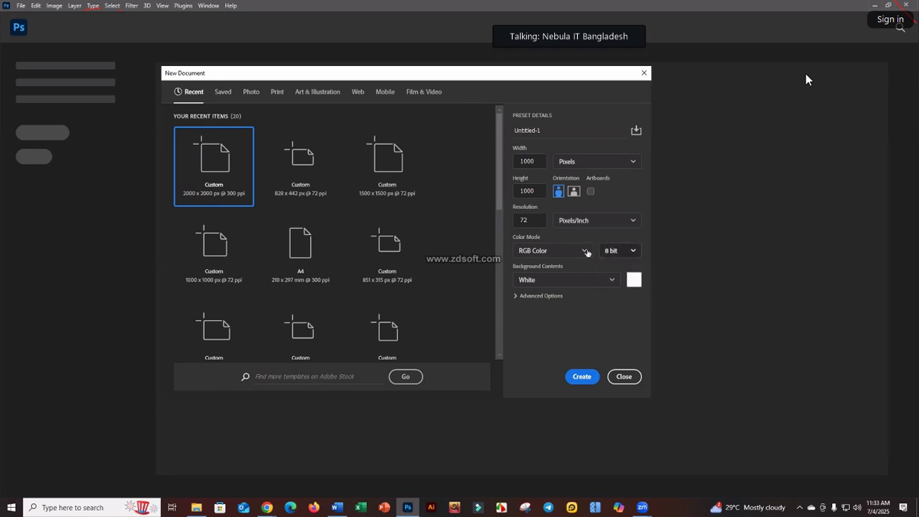
- Switch the new document's color mode between CMYK Color and RGB Color, ending on CMYK Color
{"action": "left_click", "coordinate": [552, 252]}
{"action": "left_click", "coordinate": [543, 315]}
{"action": "left_click", "coordinate": [565, 255]}
{"action": "left_click", "coordinate": [553, 301]}
{"action": "left_click", "coordinate": [549, 252]}
{"action": "left_click", "coordinate": [545, 314]}
- Check the bit depths offered for CMYK Color, keep 8 bit, and set the color mode back to RGB Color
{"action": "left_click", "coordinate": [617, 251]}
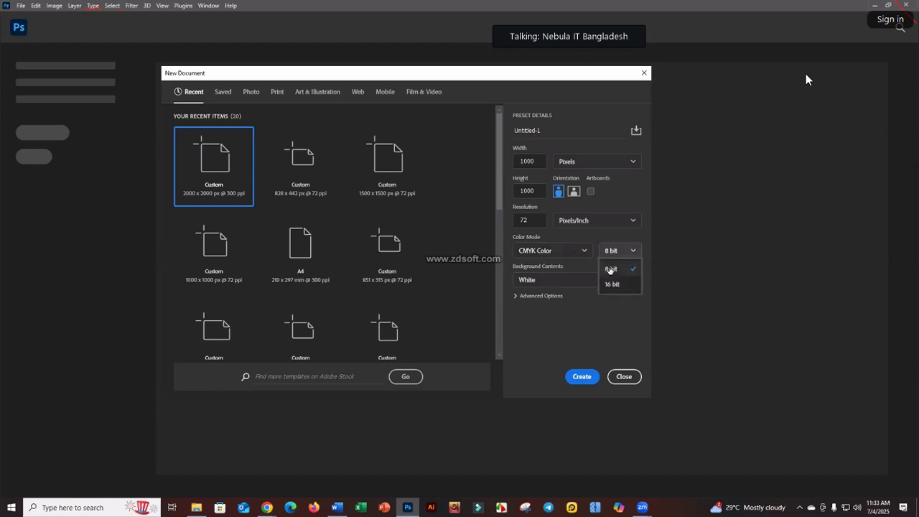
{"action": "left_click", "coordinate": [607, 270]}
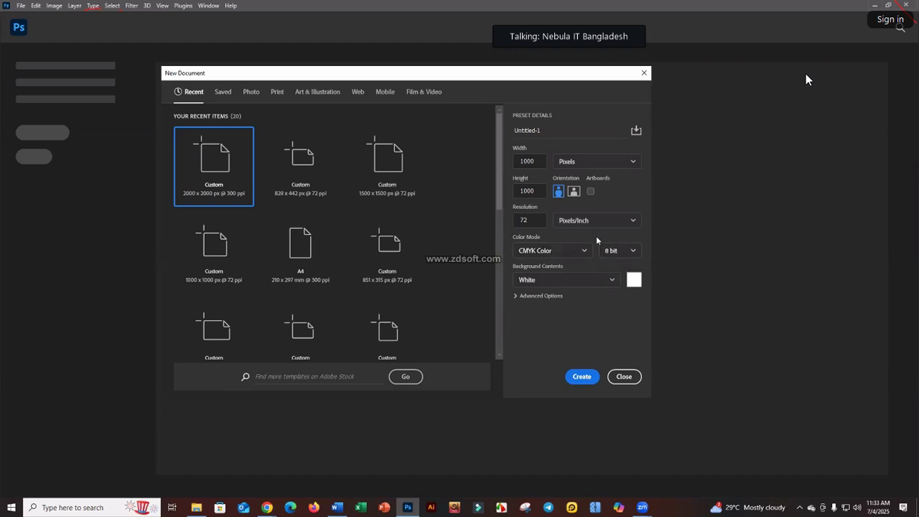
{"action": "left_click", "coordinate": [560, 252]}
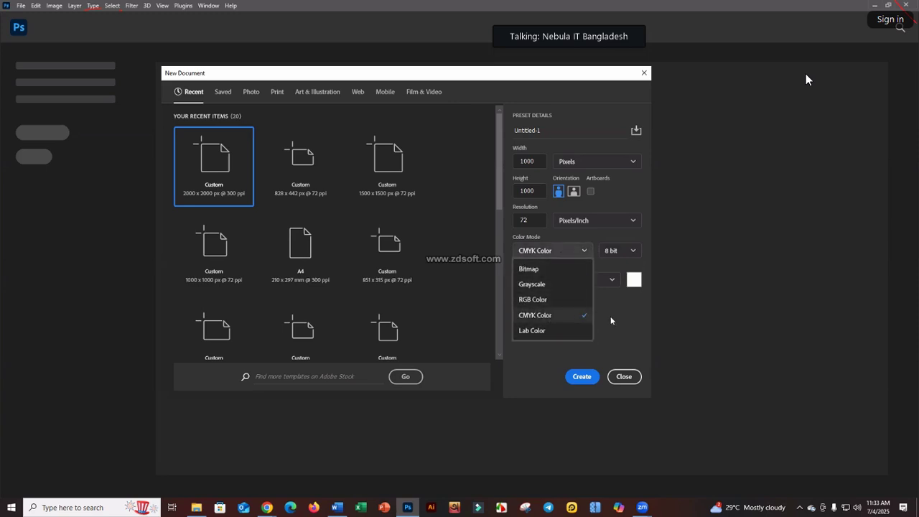
{"action": "left_click", "coordinate": [545, 299]}
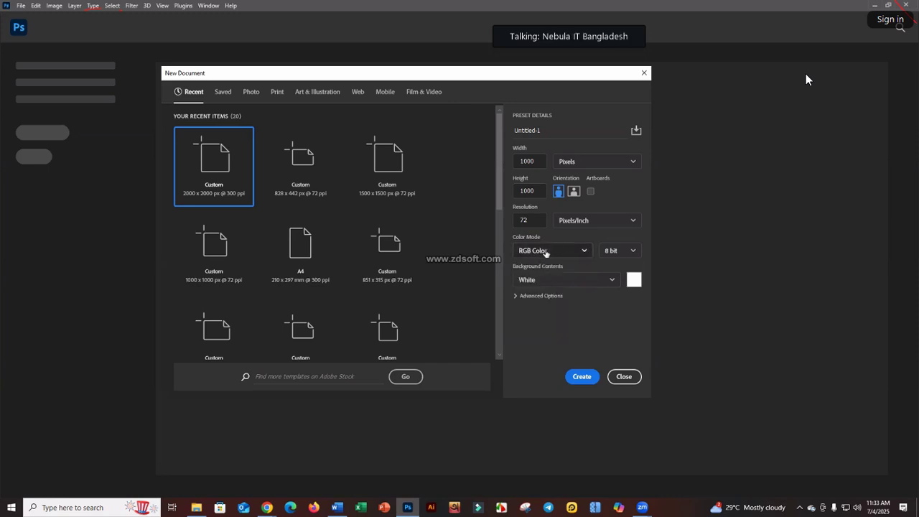
{"action": "left_click", "coordinate": [546, 252]}
{"action": "left_click", "coordinate": [617, 339]}
{"action": "left_click_drag", "start_coordinate": [433, 77], "coordinate": [446, 79]}
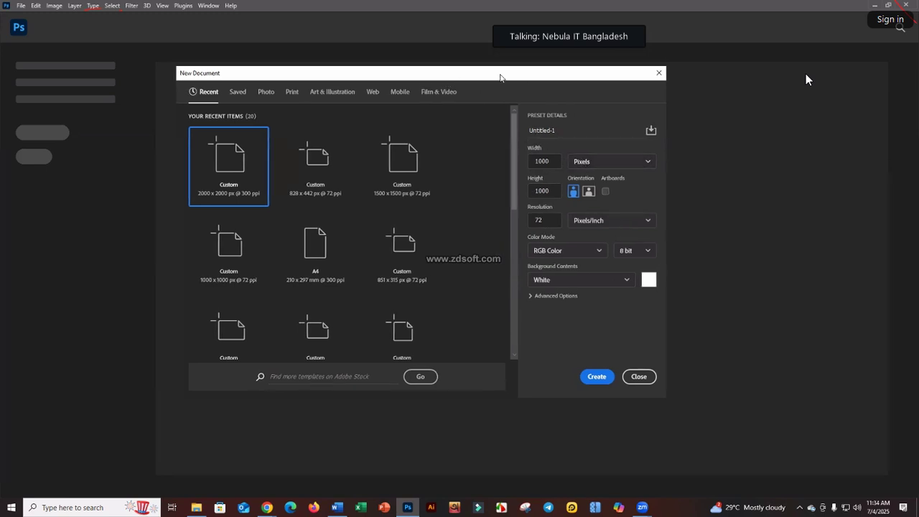
{"action": "left_click_drag", "start_coordinate": [531, 79], "coordinate": [529, 90]}
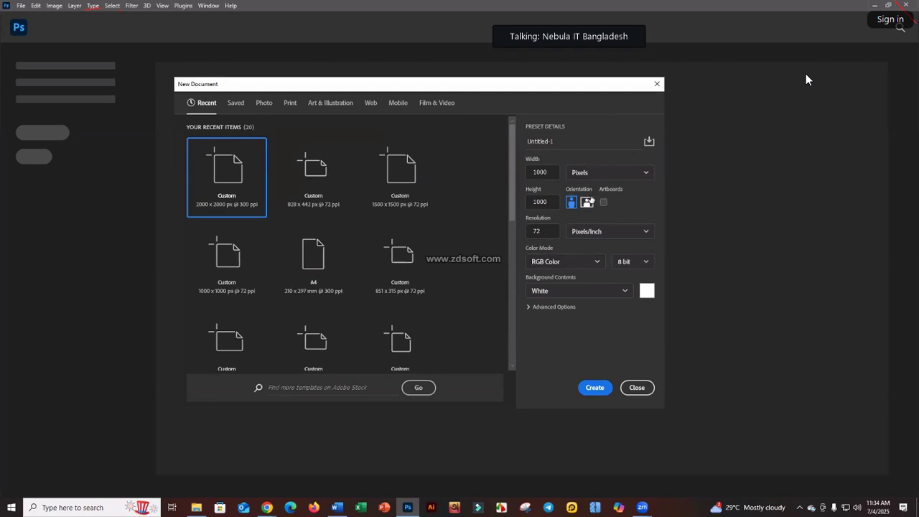
{"action": "left_click_drag", "start_coordinate": [513, 86], "coordinate": [515, 77]}
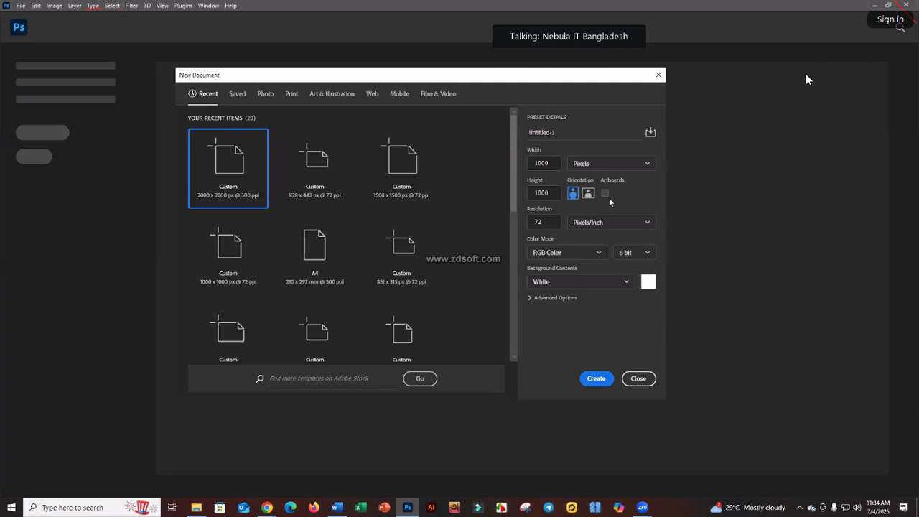
- Go over the artboards option and the width, height, resolution and color mode settings, leaving artboards disabled
{"action": "left_click", "coordinate": [606, 193]}
{"action": "left_click", "coordinate": [603, 191]}
{"action": "left_click", "coordinate": [567, 168]}
{"action": "left_click", "coordinate": [561, 202]}
{"action": "left_click", "coordinate": [566, 229]}
{"action": "left_click", "coordinate": [567, 256]}
{"action": "left_click", "coordinate": [566, 306]}
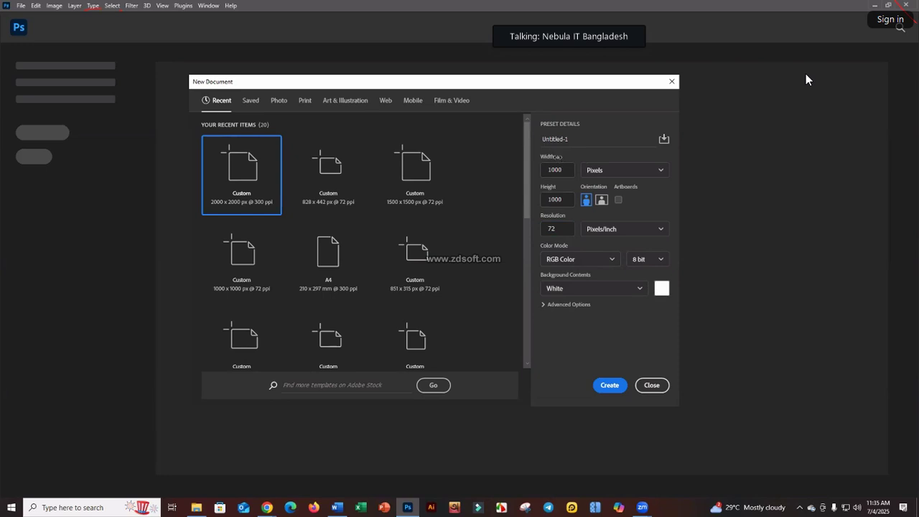
- Review the measurement units available for the document width, keeping Pixels
{"action": "left_click", "coordinate": [598, 170]}
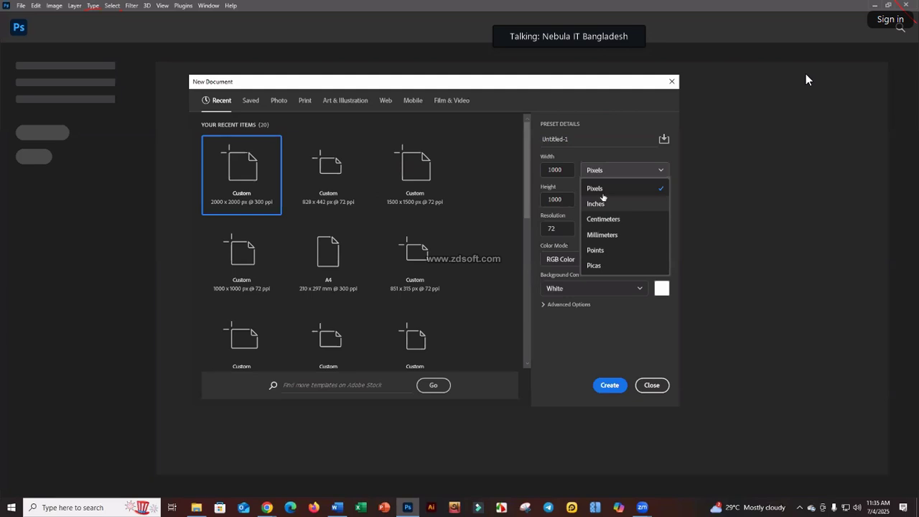
{"action": "left_click", "coordinate": [609, 156]}
{"action": "left_click", "coordinate": [610, 166]}
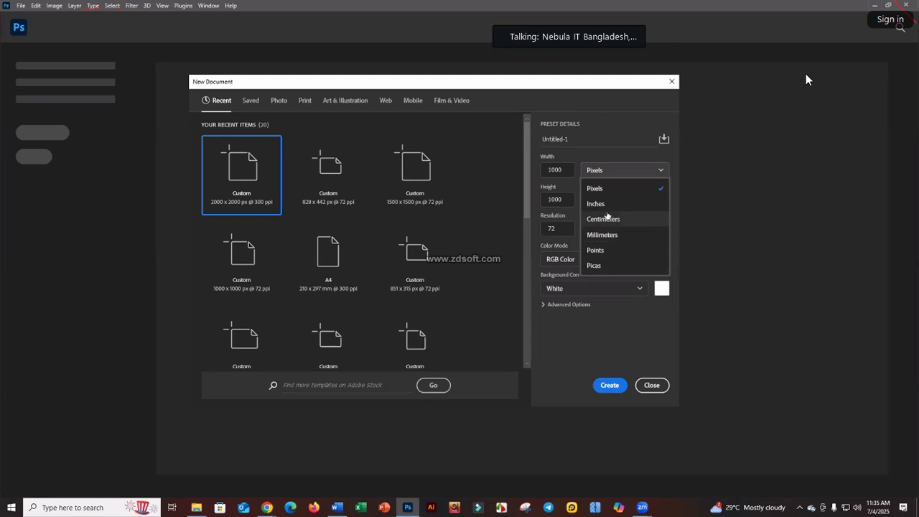
{"action": "left_click", "coordinate": [609, 170]}
{"action": "left_click", "coordinate": [610, 169]}
{"action": "left_click", "coordinate": [611, 171]}
- Inspect the resolution value of the new document, leaving it at 72 pixels/inch
{"action": "left_click", "coordinate": [558, 229]}
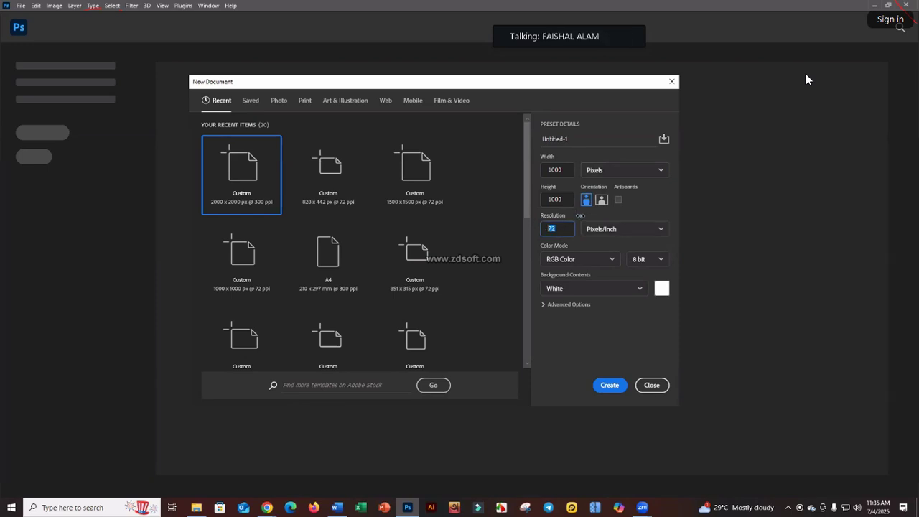
{"action": "left_click", "coordinate": [567, 230]}
{"action": "double_click", "coordinate": [552, 229]}
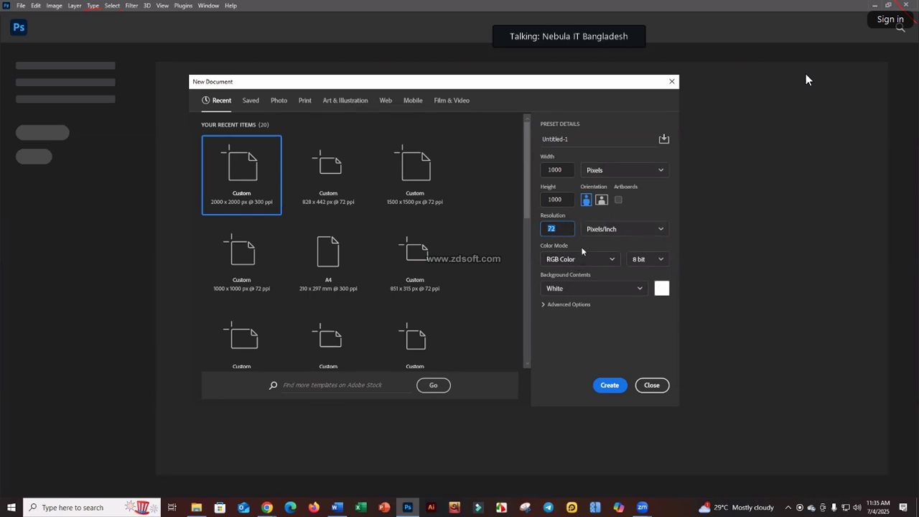
{"action": "left_click", "coordinate": [587, 243]}
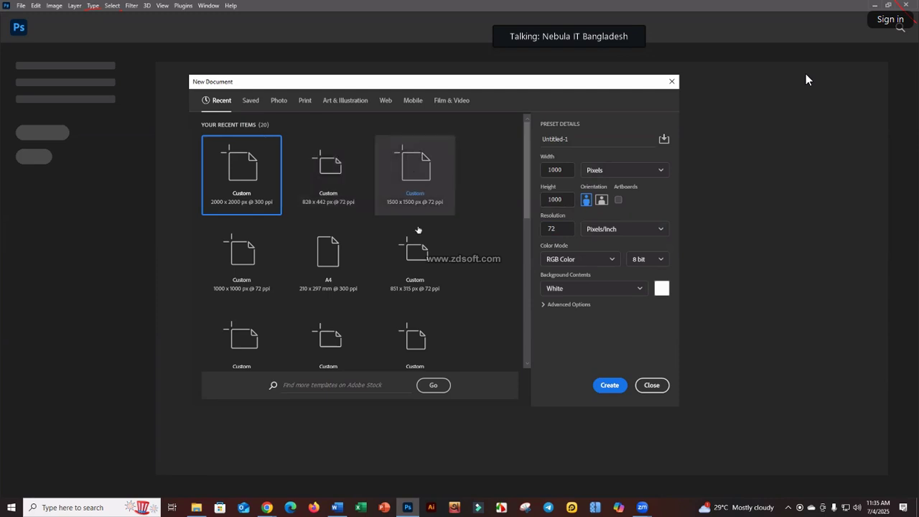
{"action": "left_click_drag", "start_coordinate": [439, 92], "coordinate": [454, 97]}
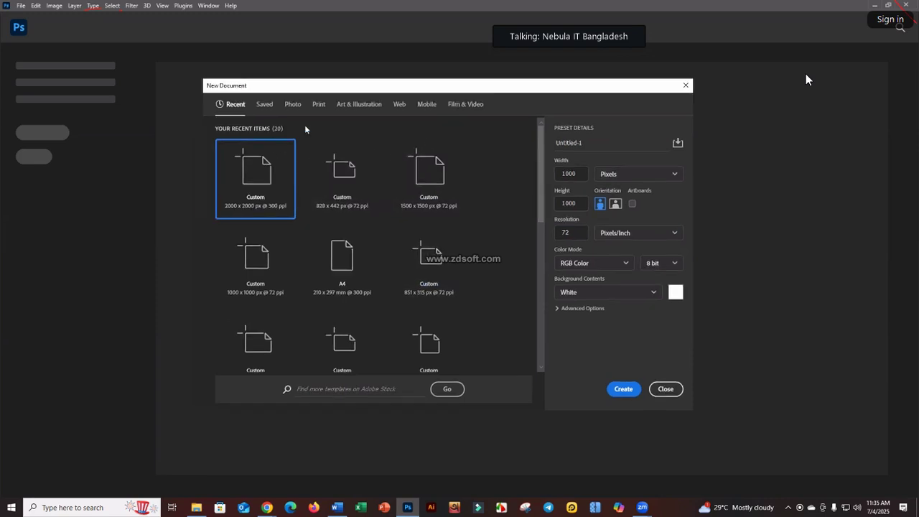
{"action": "left_click_drag", "start_coordinate": [541, 152], "coordinate": [349, 199]}
{"action": "left_click_drag", "start_coordinate": [398, 90], "coordinate": [372, 108]}
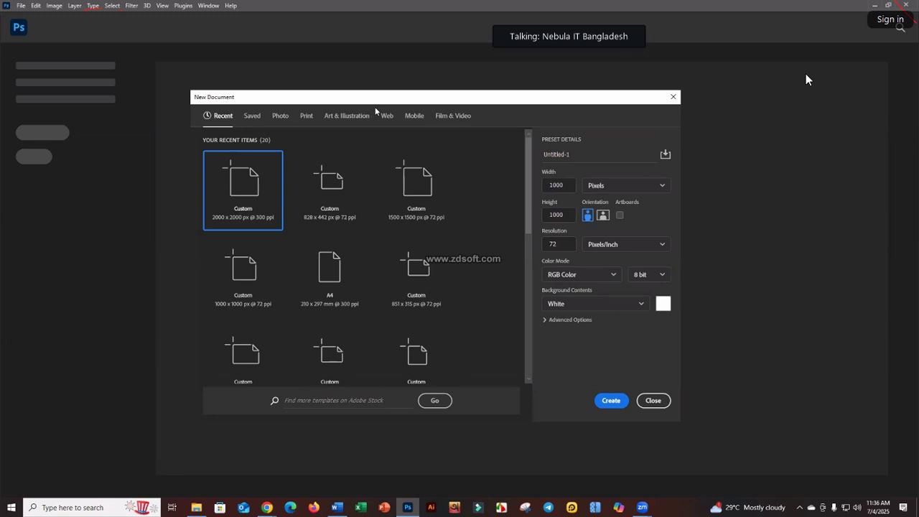
{"action": "left_click_drag", "start_coordinate": [392, 104], "coordinate": [382, 103]}
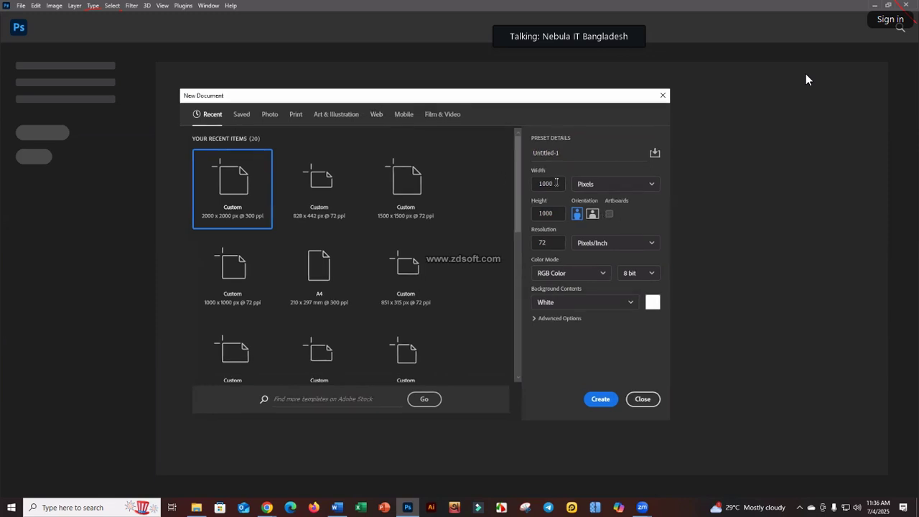
{"action": "left_click", "coordinate": [550, 242]}
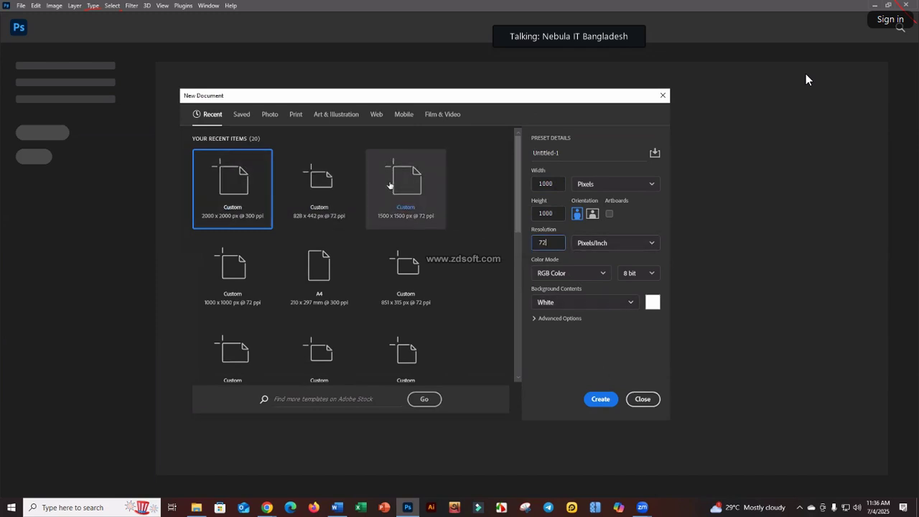
{"action": "left_click_drag", "start_coordinate": [437, 92], "coordinate": [458, 81]}
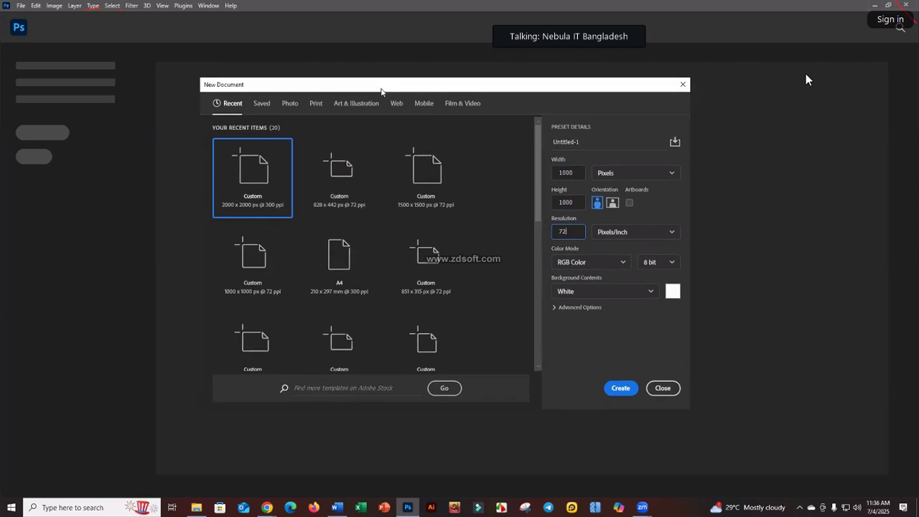
- Look over the Photo and Print document presets and check the width and height of the Letter preset
{"action": "left_click", "coordinate": [290, 104]}
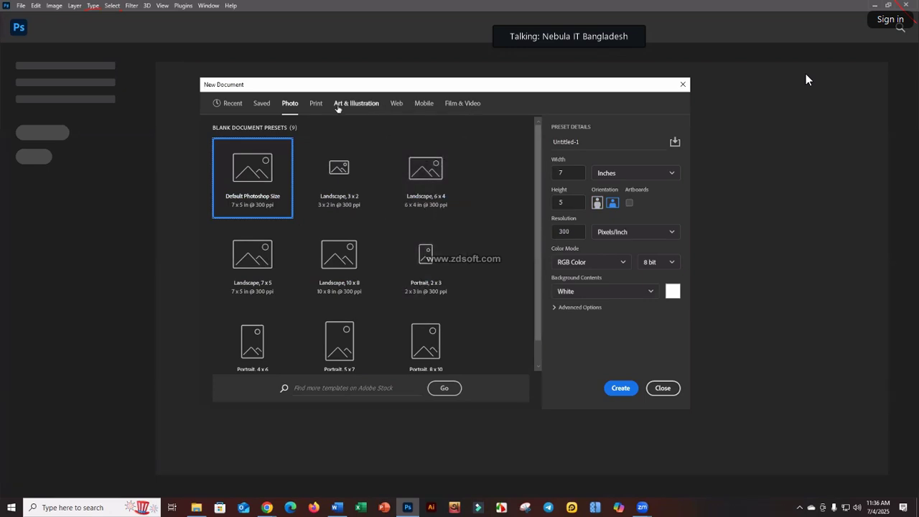
{"action": "key", "text": "ctrl+Tab"}
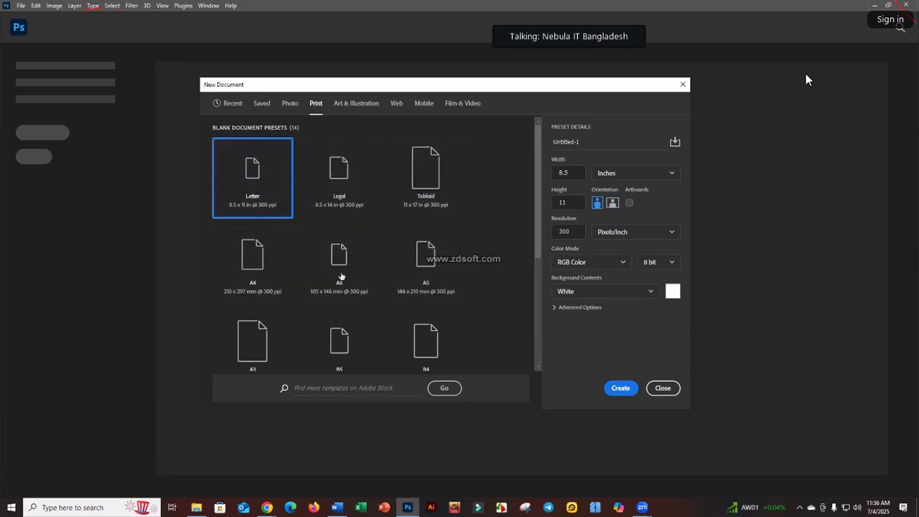
{"action": "scroll", "coordinate": [334, 264], "scroll_direction": "down", "scroll_amount": 1}
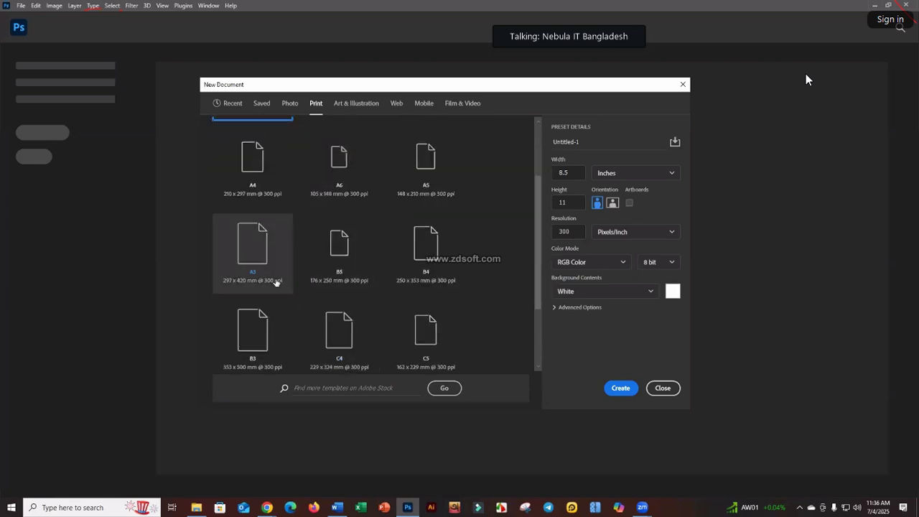
{"action": "scroll", "coordinate": [425, 283], "scroll_direction": "up", "scroll_amount": 1}
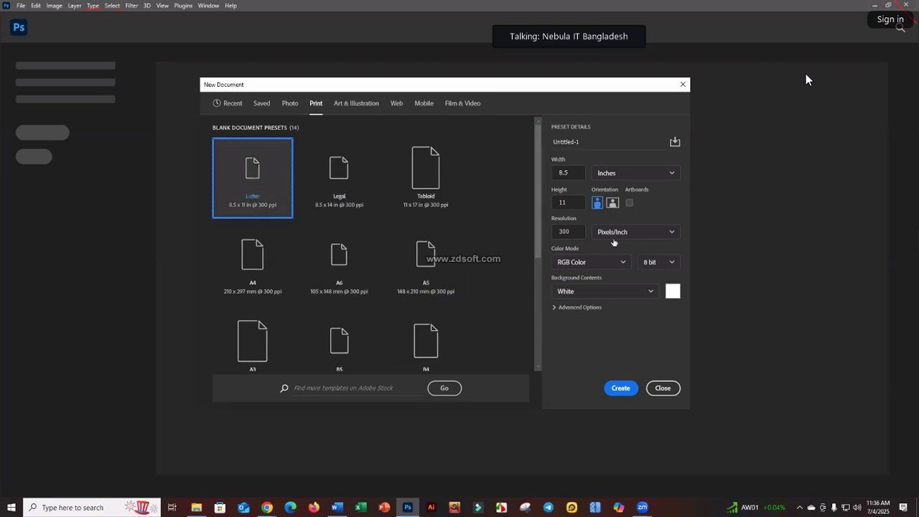
{"action": "left_click", "coordinate": [568, 174]}
{"action": "left_click", "coordinate": [564, 202]}
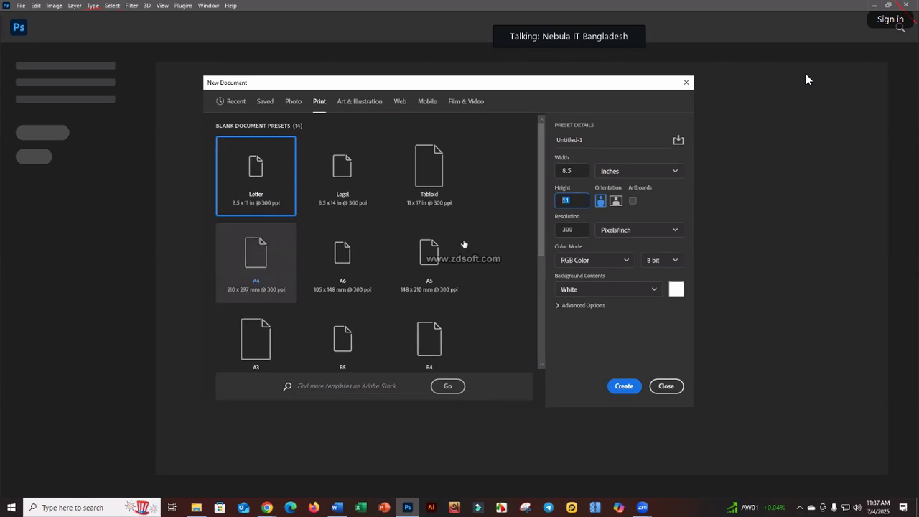
- Compare the Print paper presets, including A4, A6, Legal and Tabloid, and return to Letter
{"action": "left_click", "coordinate": [265, 263]}
{"action": "left_click", "coordinate": [277, 184]}
{"action": "left_click", "coordinate": [337, 253]}
{"action": "left_click", "coordinate": [343, 183]}
{"action": "left_click", "coordinate": [341, 252]}
{"action": "left_click", "coordinate": [424, 193]}
{"action": "left_click", "coordinate": [343, 252]}
{"action": "left_click", "coordinate": [256, 252]}
{"action": "left_click", "coordinate": [263, 190]}
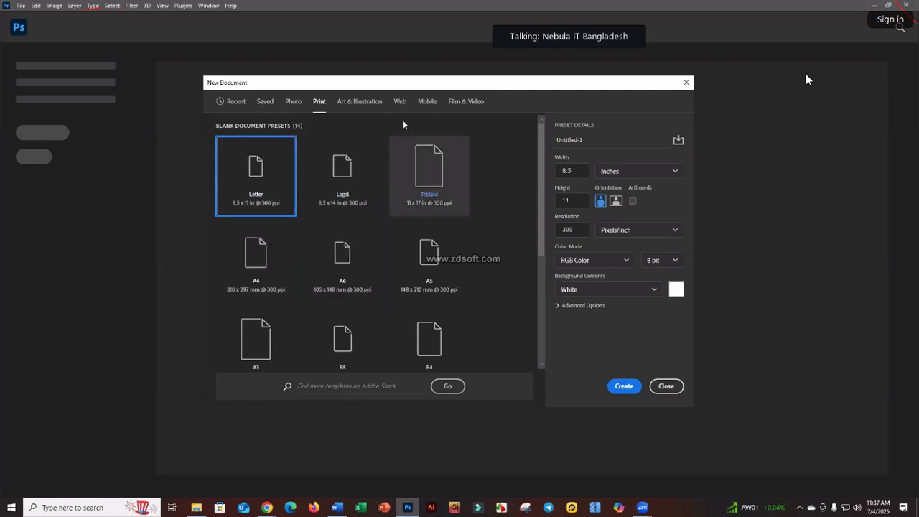
- Look through several of the blank document presets for Web
{"action": "left_click", "coordinate": [400, 101]}
{"action": "left_click", "coordinate": [429, 176]}
{"action": "left_click", "coordinate": [429, 258]}
{"action": "left_click", "coordinate": [343, 258]}
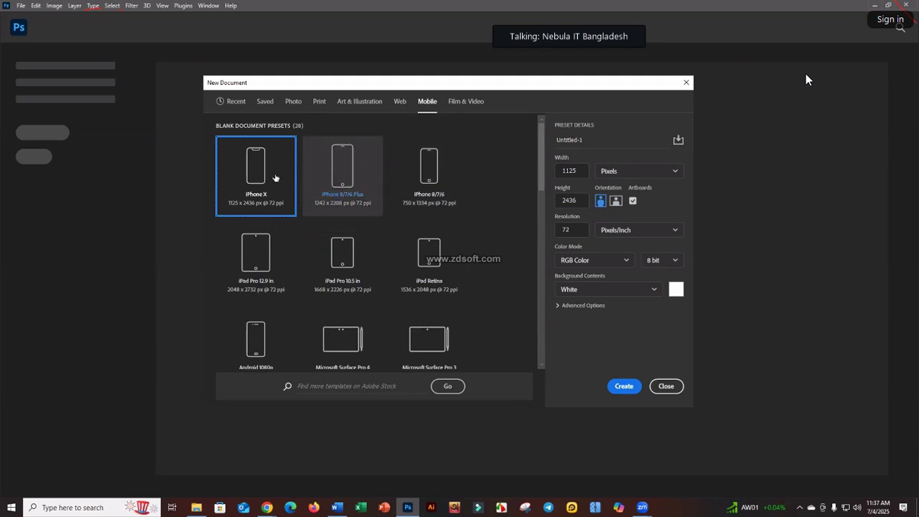
- Compare the Mobile document presets, including the iPhone, iPad and Android 1080p sizes
{"action": "left_click", "coordinate": [350, 180]}
{"action": "left_click", "coordinate": [417, 179]}
{"action": "left_click", "coordinate": [428, 253]}
{"action": "left_click", "coordinate": [345, 255]}
{"action": "left_click", "coordinate": [259, 180]}
{"action": "left_click", "coordinate": [352, 276]}
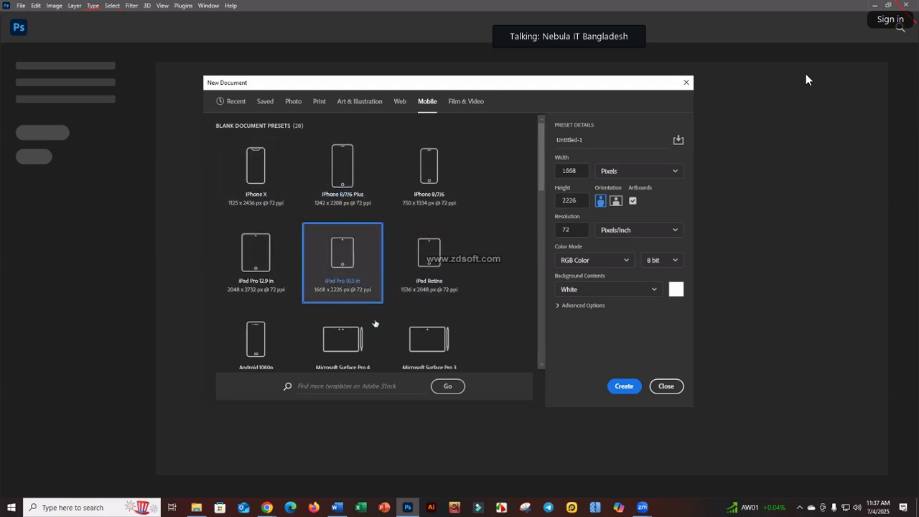
{"action": "scroll", "coordinate": [366, 316], "scroll_direction": "down", "scroll_amount": 2}
{"action": "left_click", "coordinate": [323, 236]}
{"action": "left_click", "coordinate": [255, 202]}
{"action": "scroll", "coordinate": [302, 230], "scroll_direction": "up", "scroll_amount": 2}
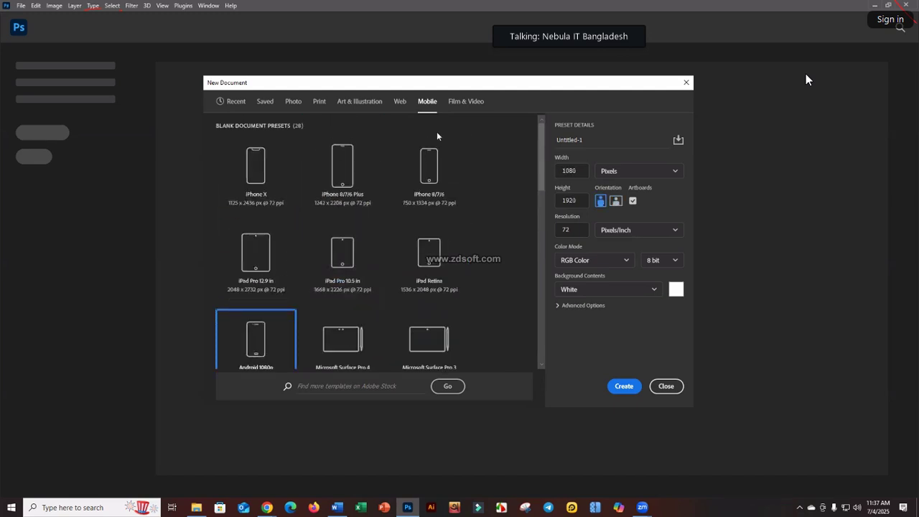
- Review the Film & Video, Photo and Saved document presets
{"action": "left_click", "coordinate": [476, 104]}
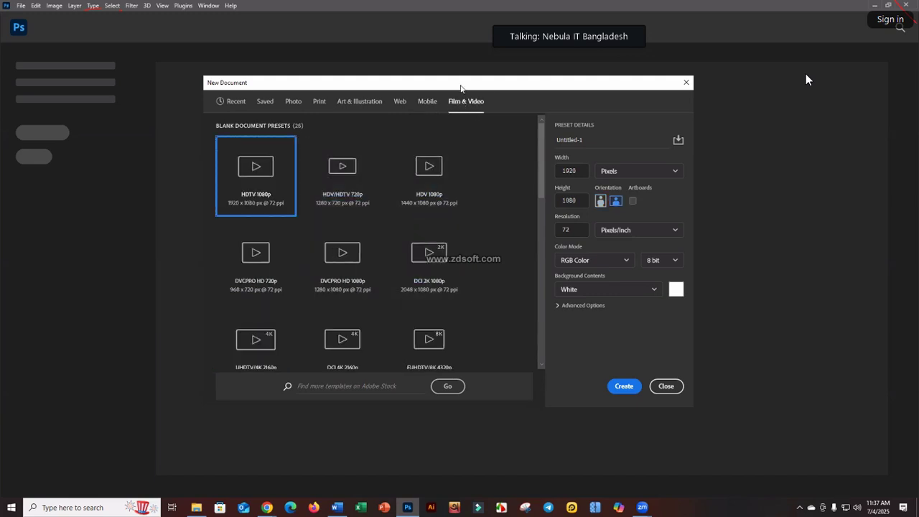
{"action": "left_click_drag", "start_coordinate": [461, 88], "coordinate": [466, 97]}
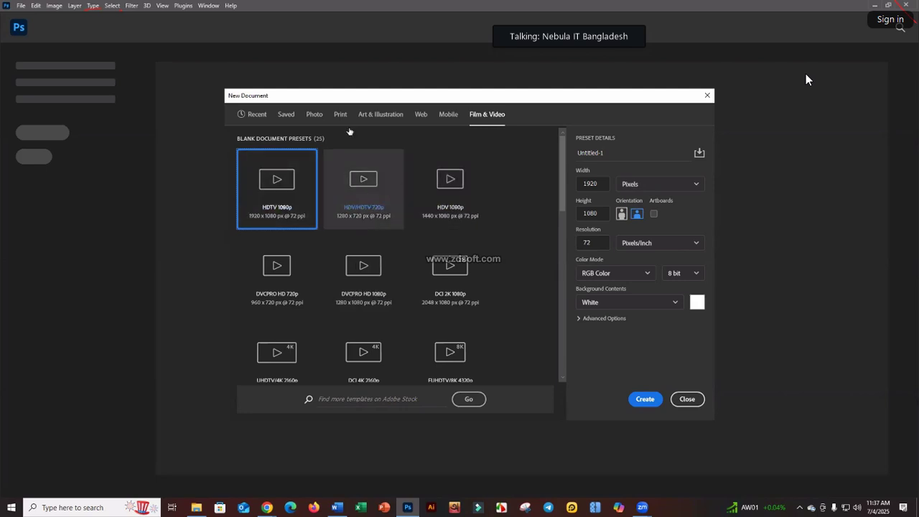
{"action": "left_click", "coordinate": [314, 116]}
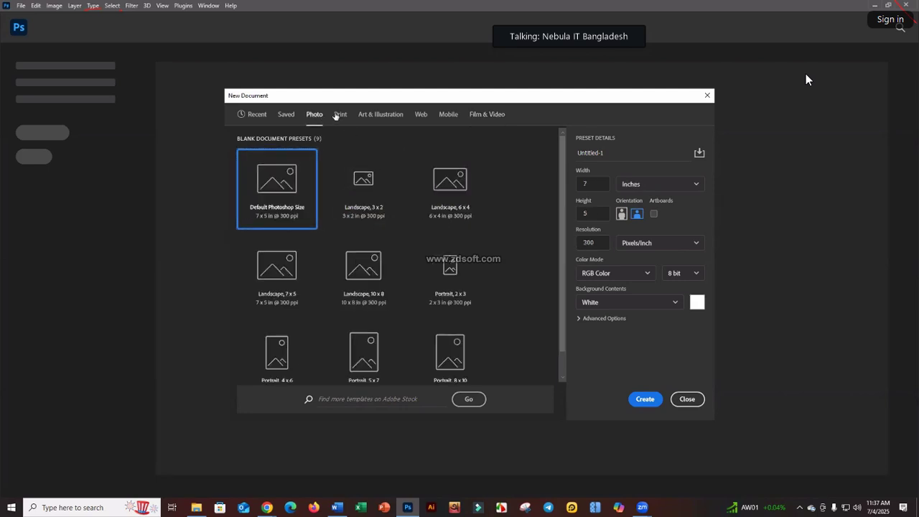
{"action": "left_click", "coordinate": [286, 116]}
- Return to the recent items and set the new document's width and height to 1000 pixels each
{"action": "left_click", "coordinate": [262, 117]}
{"action": "left_click", "coordinate": [643, 184]}
{"action": "left_click", "coordinate": [647, 205]}
{"action": "type", "text": "10"}
{"action": "key", "text": "Tab"}
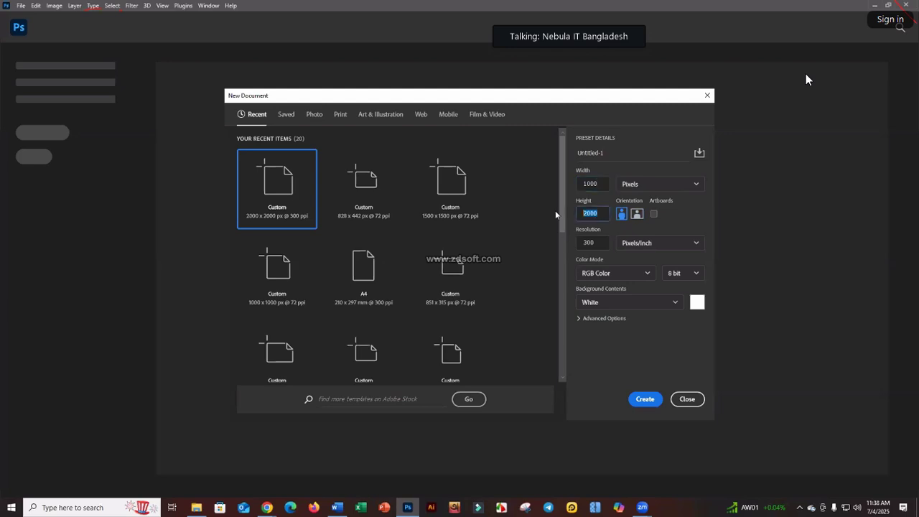
{"action": "type", "text": "1000"}
- Set the resolution to 72 pixels/inch, keep RGB Color as the color mode, and create the document
{"action": "double_click", "coordinate": [591, 242]}
{"action": "type", "text": "72"}
{"action": "left_click", "coordinate": [608, 271]}
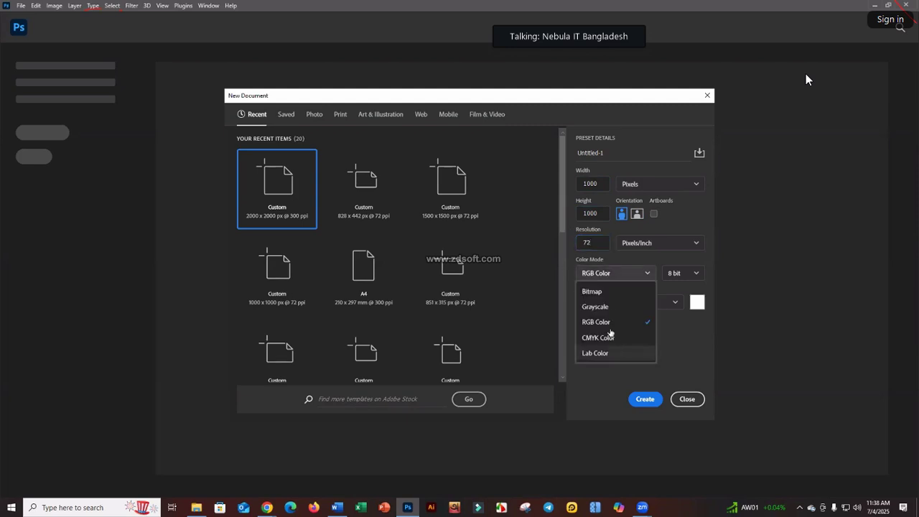
{"action": "left_click", "coordinate": [607, 325]}
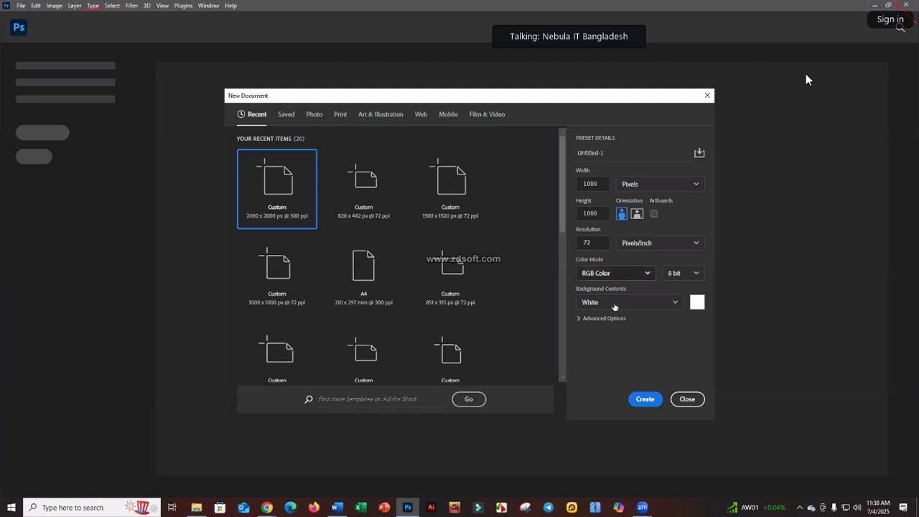
{"action": "left_click_drag", "start_coordinate": [563, 99], "coordinate": [511, 69]}
{"action": "left_click", "coordinate": [596, 372]}
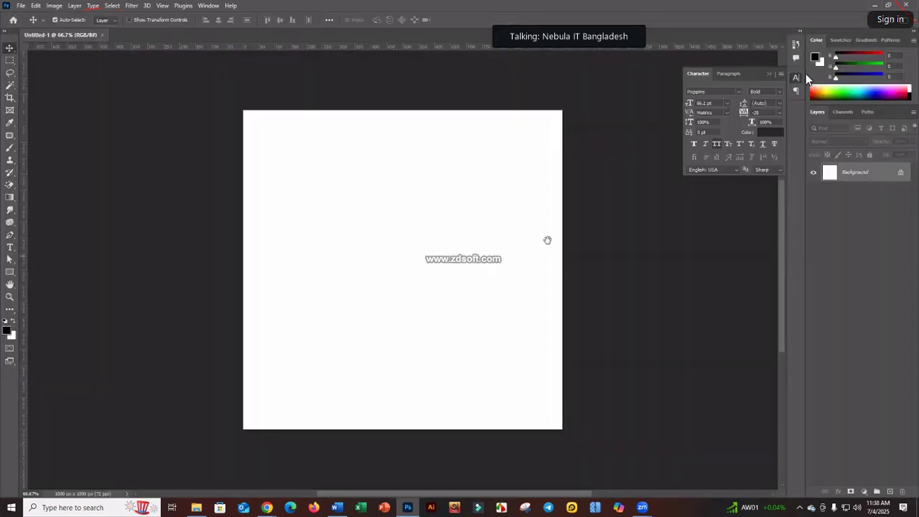
{"action": "left_click_drag", "start_coordinate": [556, 256], "coordinate": [498, 220]}
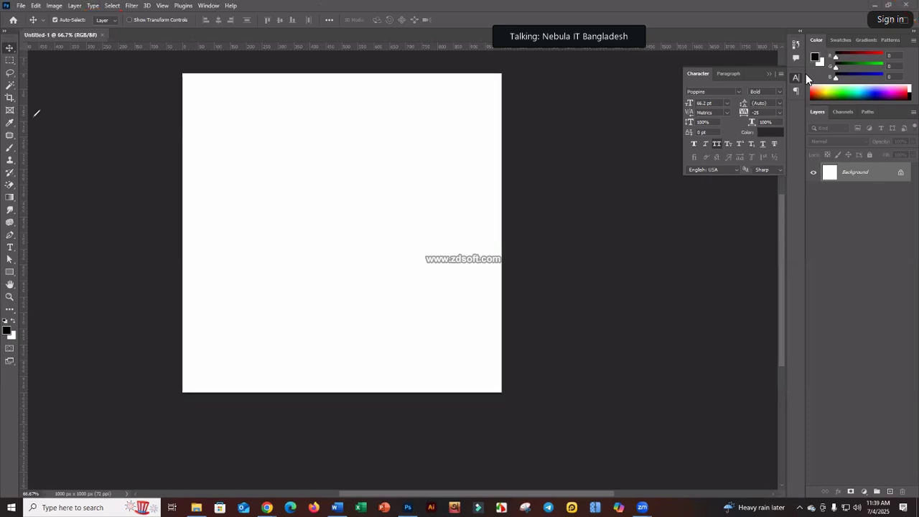
{"action": "left_click", "coordinate": [132, 5]}
{"action": "left_click", "coordinate": [479, 177]}
{"action": "left_click", "coordinate": [133, 8]}
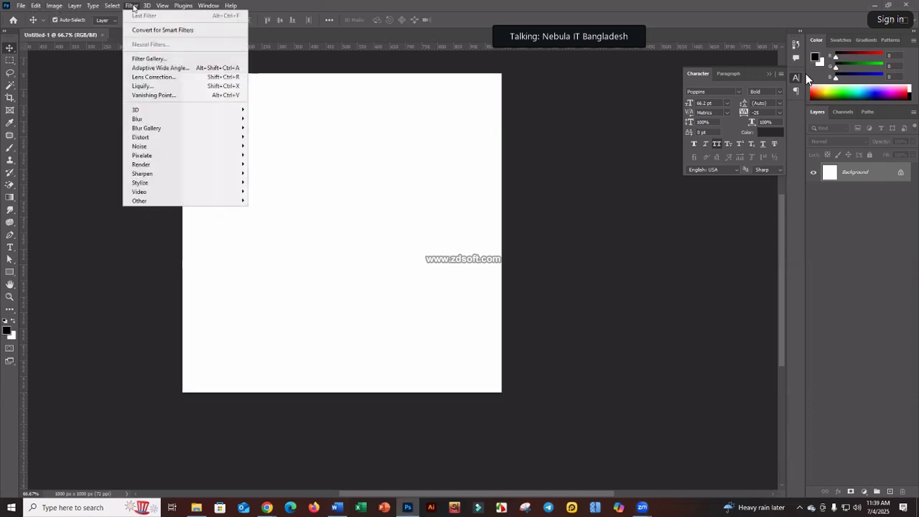
{"action": "left_click", "coordinate": [22, 6]}
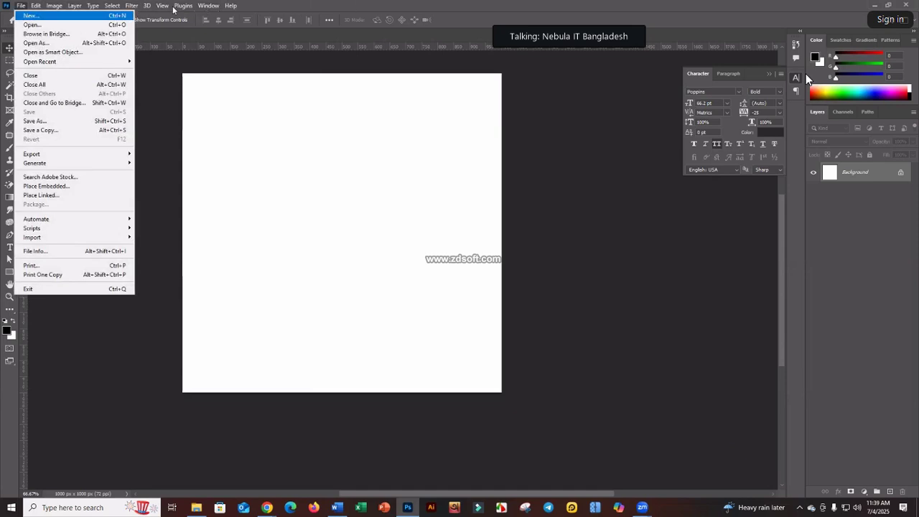
{"action": "key", "text": "Escape"}
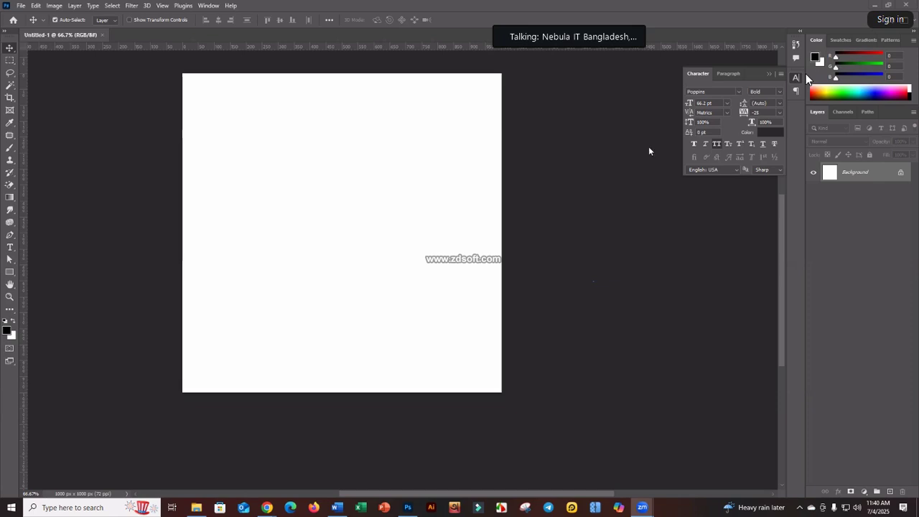
{"action": "mouse_move", "coordinate": [456, 237]}
{"action": "left_mouse_down"}
{"action": "mouse_move", "coordinate": [427, 243]}
{"action": "mouse_move", "coordinate": [458, 253]}
{"action": "mouse_move", "coordinate": [464, 243]}
{"action": "left_mouse_up"}
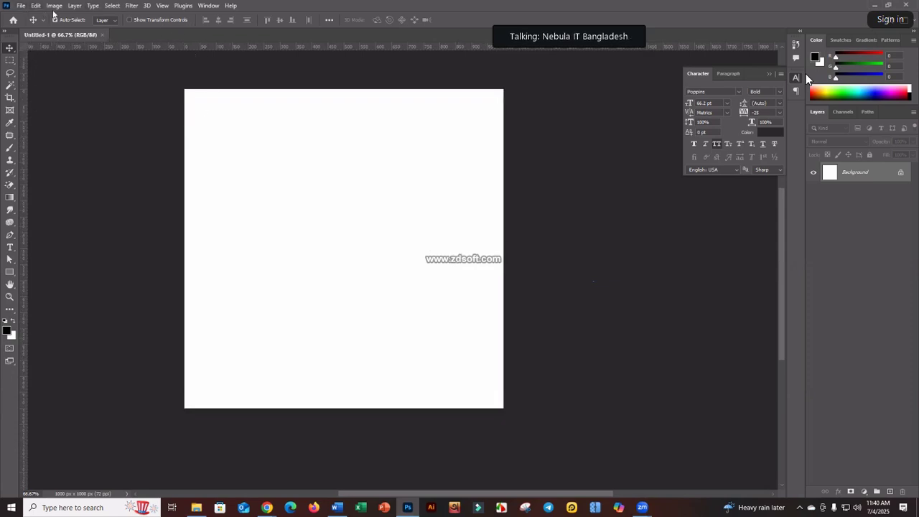
{"action": "left_click", "coordinate": [106, 10]}
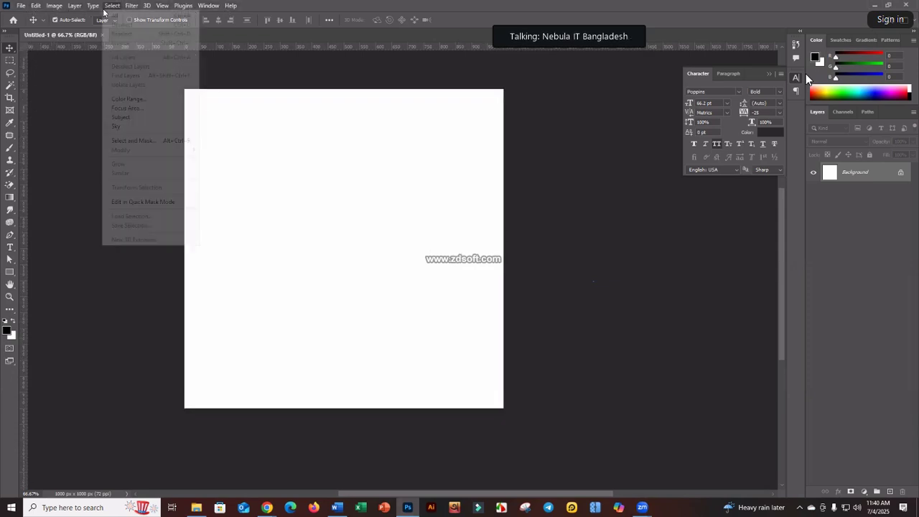
{"action": "left_click", "coordinate": [92, 6]}
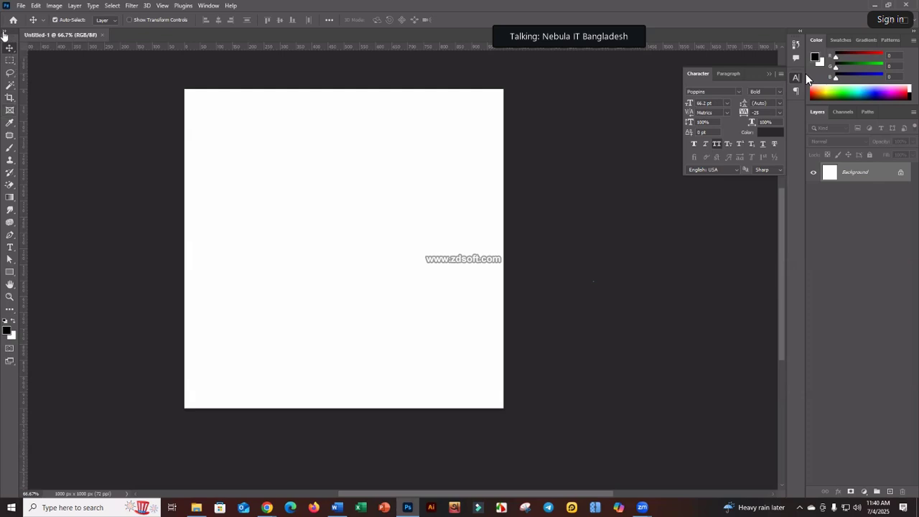
- Switch the toolbox to its two-column layout
{"action": "left_click", "coordinate": [5, 34]}
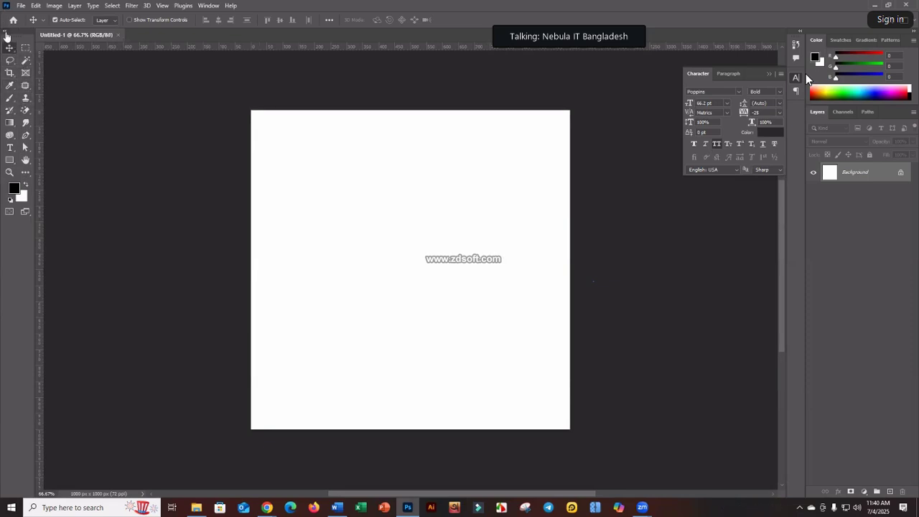
{"action": "left_click", "coordinate": [6, 35]}
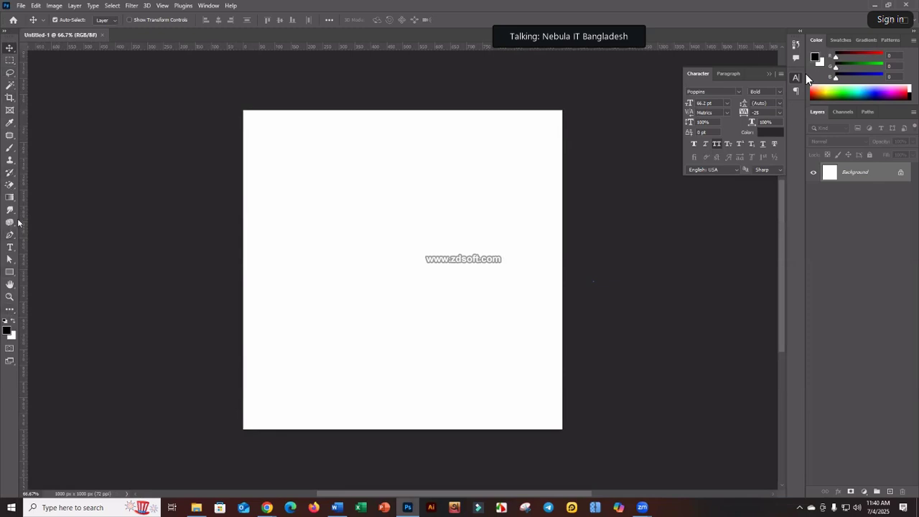
{"action": "left_click", "coordinate": [4, 34]}
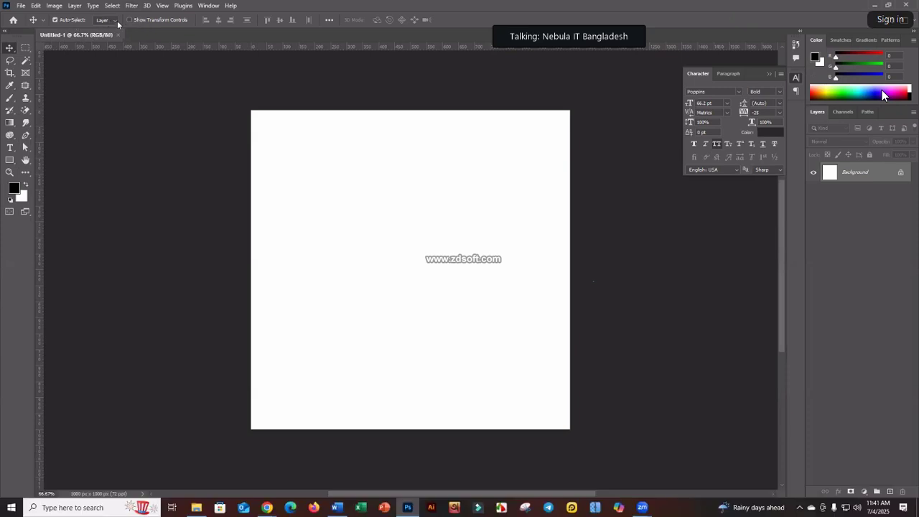
{"action": "left_click", "coordinate": [131, 5]}
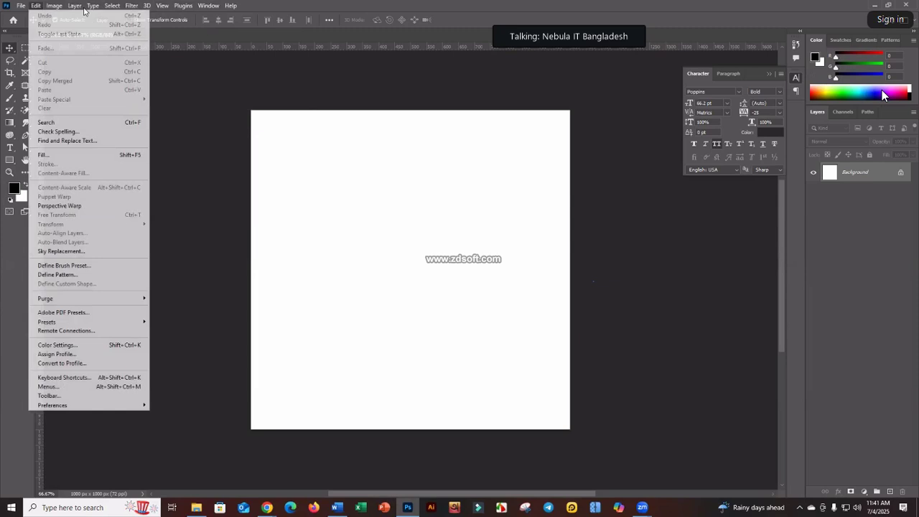
{"action": "left_click", "coordinate": [301, 33]}
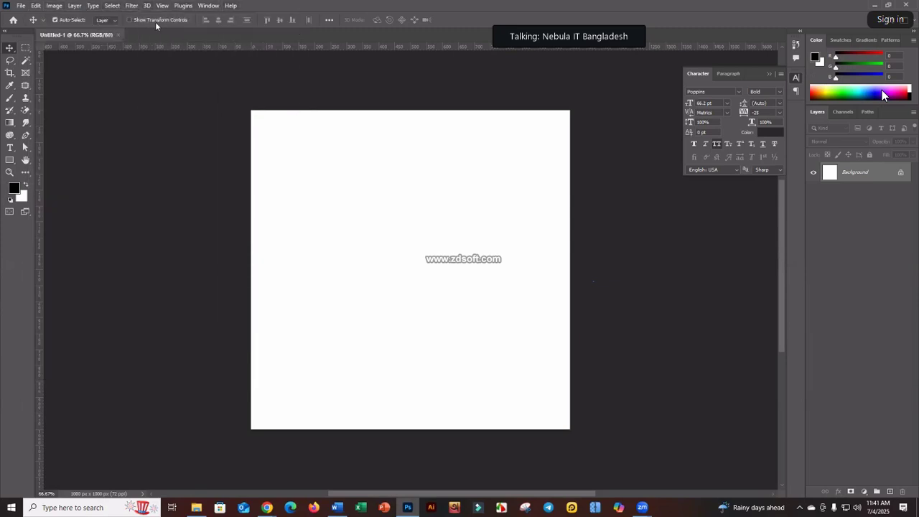
- Go through the Crop, Frame, Eyedropper, Clone Stamp, Brush, History Brush, Eraser, Gradient and Smudge tools to view their options
{"action": "left_click", "coordinate": [11, 62]}
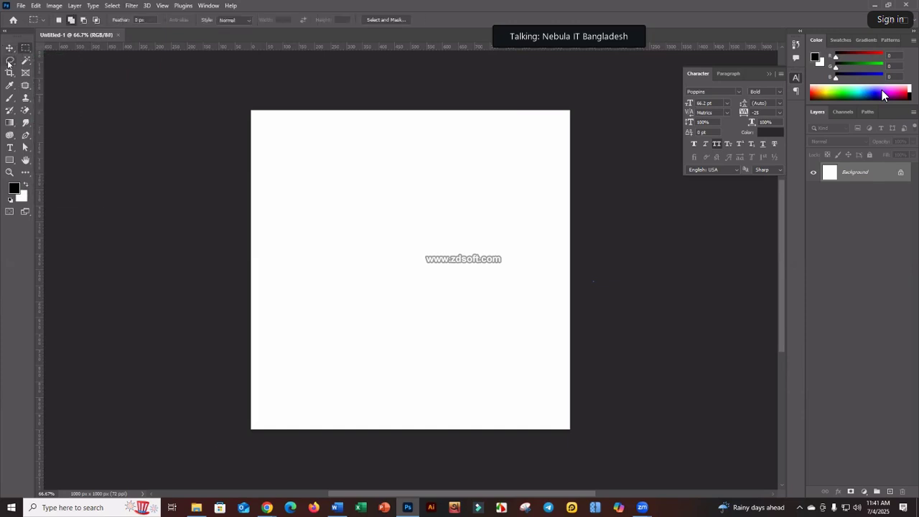
{"action": "left_click", "coordinate": [10, 73]}
{"action": "left_click", "coordinate": [25, 72]}
{"action": "left_click", "coordinate": [26, 96]}
{"action": "left_click", "coordinate": [10, 87]}
{"action": "left_click", "coordinate": [10, 98]}
{"action": "left_click", "coordinate": [24, 111]}
{"action": "left_click", "coordinate": [10, 111]}
{"action": "left_click", "coordinate": [10, 123]}
{"action": "left_click", "coordinate": [25, 123]}
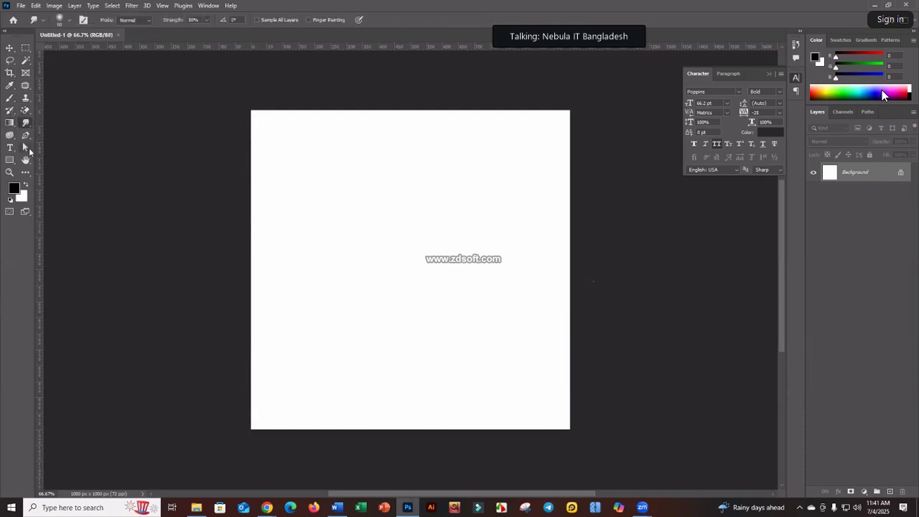
- Go through the Pen, Type and Path Selection tools, followed by the Move and Rectangular Marquee tools
{"action": "left_click", "coordinate": [25, 135]}
{"action": "left_click", "coordinate": [11, 147]}
{"action": "left_click_drag", "start_coordinate": [25, 147], "coordinate": [47, 148]}
{"action": "left_click", "coordinate": [9, 48]}
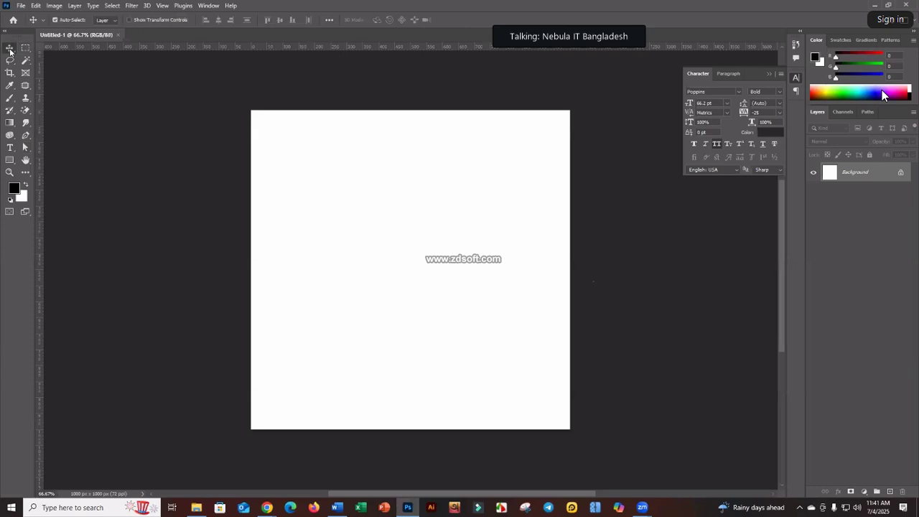
{"action": "left_click", "coordinate": [24, 50]}
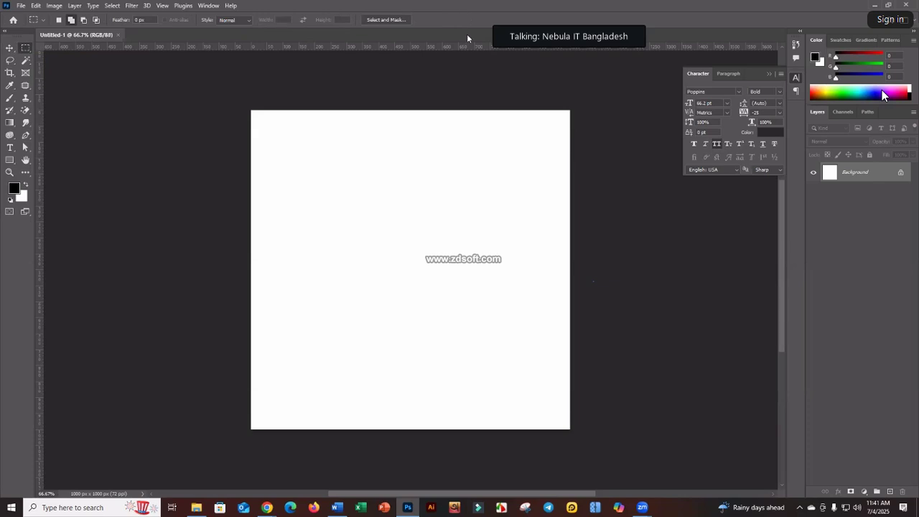
- With the Move tool active, collapse the Character panel and close the Color panel's tab group
{"action": "left_click_drag", "start_coordinate": [466, 117], "coordinate": [352, 110]}
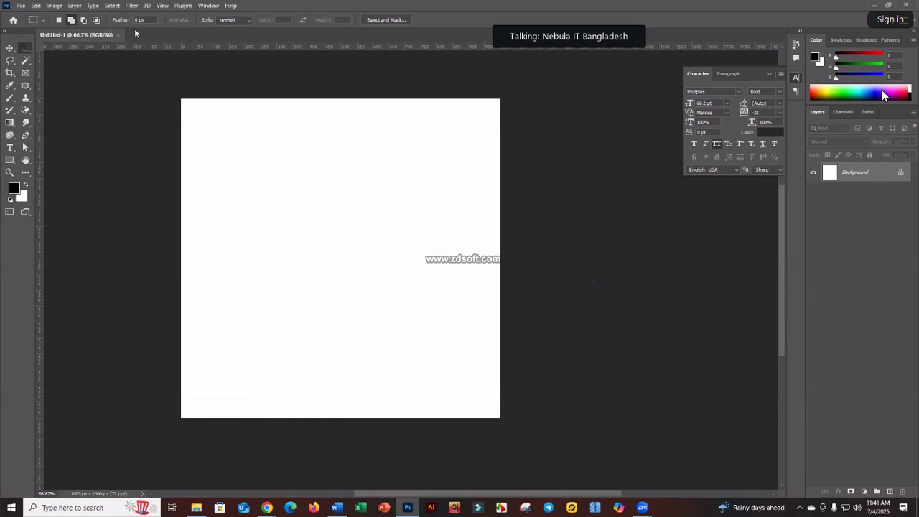
{"action": "left_click", "coordinate": [9, 48]}
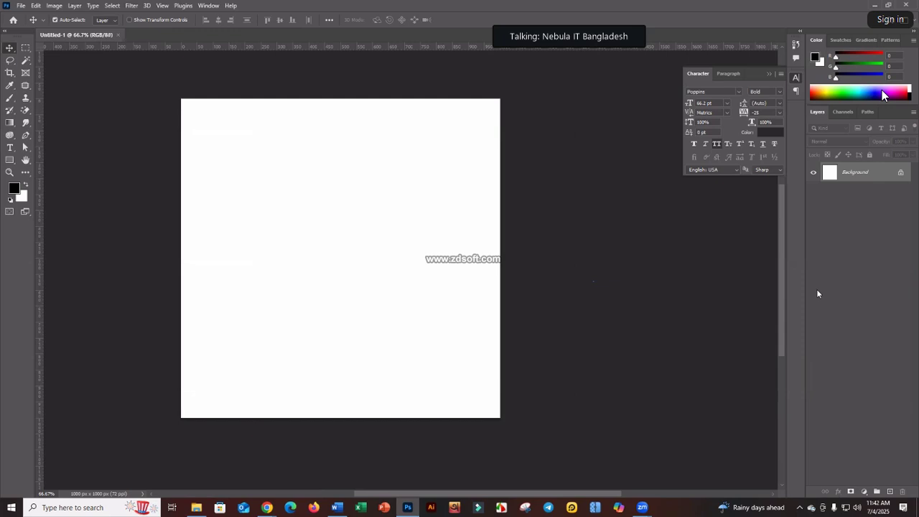
{"action": "left_click", "coordinate": [769, 75]}
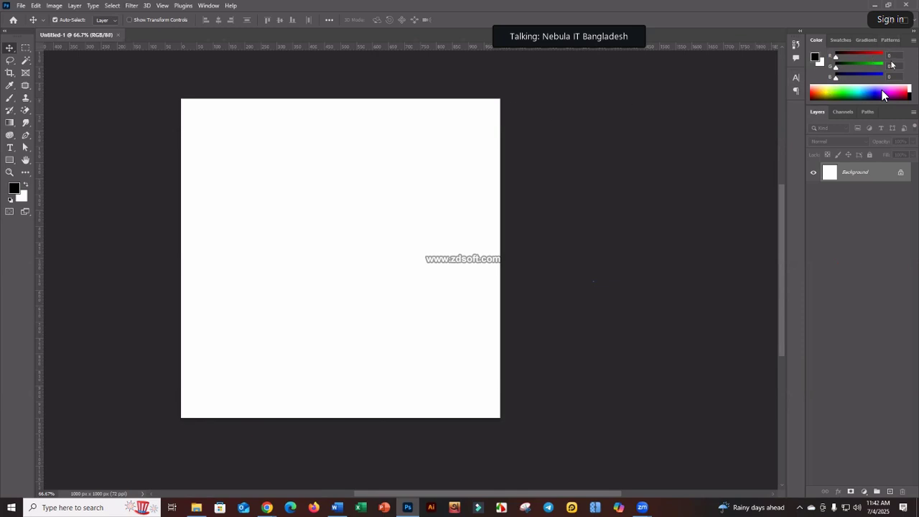
{"action": "left_click", "coordinate": [914, 39]}
{"action": "left_click", "coordinate": [887, 225]}
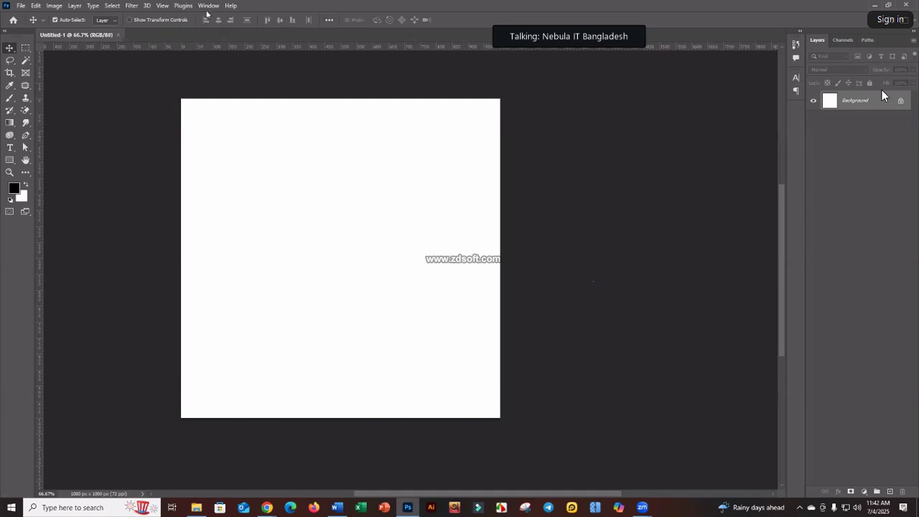
- Show the Color panel and sample several colors from its RGB spectrum, finishing with a light purple foreground color
{"action": "left_click", "coordinate": [208, 6]}
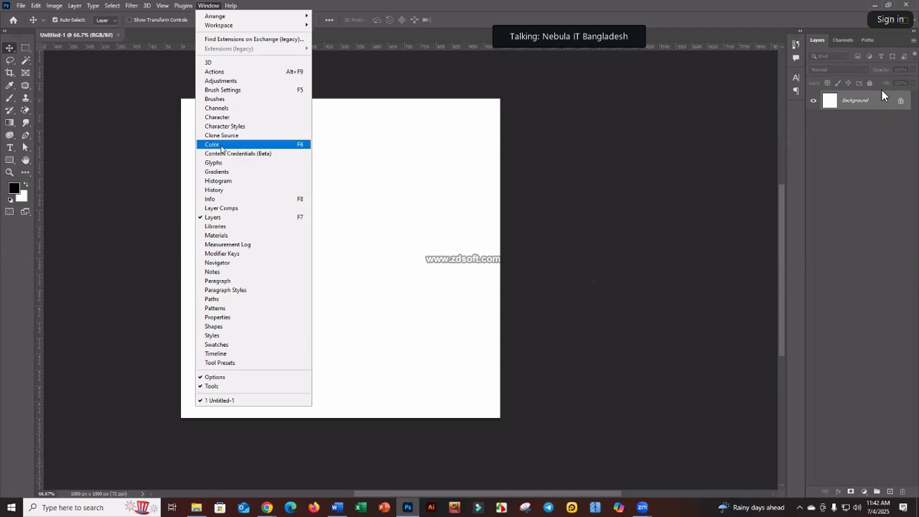
{"action": "left_click", "coordinate": [221, 147]}
{"action": "left_click", "coordinate": [889, 94]}
{"action": "left_click", "coordinate": [892, 91]}
{"action": "left_click", "coordinate": [845, 92]}
{"action": "left_click", "coordinate": [877, 92]}
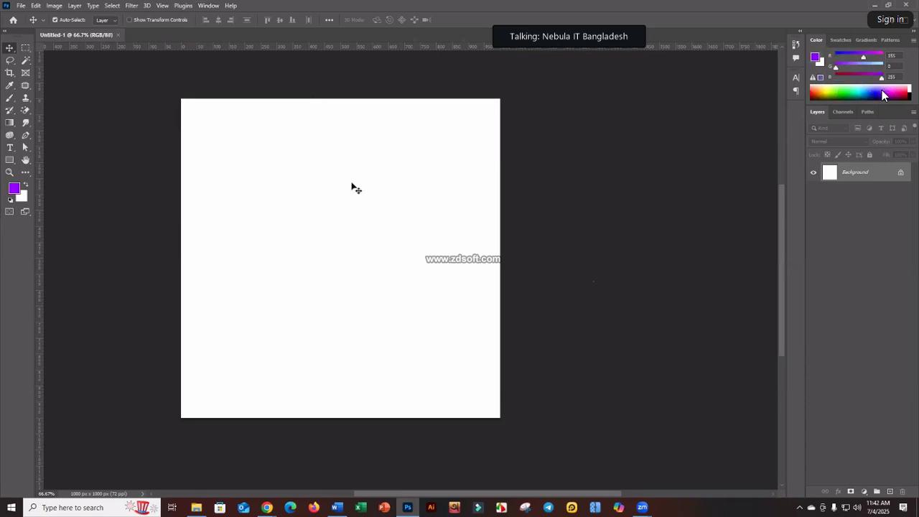
{"action": "left_click", "coordinate": [884, 96]}
{"action": "left_click", "coordinate": [890, 88]}
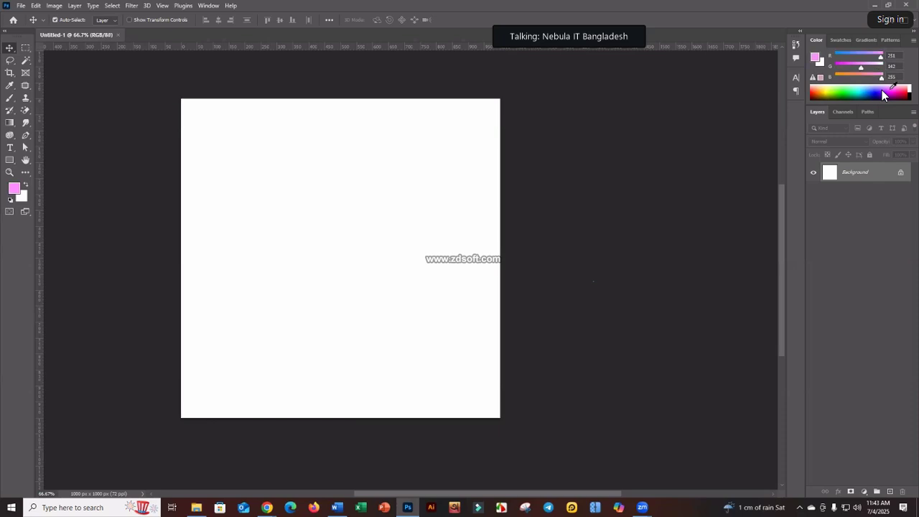
{"action": "left_click", "coordinate": [882, 92]}
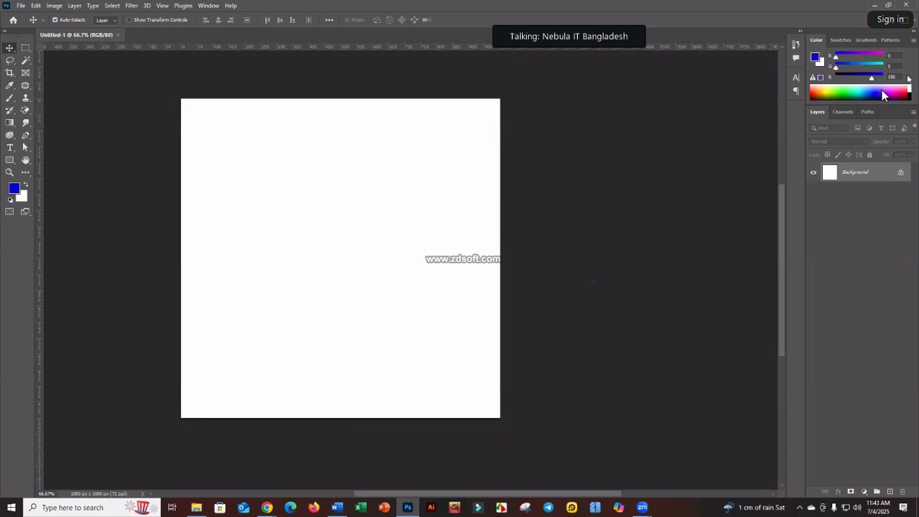
{"action": "left_click", "coordinate": [882, 92]}
{"action": "left_click", "coordinate": [882, 92]}
{"action": "left_click", "coordinate": [882, 90]}
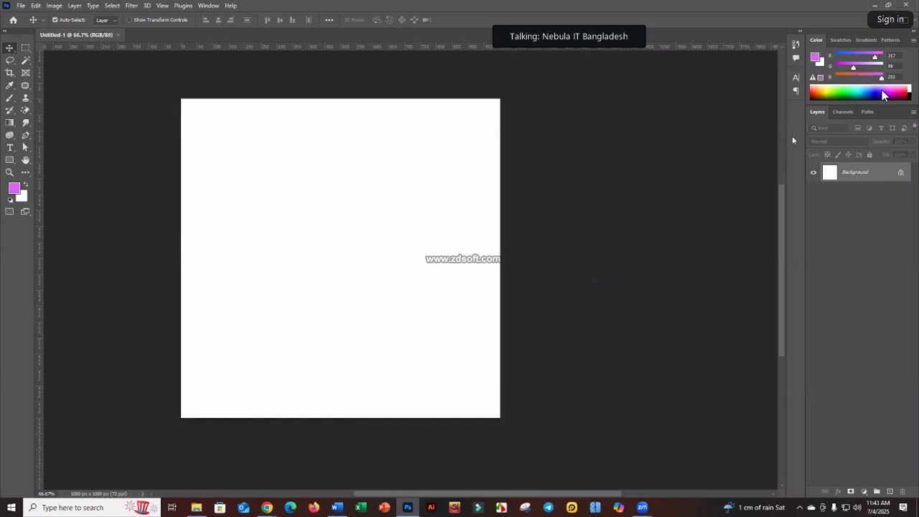
- Close the reopened Color tab group and view the Layers panel's options without applying any
{"action": "left_click", "coordinate": [914, 44]}
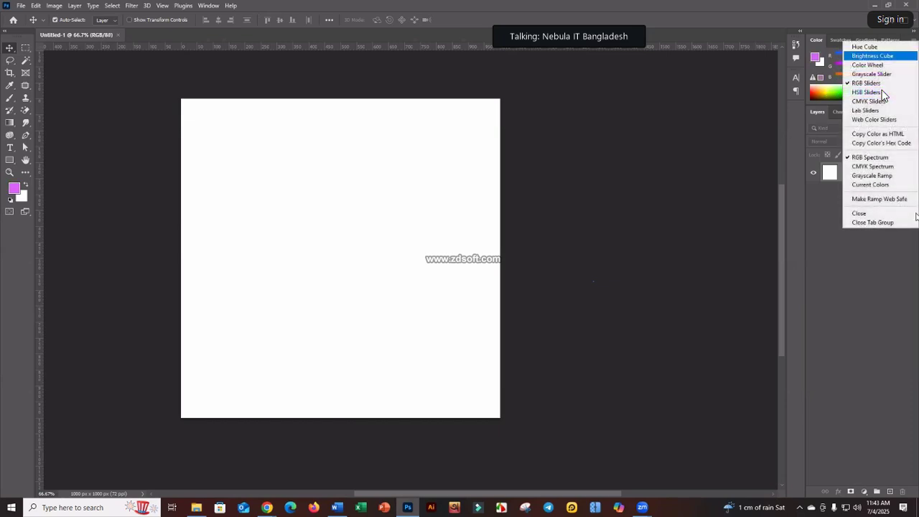
{"action": "left_click", "coordinate": [872, 223]}
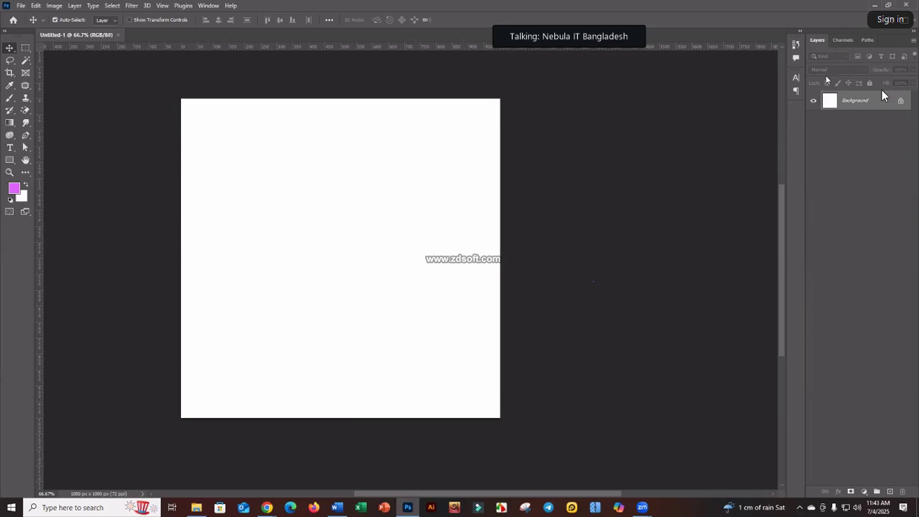
{"action": "left_click", "coordinate": [914, 41]}
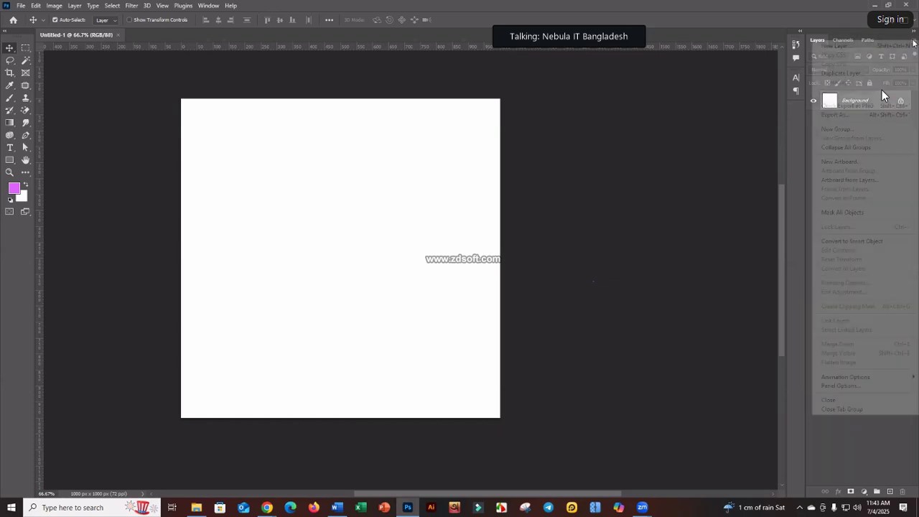
{"action": "left_click", "coordinate": [794, 3]}
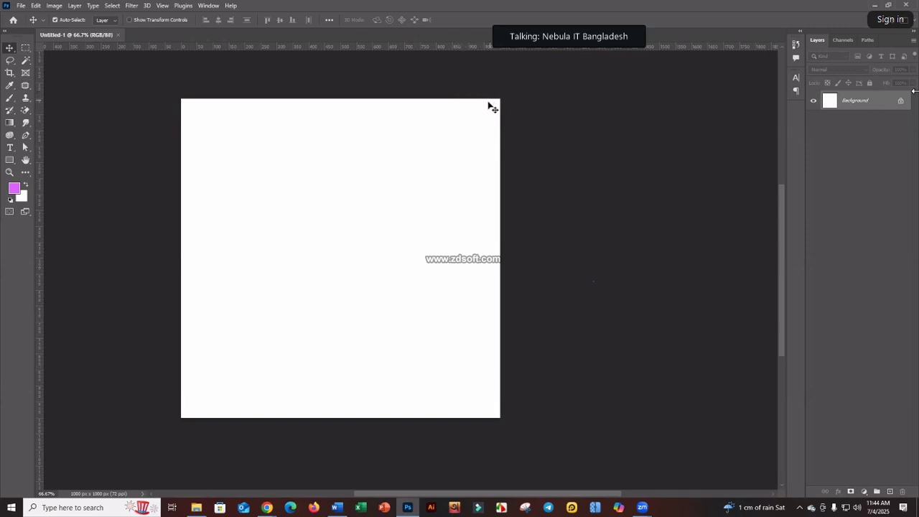
- Switch to Word to check the Class-1 topics in Graphic Design Free Course Outline.docx, and return to Photoshop
{"action": "left_click_drag", "start_coordinate": [439, 203], "coordinate": [468, 328]}
{"action": "left_click", "coordinate": [336, 507]}
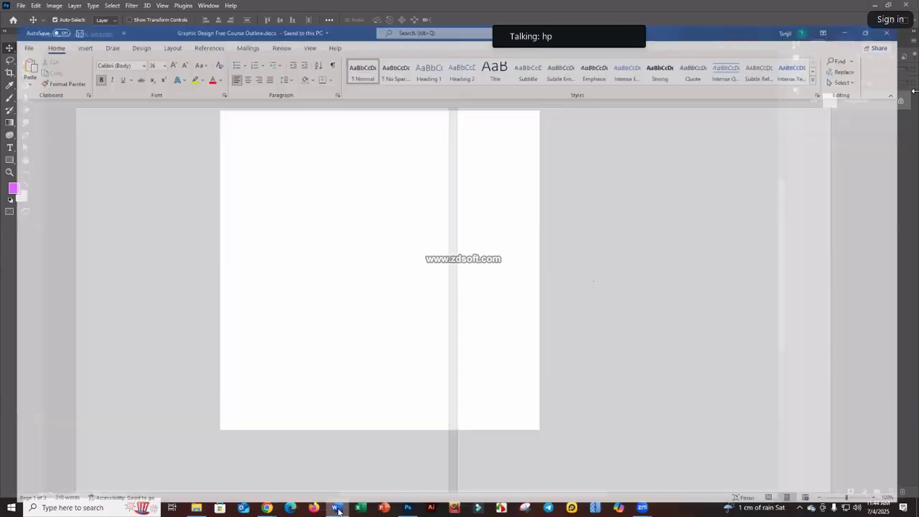
{"action": "scroll", "coordinate": [173, 294], "scroll_direction": "down", "scroll_amount": 1}
{"action": "left_click", "coordinate": [147, 267]}
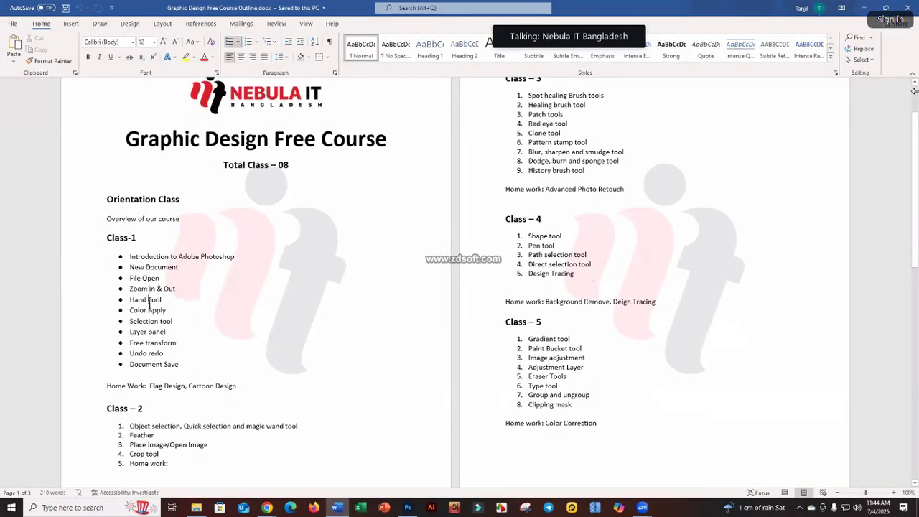
{"action": "left_click", "coordinate": [864, 7]}
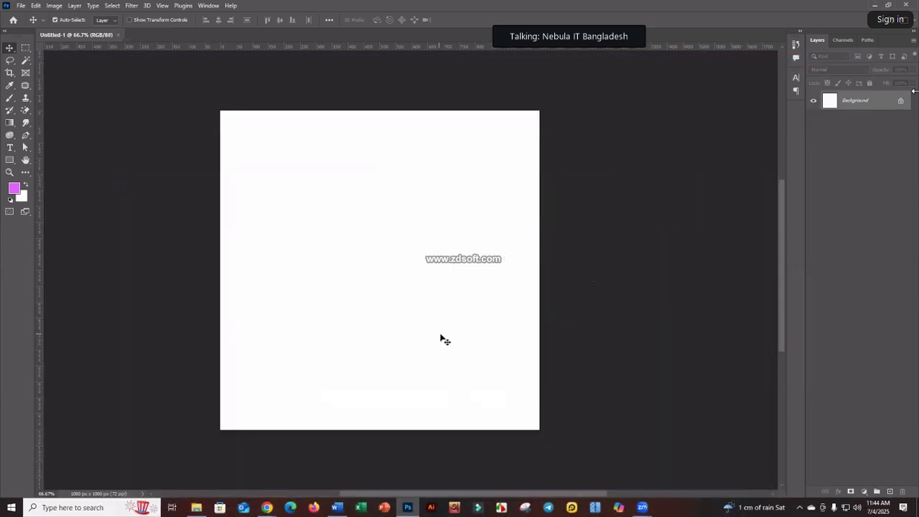
- Draw five purple rectangles spread over the canvas, the lowest one about 666 x 180 px
{"action": "scroll", "coordinate": [365, 275], "scroll_direction": "up", "scroll_amount": 3}
{"action": "scroll", "coordinate": [366, 275], "scroll_direction": "down", "scroll_amount": 3}
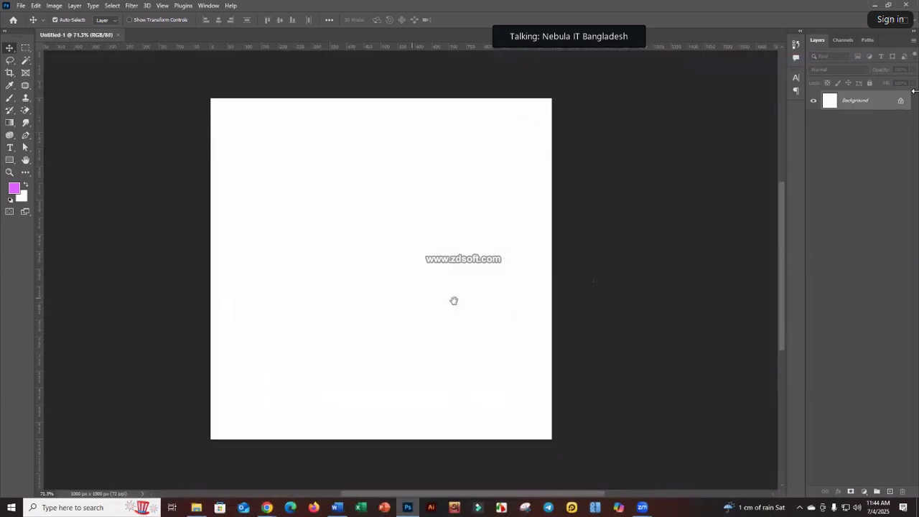
{"action": "scroll", "coordinate": [341, 250], "scroll_direction": "up", "scroll_amount": 2}
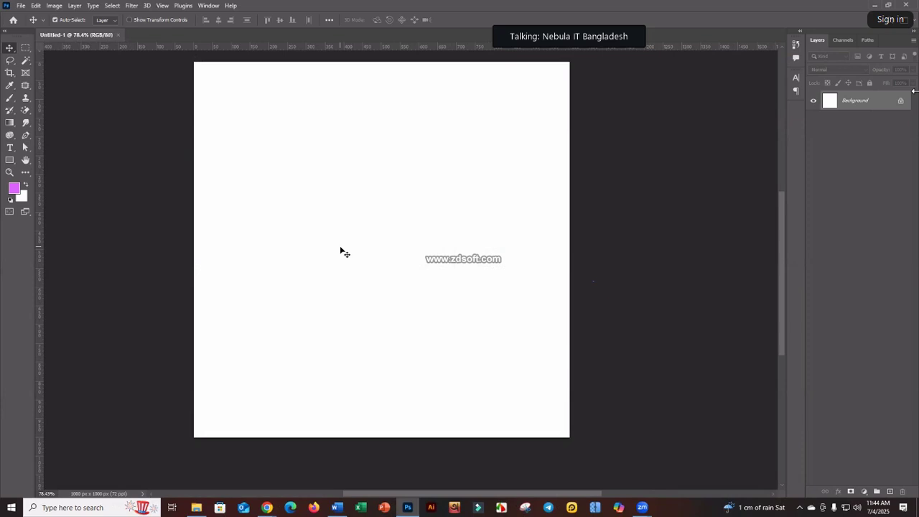
{"action": "left_click", "coordinate": [9, 160]}
{"action": "left_click_drag", "start_coordinate": [286, 145], "coordinate": [316, 172]}
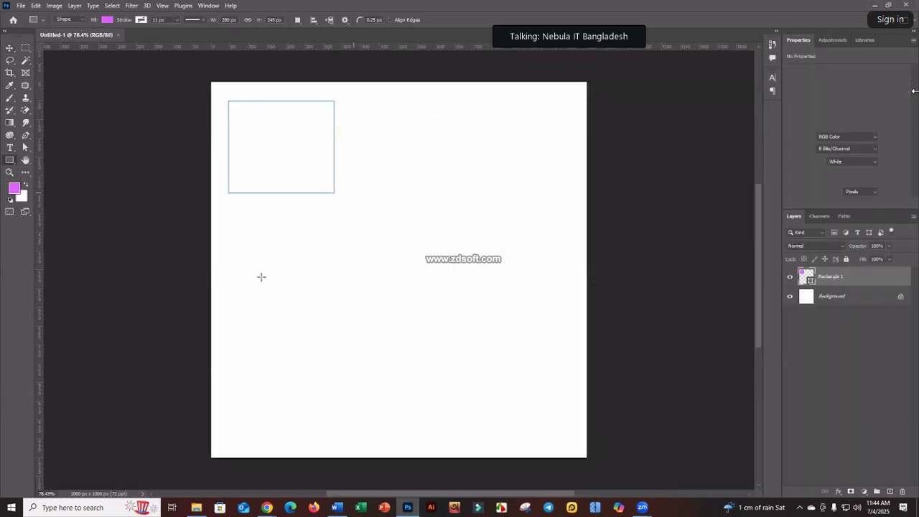
{"action": "left_click_drag", "start_coordinate": [422, 106], "coordinate": [515, 229]}
{"action": "left_click_drag", "start_coordinate": [233, 243], "coordinate": [301, 328]}
{"action": "left_click_drag", "start_coordinate": [357, 275], "coordinate": [490, 373]}
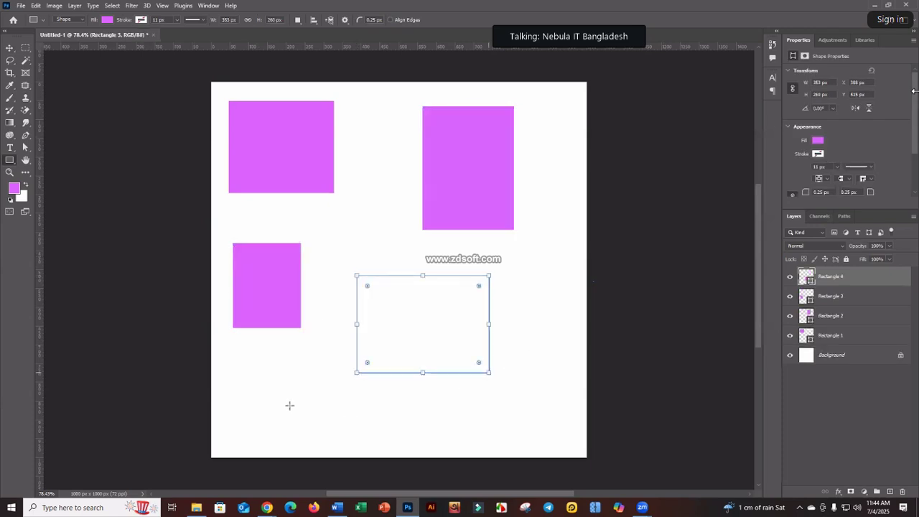
{"action": "left_click_drag", "start_coordinate": [246, 386], "coordinate": [493, 453]}
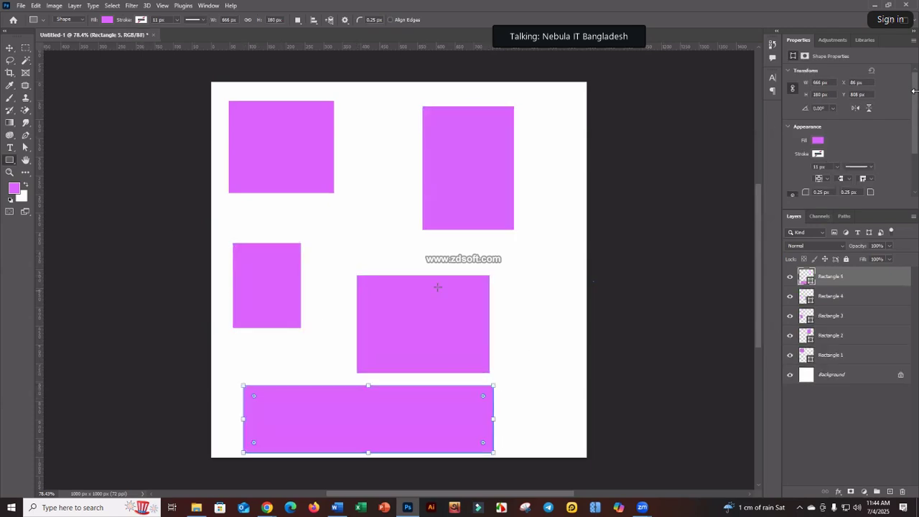
- Return to the Move tool and pan around the canvas to view the five rectangles
{"action": "left_click", "coordinate": [10, 47]}
{"action": "scroll", "coordinate": [415, 332], "scroll_direction": "down", "scroll_amount": 2}
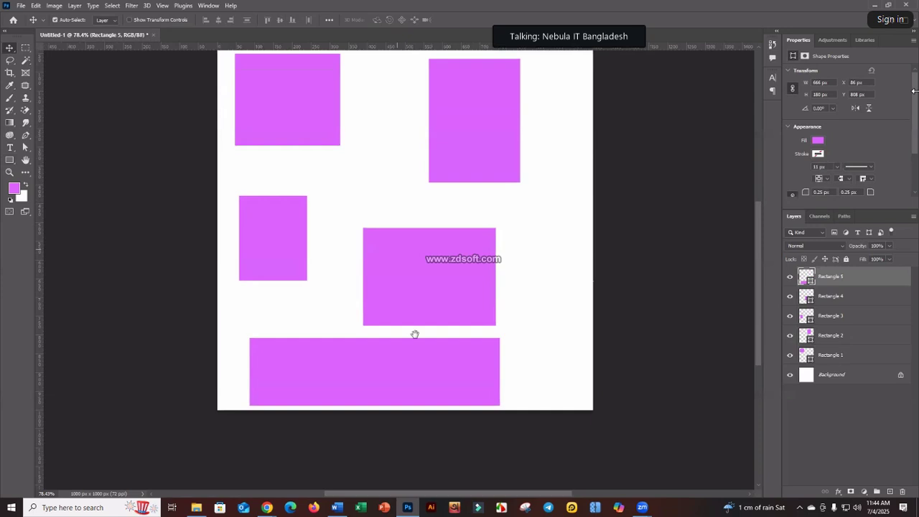
{"action": "scroll", "coordinate": [396, 362], "scroll_direction": "up", "scroll_amount": 1}
{"action": "scroll", "coordinate": [396, 361], "scroll_direction": "down", "scroll_amount": 1}
{"action": "left_click_drag", "start_coordinate": [455, 265], "coordinate": [444, 291]}
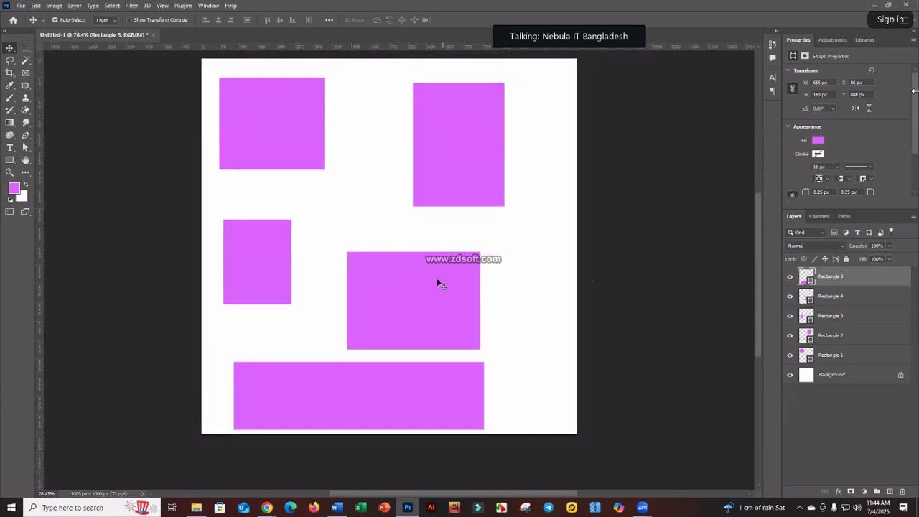
- Magnify the rectangle above the long bottom one to 12800% with the Zoom tool to inspect its pixel grid
{"action": "left_click", "coordinate": [9, 173]}
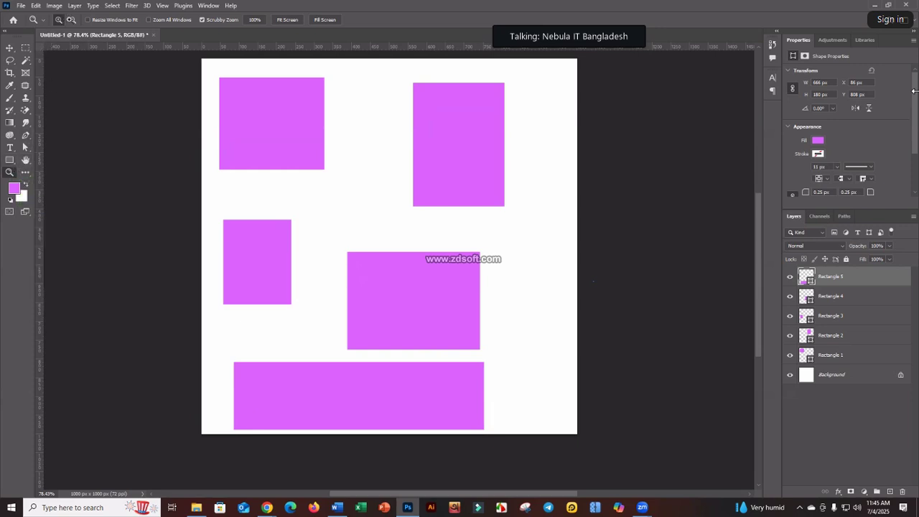
{"action": "left_click", "coordinate": [410, 310]}
{"action": "left_click", "coordinate": [411, 312]}
{"action": "left_click", "coordinate": [411, 312]}
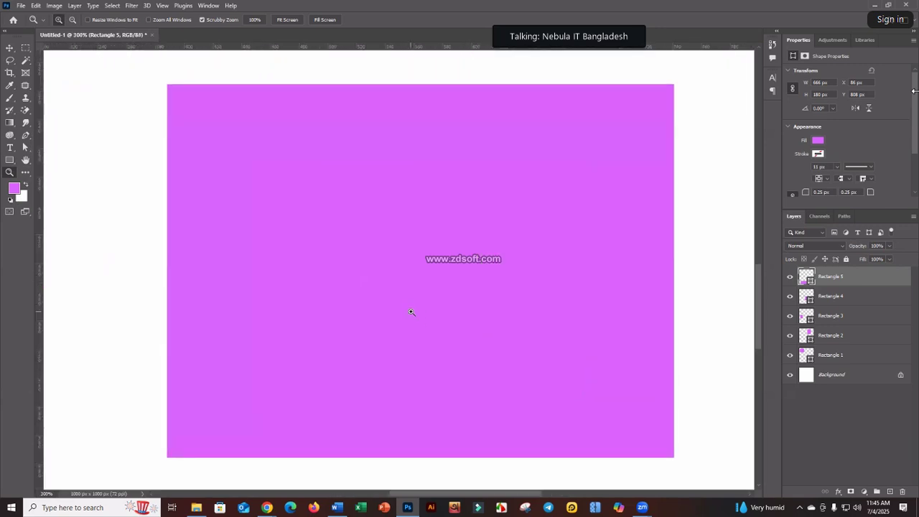
{"action": "left_click", "coordinate": [411, 311]}
{"action": "left_click", "coordinate": [411, 312]}
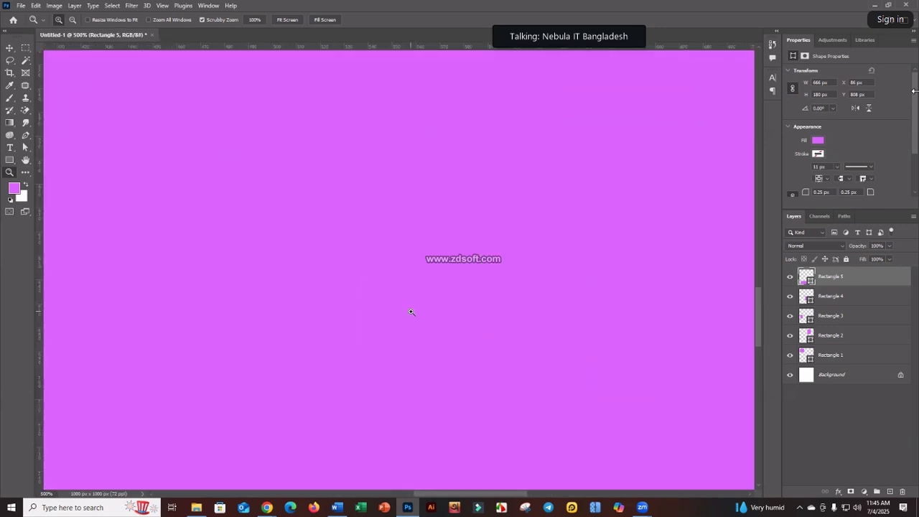
{"action": "left_click_drag", "start_coordinate": [411, 312], "coordinate": [411, 312]}
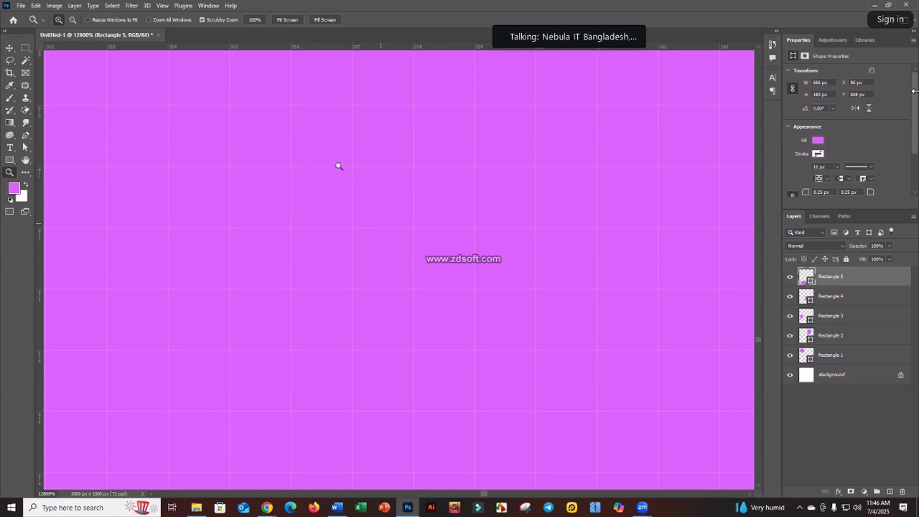
- Zoom out until the whole canvas fits in view, and magnify the same rectangle to 12800% again
{"action": "scroll", "coordinate": [410, 205], "scroll_direction": "down", "scroll_amount": 15}
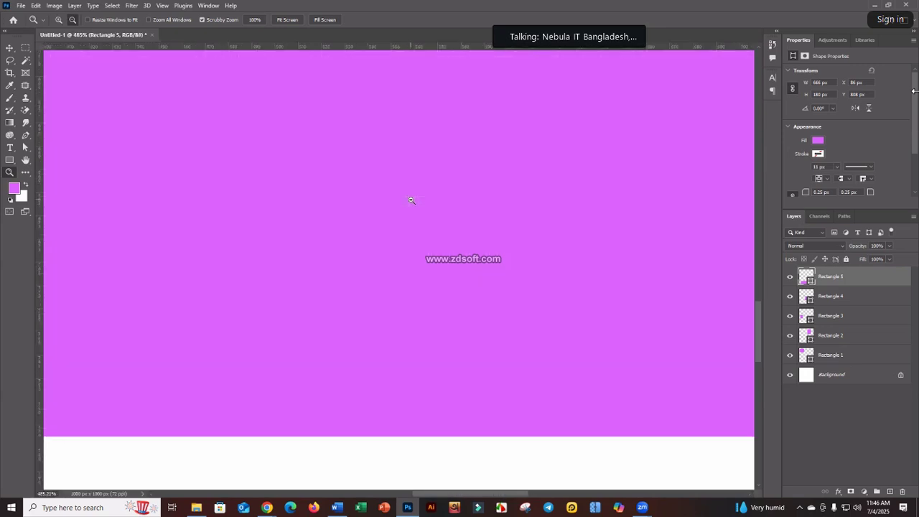
{"action": "scroll", "coordinate": [412, 200], "scroll_direction": "down", "scroll_amount": 5}
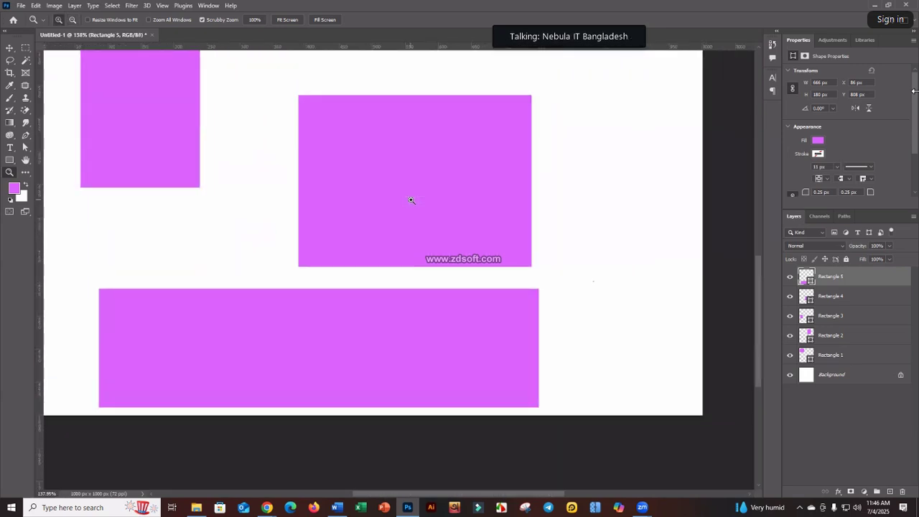
{"action": "scroll", "coordinate": [409, 215], "scroll_direction": "down", "scroll_amount": 2}
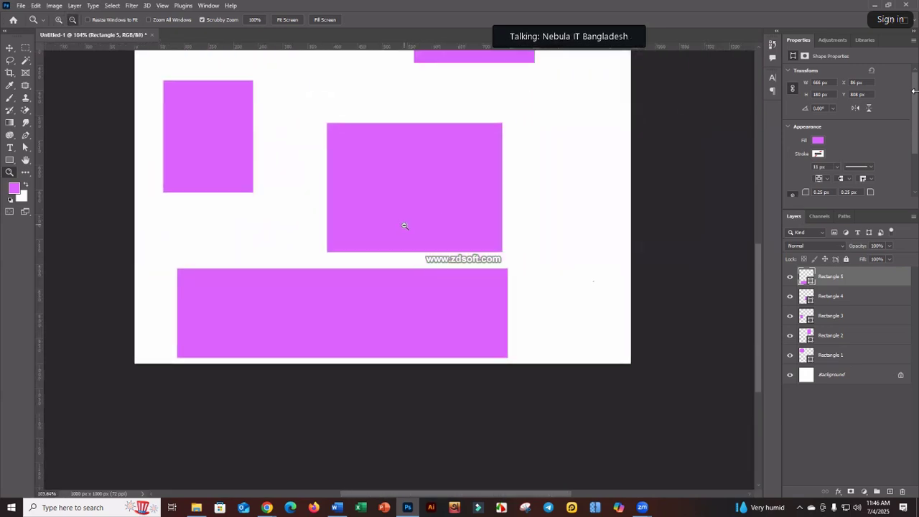
{"action": "scroll", "coordinate": [419, 208], "scroll_direction": "up", "scroll_amount": 2}
{"action": "scroll", "coordinate": [417, 170], "scroll_direction": "down", "scroll_amount": 1}
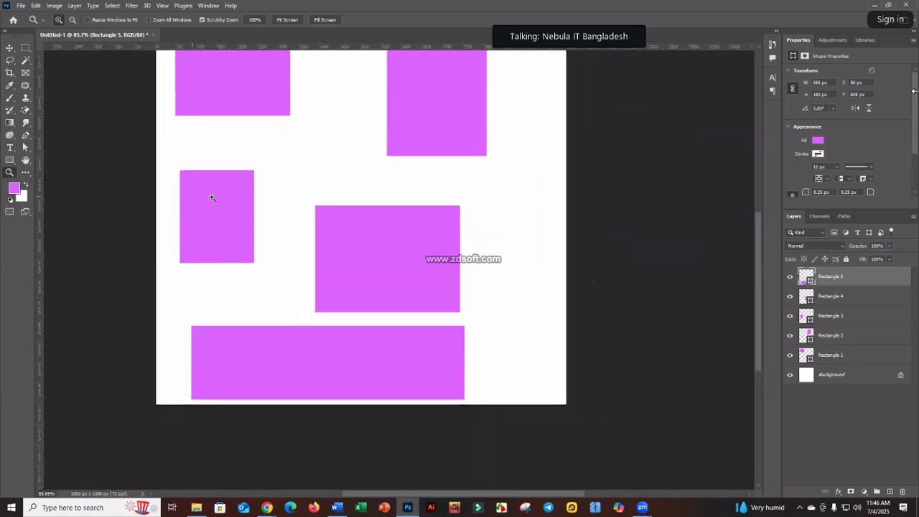
{"action": "left_click_drag", "start_coordinate": [406, 244], "coordinate": [384, 290]}
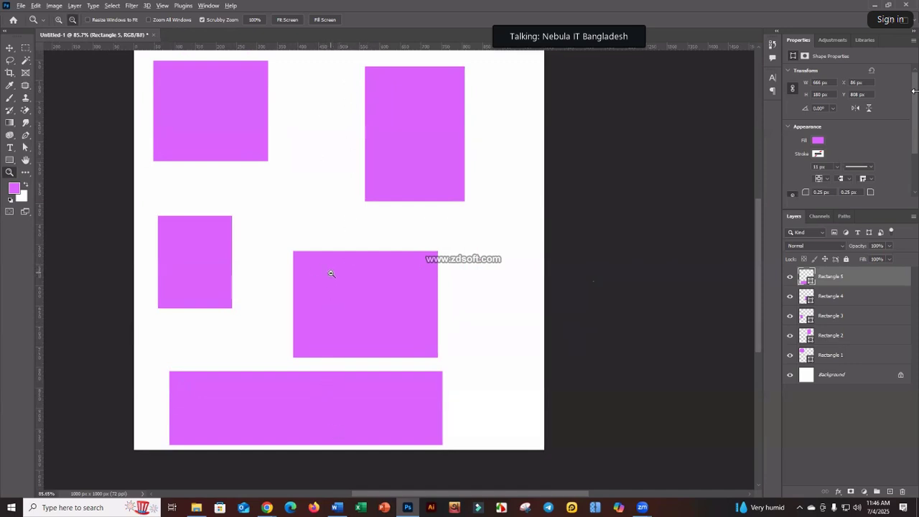
{"action": "scroll", "coordinate": [331, 273], "scroll_direction": "up", "scroll_amount": 1}
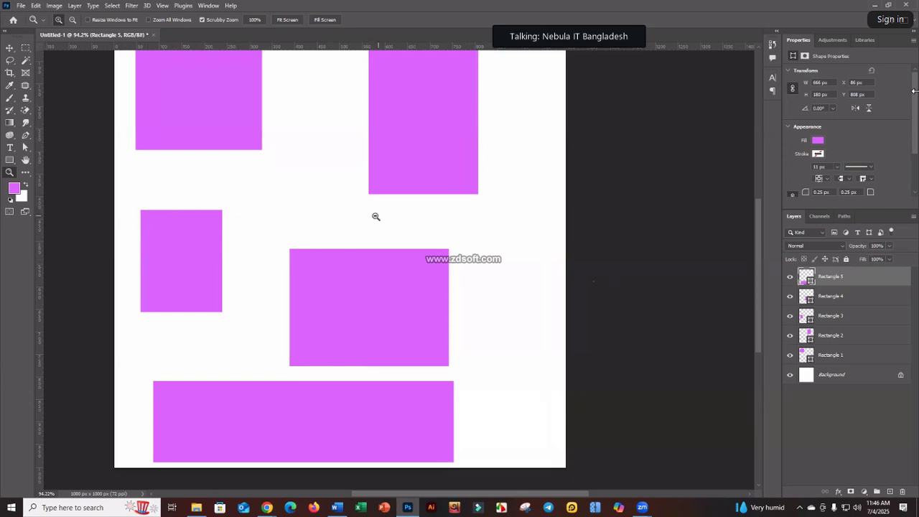
{"action": "scroll", "coordinate": [376, 217], "scroll_direction": "down", "scroll_amount": 4}
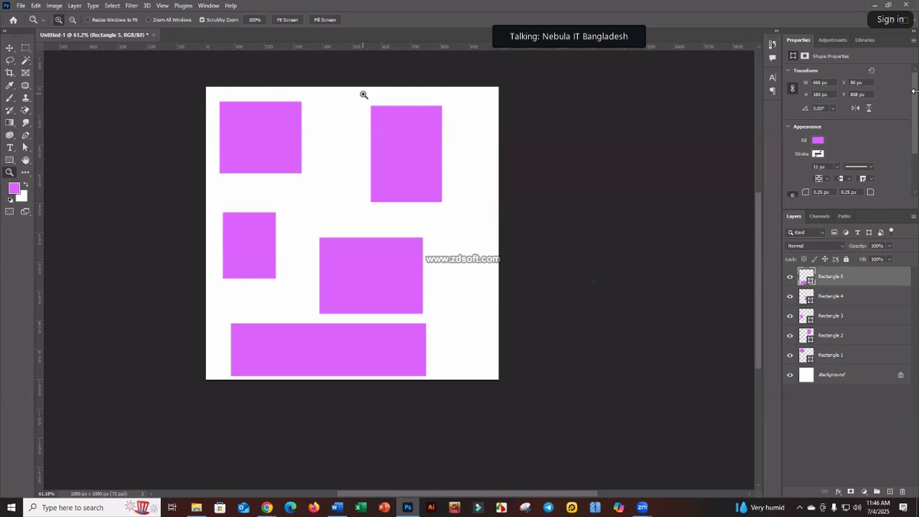
{"action": "left_click", "coordinate": [361, 267]}
{"action": "left_click_drag", "start_coordinate": [361, 269], "coordinate": [361, 270]}
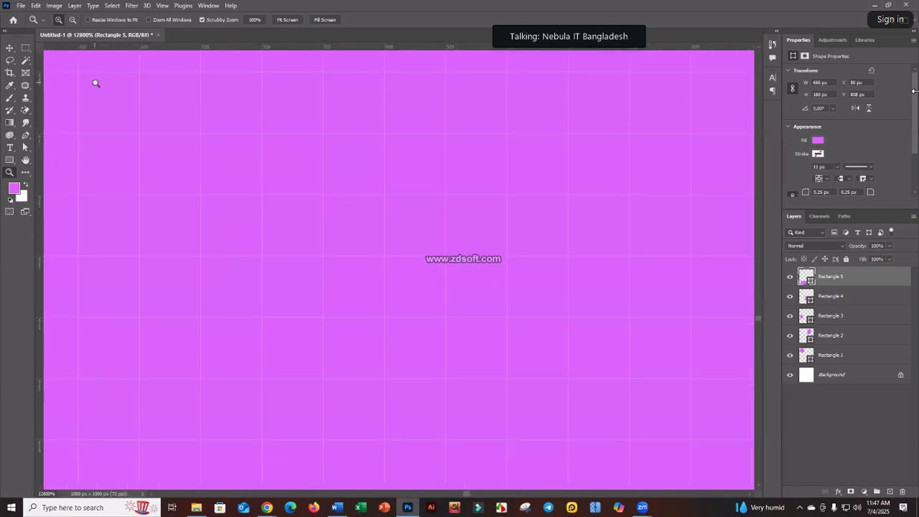
- Zoom out with the Zoom tool until the whole canvas is in view, and return to the Move tool
{"action": "left_click", "coordinate": [73, 20]}
{"action": "left_click_drag", "start_coordinate": [330, 211], "coordinate": [330, 210]}
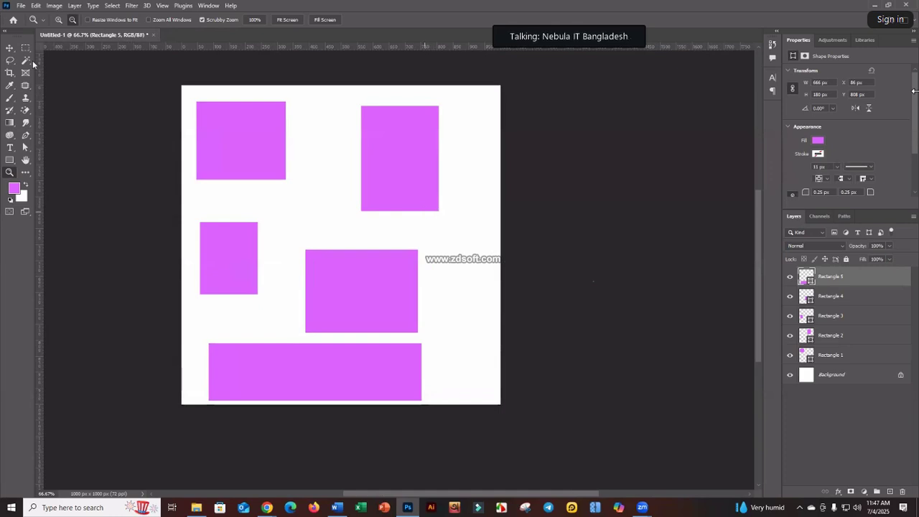
{"action": "left_click", "coordinate": [10, 48]}
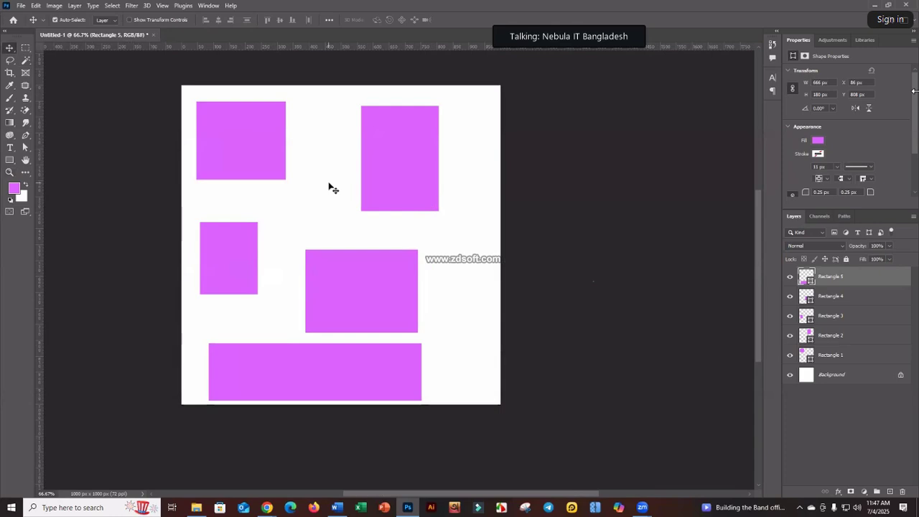
- With the Move tool active, magnify the rectangle above the long bottom one to 800% and zoom out to 50%
{"action": "key", "text": "ctrl"}
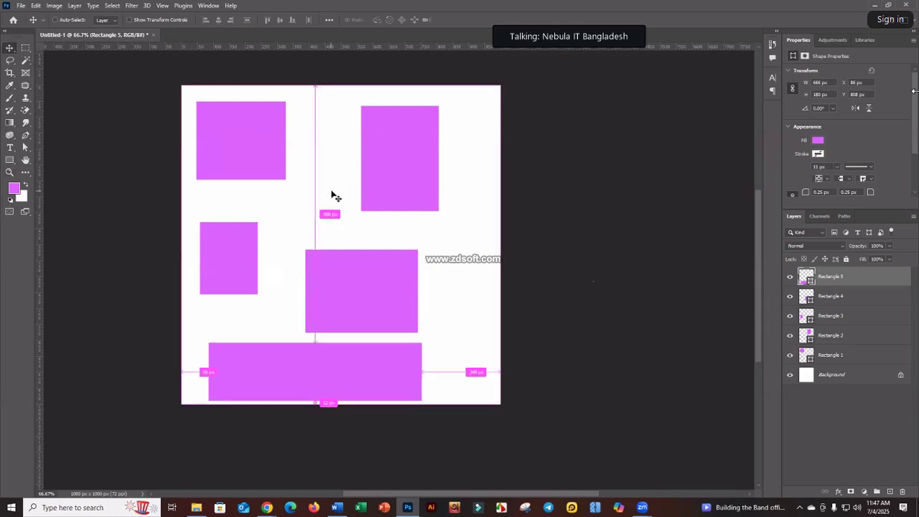
{"action": "scroll", "coordinate": [333, 195], "scroll_direction": "up", "scroll_amount": 5}
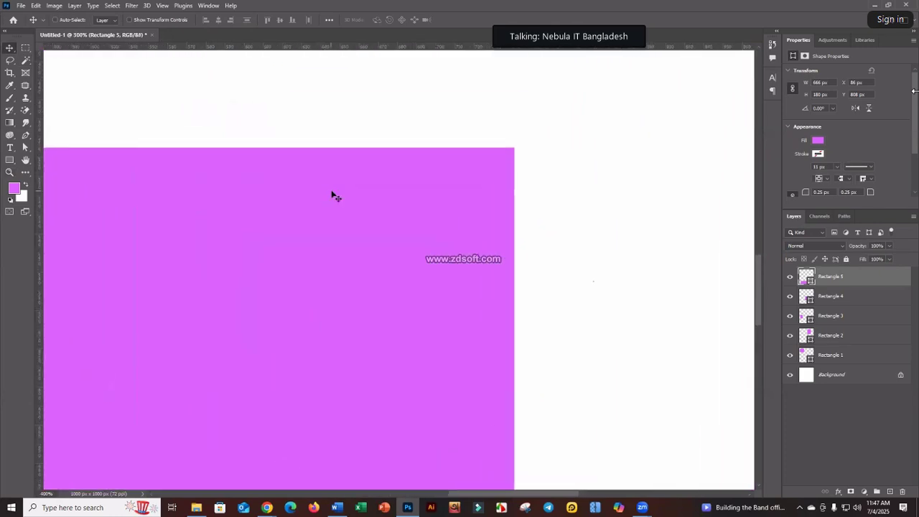
{"action": "scroll", "coordinate": [333, 196], "scroll_direction": "up", "scroll_amount": 4}
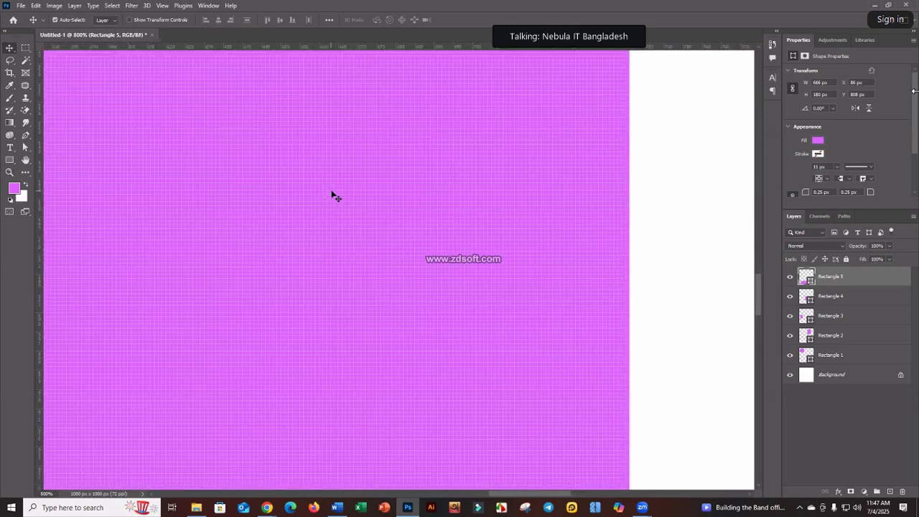
{"action": "scroll", "coordinate": [332, 196], "scroll_direction": "down", "scroll_amount": 9}
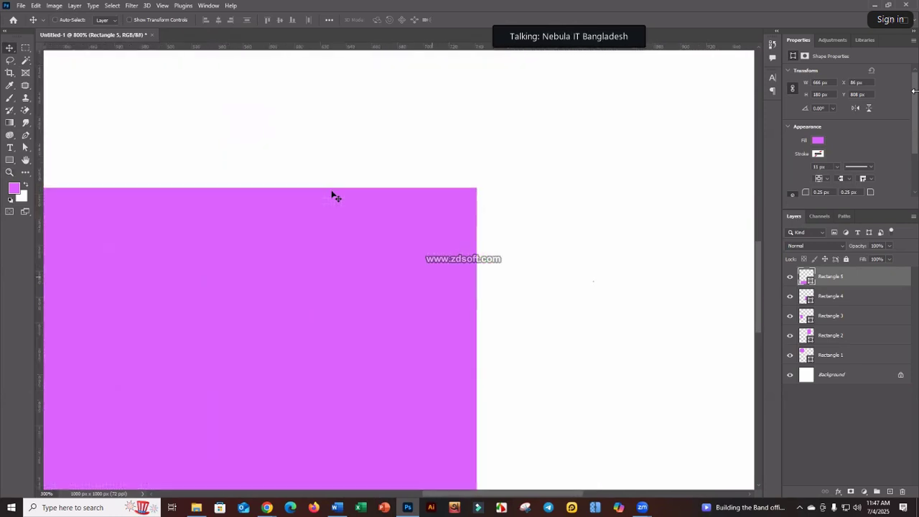
{"action": "scroll", "coordinate": [333, 196], "scroll_direction": "down", "scroll_amount": 1}
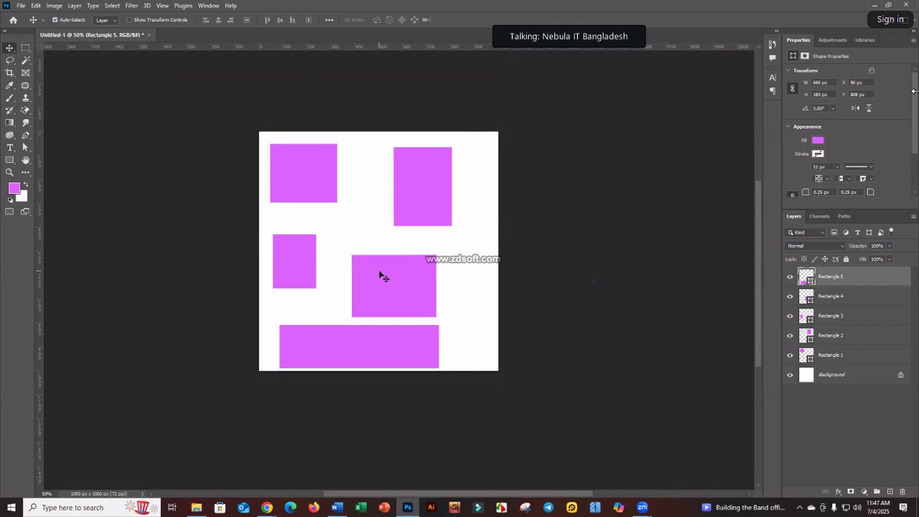
- Magnify the same rectangle to about 2900% to view its pixel grid, and zoom out until the neighbouring rectangles are in view
{"action": "scroll", "coordinate": [383, 276], "scroll_direction": "up", "scroll_amount": 8}
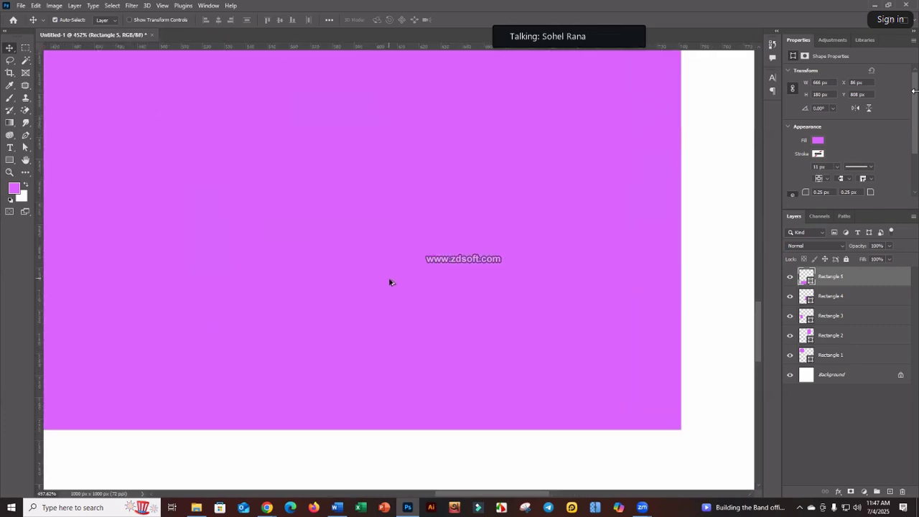
{"action": "scroll", "coordinate": [389, 281], "scroll_direction": "up", "scroll_amount": 6}
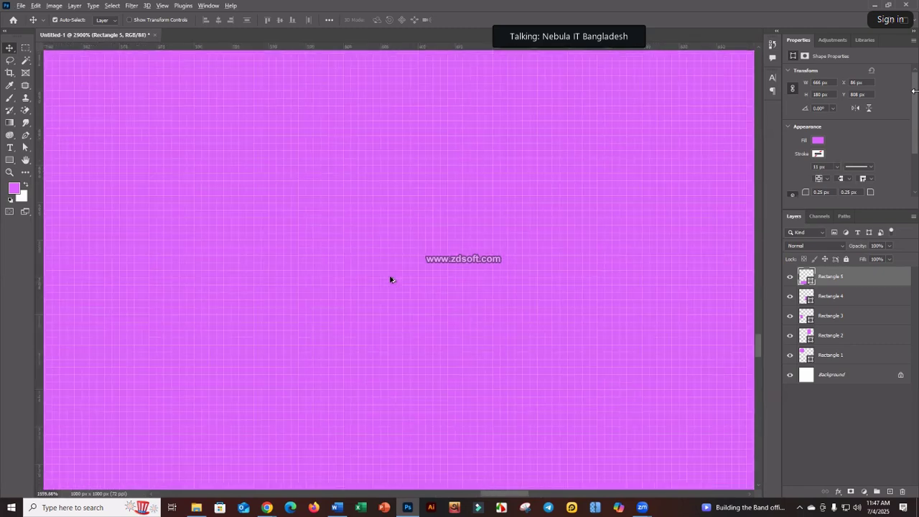
{"action": "scroll", "coordinate": [391, 279], "scroll_direction": "down", "scroll_amount": 12}
{"action": "scroll", "coordinate": [390, 281], "scroll_direction": "up", "scroll_amount": 4}
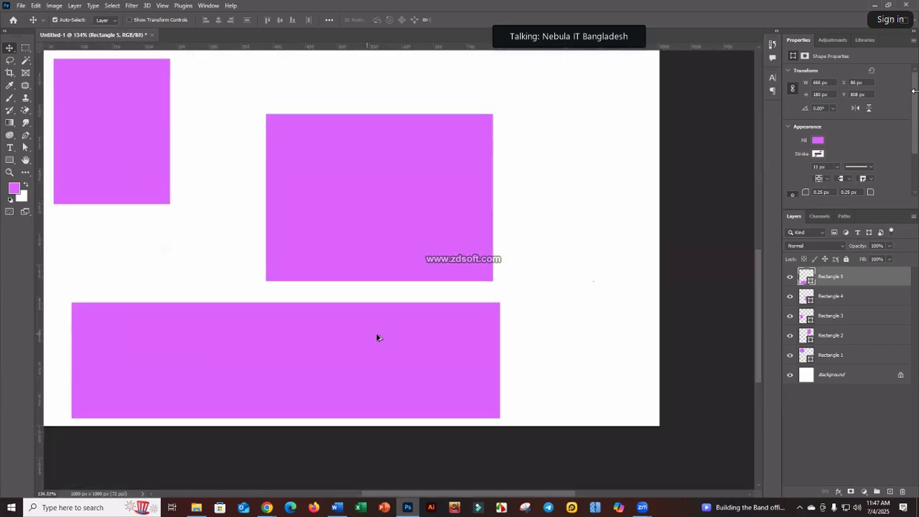
- Magnify the long bottom rectangle to about 3330%, and zoom out and pan until all five rectangles are in view
{"action": "left_click_drag", "start_coordinate": [403, 333], "coordinate": [503, 279]}
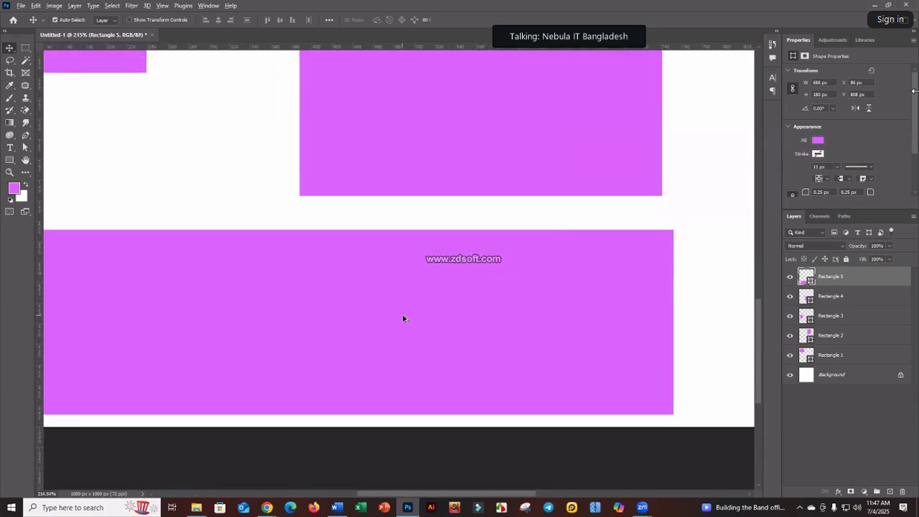
{"action": "scroll", "coordinate": [403, 318], "scroll_direction": "up", "scroll_amount": 7}
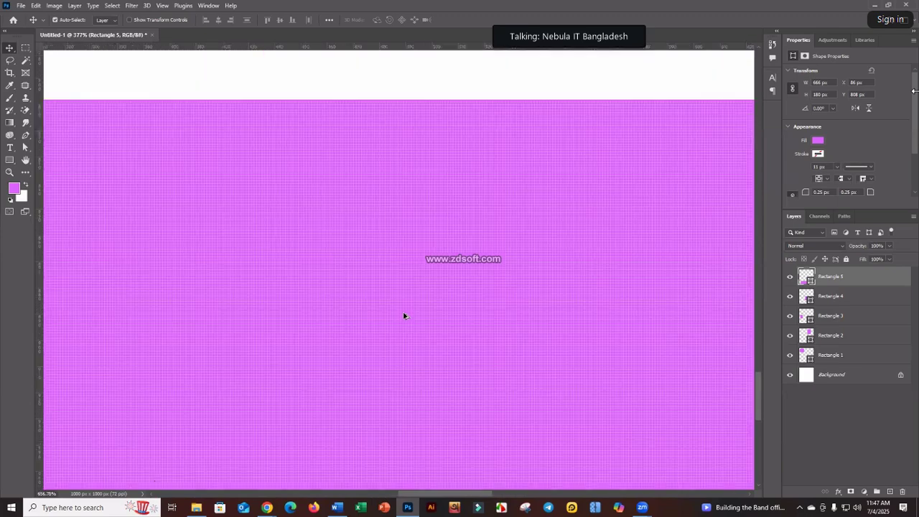
{"action": "scroll", "coordinate": [404, 316], "scroll_direction": "up", "scroll_amount": 3}
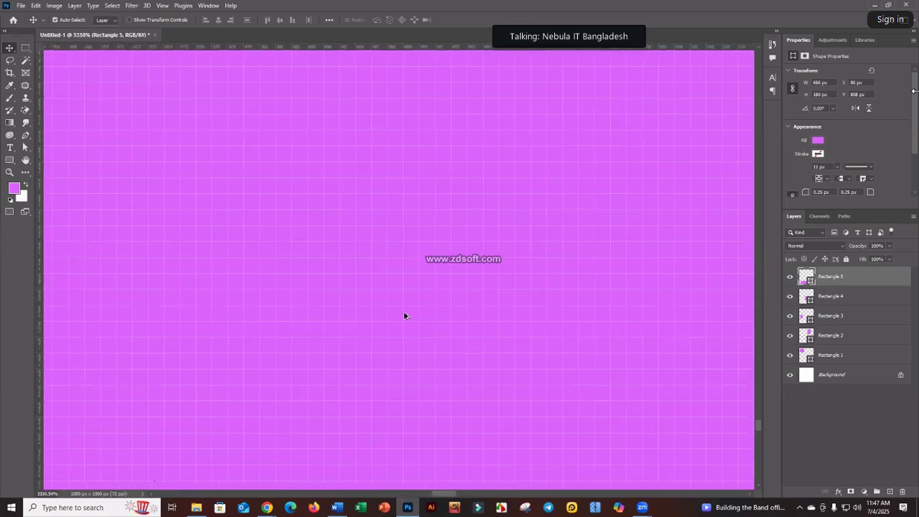
{"action": "scroll", "coordinate": [408, 316], "scroll_direction": "down", "scroll_amount": 10}
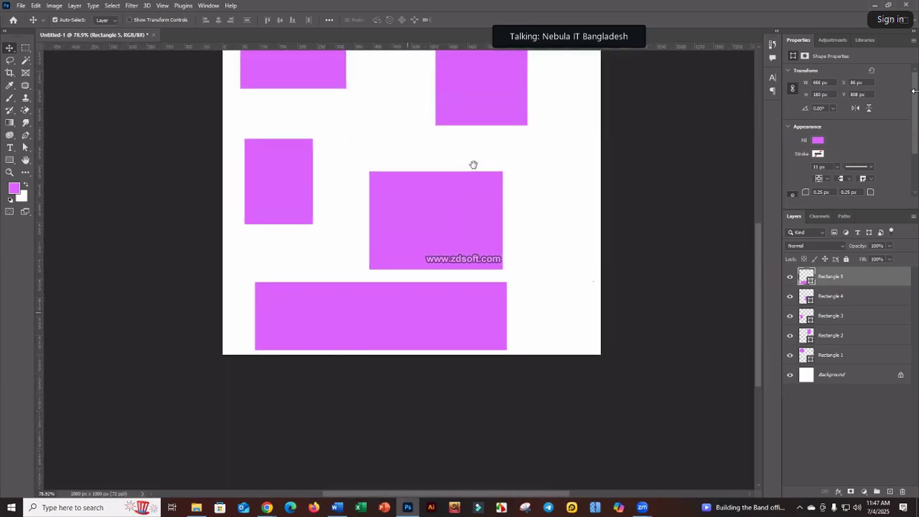
{"action": "scroll", "coordinate": [441, 268], "scroll_direction": "down", "scroll_amount": 2}
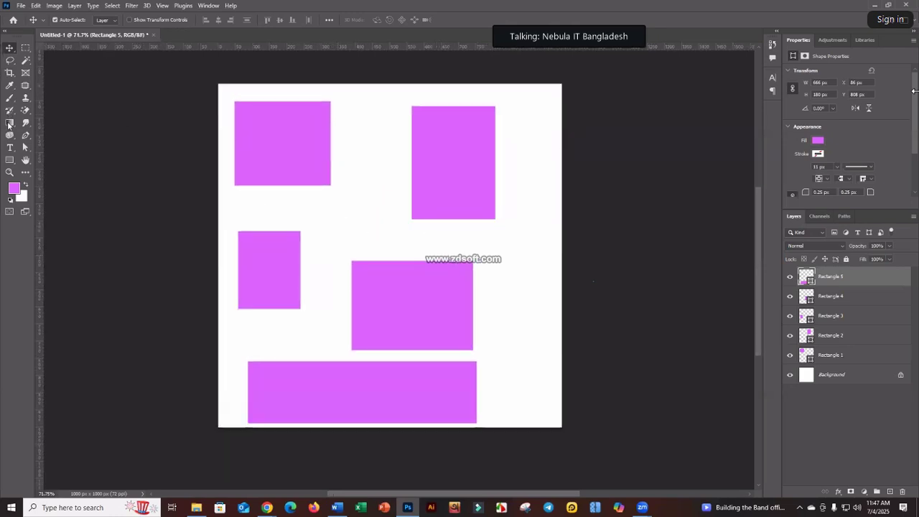
- Magnify the upper-right rectangle to 400% with the Zoom tool, and zoom out to the whole canvas
{"action": "left_click", "coordinate": [9, 172]}
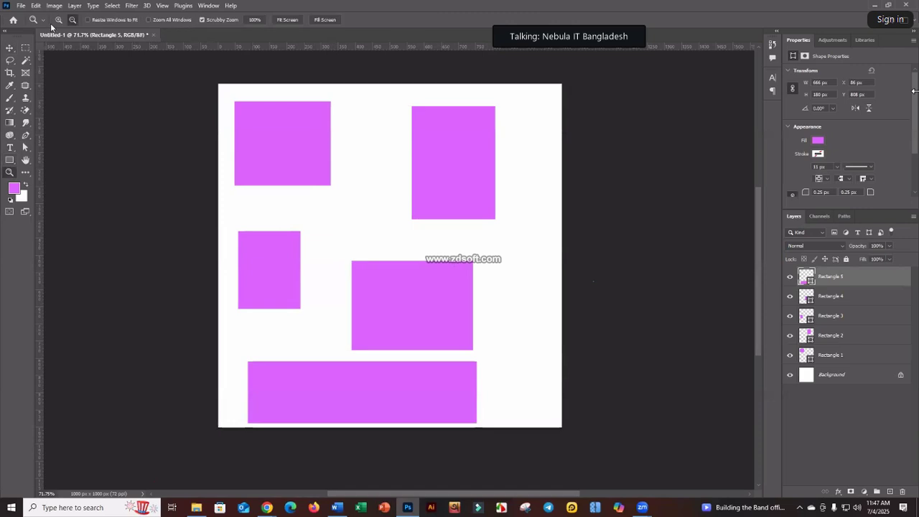
{"action": "left_click", "coordinate": [58, 20]}
{"action": "left_click", "coordinate": [539, 130]}
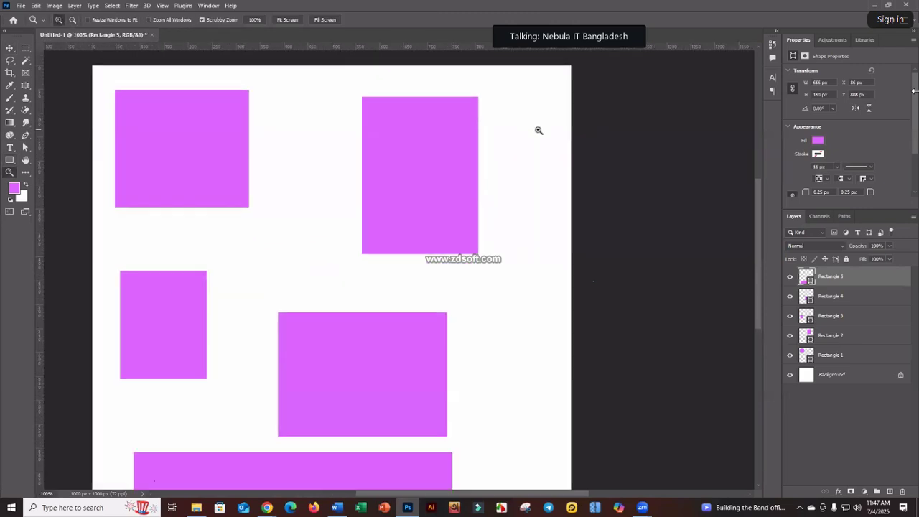
{"action": "left_click", "coordinate": [524, 186]}
{"action": "left_click", "coordinate": [359, 385]}
{"action": "left_click", "coordinate": [360, 386]}
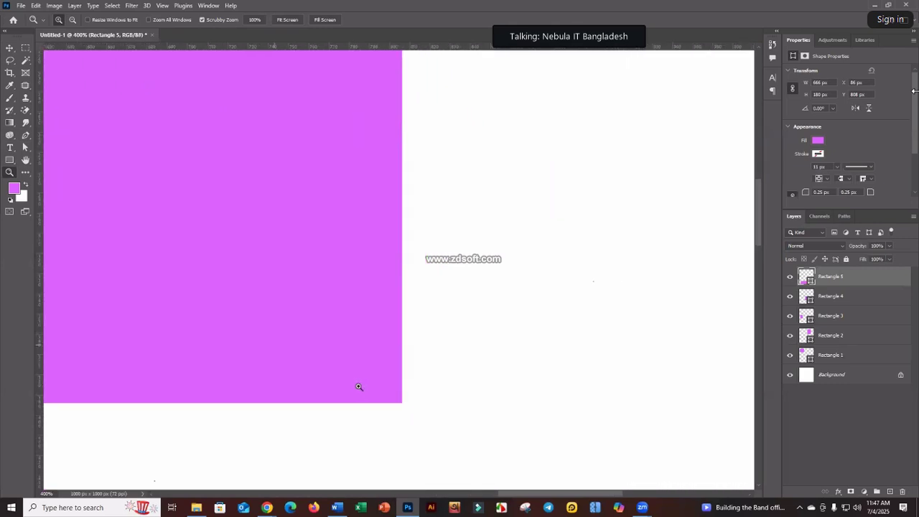
{"action": "left_click_drag", "start_coordinate": [364, 386], "coordinate": [426, 240]}
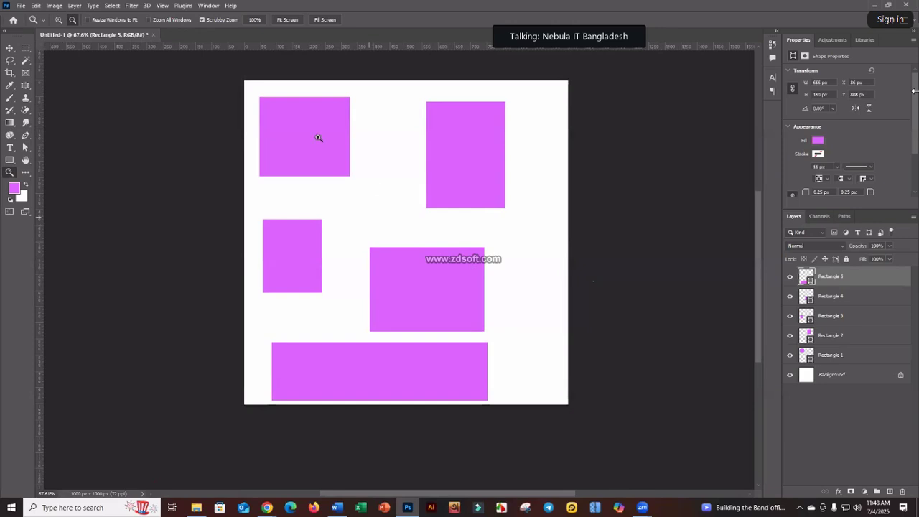
- Keep the Zoom tool active while zooming and panning around the five rectangles, ending at about 65%
{"action": "left_click", "coordinate": [393, 275]}
{"action": "left_click_drag", "start_coordinate": [393, 275], "coordinate": [357, 195]}
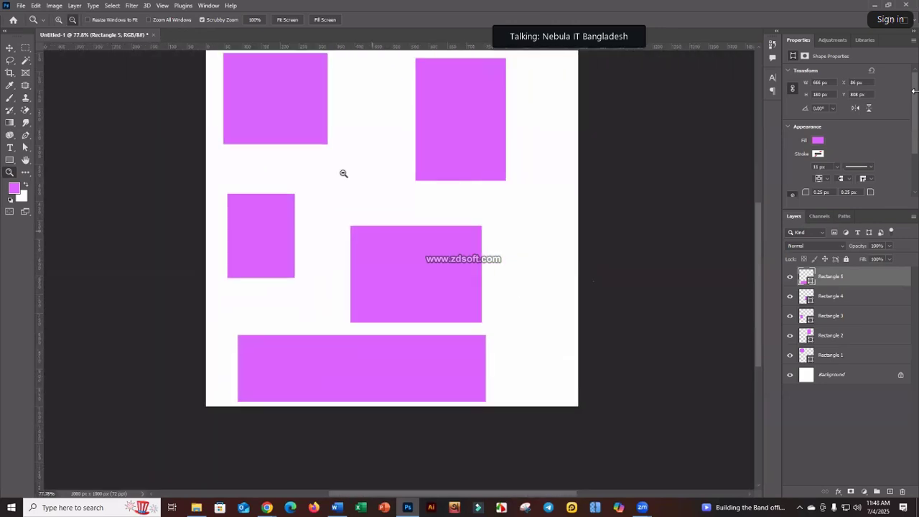
{"action": "left_click_drag", "start_coordinate": [351, 160], "coordinate": [320, 168]}
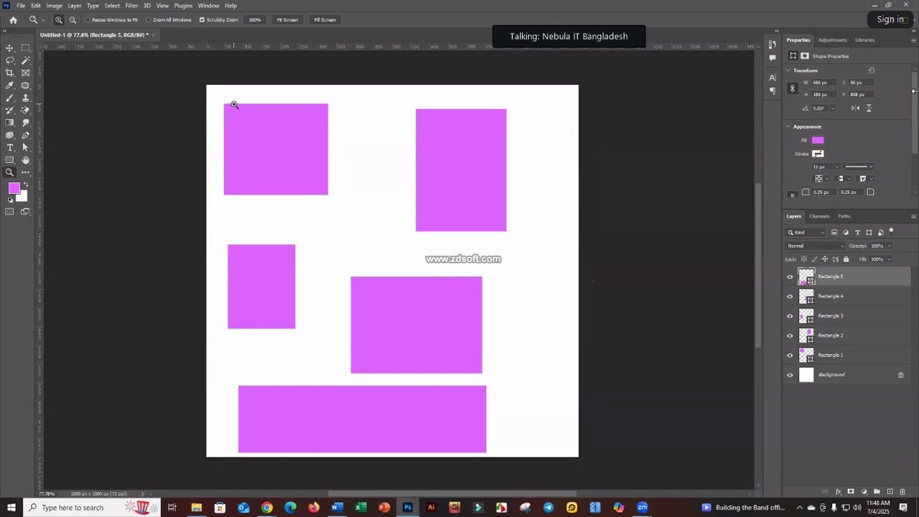
{"action": "key", "text": "alt"}
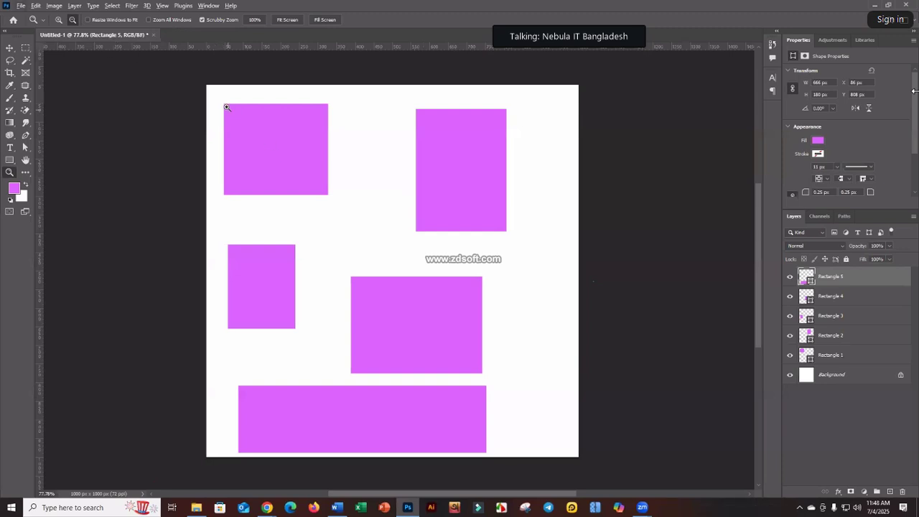
{"action": "left_click_drag", "start_coordinate": [225, 104], "coordinate": [299, 179]}
{"action": "left_click", "coordinate": [300, 179]}
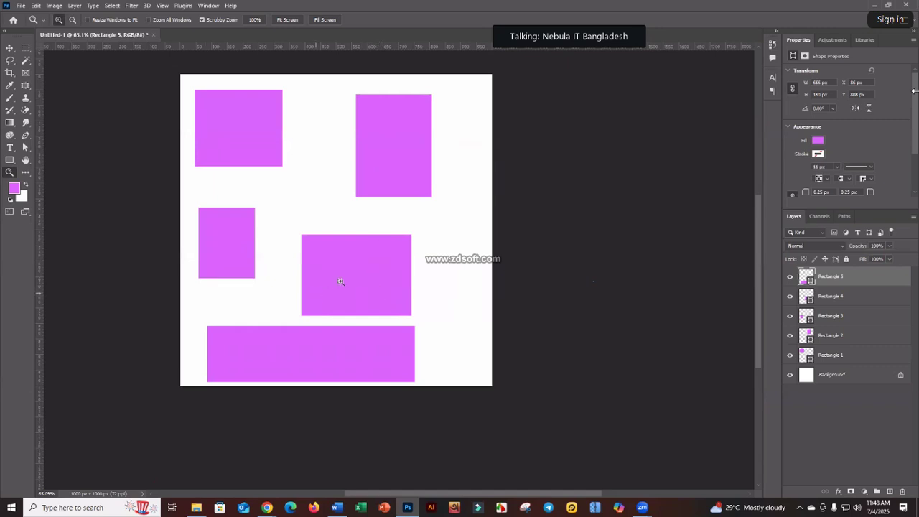
- Zoom in and out on the rectangle above the long bottom one, ending at about 575% with its left edge in view
{"action": "scroll", "coordinate": [341, 294], "scroll_direction": "up", "scroll_amount": 5}
{"action": "scroll", "coordinate": [340, 298], "scroll_direction": "down", "scroll_amount": 5}
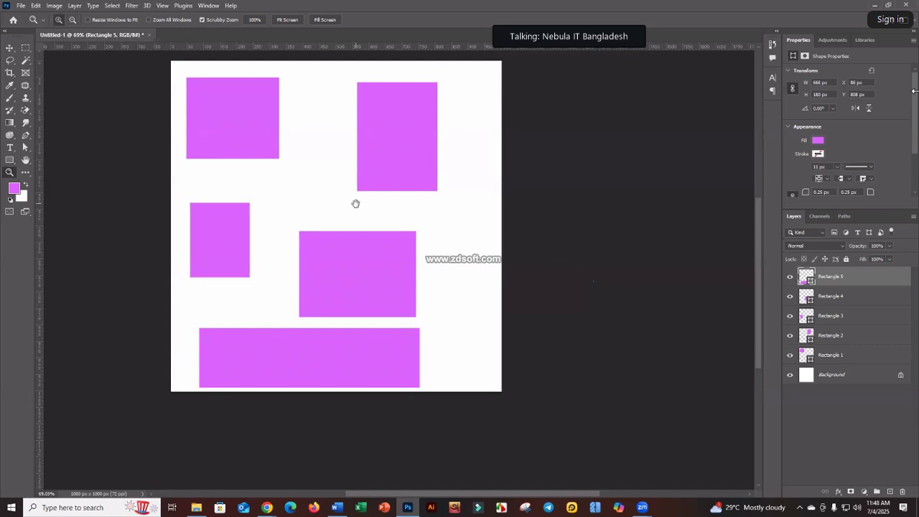
{"action": "scroll", "coordinate": [355, 283], "scroll_direction": "up", "scroll_amount": 6}
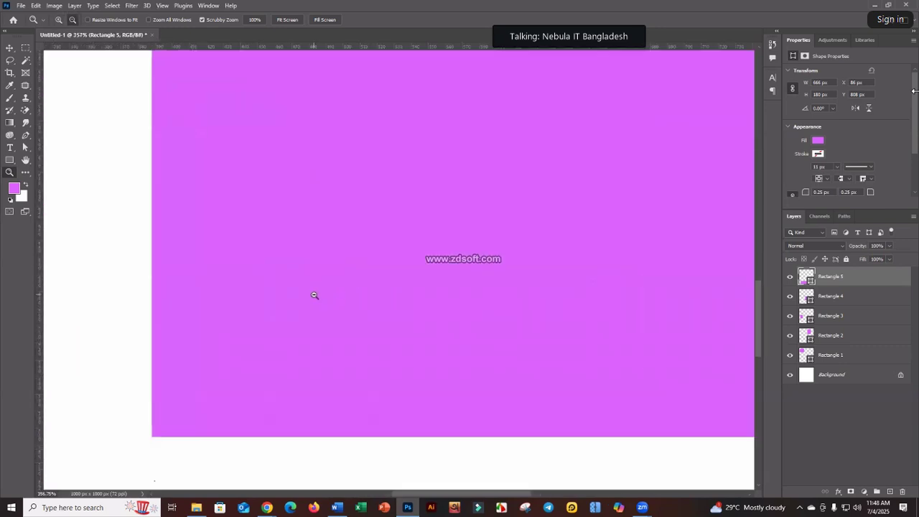
{"action": "left_click_drag", "start_coordinate": [223, 292], "coordinate": [273, 213]}
{"action": "scroll", "coordinate": [214, 350], "scroll_direction": "up", "scroll_amount": 3}
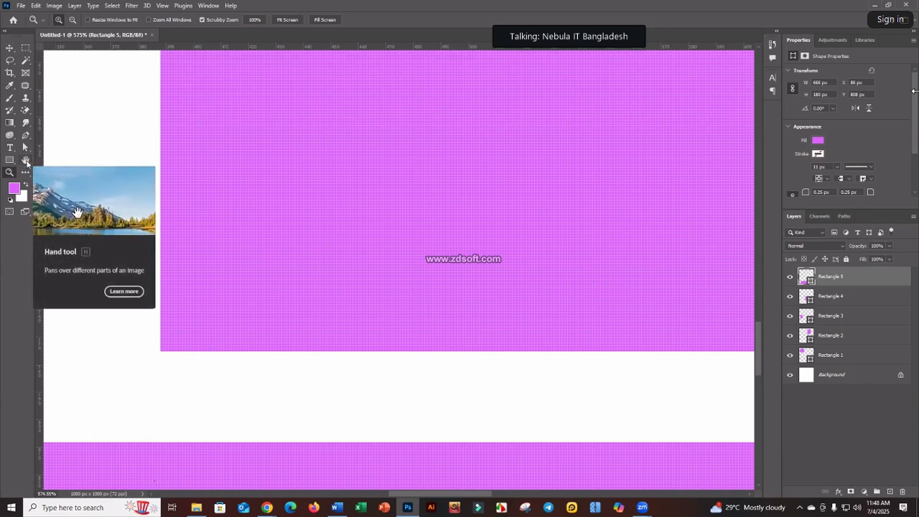
- Pan with the Hand tool across the magnified canvas to its upper-left corner
{"action": "left_click", "coordinate": [32, 164]}
{"action": "left_click_drag", "start_coordinate": [151, 125], "coordinate": [341, 302]}
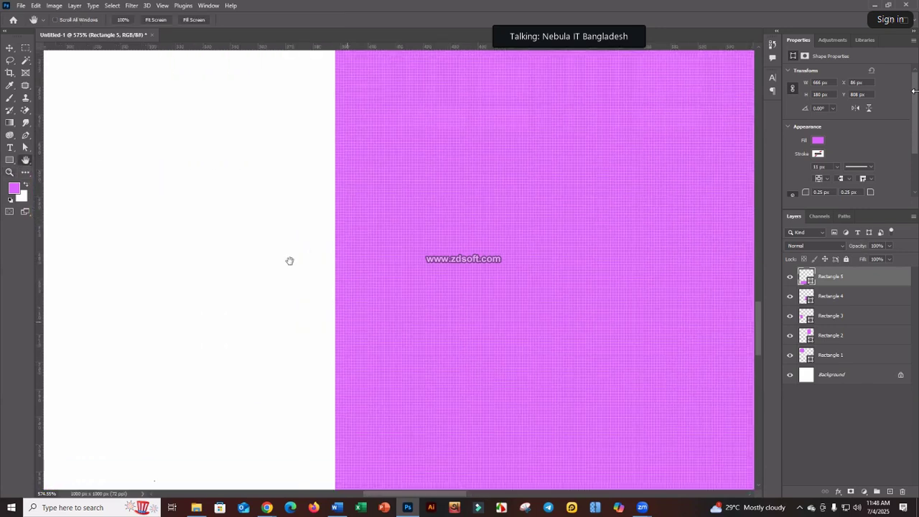
{"action": "left_click_drag", "start_coordinate": [265, 248], "coordinate": [395, 359]}
{"action": "left_click_drag", "start_coordinate": [334, 335], "coordinate": [333, 266]}
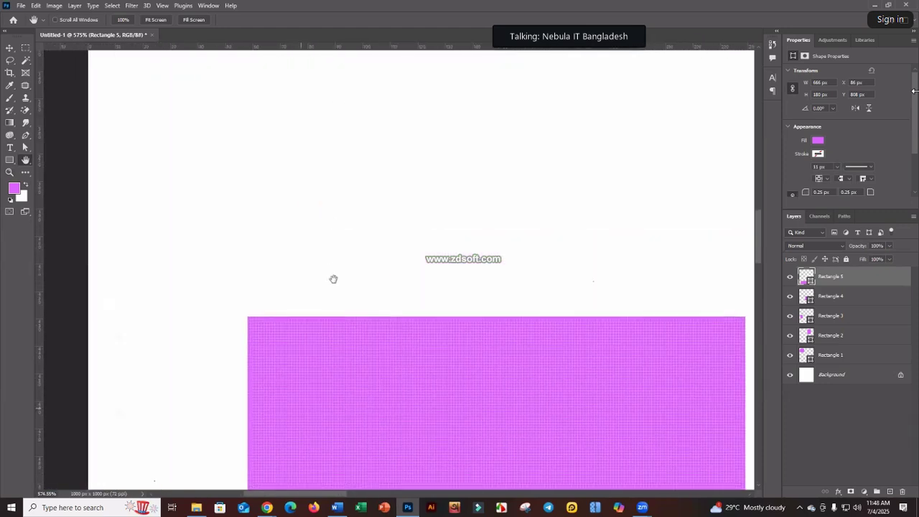
{"action": "left_click_drag", "start_coordinate": [471, 280], "coordinate": [458, 236]}
- Return to the Move tool and pan around the magnified canvas to view the rectangles along its left side
{"action": "key", "text": "v"}
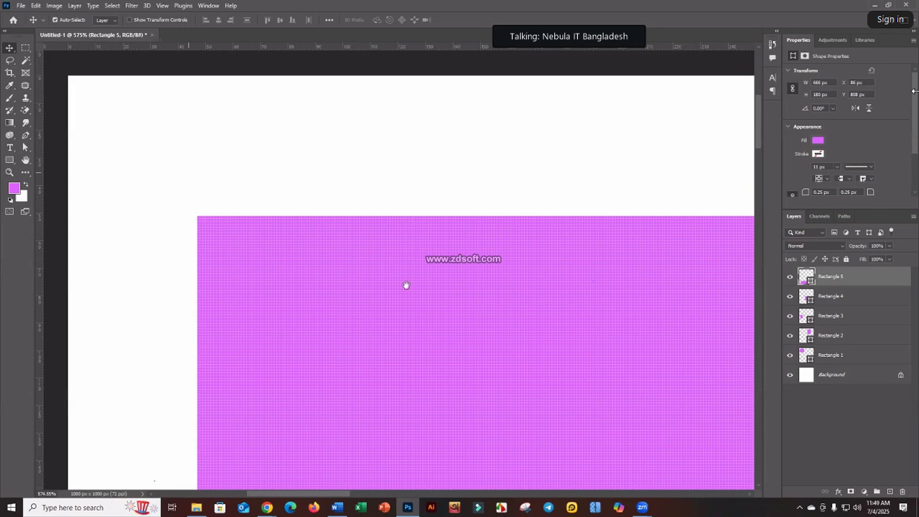
{"action": "scroll", "coordinate": [276, 144], "scroll_direction": "down", "scroll_amount": 2}
{"action": "scroll", "coordinate": [276, 143], "scroll_direction": "right", "scroll_amount": 2}
{"action": "scroll", "coordinate": [277, 144], "scroll_direction": "down", "scroll_amount": 2}
{"action": "scroll", "coordinate": [287, 138], "scroll_direction": "right", "scroll_amount": 3}
{"action": "scroll", "coordinate": [215, 201], "scroll_direction": "down", "scroll_amount": 3}
{"action": "scroll", "coordinate": [195, 227], "scroll_direction": "down", "scroll_amount": 5}
{"action": "scroll", "coordinate": [324, 189], "scroll_direction": "left", "scroll_amount": 4}
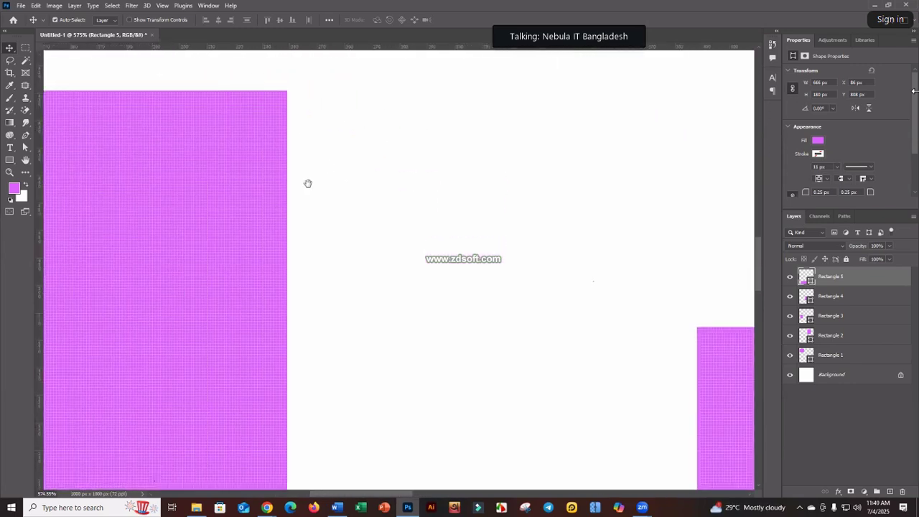
{"action": "scroll", "coordinate": [198, 255], "scroll_direction": "left", "scroll_amount": 3}
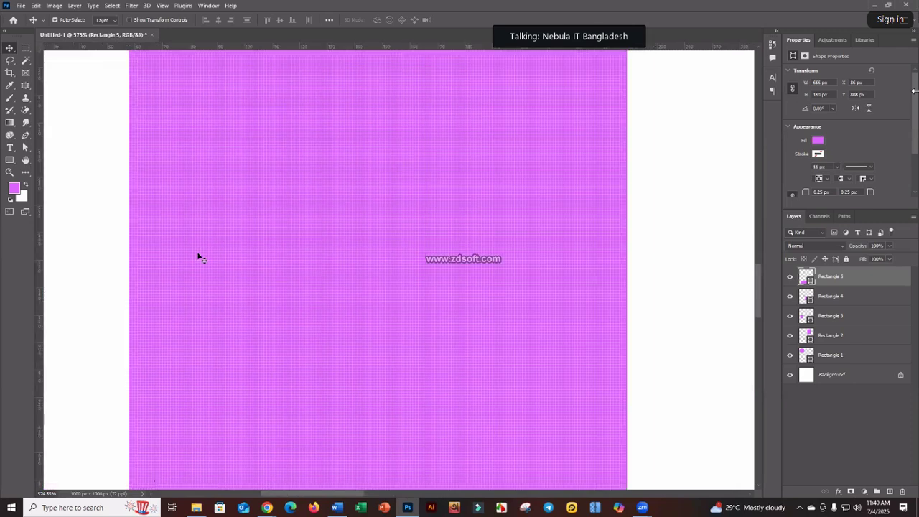
{"action": "scroll", "coordinate": [198, 255], "scroll_direction": "down", "scroll_amount": 3}
{"action": "scroll", "coordinate": [198, 255], "scroll_direction": "left", "scroll_amount": 3}
{"action": "scroll", "coordinate": [199, 255], "scroll_direction": "up", "scroll_amount": 2}
{"action": "scroll", "coordinate": [198, 255], "scroll_direction": "right", "scroll_amount": 2}
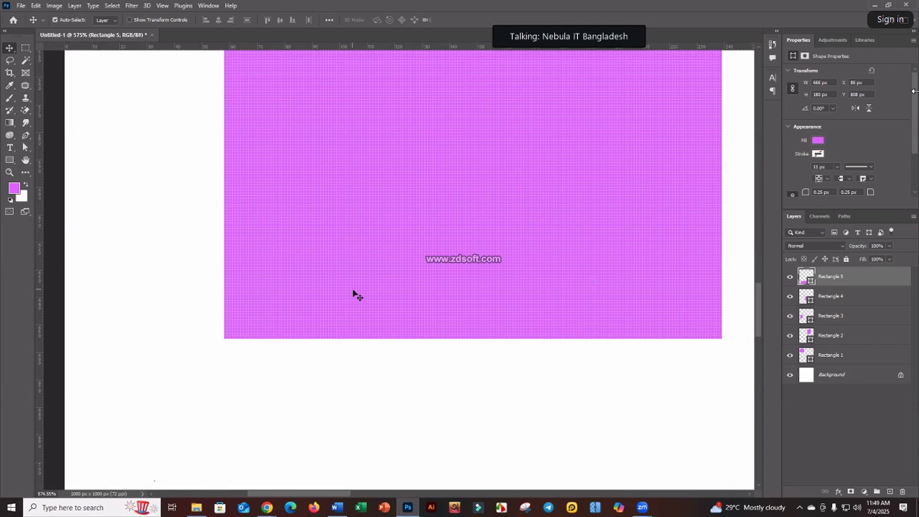
- Zoom out to about 223%, and switch to the Graphic Design Free Course Outline document in Word
{"action": "scroll", "coordinate": [304, 356], "scroll_direction": "down", "scroll_amount": 1}
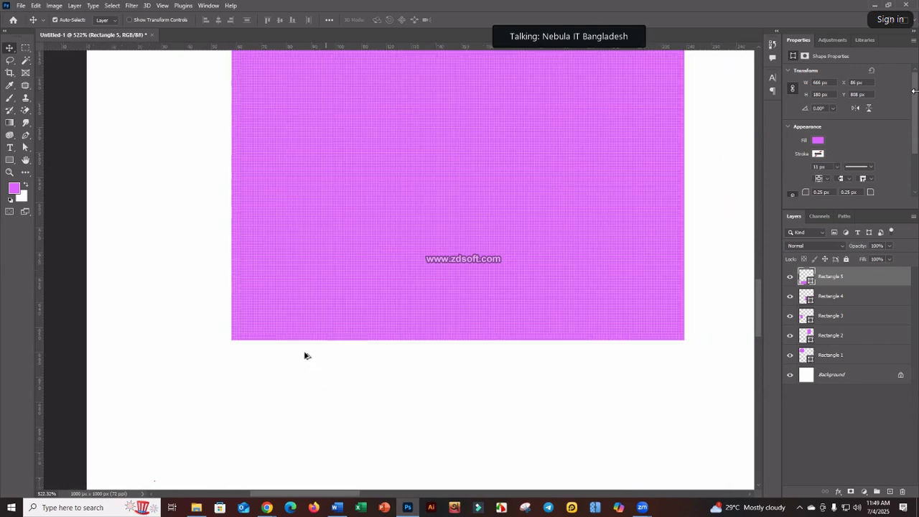
{"action": "scroll", "coordinate": [304, 355], "scroll_direction": "down", "scroll_amount": 9}
{"action": "mouse_move", "coordinate": [285, 510]}
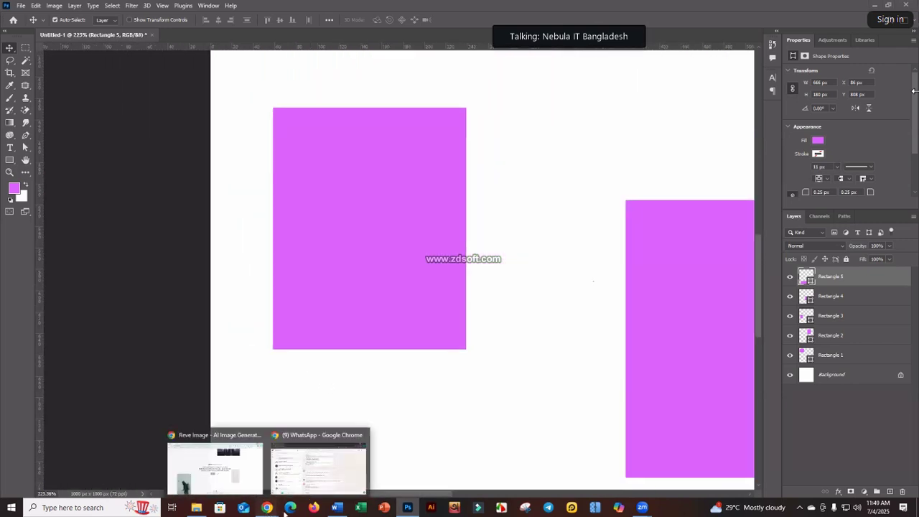
{"action": "left_click", "coordinate": [337, 508]}
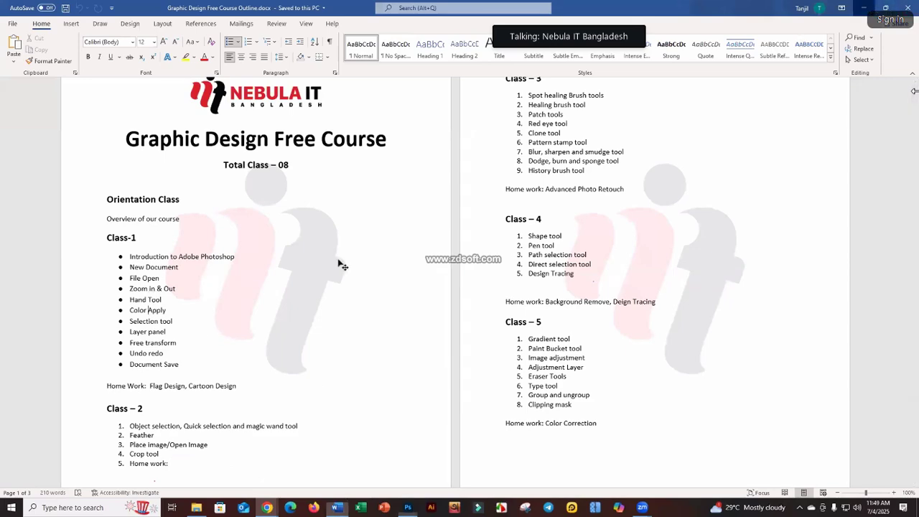
- Switch back to Photoshop, select all the rectangles on the canvas and delete them
{"action": "key", "text": "alt+Tab"}
{"action": "scroll", "coordinate": [337, 266], "scroll_direction": "down", "scroll_amount": 9}
{"action": "scroll", "coordinate": [336, 267], "scroll_direction": "down", "scroll_amount": 3}
{"action": "left_click_drag", "start_coordinate": [261, 144], "coordinate": [568, 382]}
{"action": "key", "text": "Delete"}
{"action": "scroll", "coordinate": [528, 265], "scroll_direction": "up", "scroll_amount": 4}
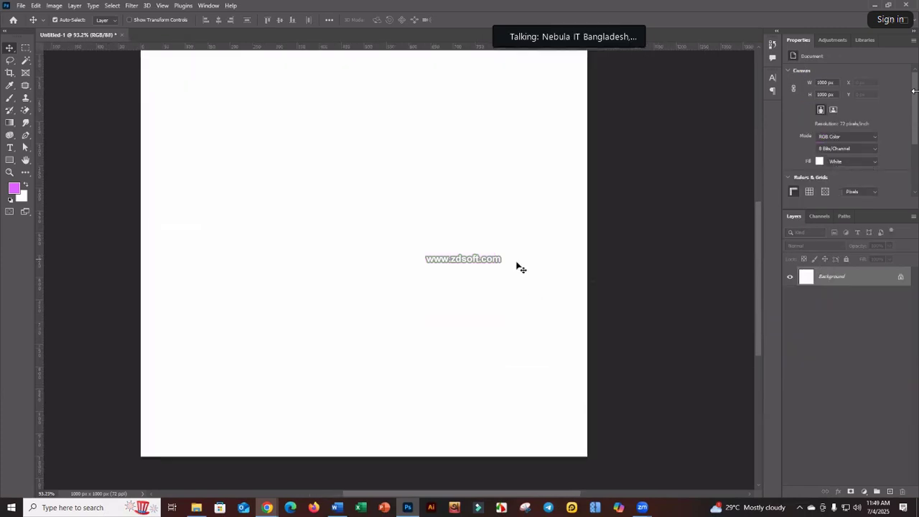
{"action": "scroll", "coordinate": [463, 243], "scroll_direction": "down", "scroll_amount": 2}
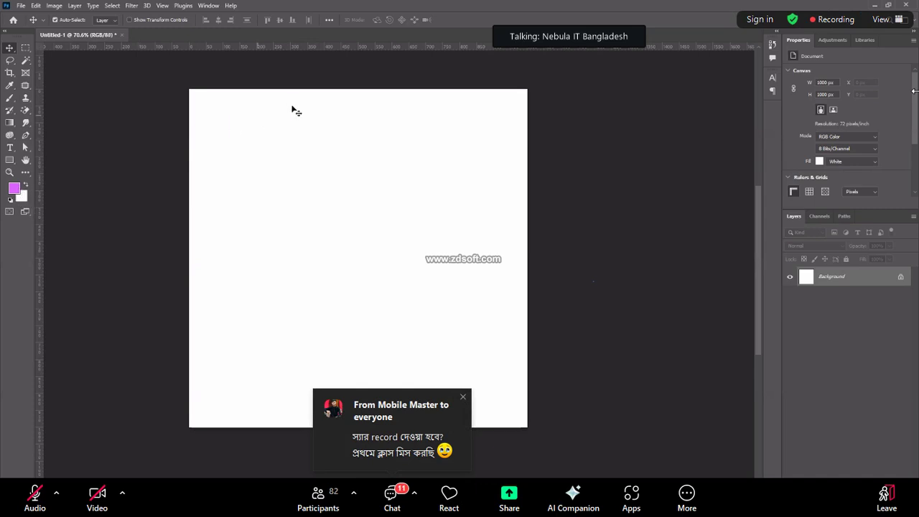
- Examine the Color Picker for the foreground color and for the background color, leaving both colors as they are
{"action": "left_click", "coordinate": [14, 189]}
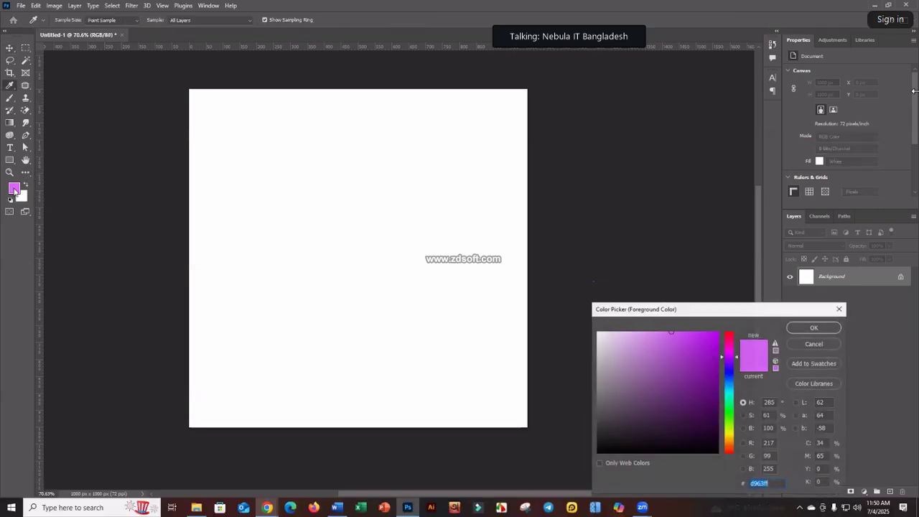
{"action": "left_click_drag", "start_coordinate": [740, 314], "coordinate": [415, 165]}
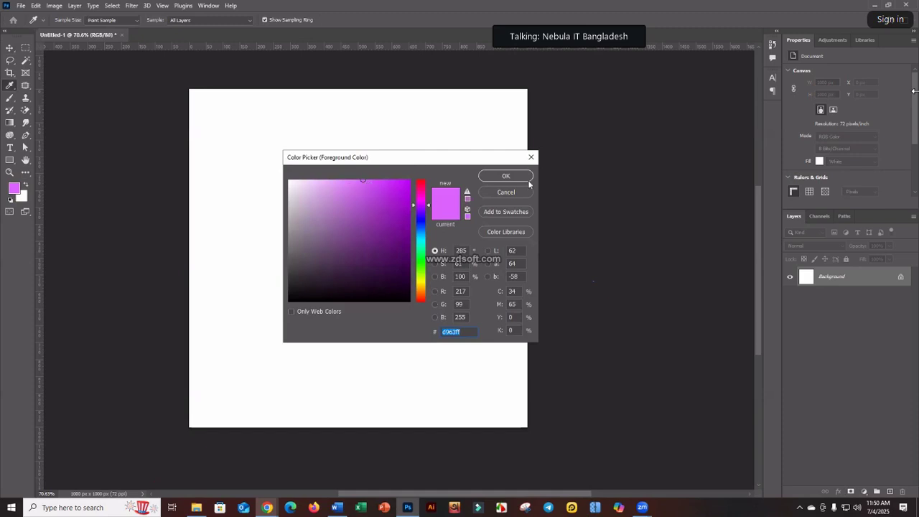
{"action": "left_click", "coordinate": [504, 177]}
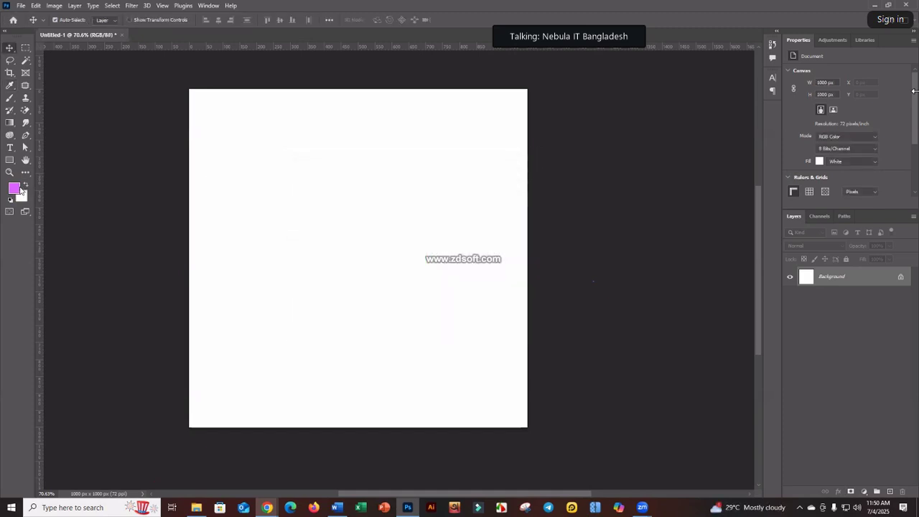
{"action": "left_click", "coordinate": [25, 197]}
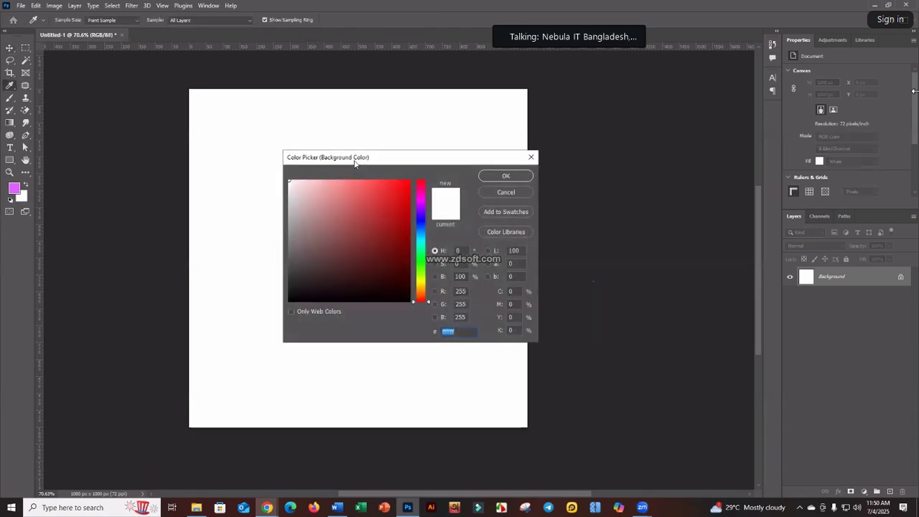
{"action": "left_click_drag", "start_coordinate": [486, 160], "coordinate": [507, 178]}
{"action": "left_click", "coordinate": [523, 192]}
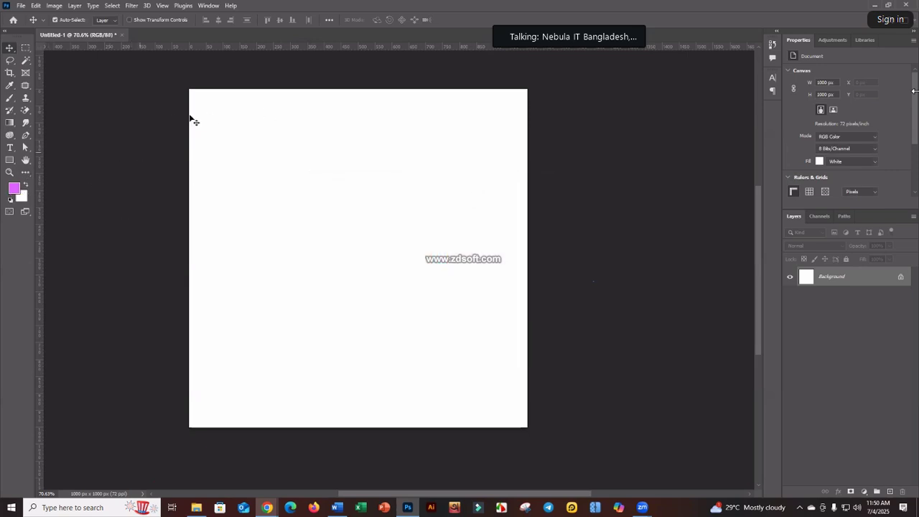
- Set the foreground color to red, d50b0b
{"action": "left_click", "coordinate": [13, 190]}
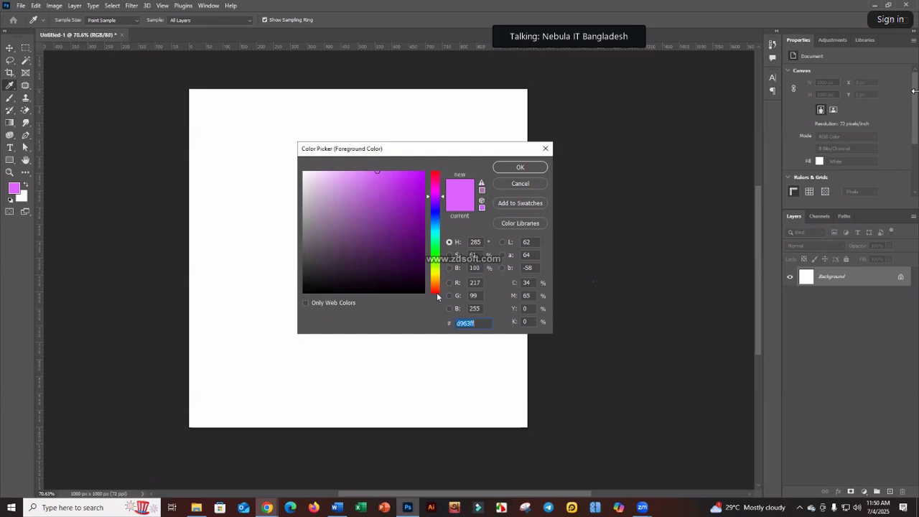
{"action": "left_click", "coordinate": [436, 179]}
{"action": "mouse_move", "coordinate": [436, 228]}
{"action": "left_mouse_down"}
{"action": "mouse_move", "coordinate": [436, 253]}
{"action": "mouse_move", "coordinate": [436, 185]}
{"action": "mouse_move", "coordinate": [436, 284]}
{"action": "mouse_move", "coordinate": [437, 162]}
{"action": "mouse_move", "coordinate": [426, 317]}
{"action": "mouse_move", "coordinate": [427, 161]}
{"action": "mouse_move", "coordinate": [437, 309]}
{"action": "mouse_move", "coordinate": [436, 170]}
{"action": "left_mouse_up"}
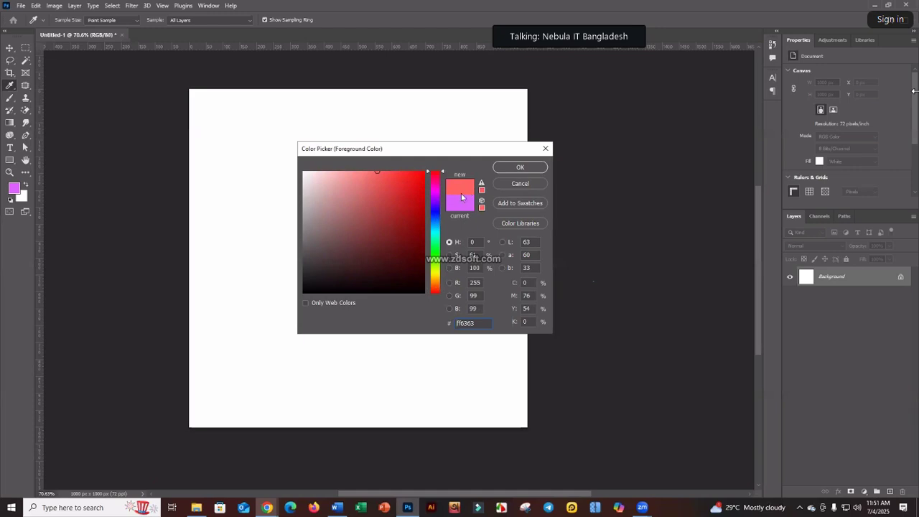
{"action": "left_click_drag", "start_coordinate": [437, 177], "coordinate": [419, 145]}
{"action": "left_click", "coordinate": [406, 183]}
{"action": "mouse_move", "coordinate": [406, 183]}
{"action": "left_mouse_down"}
{"action": "mouse_move", "coordinate": [412, 196]}
{"action": "mouse_move", "coordinate": [414, 178]}
{"action": "mouse_move", "coordinate": [417, 186]}
{"action": "left_mouse_up"}
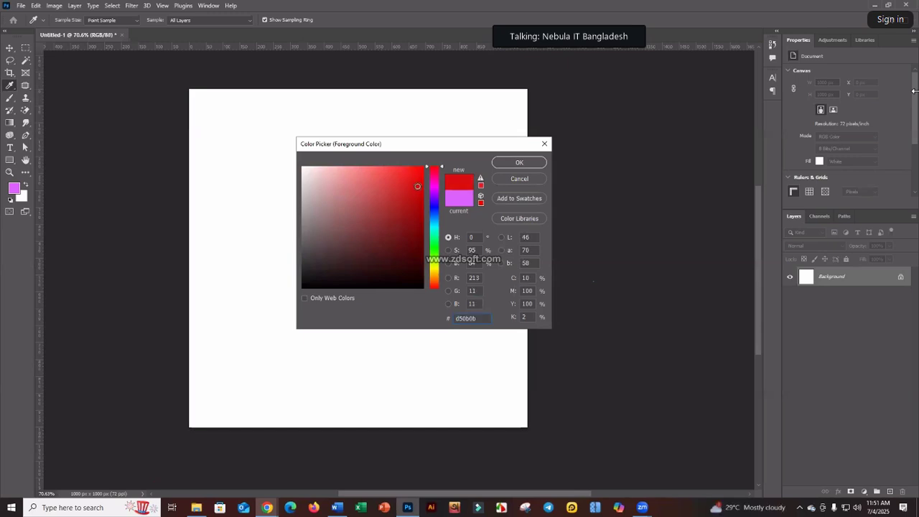
{"action": "left_click", "coordinate": [517, 163]}
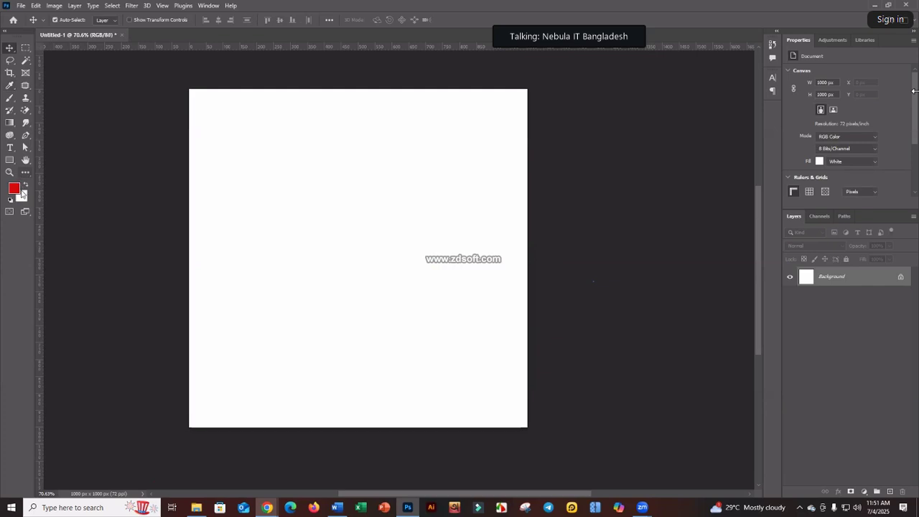
- Set the background color to green, 12c300
{"action": "left_click", "coordinate": [25, 173]}
{"action": "left_click", "coordinate": [23, 200]}
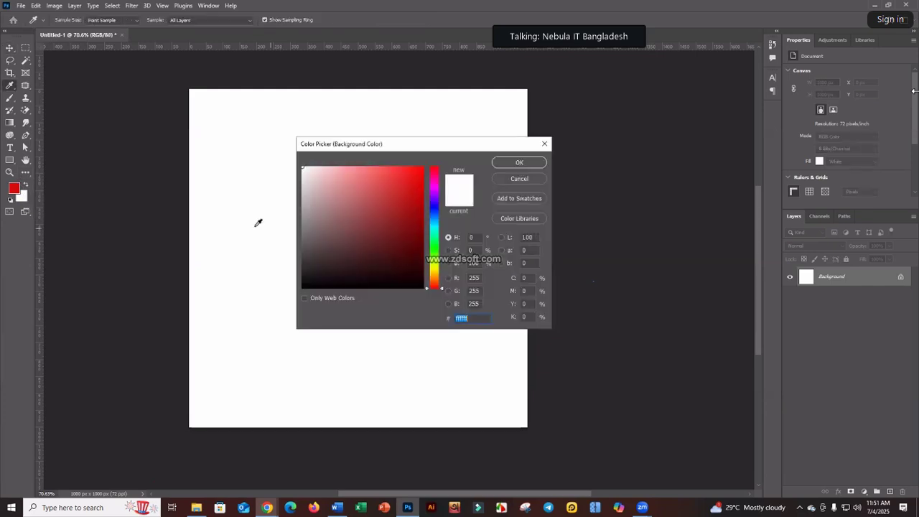
{"action": "left_click_drag", "start_coordinate": [406, 149], "coordinate": [438, 178]}
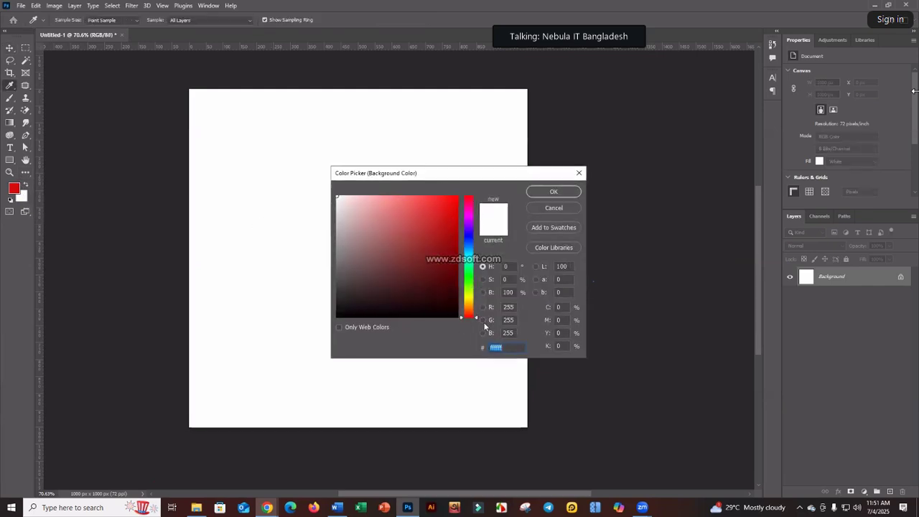
{"action": "left_click_drag", "start_coordinate": [469, 318], "coordinate": [467, 284]}
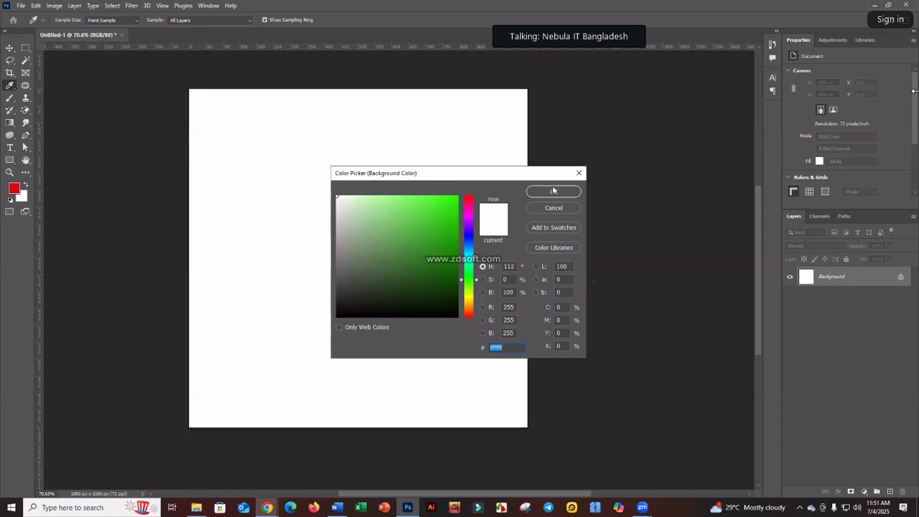
{"action": "left_click_drag", "start_coordinate": [521, 179], "coordinate": [484, 152]}
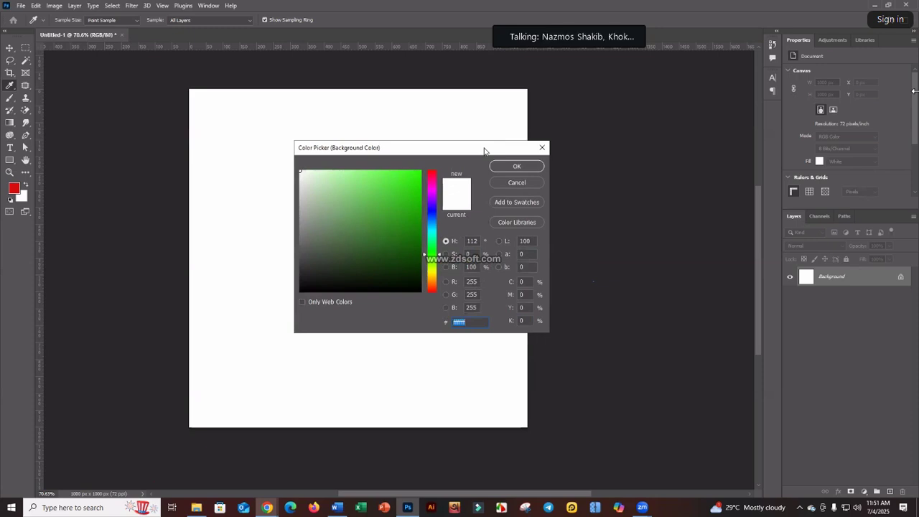
{"action": "left_click_drag", "start_coordinate": [487, 149], "coordinate": [492, 149]}
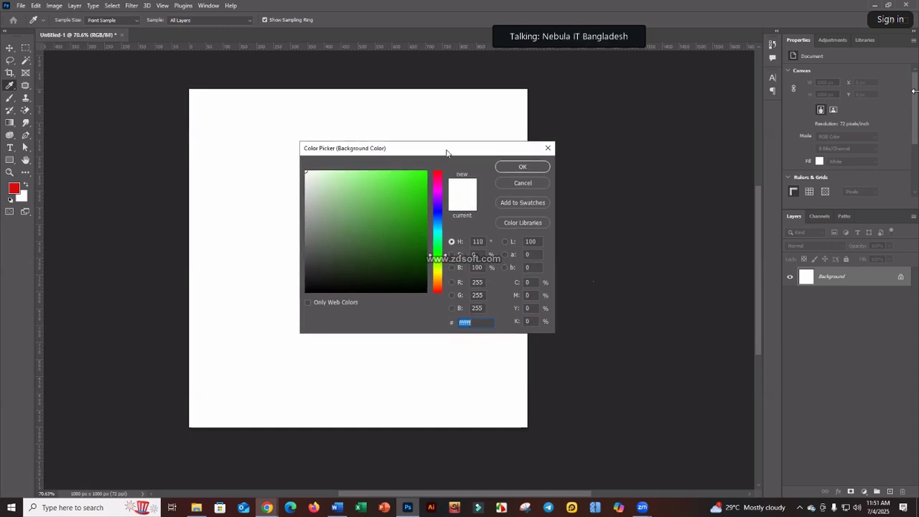
{"action": "mouse_move", "coordinate": [448, 152]}
{"action": "left_mouse_down"}
{"action": "mouse_move", "coordinate": [467, 158]}
{"action": "mouse_move", "coordinate": [445, 158]}
{"action": "left_mouse_up"}
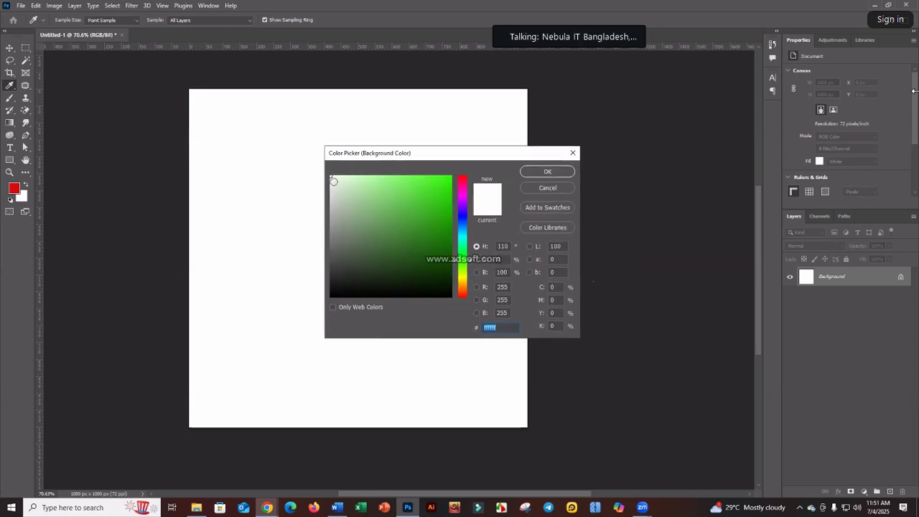
{"action": "left_click", "coordinate": [463, 266]}
{"action": "left_click_drag", "start_coordinate": [464, 266], "coordinate": [463, 258]}
{"action": "mouse_move", "coordinate": [440, 192]}
{"action": "left_mouse_down"}
{"action": "mouse_move", "coordinate": [456, 211]}
{"action": "mouse_move", "coordinate": [438, 217]}
{"action": "mouse_move", "coordinate": [446, 226]}
{"action": "mouse_move", "coordinate": [452, 204]}
{"action": "left_mouse_up"}
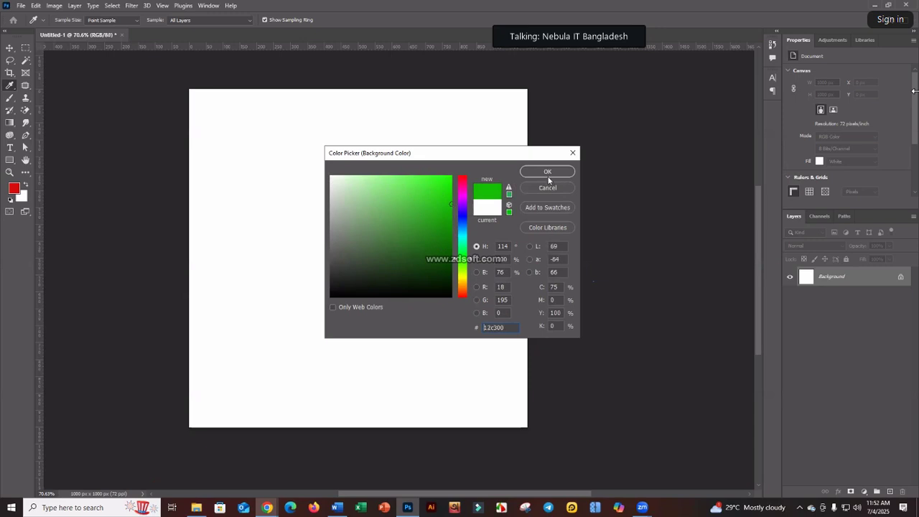
{"action": "left_click", "coordinate": [548, 173]}
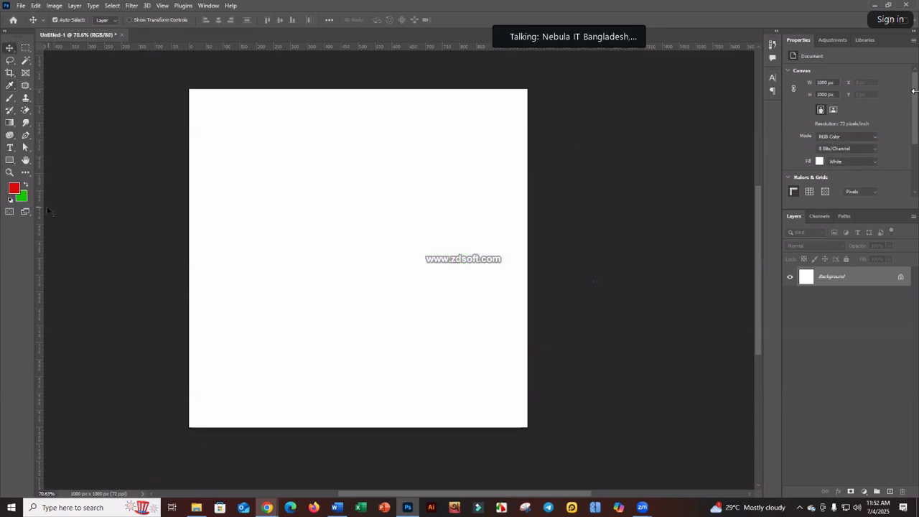
- Try yellow, d5bb0b, in the foreground Color Picker and discard the change
{"action": "left_click", "coordinate": [15, 189]}
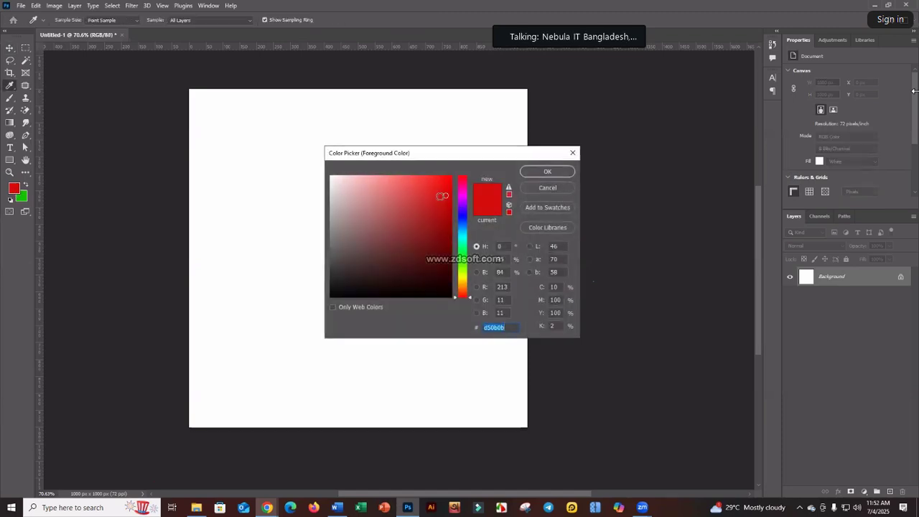
{"action": "left_click", "coordinate": [572, 153]}
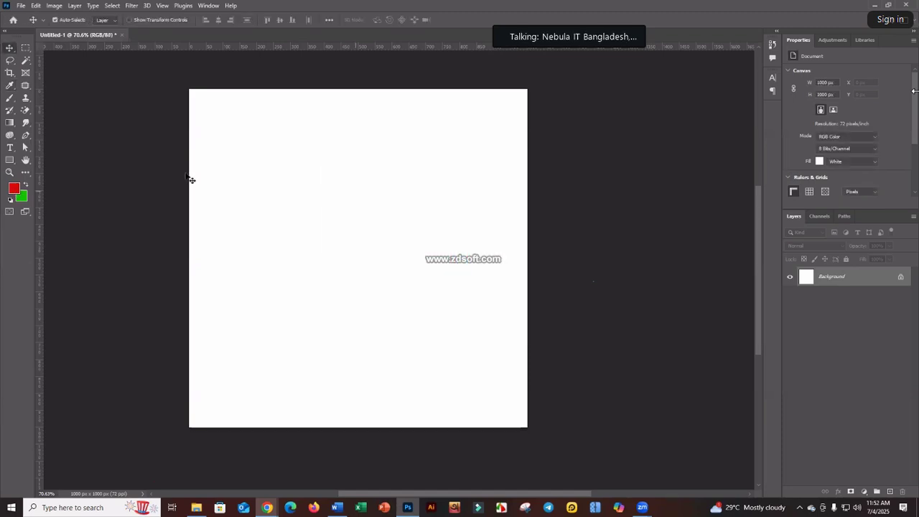
{"action": "left_click", "coordinate": [15, 191]}
{"action": "left_click_drag", "start_coordinate": [462, 294], "coordinate": [462, 279]}
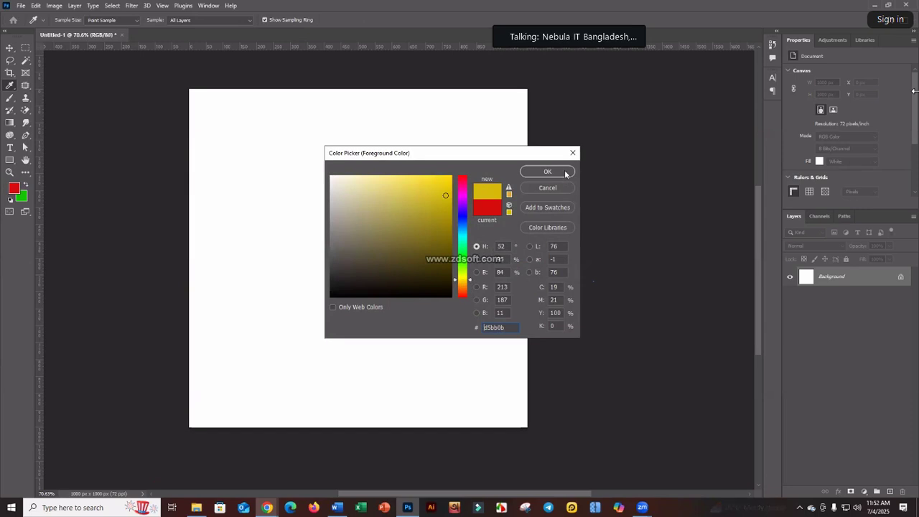
{"action": "left_click", "coordinate": [573, 153]}
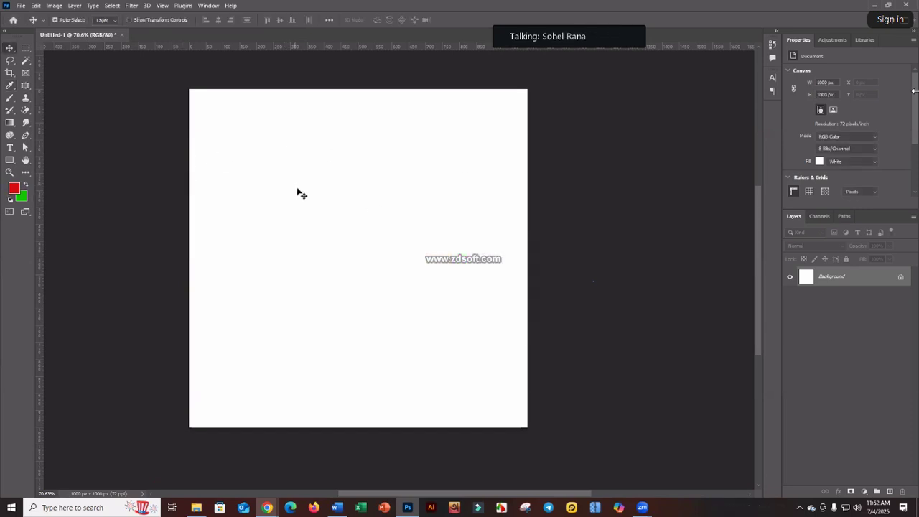
- Fill the Background layer with the red foreground color and then with the green background color, undoing each fill
{"action": "scroll", "coordinate": [349, 235], "scroll_direction": "up", "scroll_amount": 1}
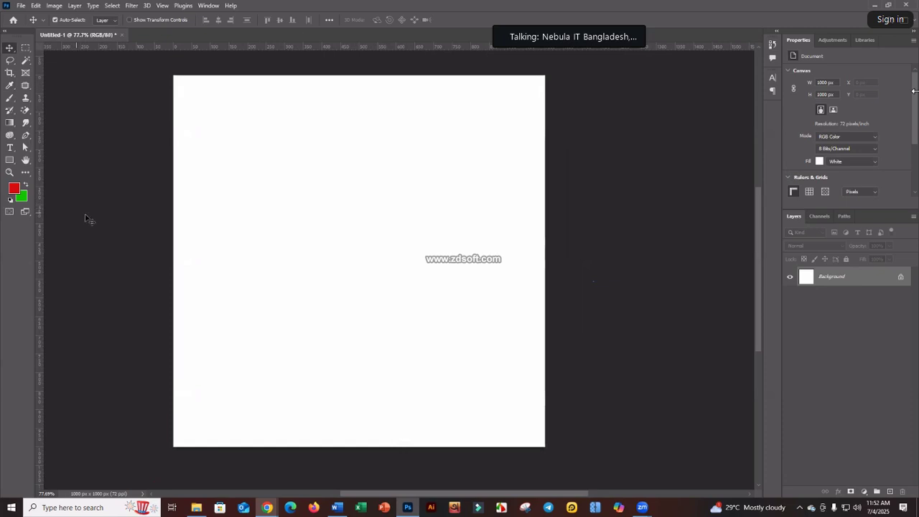
{"action": "left_click_drag", "start_coordinate": [374, 274], "coordinate": [371, 272]}
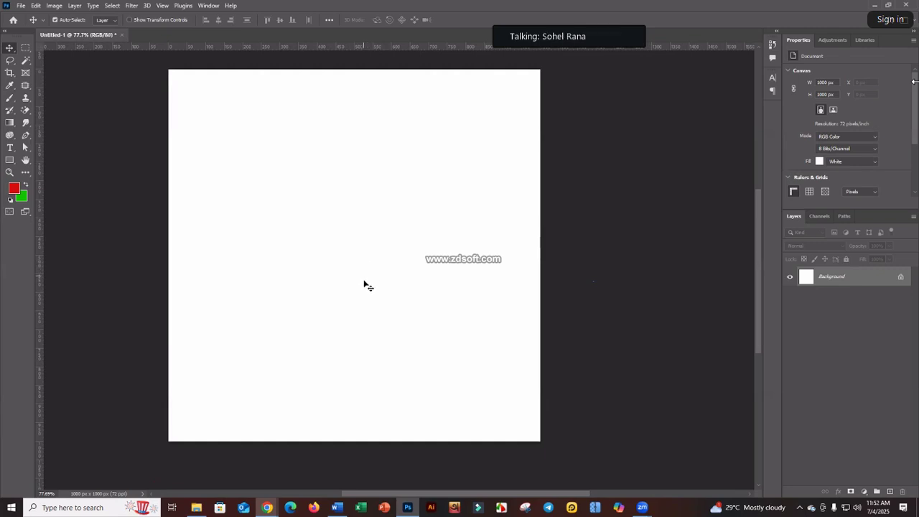
{"action": "key", "text": "space"}
{"action": "left_click_drag", "start_coordinate": [384, 295], "coordinate": [374, 292]}
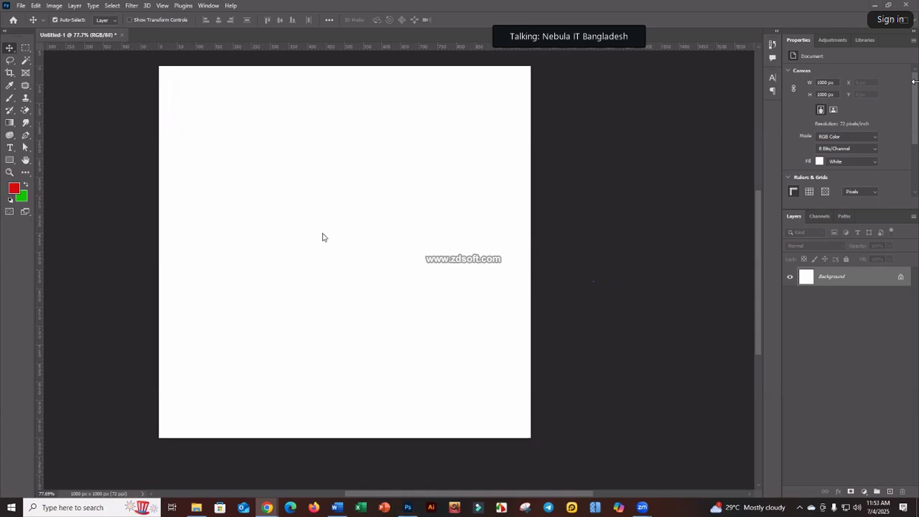
{"action": "key", "text": "alt+BackSpace"}
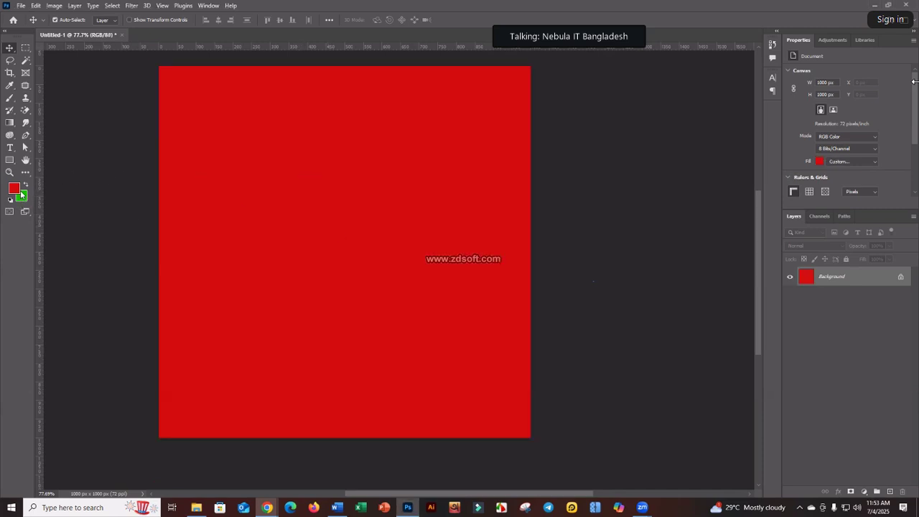
{"action": "key", "text": "ctrl+z"}
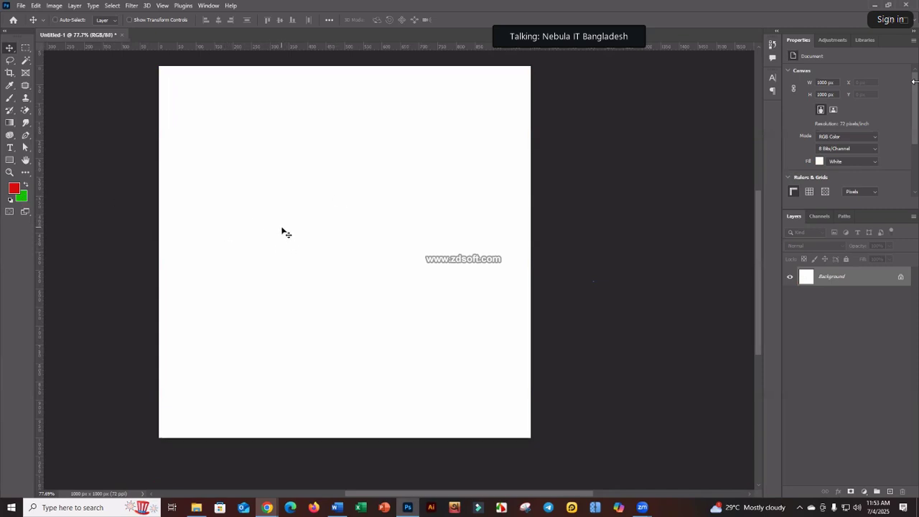
{"action": "key", "text": "ctrl+BackSpace"}
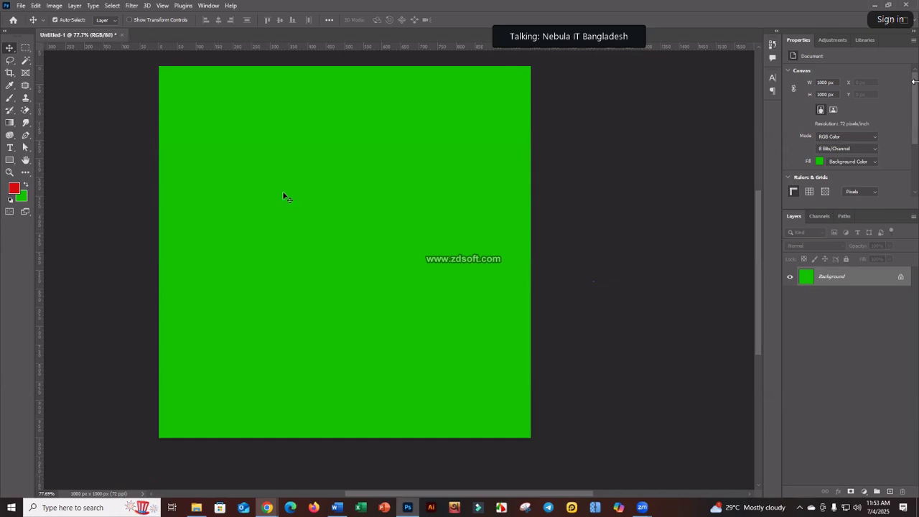
{"action": "key", "text": "ctrl+z"}
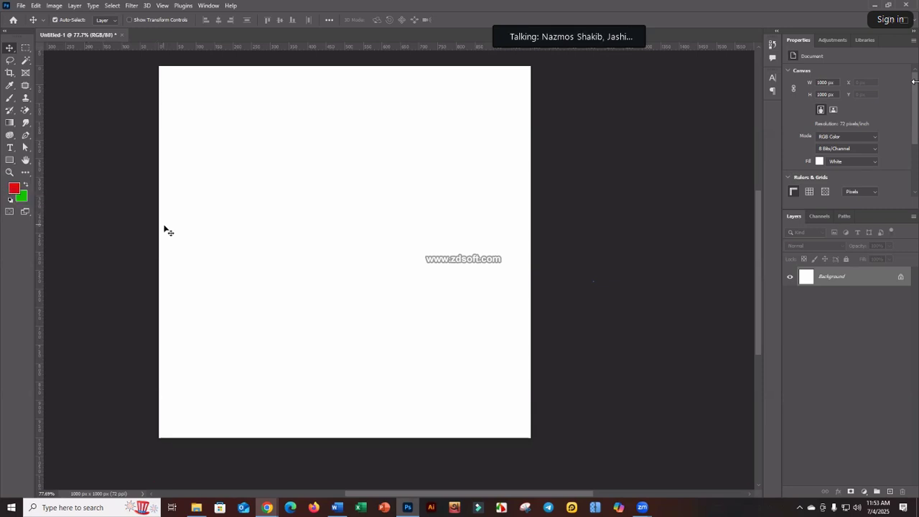
- Swap the foreground and background colors to test a green foreground fill, undo the fill and swap the colors back
{"action": "left_click", "coordinate": [26, 185]}
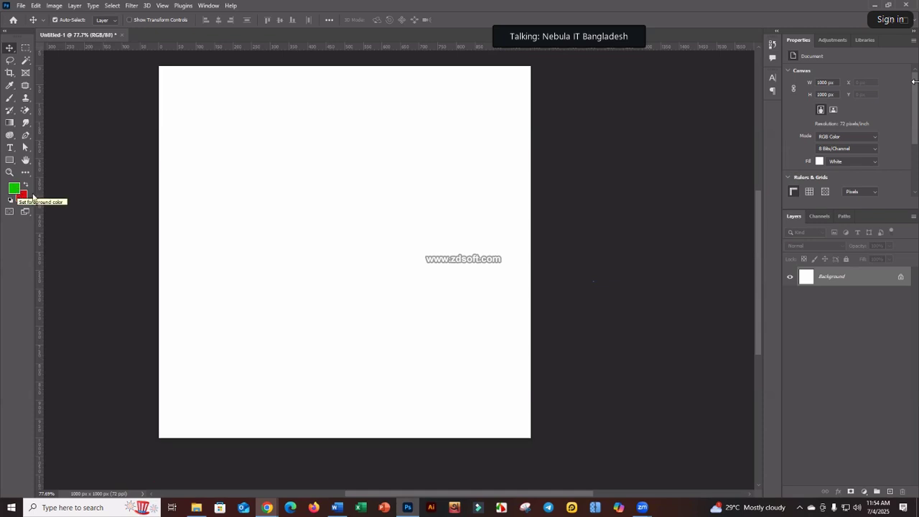
{"action": "key", "text": "alt+BackSpace"}
{"action": "key", "text": "ctrl+z"}
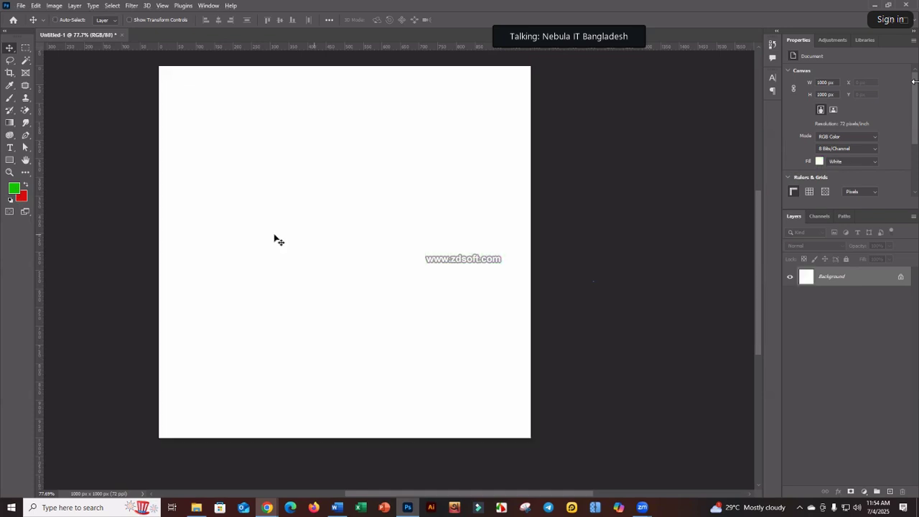
{"action": "left_click", "coordinate": [24, 185]}
- Try a red foreground fill on the Background layer, undo it, and fill the layer with the green background color
{"action": "key", "text": "alt+BackSpace"}
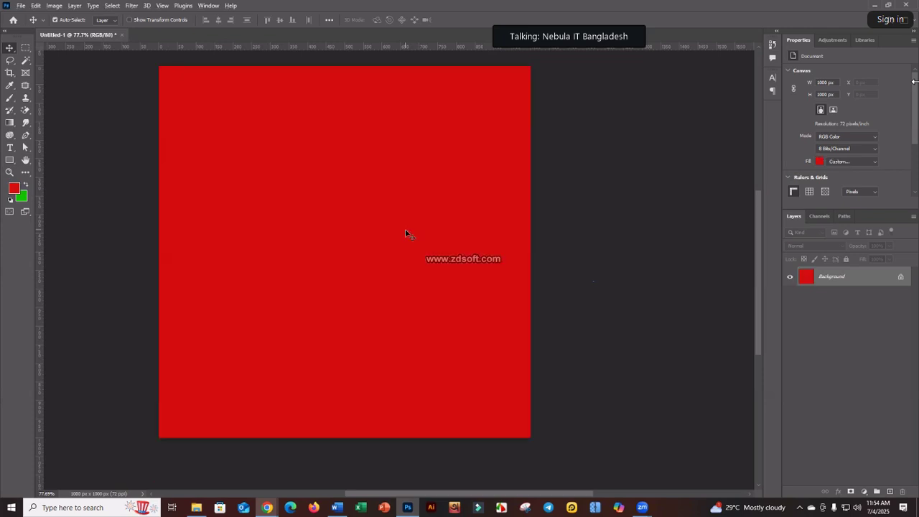
{"action": "key", "text": "ctrl+z"}
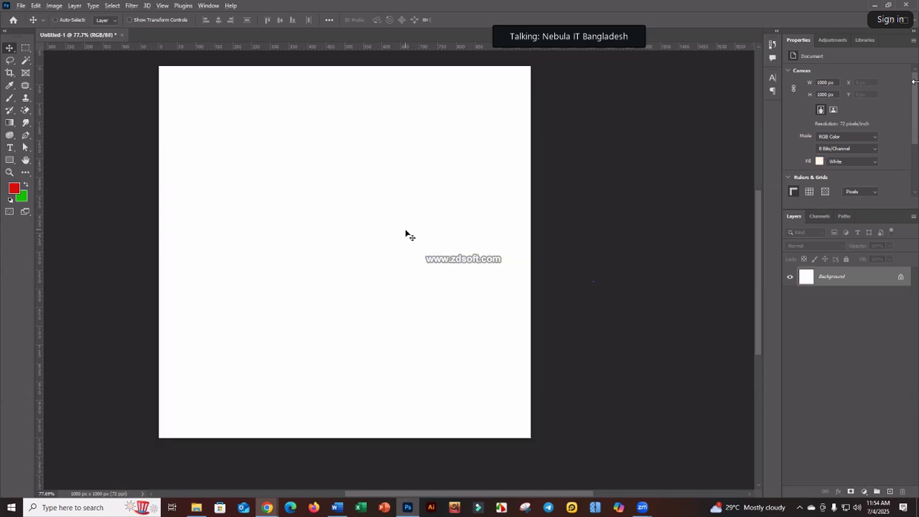
{"action": "key", "text": "ctrl+BackSpace"}
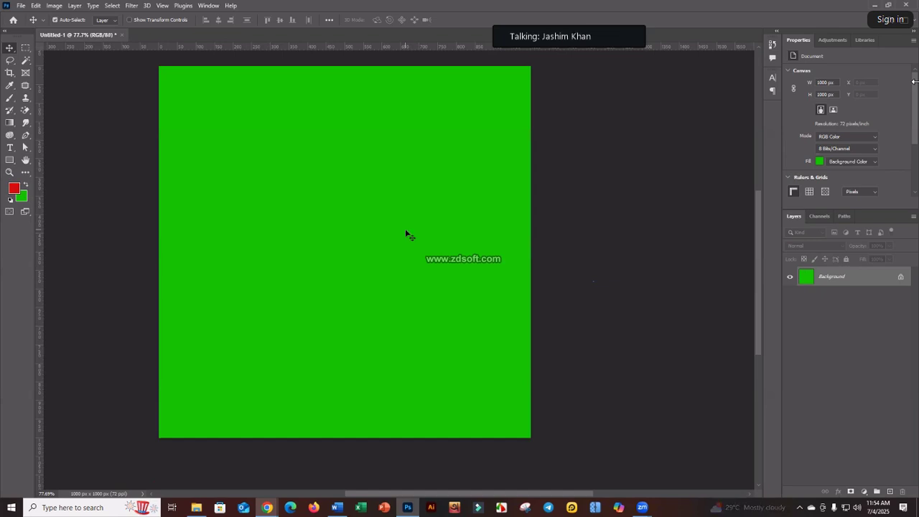
- Undo the green fill on the Background layer and look at the foreground color in the Color Picker without changing it
{"action": "key", "text": "ctrl+z"}
{"action": "left_click_drag", "start_coordinate": [396, 217], "coordinate": [410, 220]}
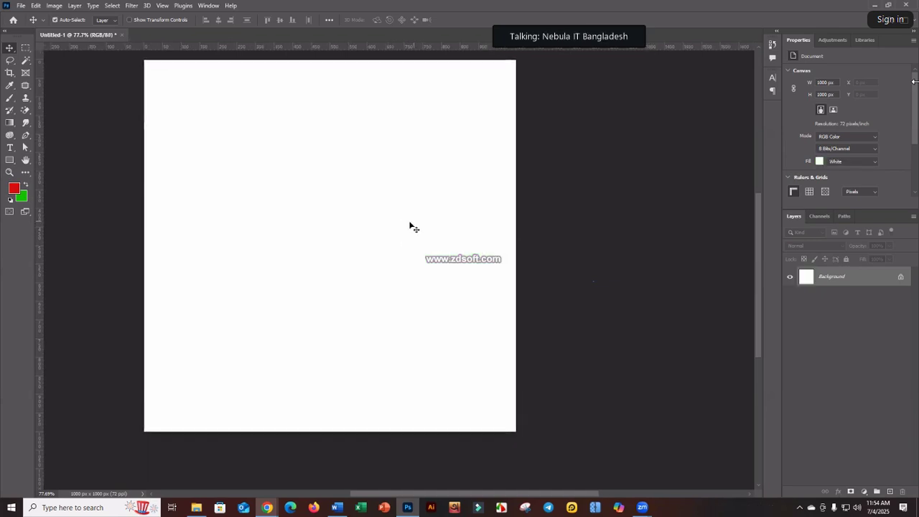
{"action": "left_click", "coordinate": [14, 188]}
{"action": "left_click", "coordinate": [535, 190]}
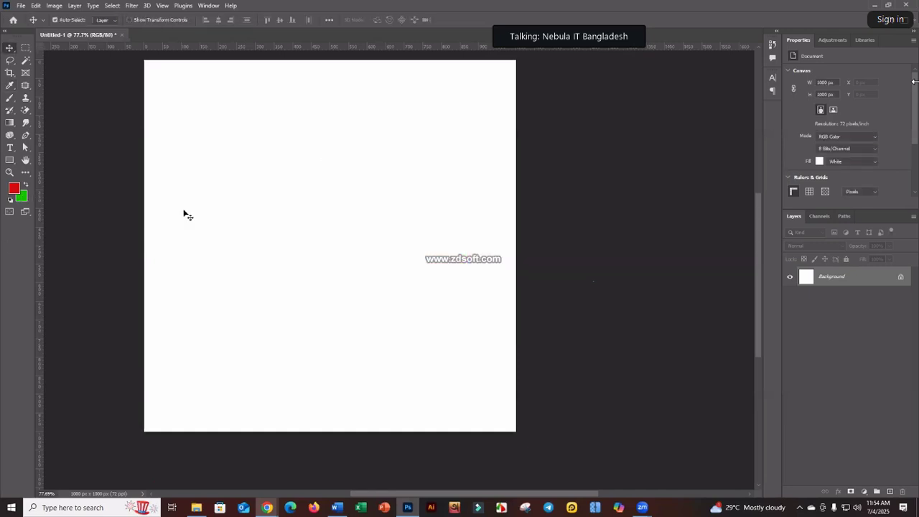
{"action": "left_click", "coordinate": [339, 508]}
{"action": "left_click", "coordinate": [340, 510]}
{"action": "left_click_drag", "start_coordinate": [426, 298], "coordinate": [457, 324]}
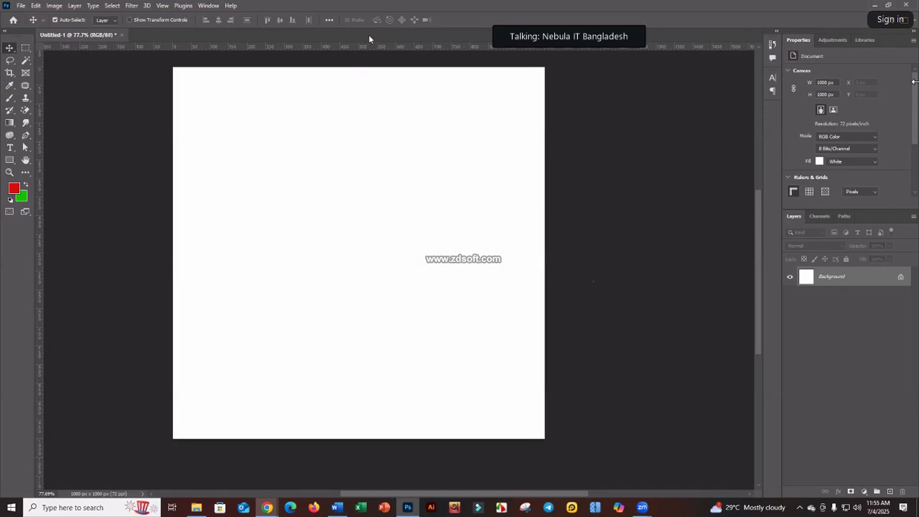
- View the Keyboard Shortcuts and Menus settings and close them without making changes
{"action": "left_click", "coordinate": [40, 6]}
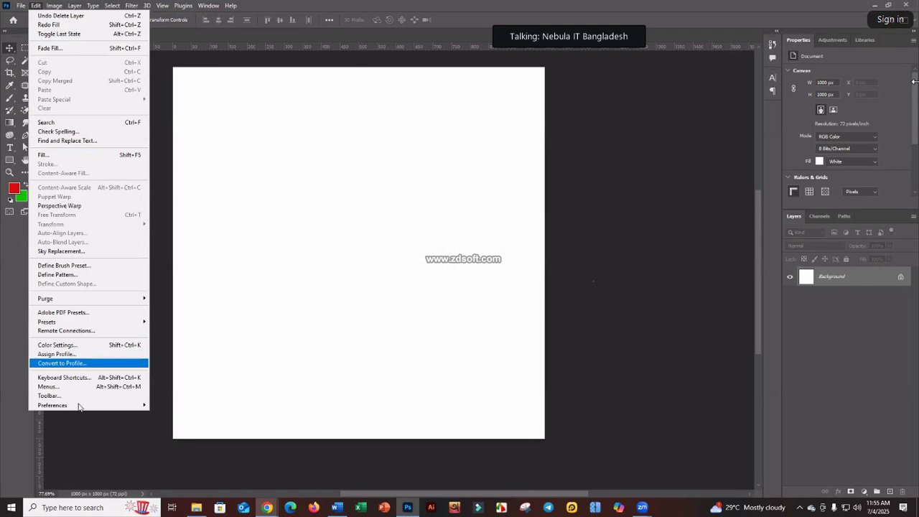
{"action": "left_click", "coordinate": [92, 378]}
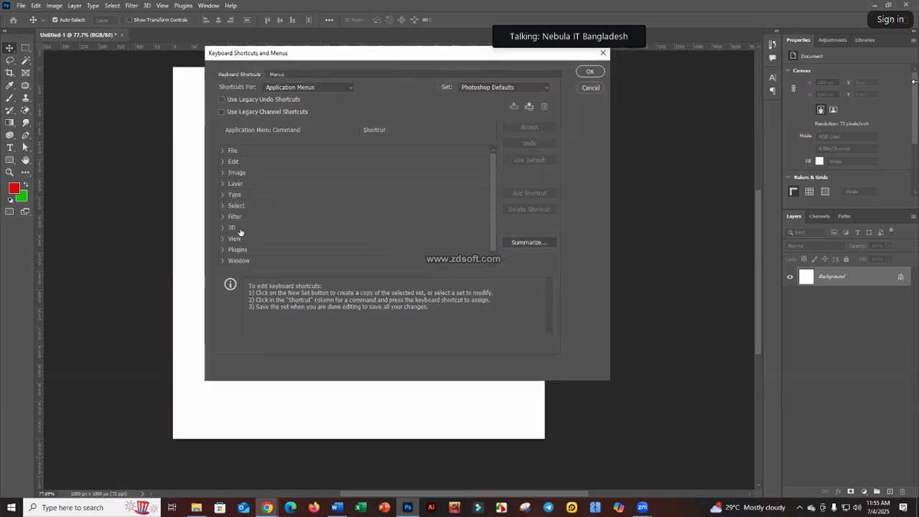
{"action": "left_click", "coordinate": [584, 89]}
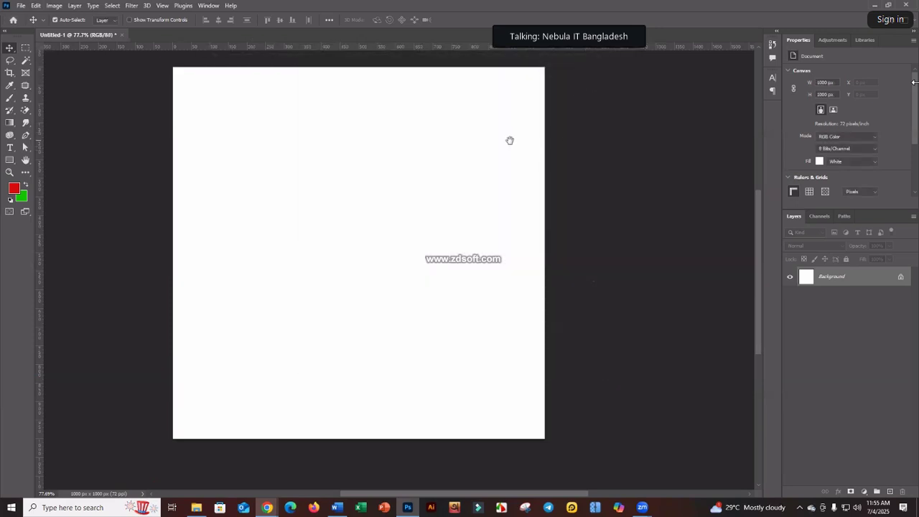
{"action": "scroll", "coordinate": [523, 141], "scroll_direction": "left", "scroll_amount": 1}
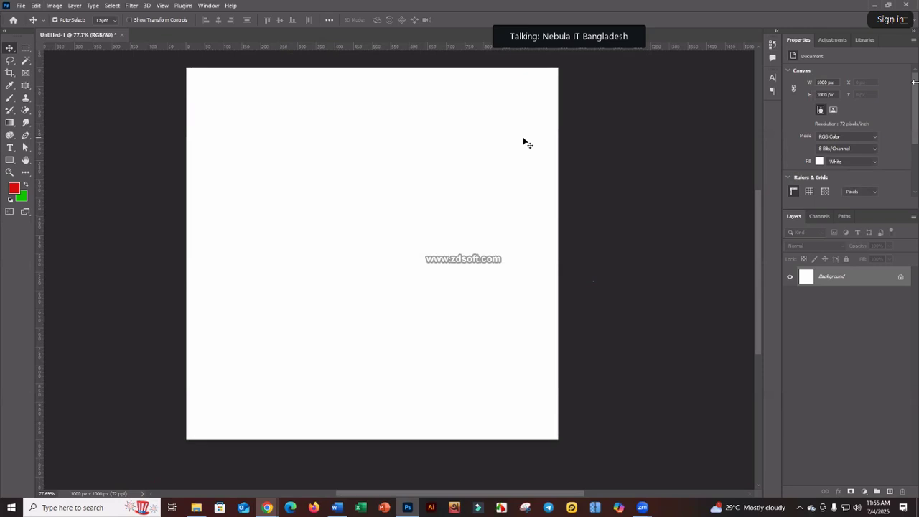
{"action": "scroll", "coordinate": [529, 140], "scroll_direction": "right", "scroll_amount": 1}
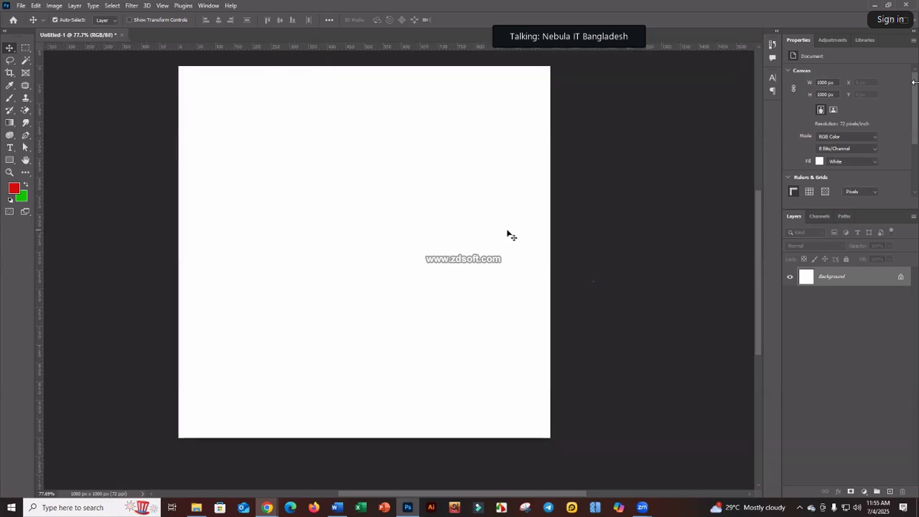
{"action": "scroll", "coordinate": [399, 202], "scroll_direction": "right", "scroll_amount": 1}
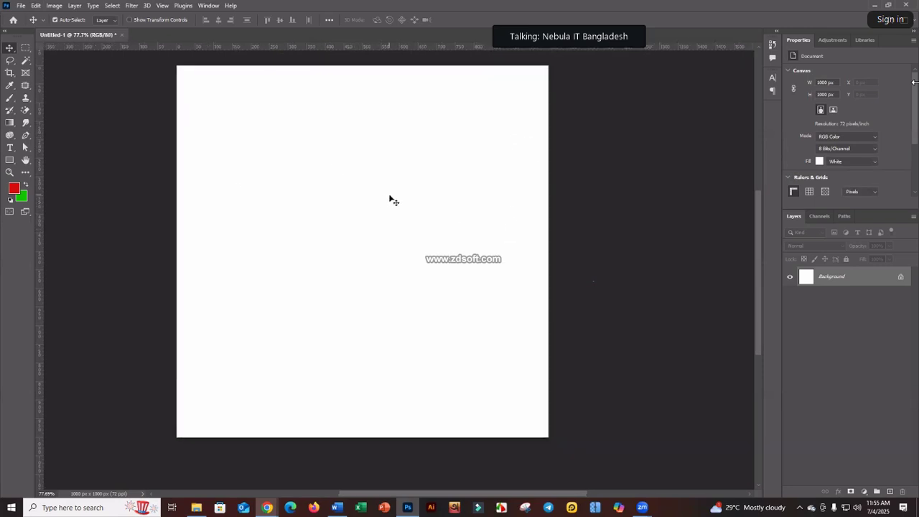
- Check the red foreground color in the Color Picker and keep it as it is
{"action": "left_click", "coordinate": [13, 188]}
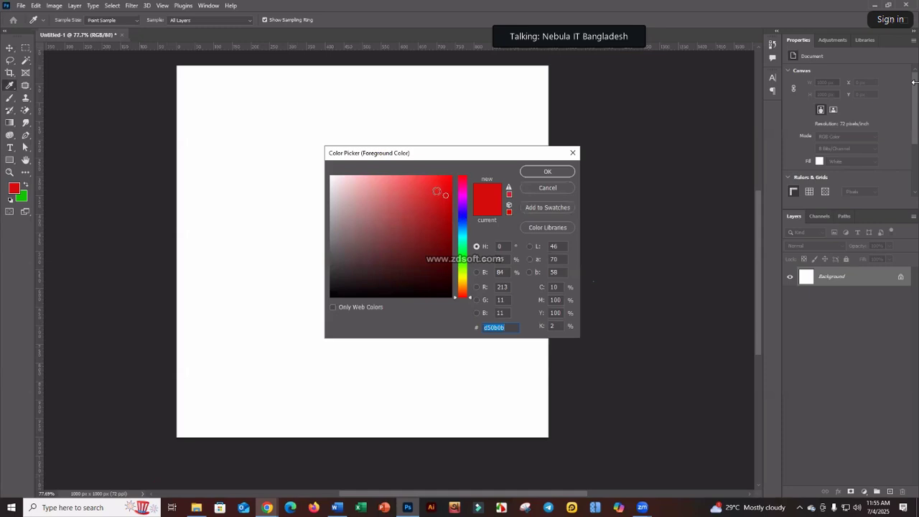
{"action": "left_click", "coordinate": [532, 171]}
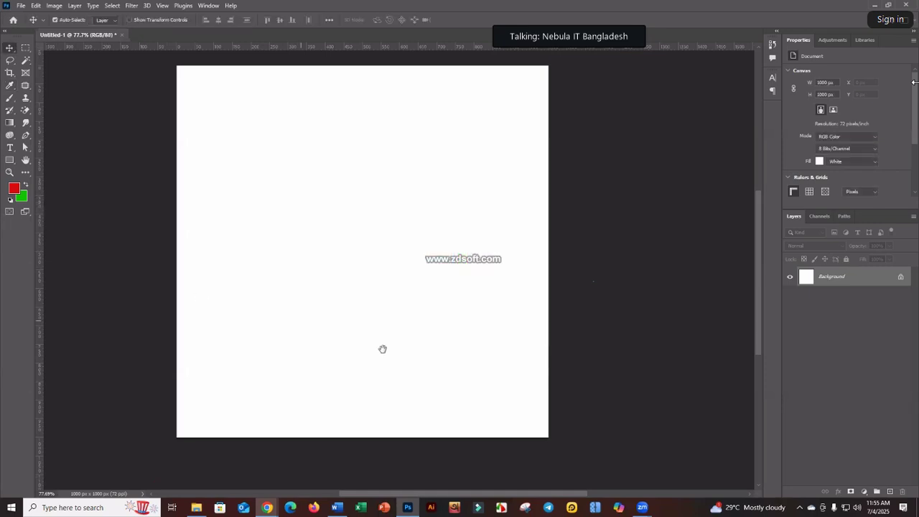
{"action": "left_click", "coordinate": [337, 508]}
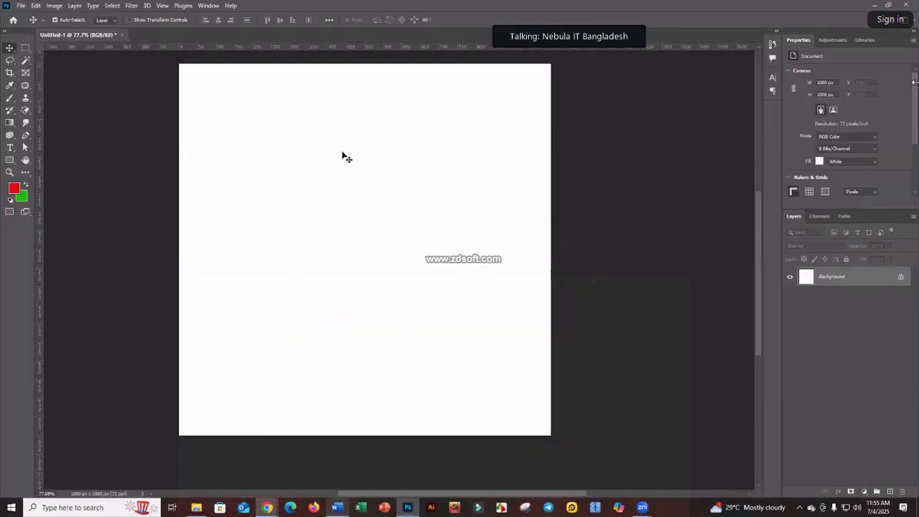
{"action": "left_click", "coordinate": [342, 506]}
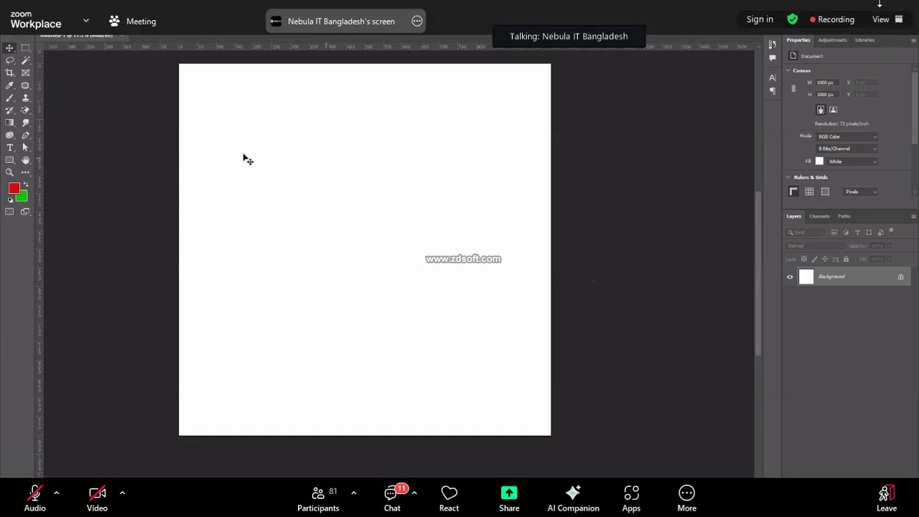
- Switch to the browser, view Graphic Design Free Course Outline.pdf from the Free Course GD Drive folder, and return to the Zoom meeting
{"action": "double_click", "coordinate": [653, 122]}
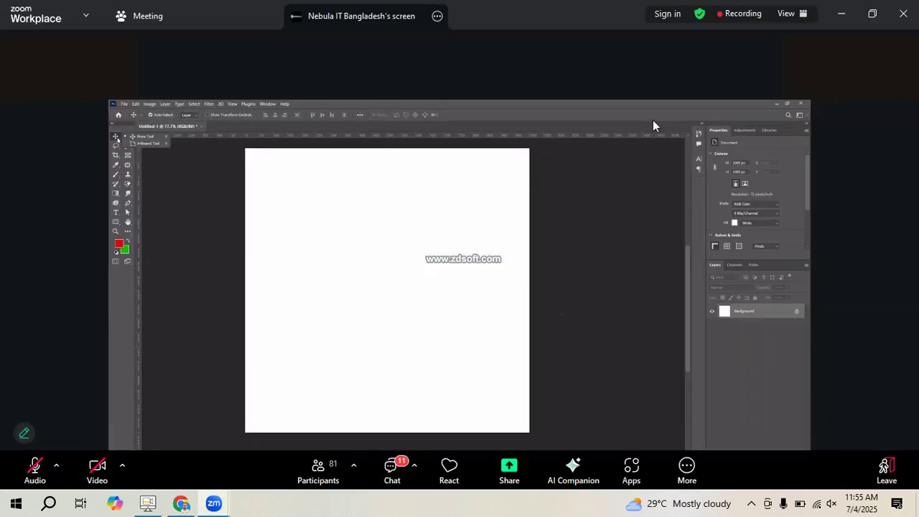
{"action": "left_click", "coordinate": [842, 13]}
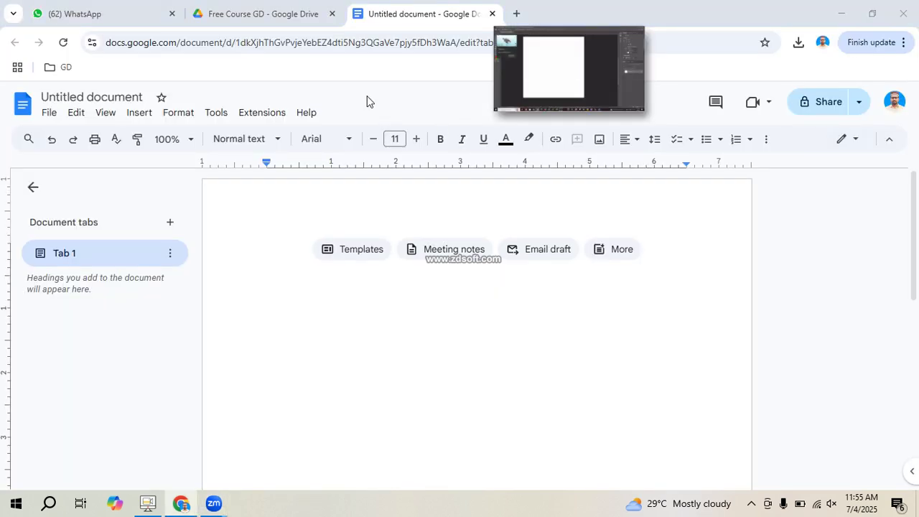
{"action": "left_click", "coordinate": [255, 16]}
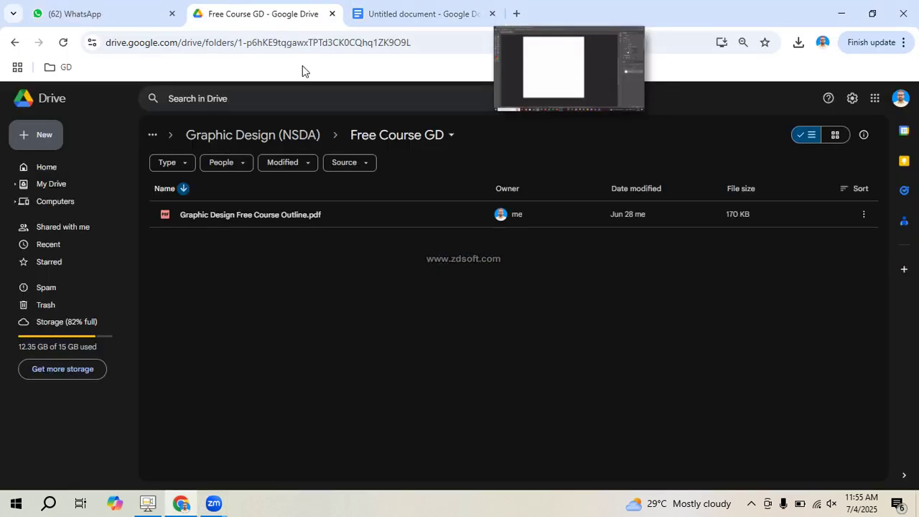
{"action": "left_click", "coordinate": [274, 219]}
{"action": "double_click", "coordinate": [273, 219]}
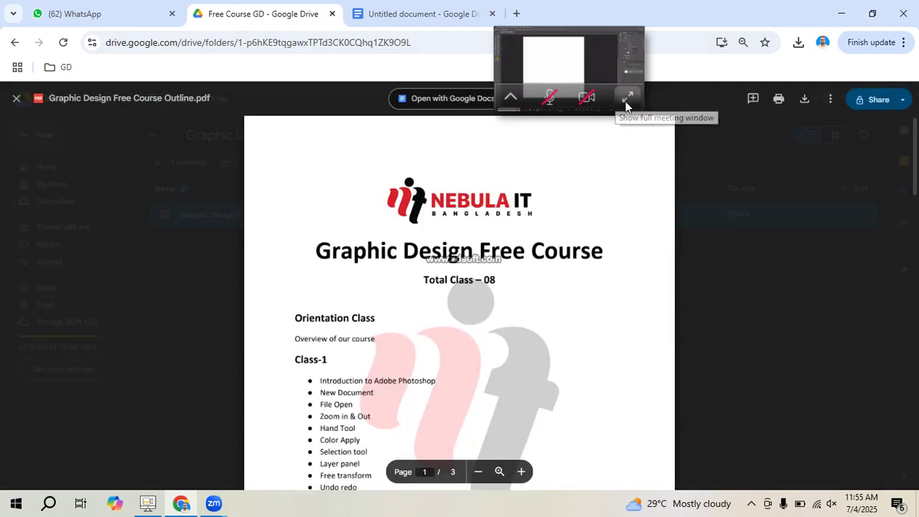
{"action": "left_click", "coordinate": [625, 102]}
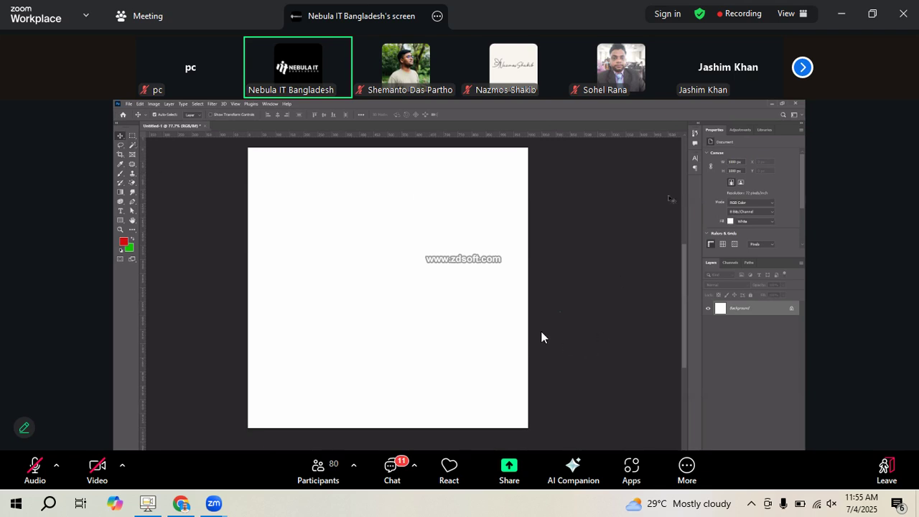
{"action": "key", "text": "alt+Tab"}
{"action": "key", "text": "alt+Tab"}
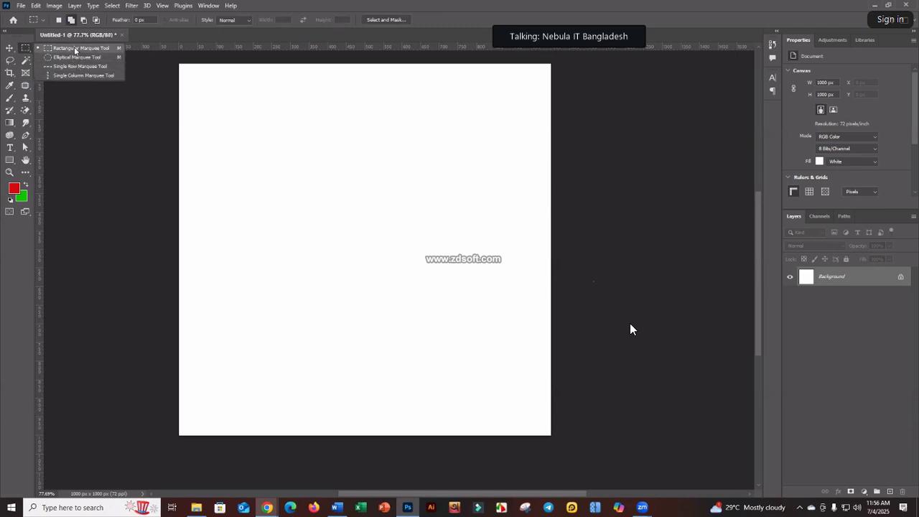
- Try a large selection on the canvas with the Rectangular Marquee Tool and deselect it
{"action": "mouse_move", "coordinate": [710, 258]}
{"action": "mouse_move", "coordinate": [780, 128]}
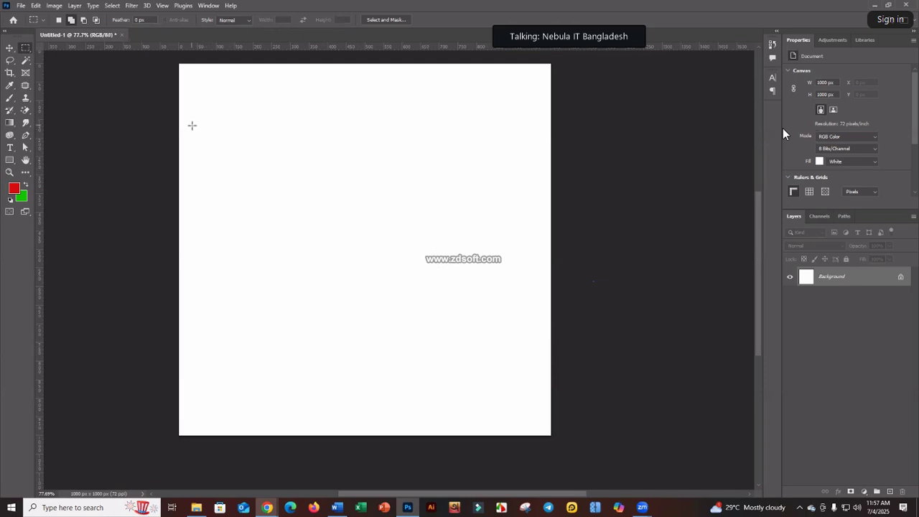
{"action": "left_click_drag", "start_coordinate": [513, 325], "coordinate": [520, 339]}
{"action": "left_click", "coordinate": [390, 223]}
{"action": "left_click_drag", "start_coordinate": [197, 137], "coordinate": [495, 385]}
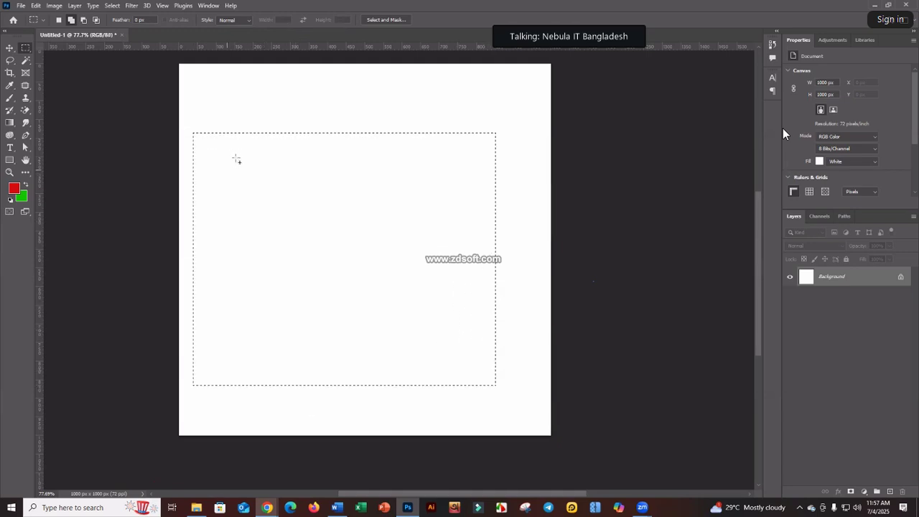
{"action": "left_click", "coordinate": [481, 298]}
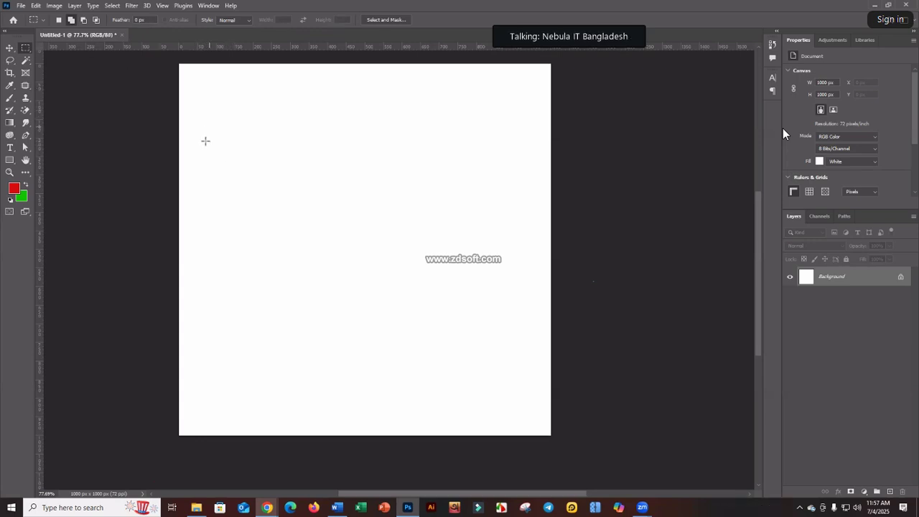
- Practise a square marquee selection and two wide rectangular ones on the canvas, deselecting each
{"action": "left_click_drag", "start_coordinate": [193, 122], "coordinate": [527, 344]}
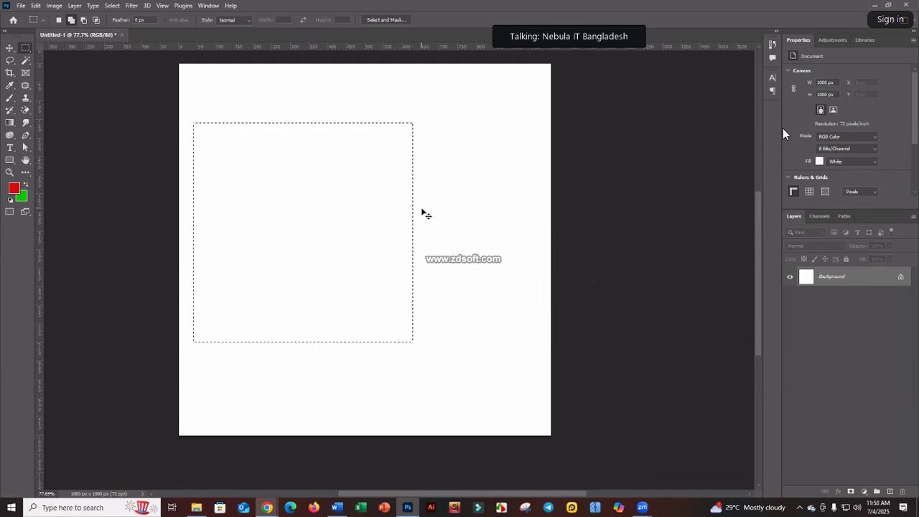
{"action": "left_click", "coordinate": [206, 151]}
{"action": "left_click_drag", "start_coordinate": [196, 141], "coordinate": [525, 300]}
{"action": "left_click", "coordinate": [505, 287]}
{"action": "left_click_drag", "start_coordinate": [190, 136], "coordinate": [534, 369]}
{"action": "key", "text": "ctrl+d"}
- Draw a wide rectangular marquee selection across the middle of the canvas
{"action": "left_click_drag", "start_coordinate": [198, 164], "coordinate": [520, 334]}
{"action": "scroll", "coordinate": [403, 212], "scroll_direction": "up", "scroll_amount": 2, "text": "alt"}
{"action": "scroll", "coordinate": [424, 245], "scroll_direction": "right", "scroll_amount": 1}
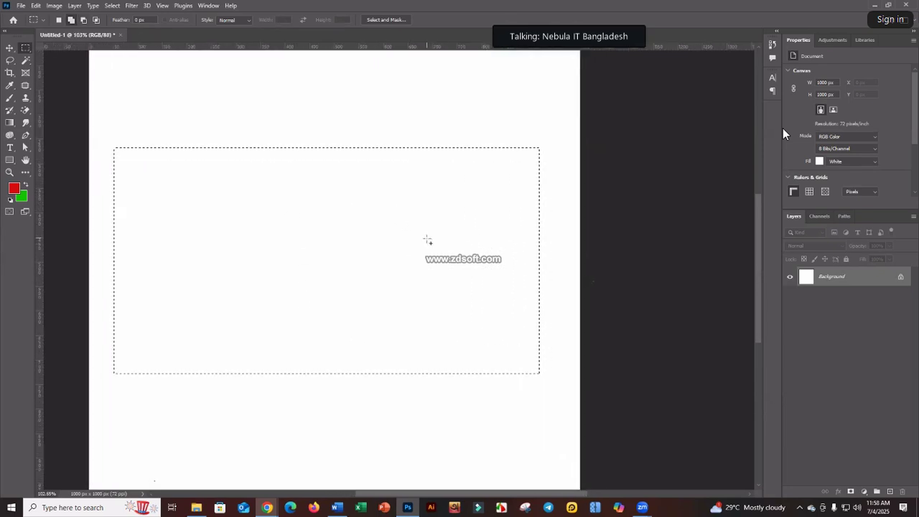
{"action": "scroll", "coordinate": [288, 203], "scroll_direction": "down", "scroll_amount": 1, "text": "alt"}
{"action": "scroll", "coordinate": [285, 194], "scroll_direction": "up", "scroll_amount": 1, "text": "alt"}
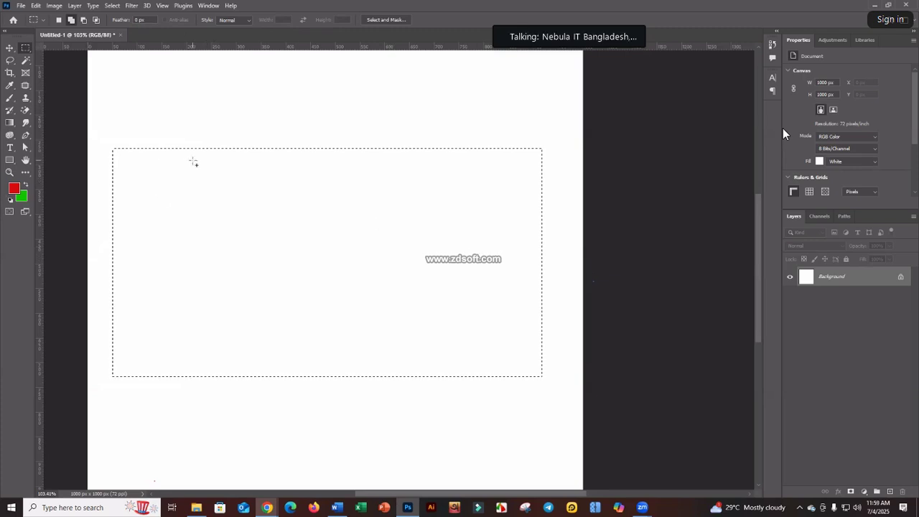
- Swap the foreground and background colors and fill the rectangular selection with the green foreground color, 12c300
{"action": "left_click", "coordinate": [26, 186]}
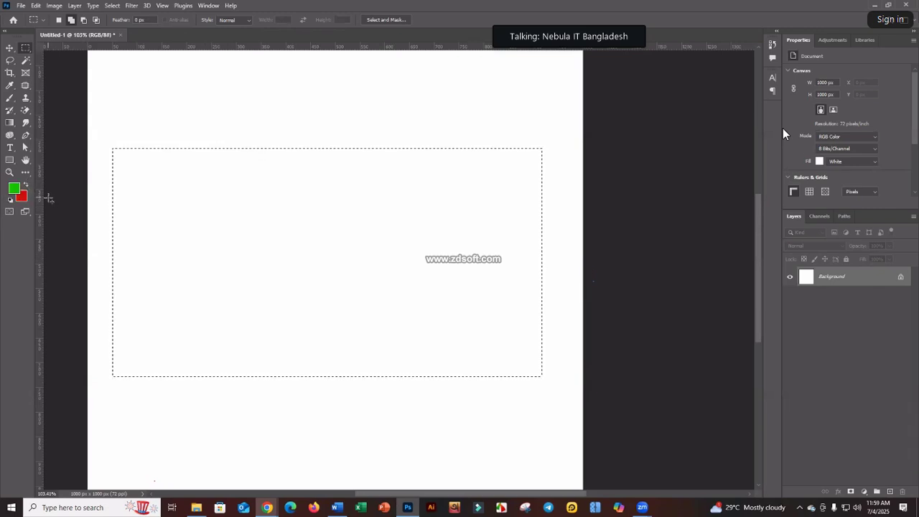
{"action": "left_click", "coordinate": [14, 188]}
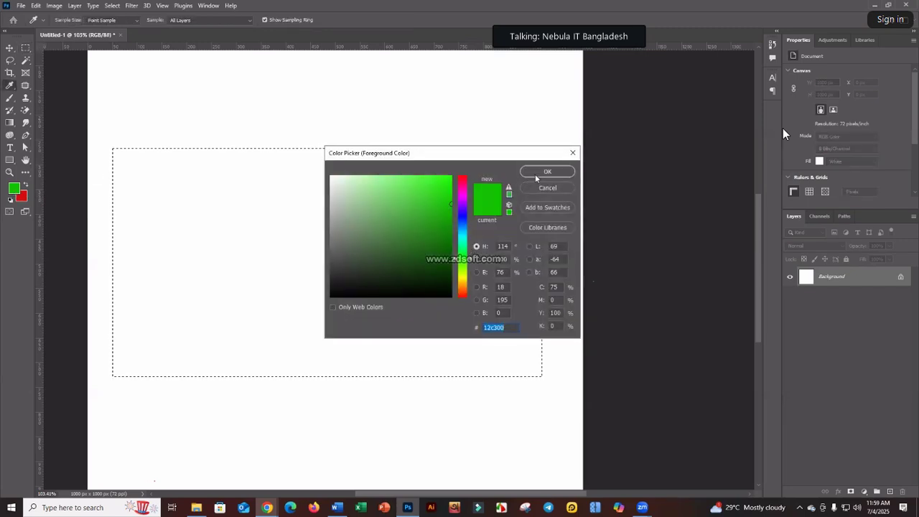
{"action": "left_click", "coordinate": [547, 172]}
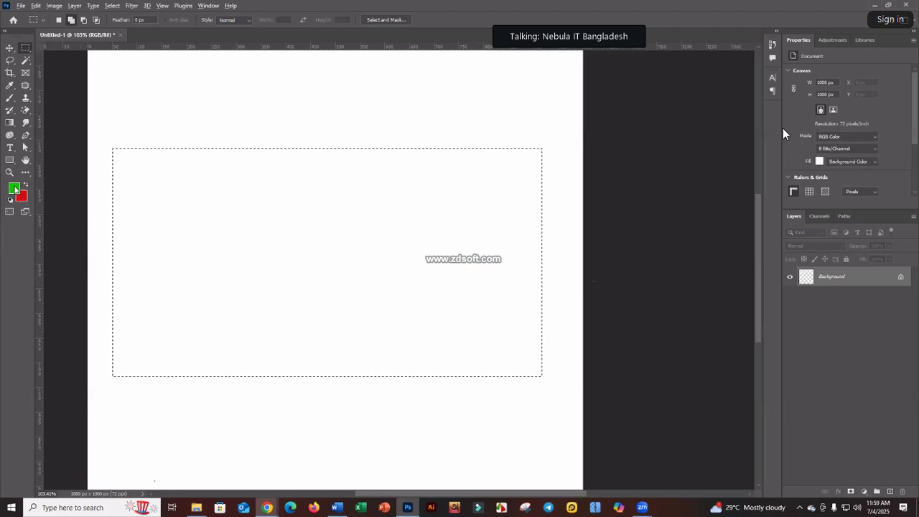
{"action": "key", "text": "alt+BackSpace"}
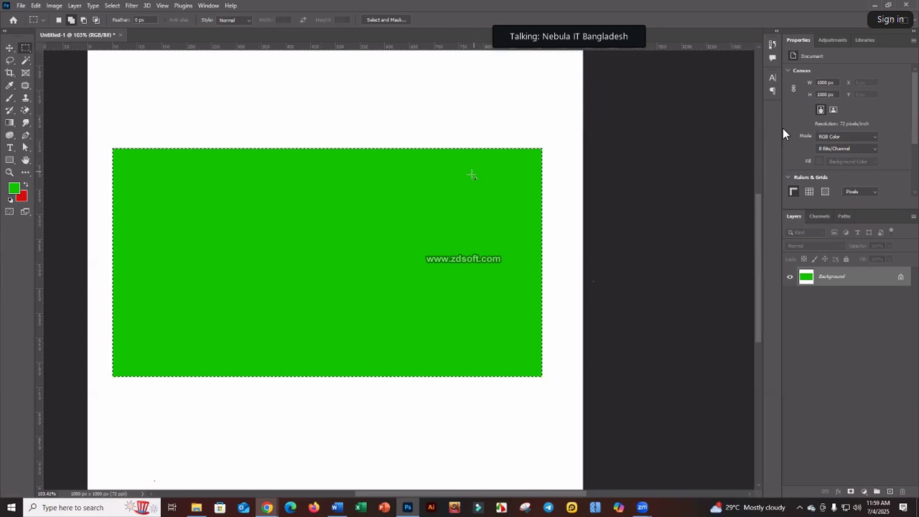
- Try deselecting the green rectangle twice, undoing the deselection each time
{"action": "right_click", "coordinate": [341, 193]}
{"action": "left_click", "coordinate": [348, 197]}
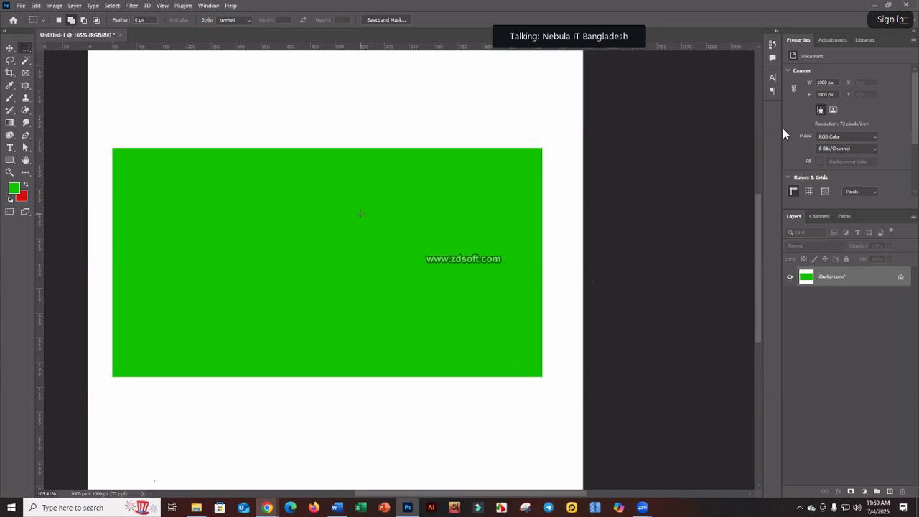
{"action": "key", "text": "ctrl+z"}
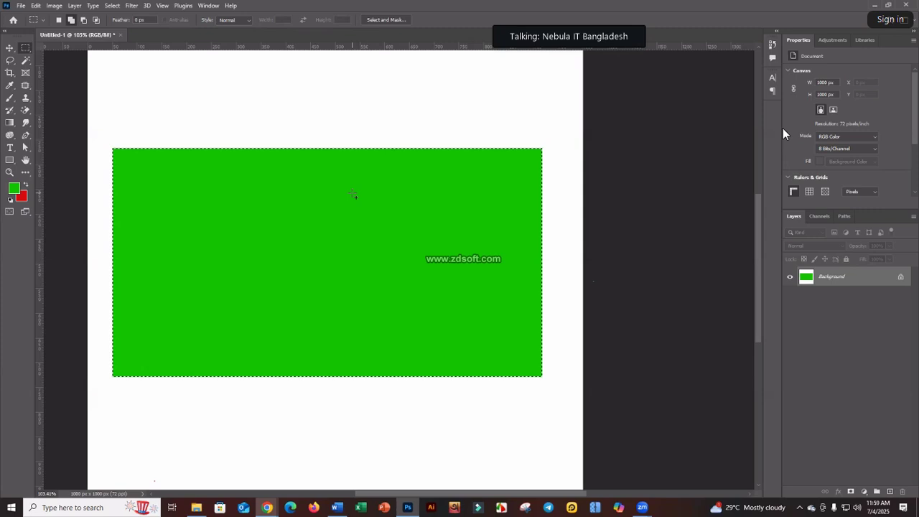
{"action": "left_click", "coordinate": [350, 203]}
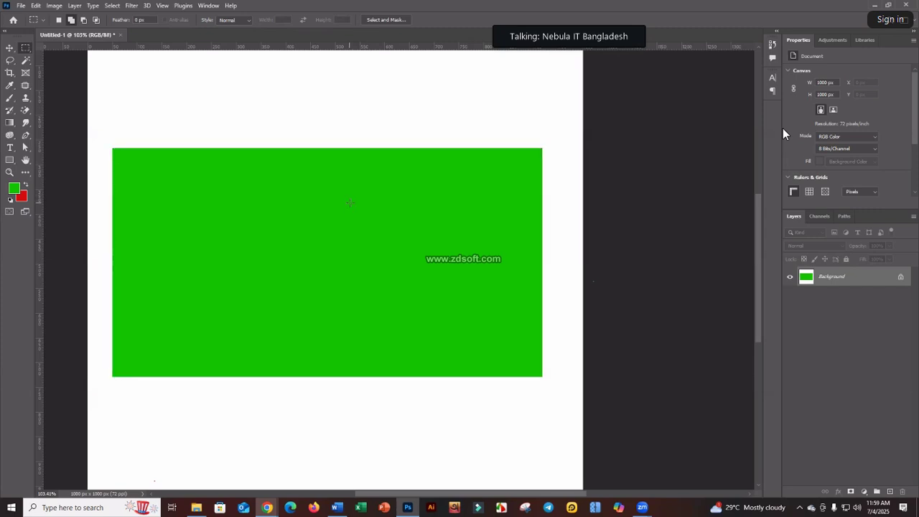
{"action": "key", "text": "ctrl+z"}
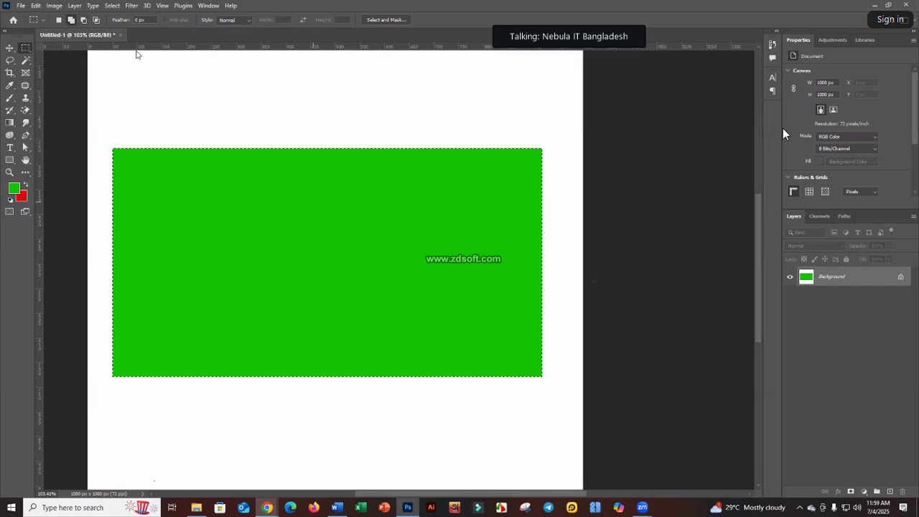
- Deselect the marquee around the green rectangle with the Deselect command
{"action": "left_click", "coordinate": [113, 6]}
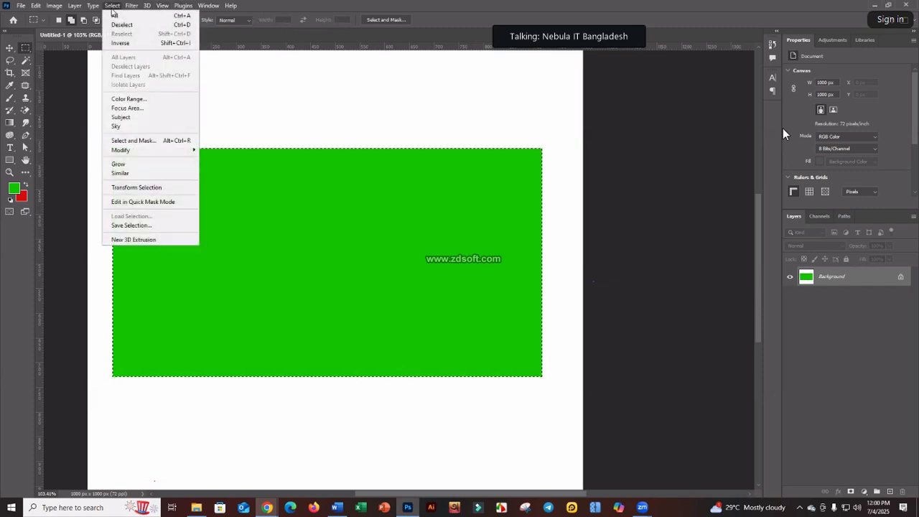
{"action": "left_click", "coordinate": [185, 29]}
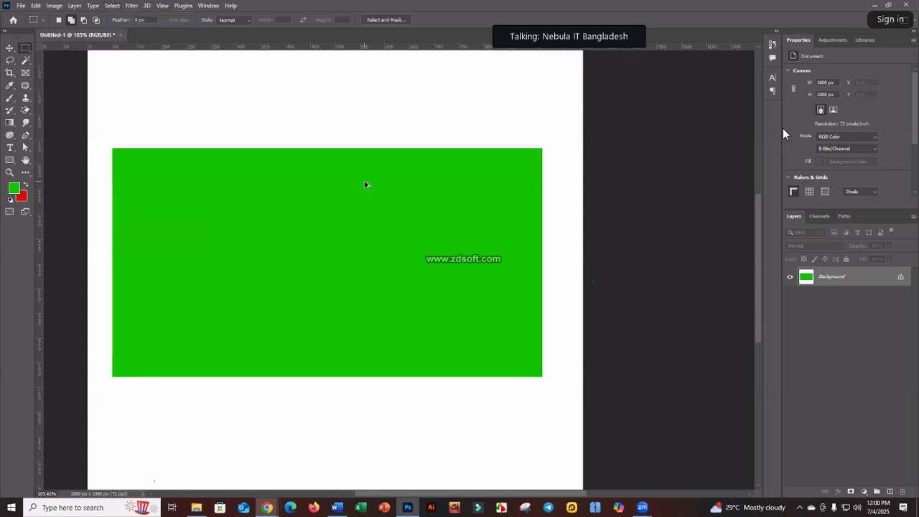
- Reselect the last marquee around the green rectangle and remove it again with the Deselect command
{"action": "key", "text": "ctrl+shift+d"}
{"action": "right_click", "coordinate": [364, 209]}
{"action": "left_click", "coordinate": [381, 215]}
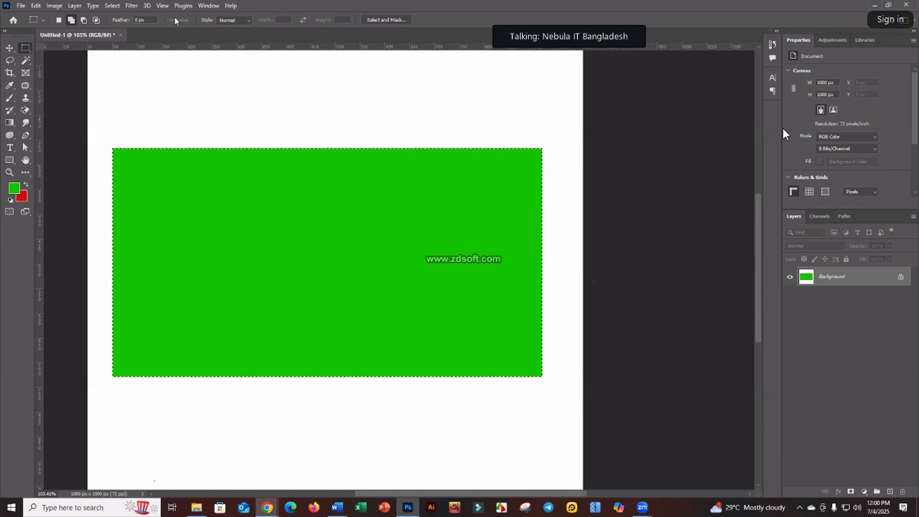
{"action": "left_click", "coordinate": [112, 5]}
{"action": "left_click", "coordinate": [123, 25]}
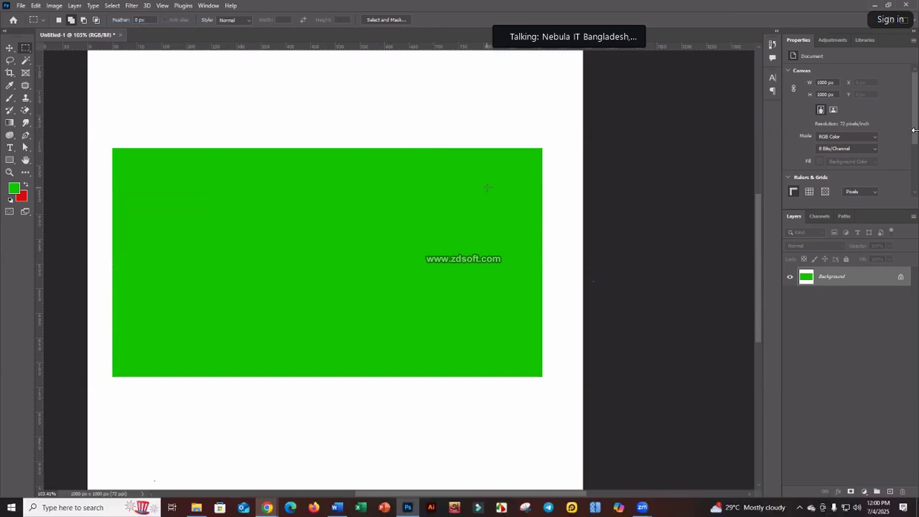
- Draw a circular selection about 320 px across inside the green rectangle with the Elliptical Marquee tool
{"action": "scroll", "coordinate": [499, 230], "scroll_direction": "right", "scroll_amount": 1}
{"action": "scroll", "coordinate": [499, 230], "scroll_direction": "down", "scroll_amount": 1}
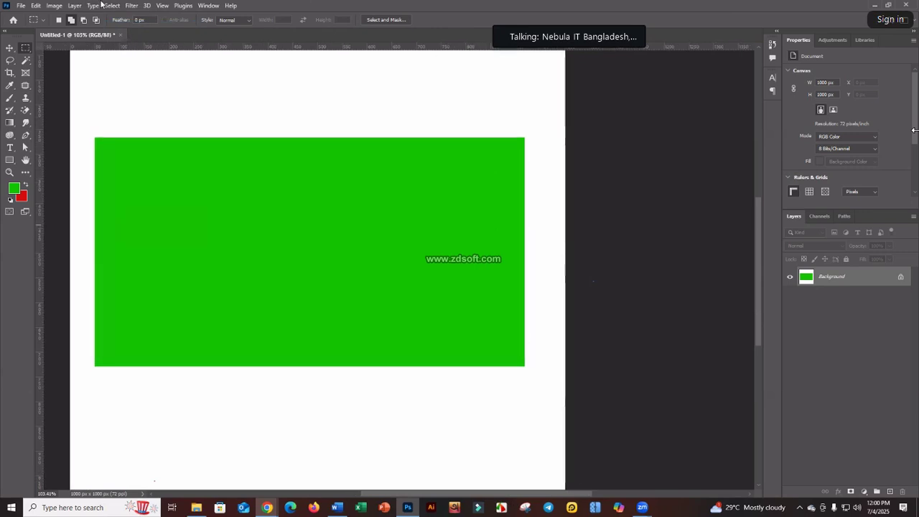
{"action": "right_click", "coordinate": [25, 48]}
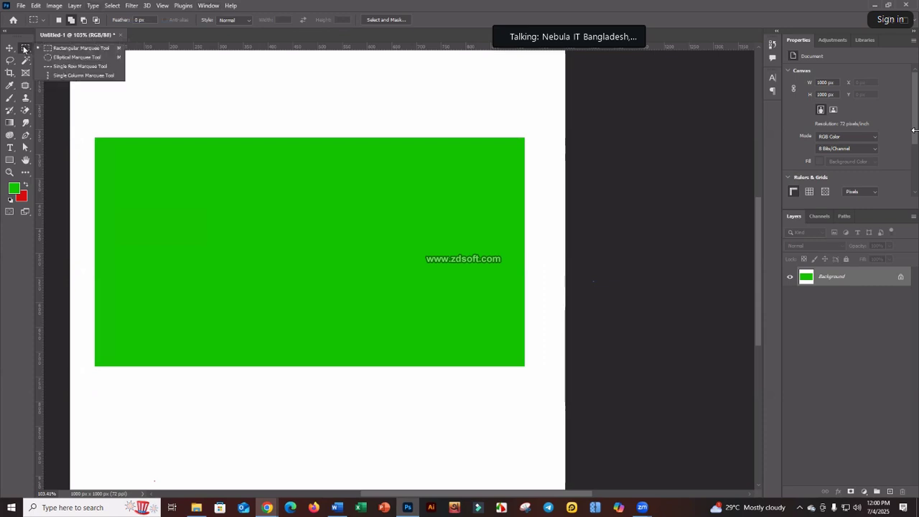
{"action": "left_click", "coordinate": [57, 58]}
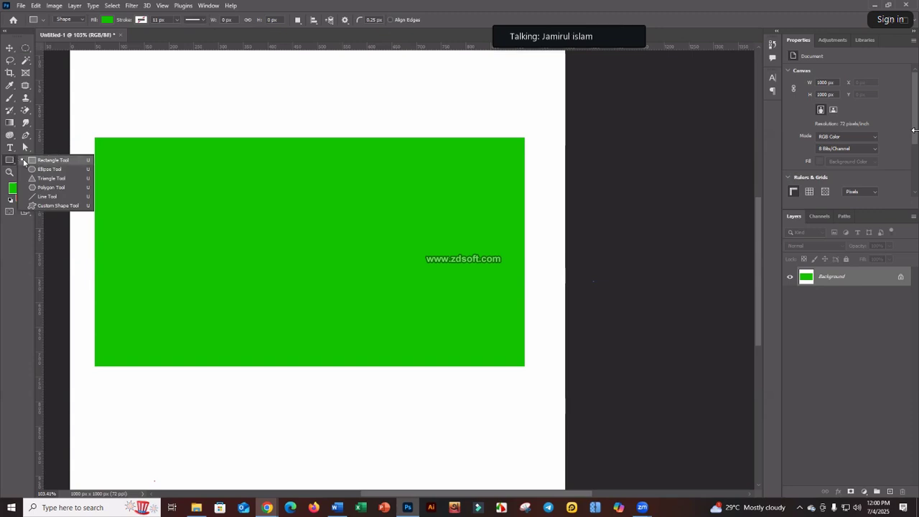
{"action": "left_click", "coordinate": [12, 161]}
{"action": "left_click", "coordinate": [27, 48]}
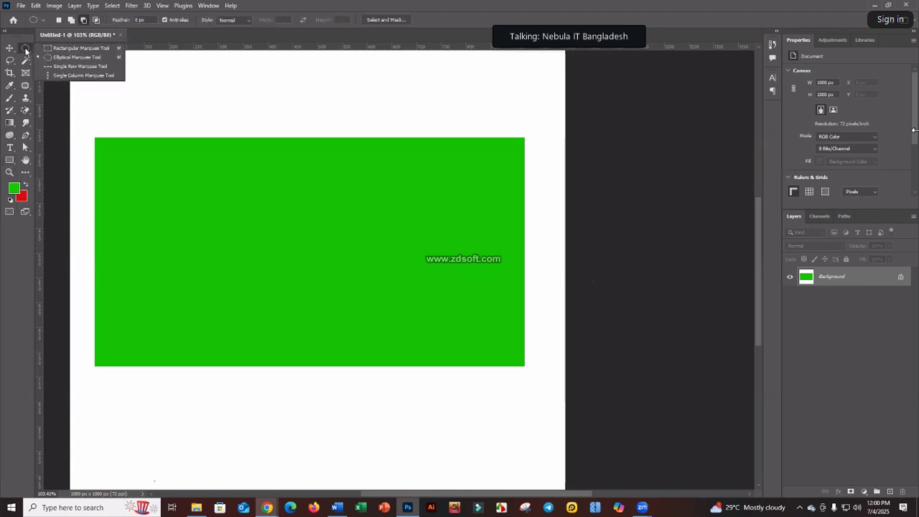
{"action": "left_click", "coordinate": [65, 57]}
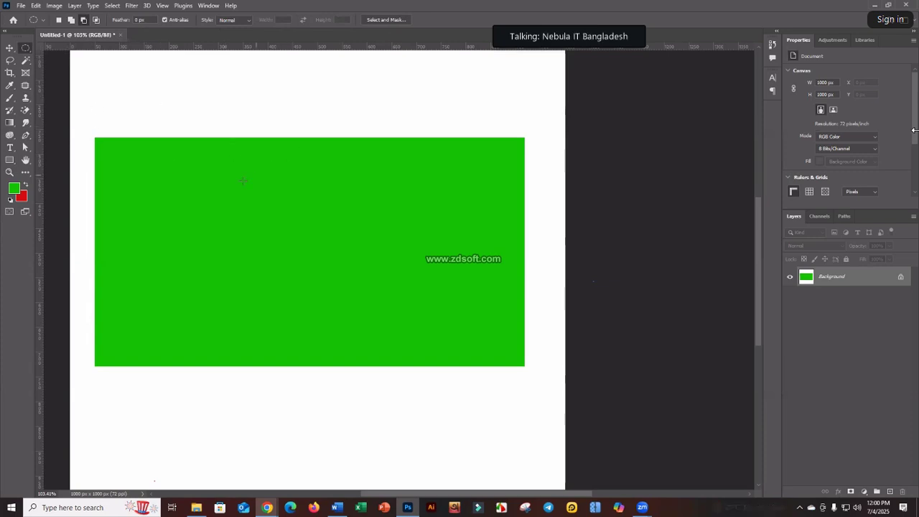
{"action": "left_click_drag", "start_coordinate": [343, 124], "coordinate": [344, 189]}
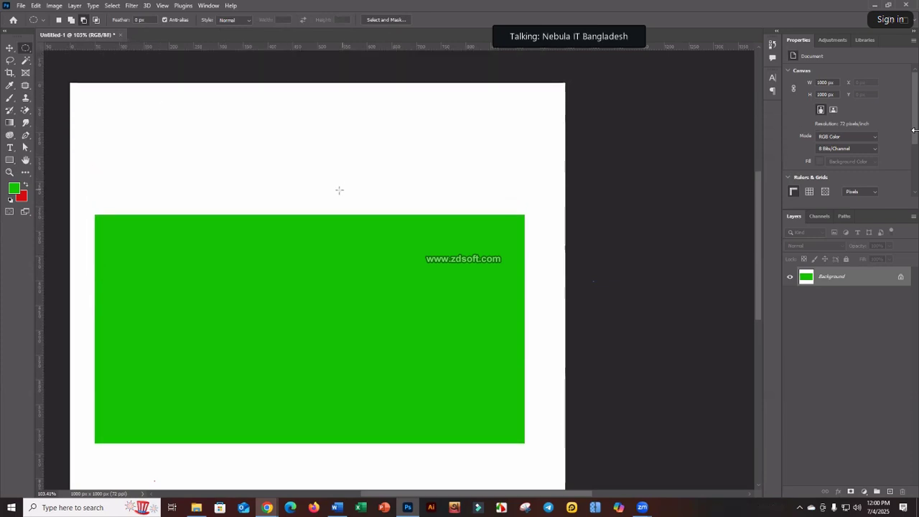
{"action": "left_click_drag", "start_coordinate": [185, 125], "coordinate": [445, 417]}
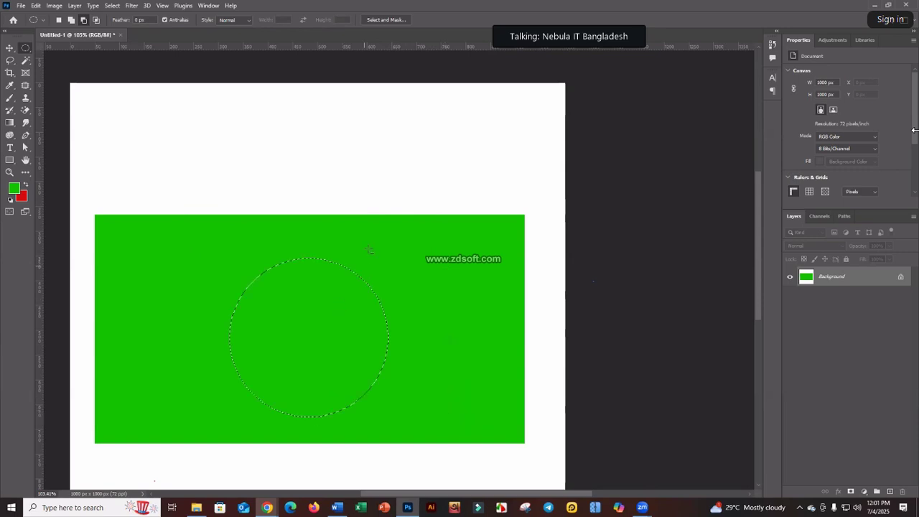
{"action": "scroll", "coordinate": [368, 250], "scroll_direction": "down", "scroll_amount": 1}
{"action": "scroll", "coordinate": [402, 288], "scroll_direction": "up", "scroll_amount": 4}
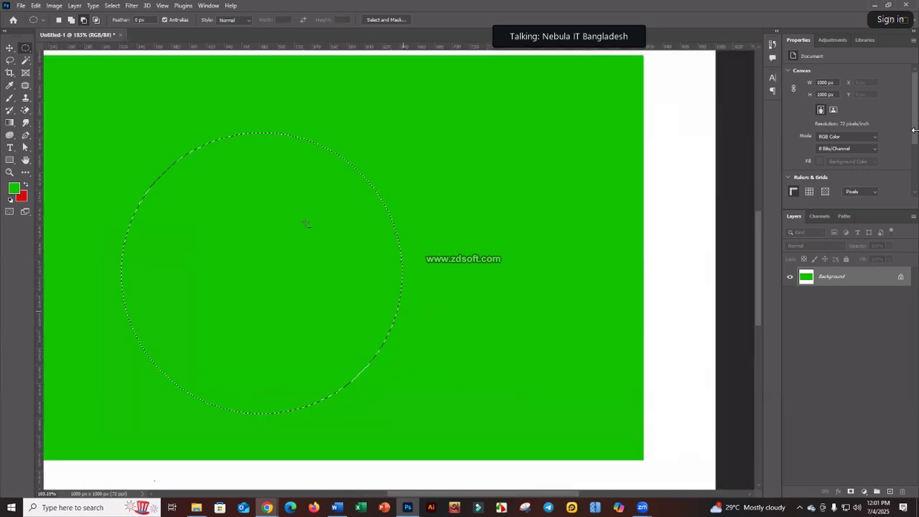
{"action": "scroll", "coordinate": [306, 223], "scroll_direction": "down", "scroll_amount": 4}
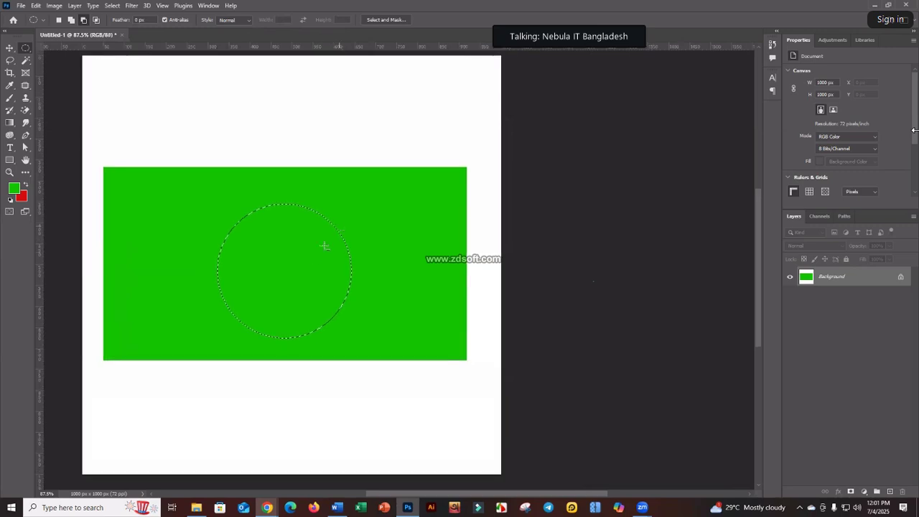
- Fill the circular selection in the green rectangle with the red background color and deselect it
{"action": "scroll", "coordinate": [313, 258], "scroll_direction": "up", "scroll_amount": 2}
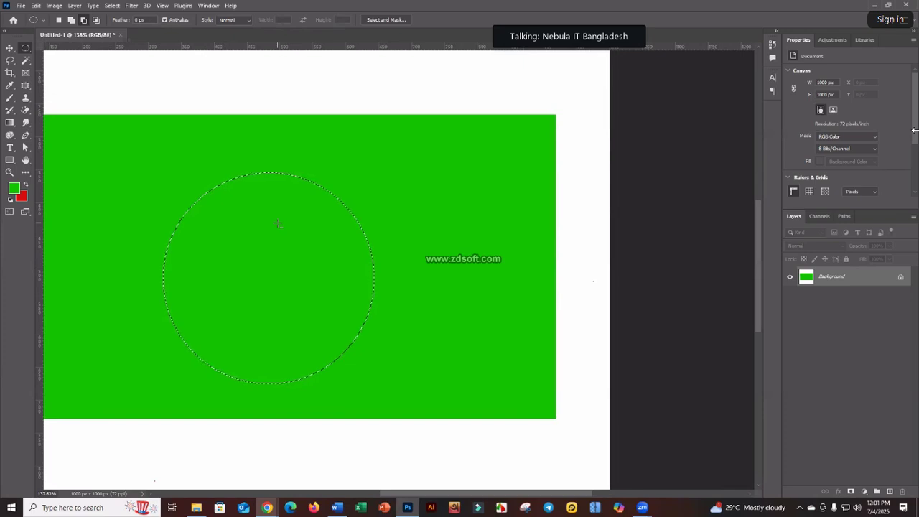
{"action": "key", "text": "ctrl+BackSpace"}
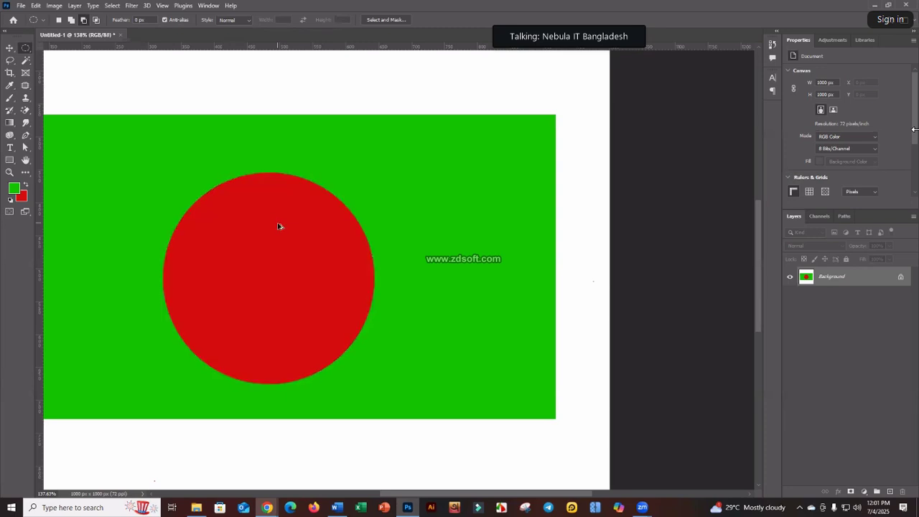
{"action": "right_click", "coordinate": [280, 227]}
{"action": "left_click", "coordinate": [298, 234]}
{"action": "right_click", "coordinate": [297, 234]}
{"action": "left_click", "coordinate": [302, 231]}
{"action": "scroll", "coordinate": [345, 130], "scroll_direction": "down", "scroll_amount": 3}
{"action": "scroll", "coordinate": [346, 130], "scroll_direction": "down", "scroll_amount": 2}
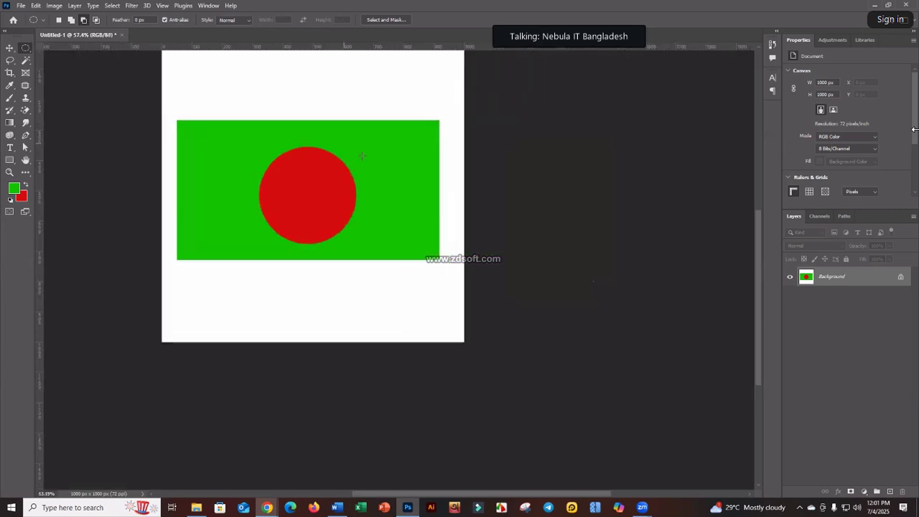
{"action": "scroll", "coordinate": [289, 133], "scroll_direction": "up", "scroll_amount": 4}
{"action": "right_click", "coordinate": [29, 49]}
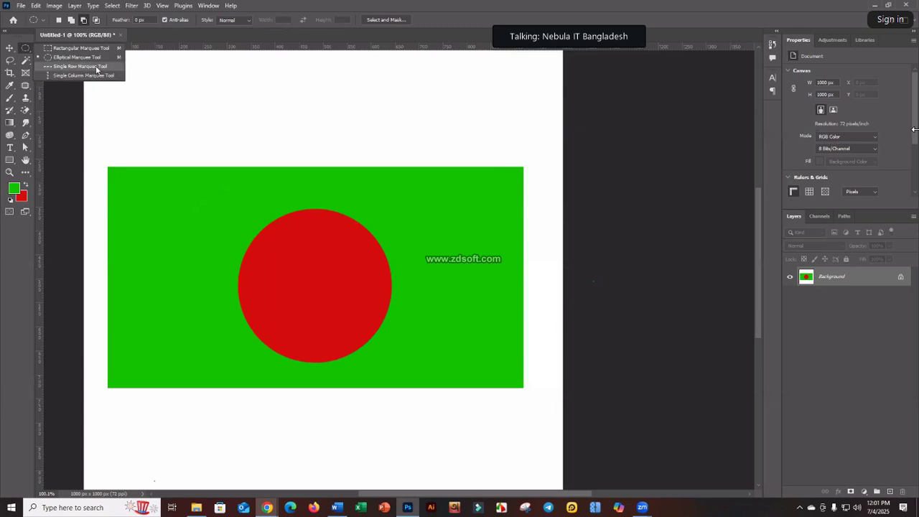
{"action": "left_click", "coordinate": [85, 67]}
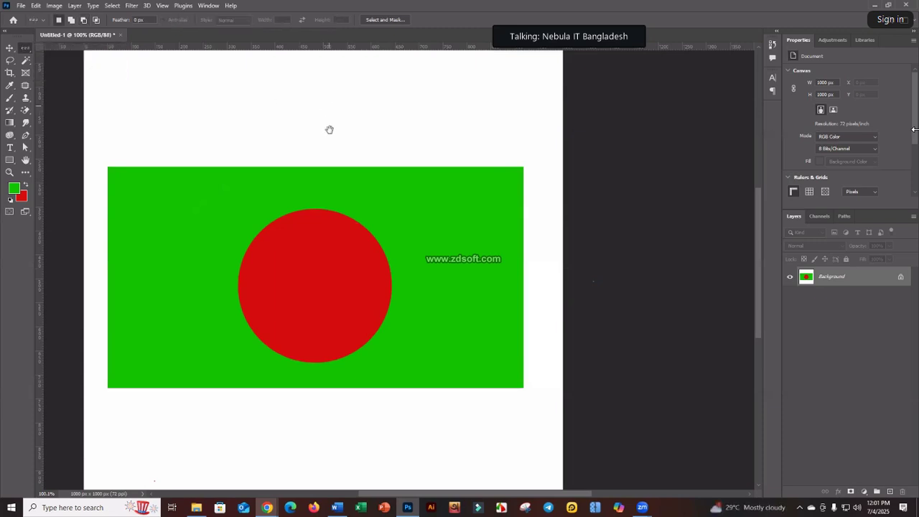
{"action": "scroll", "coordinate": [215, 137], "scroll_direction": "up", "scroll_amount": 2}
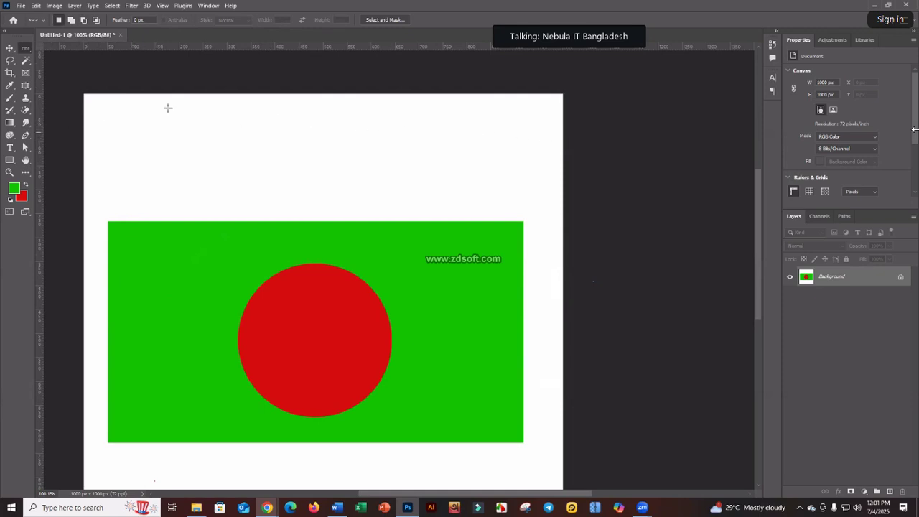
{"action": "right_click", "coordinate": [23, 51]}
{"action": "left_click", "coordinate": [77, 75]}
{"action": "scroll", "coordinate": [138, 96], "scroll_direction": "down", "scroll_amount": 2}
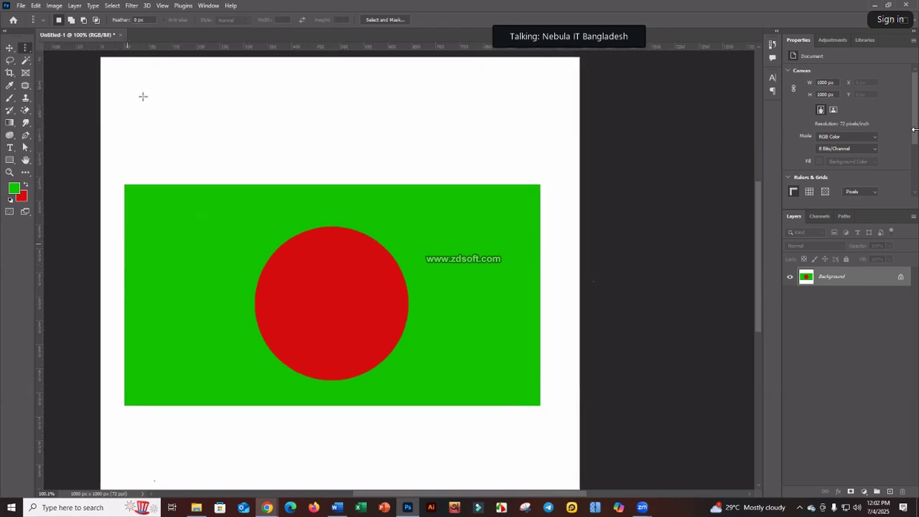
{"action": "scroll", "coordinate": [146, 146], "scroll_direction": "up", "scroll_amount": 2}
- Select a one-pixel row across the white area above the flag, fill it with the green foreground color, and deselect
{"action": "right_click", "coordinate": [31, 52]}
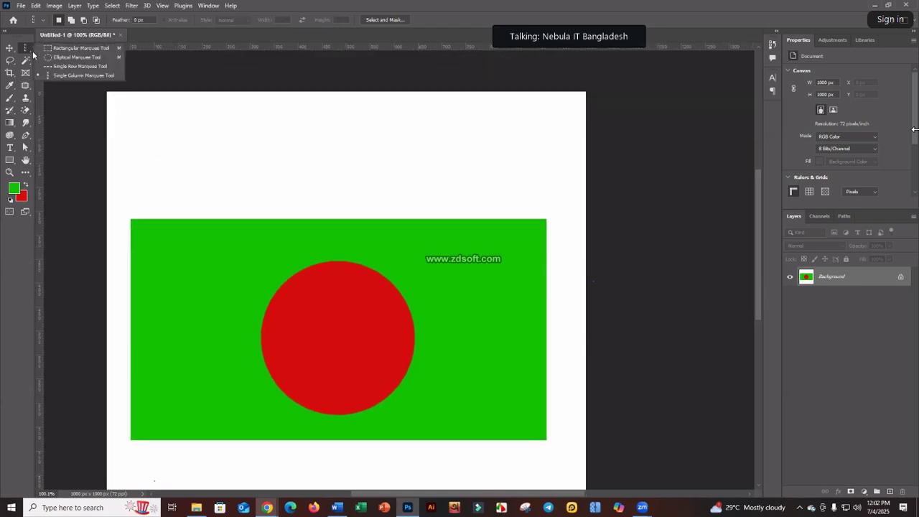
{"action": "left_click", "coordinate": [70, 72]}
{"action": "left_click_drag", "start_coordinate": [354, 142], "coordinate": [387, 190]}
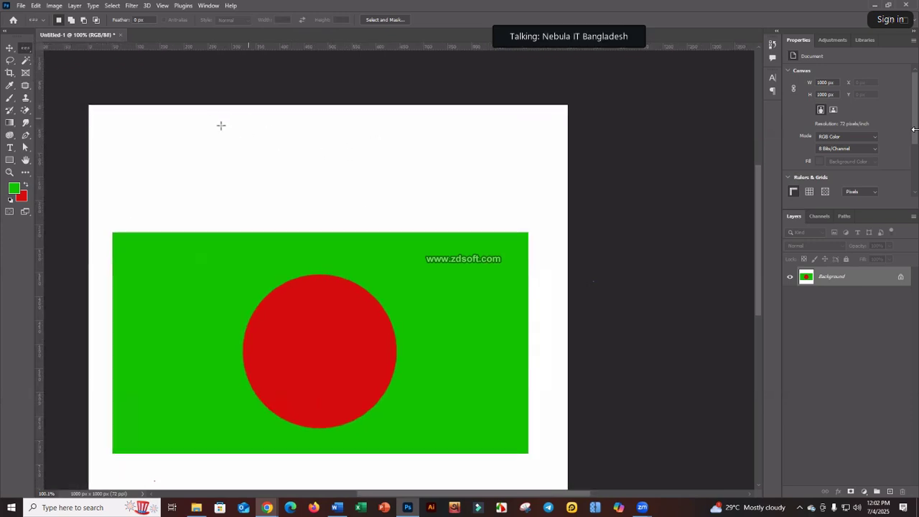
{"action": "left_click", "coordinate": [272, 138]}
{"action": "key", "text": "alt+BackSpace"}
{"action": "key", "text": "ctrl+d"}
- Examine the one-pixel green row up close and its extent across the canvas
{"action": "scroll", "coordinate": [232, 109], "scroll_direction": "up", "scroll_amount": 3}
{"action": "scroll", "coordinate": [322, 215], "scroll_direction": "up", "scroll_amount": 6}
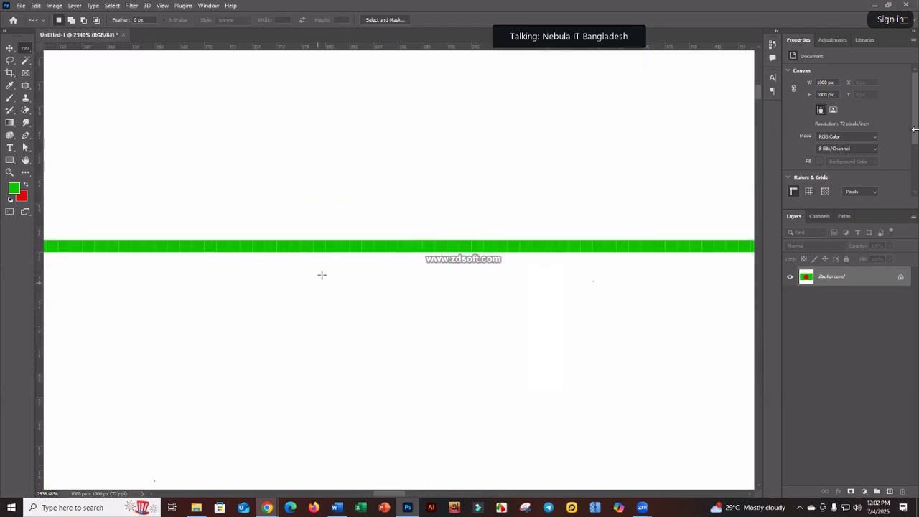
{"action": "scroll", "coordinate": [328, 231], "scroll_direction": "up", "scroll_amount": 3}
{"action": "scroll", "coordinate": [328, 232], "scroll_direction": "up", "scroll_amount": 2}
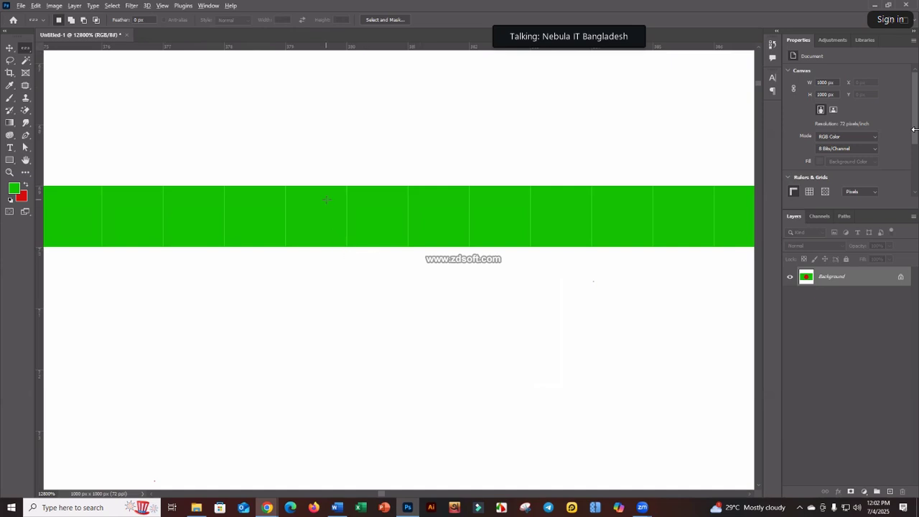
{"action": "scroll", "coordinate": [378, 206], "scroll_direction": "down", "scroll_amount": 6}
{"action": "scroll", "coordinate": [314, 206], "scroll_direction": "down", "scroll_amount": 5}
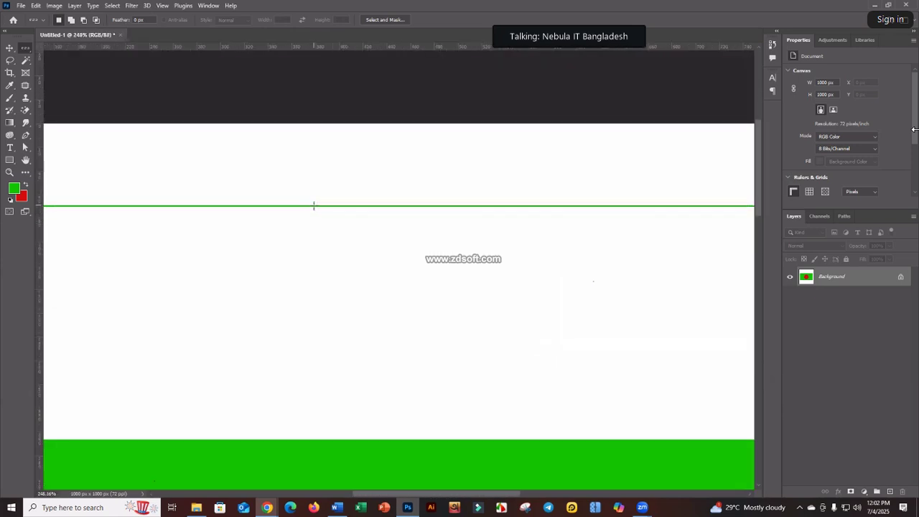
{"action": "scroll", "coordinate": [314, 209], "scroll_direction": "up", "scroll_amount": 3}
{"action": "scroll", "coordinate": [295, 194], "scroll_direction": "down", "scroll_amount": 3}
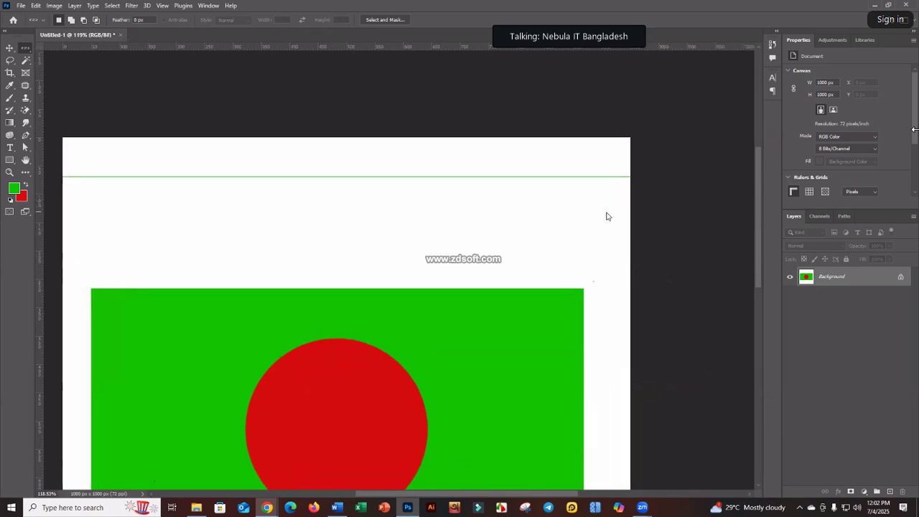
{"action": "scroll", "coordinate": [357, 191], "scroll_direction": "down", "scroll_amount": 1}
{"action": "scroll", "coordinate": [361, 191], "scroll_direction": "up", "scroll_amount": 1}
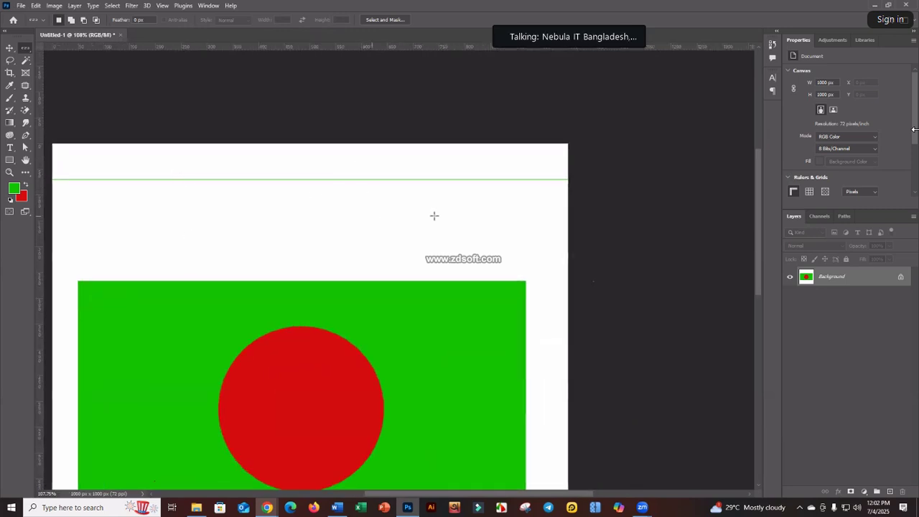
- Select a one-pixel column near the canvas's left edge, fill it with the red background color, and deselect
{"action": "left_click_drag", "start_coordinate": [152, 210], "coordinate": [194, 196]}
{"action": "right_click", "coordinate": [25, 48]}
{"action": "left_click", "coordinate": [69, 79]}
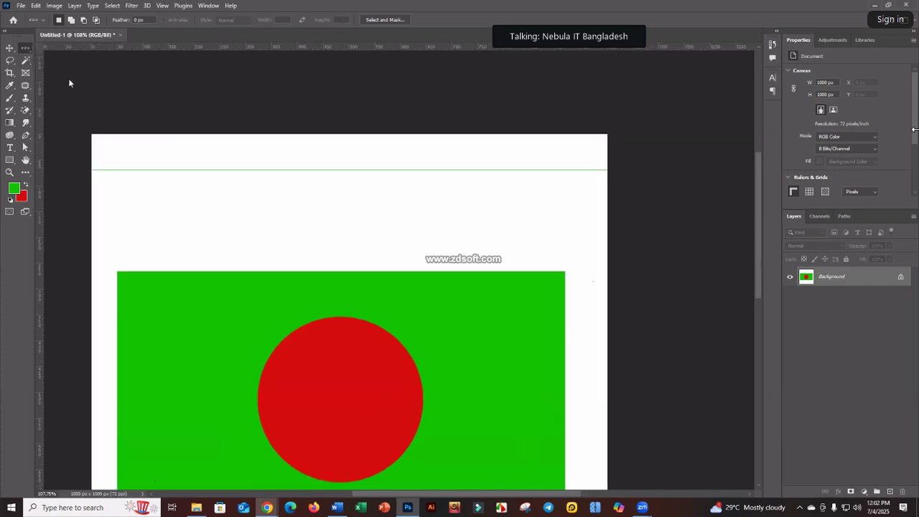
{"action": "left_click", "coordinate": [129, 201]}
{"action": "scroll", "coordinate": [200, 192], "scroll_direction": "down", "scroll_amount": 3}
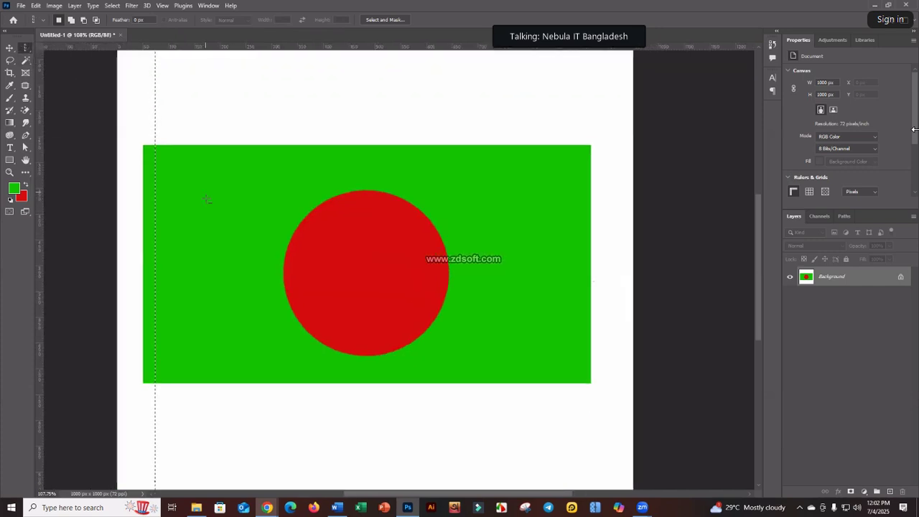
{"action": "scroll", "coordinate": [161, 90], "scroll_direction": "down", "scroll_amount": 3}
{"action": "scroll", "coordinate": [168, 370], "scroll_direction": "up", "scroll_amount": 15}
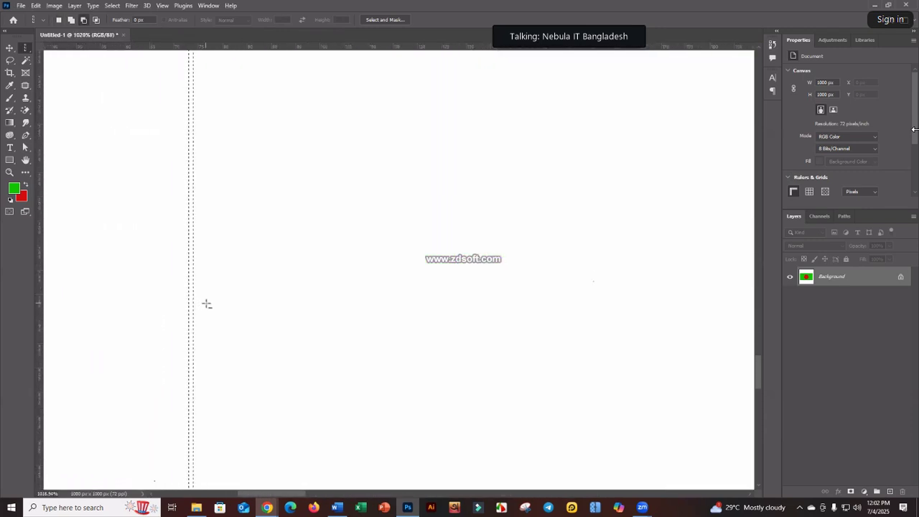
{"action": "scroll", "coordinate": [198, 307], "scroll_direction": "down", "scroll_amount": 15}
{"action": "scroll", "coordinate": [201, 147], "scroll_direction": "up", "scroll_amount": 10}
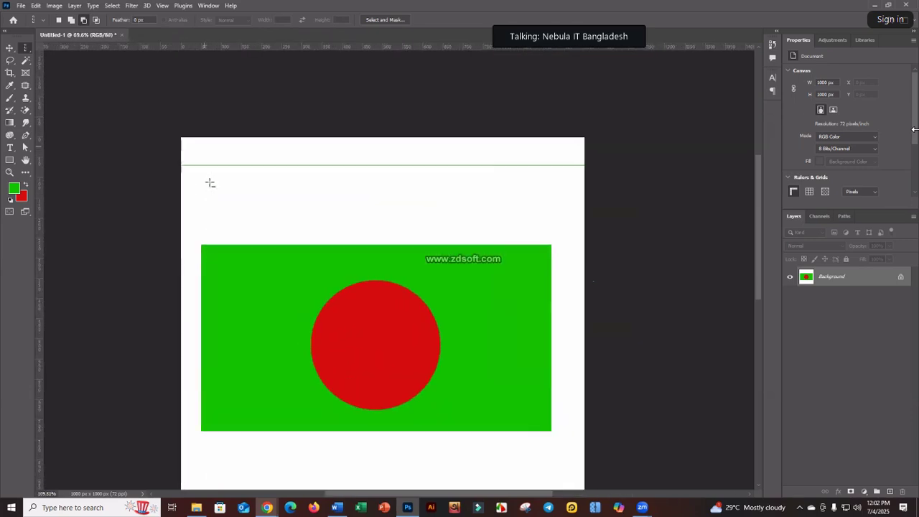
{"action": "key", "text": "ctrl+BackSpace"}
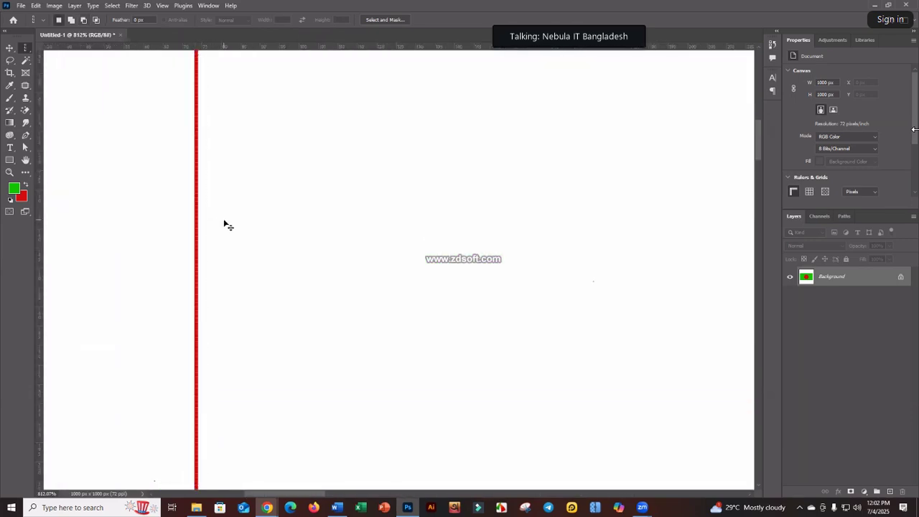
{"action": "scroll", "coordinate": [206, 219], "scroll_direction": "up", "scroll_amount": 3}
{"action": "scroll", "coordinate": [162, 308], "scroll_direction": "down", "scroll_amount": 6}
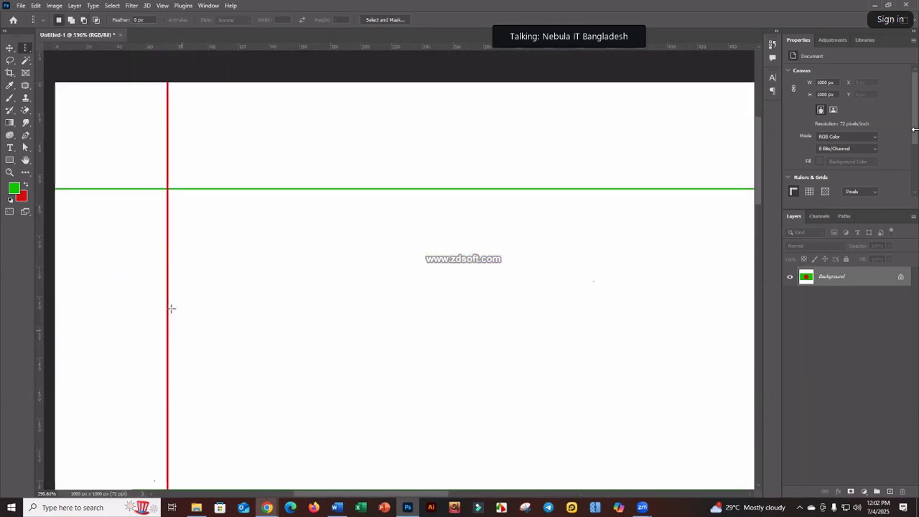
{"action": "scroll", "coordinate": [162, 226], "scroll_direction": "down", "scroll_amount": 2}
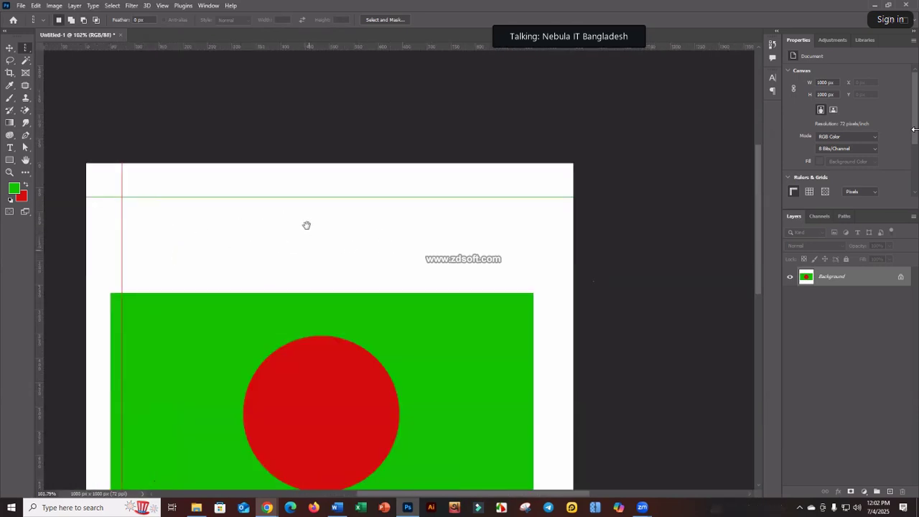
{"action": "left_click_drag", "start_coordinate": [308, 248], "coordinate": [307, 207]}
{"action": "right_click", "coordinate": [22, 47]}
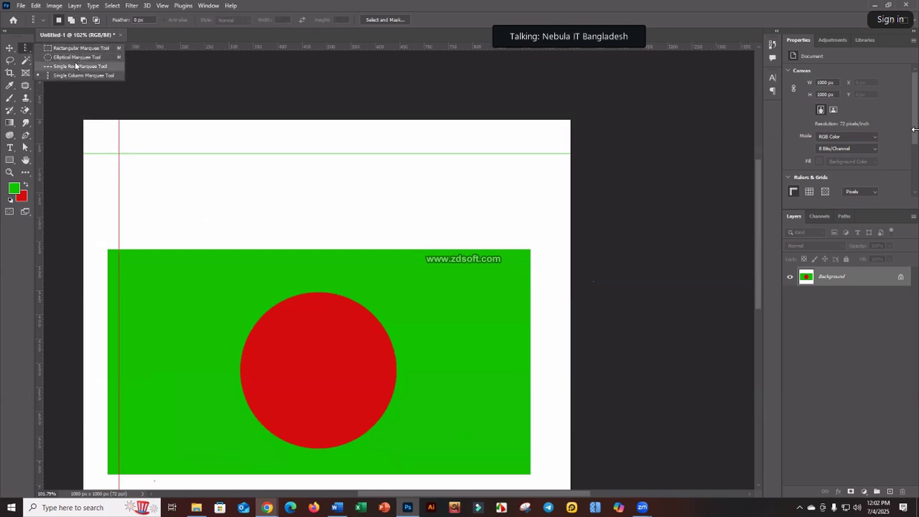
{"action": "left_click", "coordinate": [25, 49]}
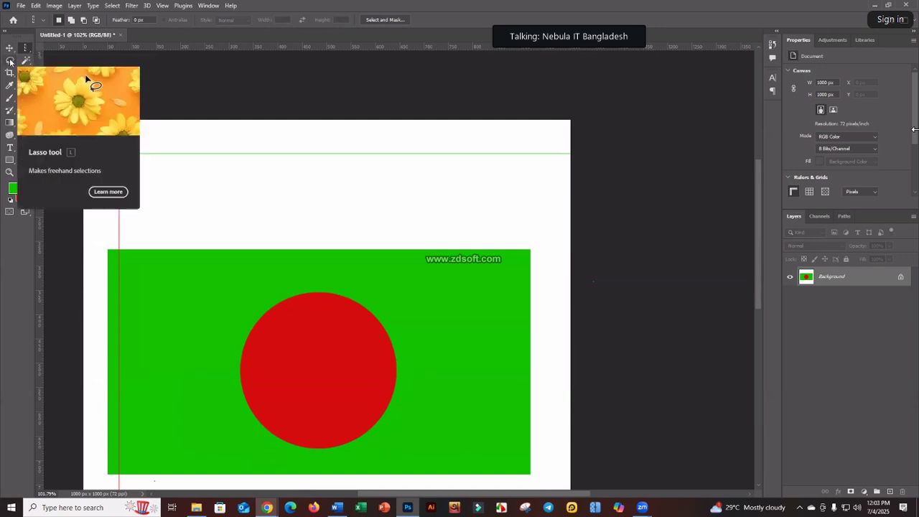
{"action": "left_click", "coordinate": [10, 61]}
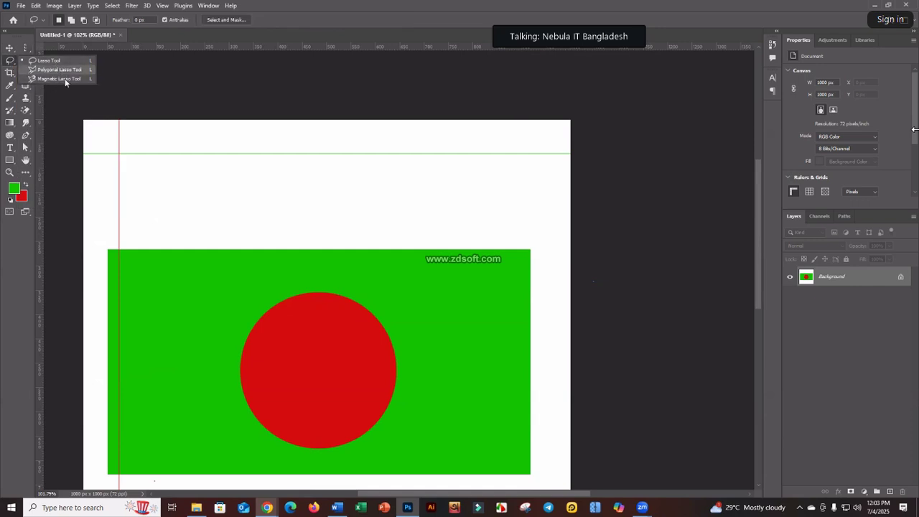
- Draw a rectangular marquee selection over the flag's upper-left area and clear the selection
{"action": "left_click", "coordinate": [25, 48]}
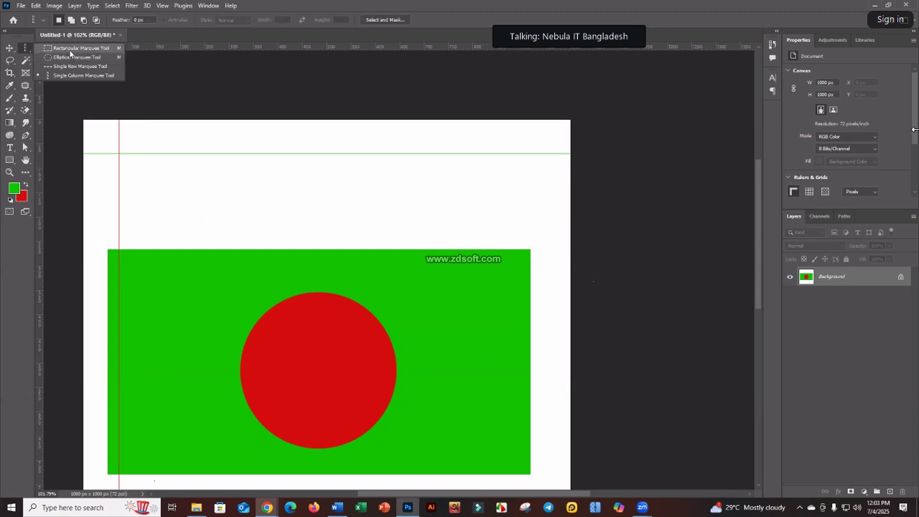
{"action": "left_click", "coordinate": [69, 49]}
{"action": "left_click_drag", "start_coordinate": [150, 156], "coordinate": [294, 301]}
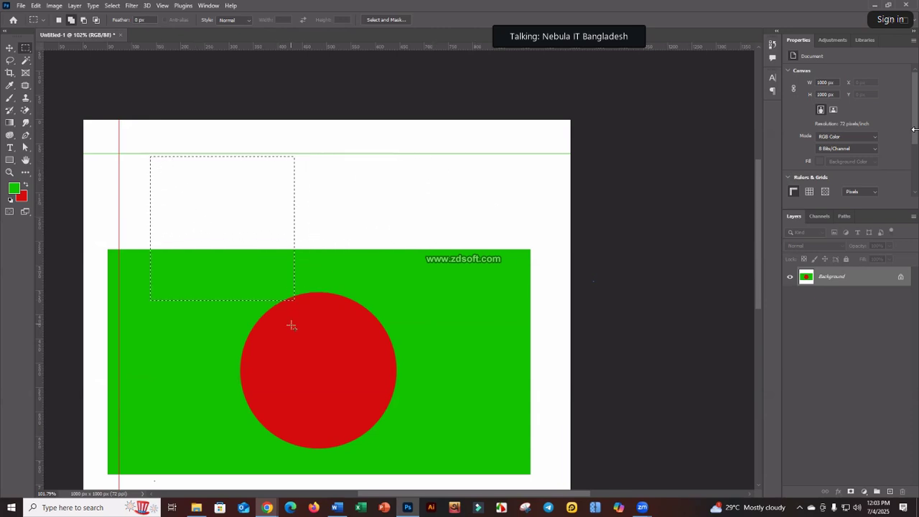
{"action": "left_click_drag", "start_coordinate": [449, 204], "coordinate": [569, 227]}
{"action": "left_click", "coordinate": [347, 248]}
{"action": "right_click", "coordinate": [27, 48]}
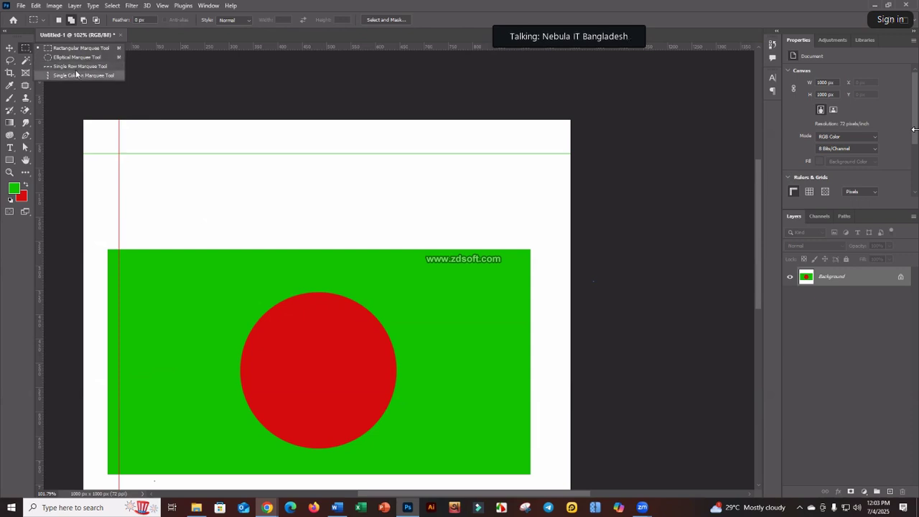
{"action": "left_click", "coordinate": [72, 66]}
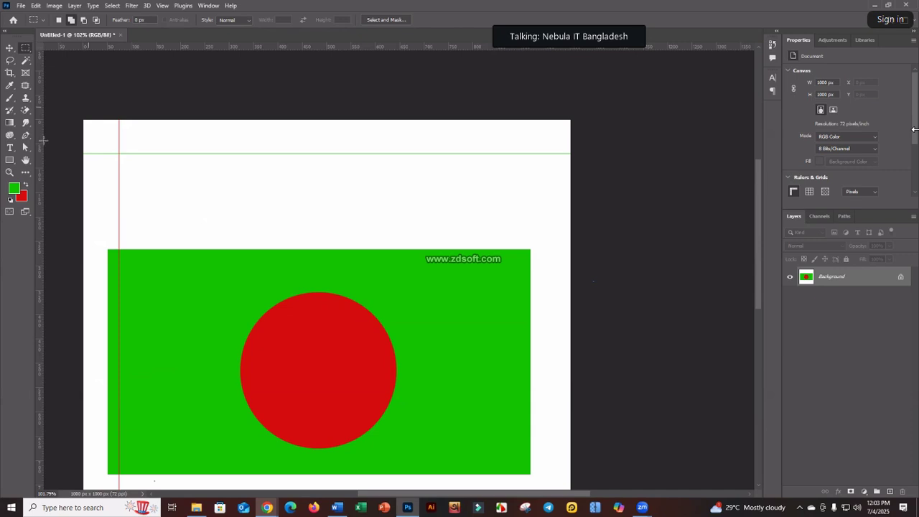
{"action": "right_click", "coordinate": [24, 50]}
{"action": "left_click", "coordinate": [24, 51]}
- Draw a jagged freehand Lasso selection across the upper canvas and the flag, and fill it with the green foreground color
{"action": "left_click", "coordinate": [10, 61]}
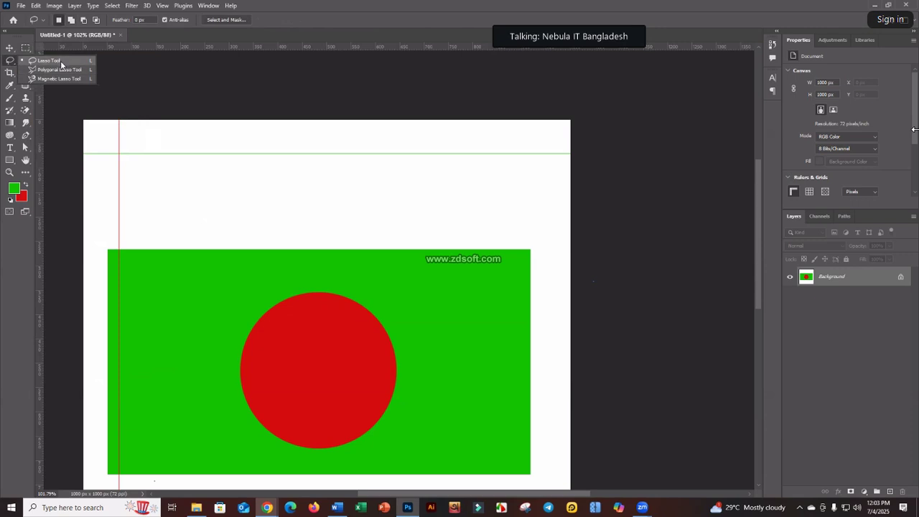
{"action": "left_click", "coordinate": [216, 164]}
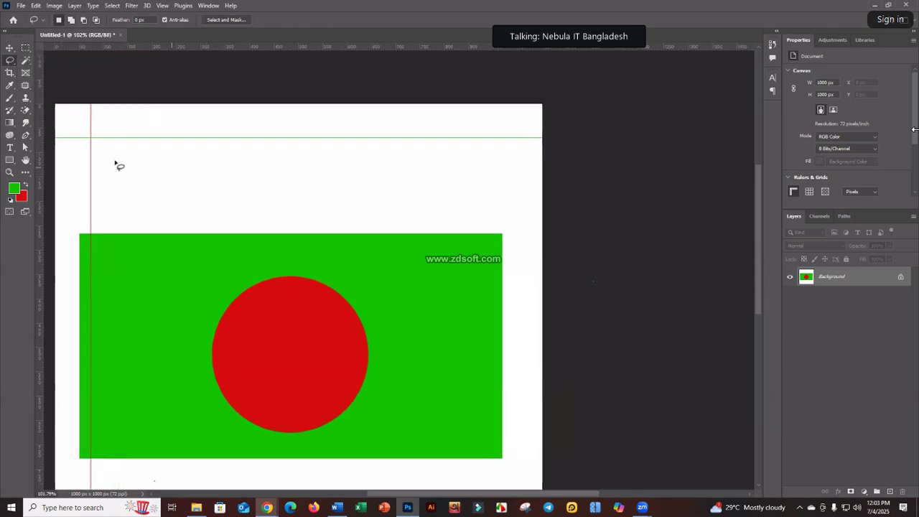
{"action": "mouse_move", "coordinate": [115, 161]}
{"action": "left_mouse_down"}
{"action": "mouse_move", "coordinate": [141, 139]}
{"action": "mouse_move", "coordinate": [194, 152]}
{"action": "mouse_move", "coordinate": [263, 134]}
{"action": "mouse_move", "coordinate": [468, 155]}
{"action": "mouse_move", "coordinate": [501, 201]}
{"action": "mouse_move", "coordinate": [485, 325]}
{"action": "left_mouse_up"}
{"action": "mouse_move", "coordinate": [256, 342]}
{"action": "left_mouse_down"}
{"action": "mouse_move", "coordinate": [164, 324]}
{"action": "mouse_move", "coordinate": [200, 220]}
{"action": "left_mouse_up"}
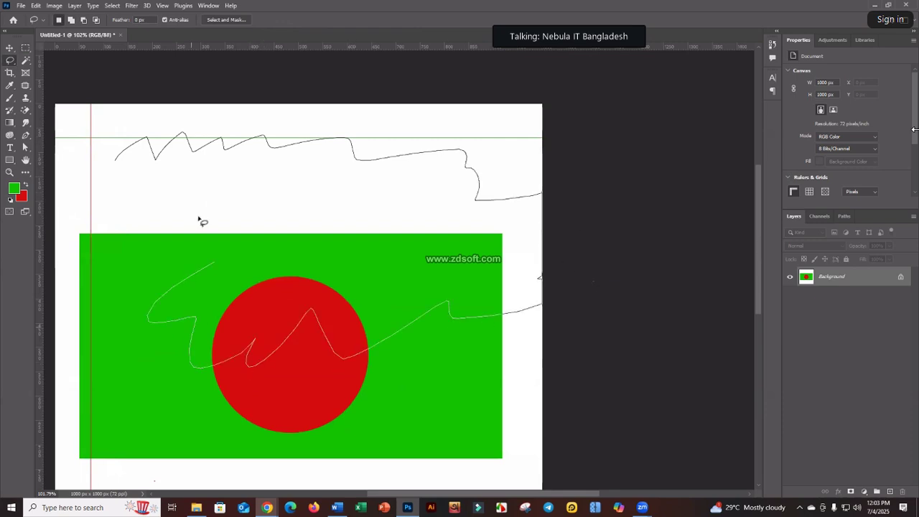
{"action": "left_click_drag", "start_coordinate": [2, 167], "coordinate": [3, 169]}
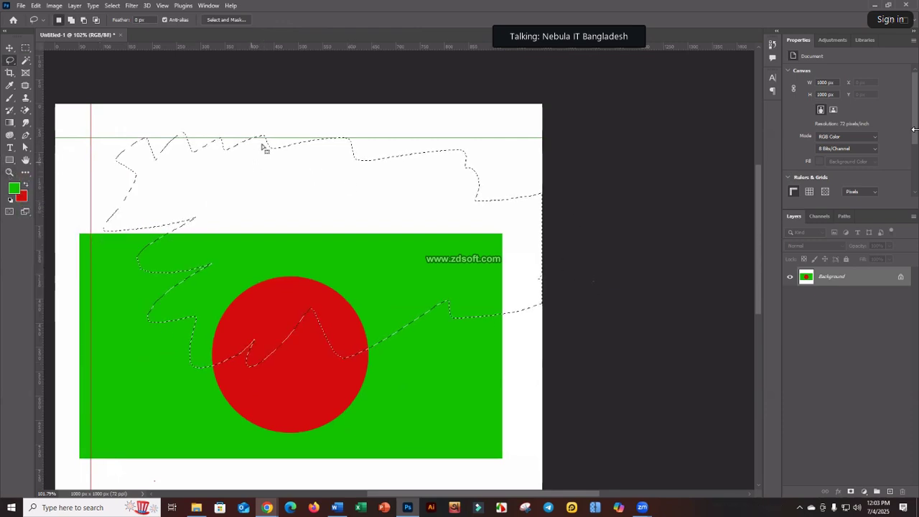
{"action": "left_click", "coordinate": [26, 48]}
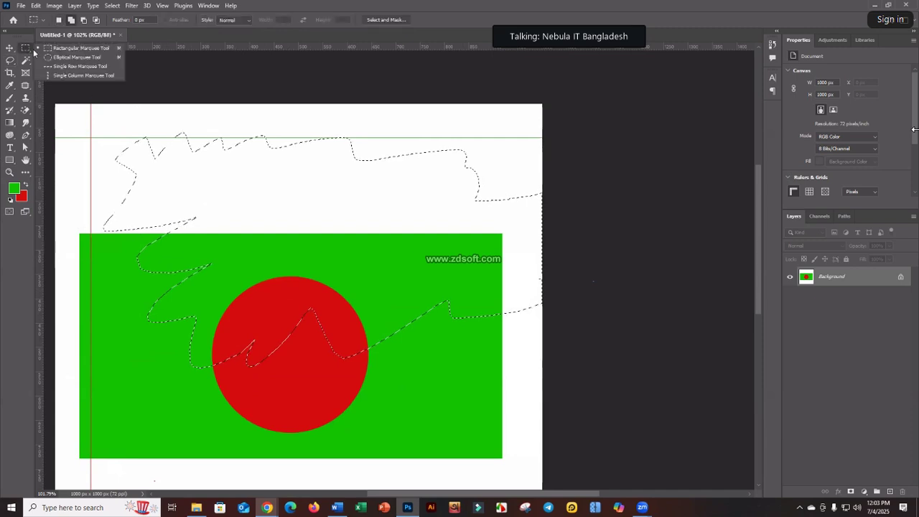
{"action": "left_click", "coordinate": [10, 60]}
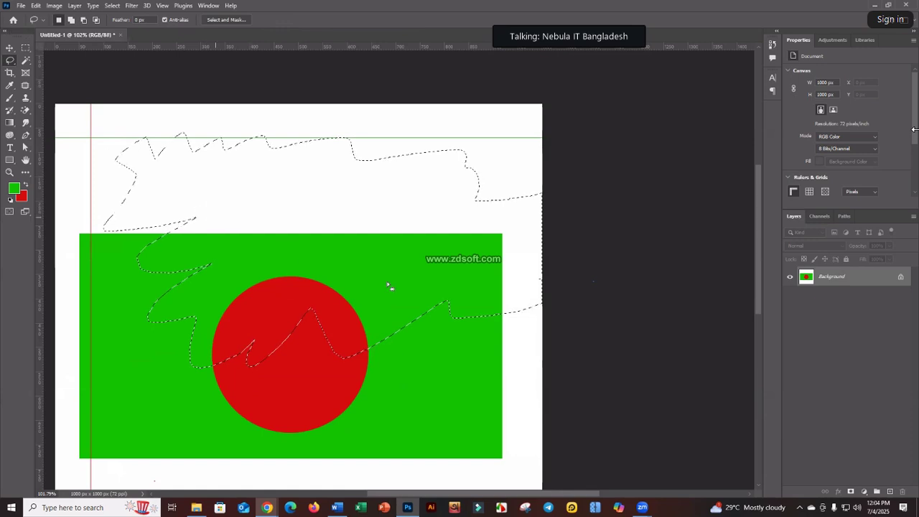
{"action": "key", "text": "alt+BackSpace"}
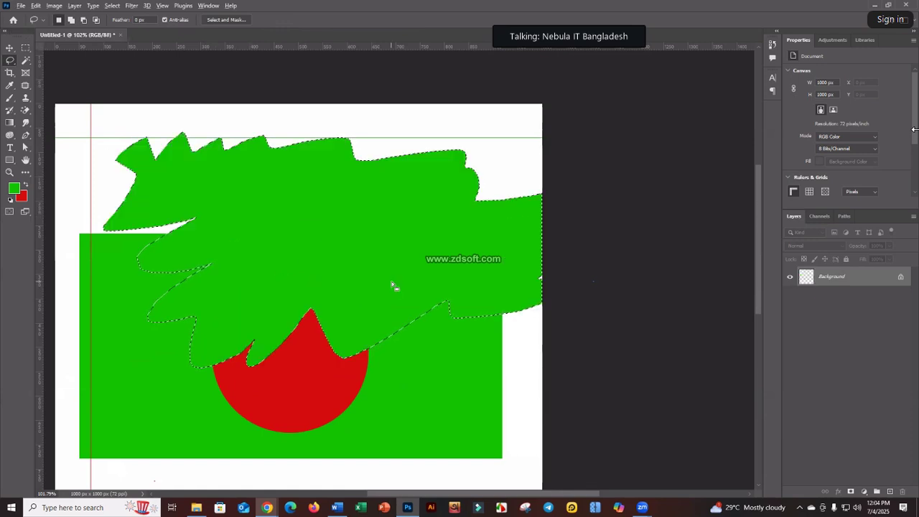
- Refill the jagged Lasso selection alternately with the red background and green foreground colors, then undo the fills and deselect
{"action": "key", "text": "ctrl+BackSpace"}
{"action": "key", "text": "alt+BackSpace"}
{"action": "key", "text": "ctrl+BackSpace"}
{"action": "key", "text": "alt+BackSpace"}
{"action": "key", "text": "ctrl+z"}
{"action": "key", "text": "ctrl+d"}
- Draw small freehand Lasso selections in the white area above the flag, try a green foreground fill, and clear it all
{"action": "scroll", "coordinate": [234, 247], "scroll_direction": "up", "scroll_amount": 2}
{"action": "mouse_move", "coordinate": [176, 188]}
{"action": "left_mouse_down"}
{"action": "mouse_move", "coordinate": [202, 181]}
{"action": "mouse_move", "coordinate": [198, 206]}
{"action": "mouse_move", "coordinate": [174, 206]}
{"action": "mouse_move", "coordinate": [185, 175]}
{"action": "left_mouse_up"}
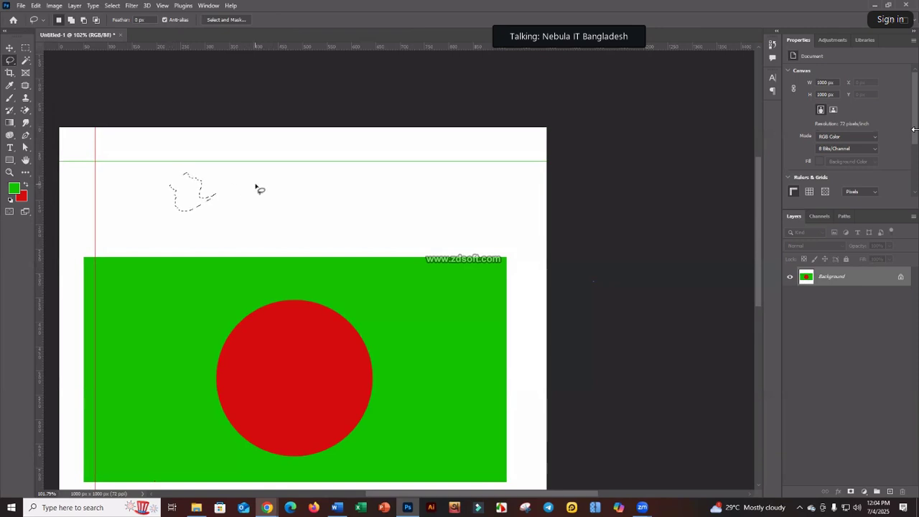
{"action": "mouse_move", "coordinate": [246, 188]}
{"action": "left_mouse_down"}
{"action": "mouse_move", "coordinate": [292, 190]}
{"action": "mouse_move", "coordinate": [276, 226]}
{"action": "mouse_move", "coordinate": [253, 196]}
{"action": "left_mouse_up"}
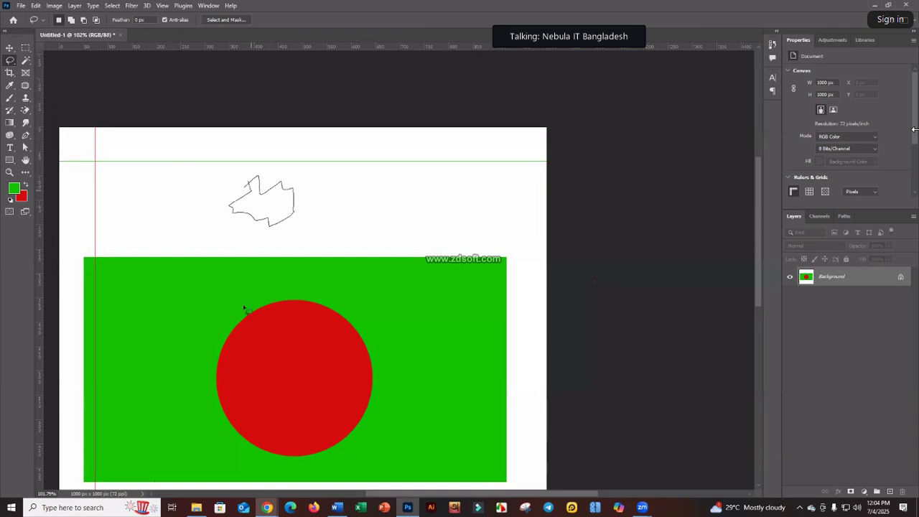
{"action": "key", "text": "alt+BackSpace"}
{"action": "key", "text": "ctrl+z"}
{"action": "key", "text": "ctrl+d"}
- Draw a large jagged Lasso selection over the upper canvas and red circle, then a small one near the top, deselecting each
{"action": "scroll", "coordinate": [68, 111], "scroll_direction": "down", "scroll_amount": 1}
{"action": "mouse_move", "coordinate": [137, 164]}
{"action": "left_mouse_down"}
{"action": "mouse_move", "coordinate": [232, 126]}
{"action": "mouse_move", "coordinate": [449, 135]}
{"action": "mouse_move", "coordinate": [548, 174]}
{"action": "mouse_move", "coordinate": [479, 264]}
{"action": "mouse_move", "coordinate": [357, 271]}
{"action": "mouse_move", "coordinate": [321, 325]}
{"action": "mouse_move", "coordinate": [229, 327]}
{"action": "mouse_move", "coordinate": [189, 290]}
{"action": "mouse_move", "coordinate": [212, 270]}
{"action": "left_mouse_up"}
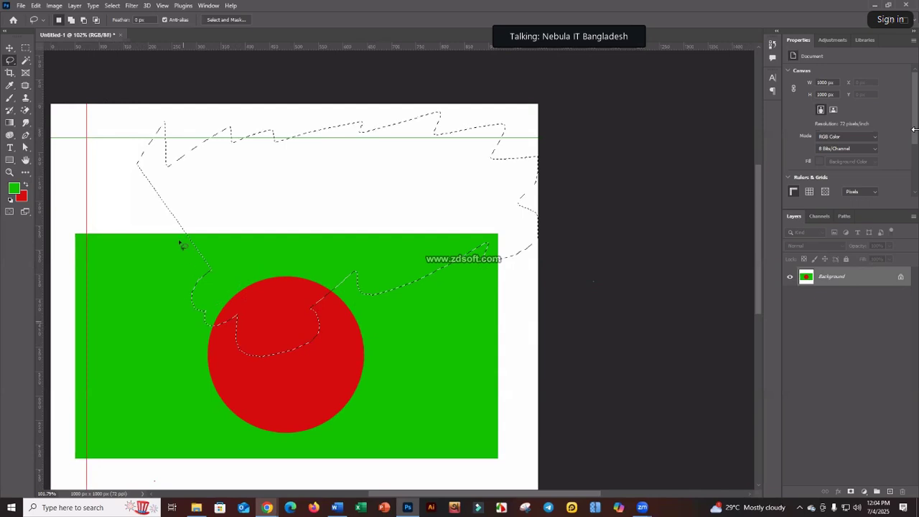
{"action": "key", "text": "ctrl+d"}
{"action": "mouse_move", "coordinate": [164, 117]}
{"action": "left_mouse_down"}
{"action": "mouse_move", "coordinate": [538, 388]}
{"action": "mouse_move", "coordinate": [130, 132]}
{"action": "left_mouse_up"}
{"action": "key", "text": "ctrl+d"}
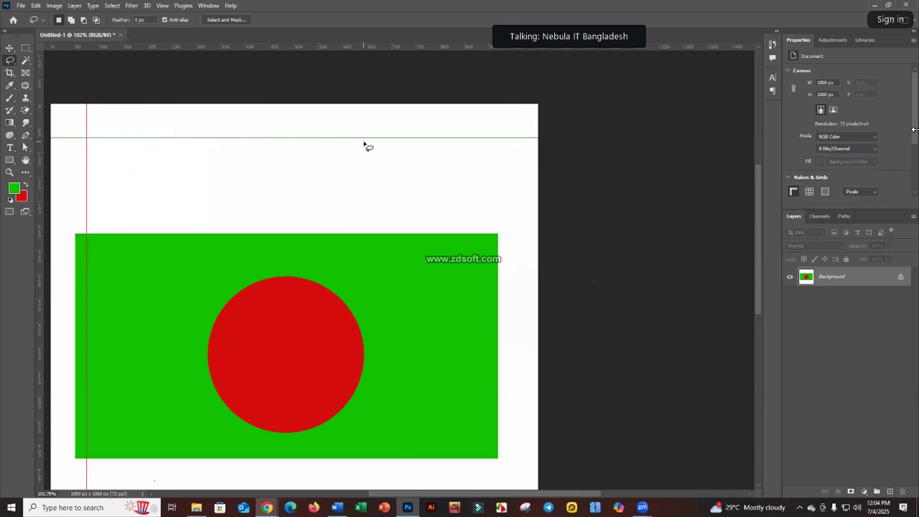
{"action": "right_click", "coordinate": [9, 62]}
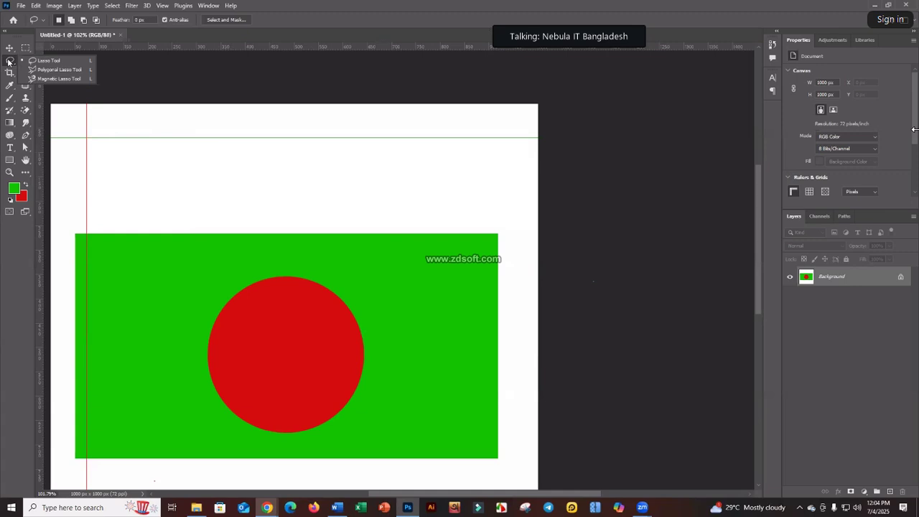
{"action": "left_click", "coordinate": [45, 61]}
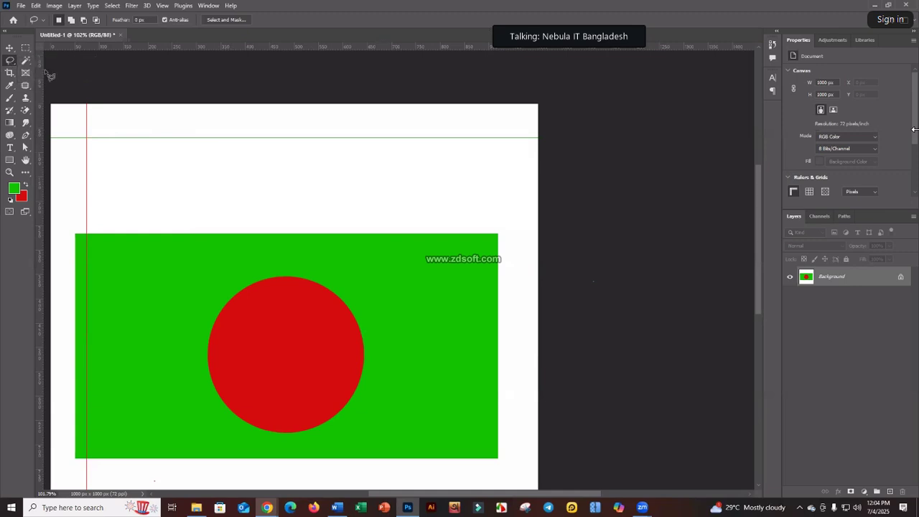
{"action": "scroll", "coordinate": [230, 144], "scroll_direction": "up", "scroll_amount": 5}
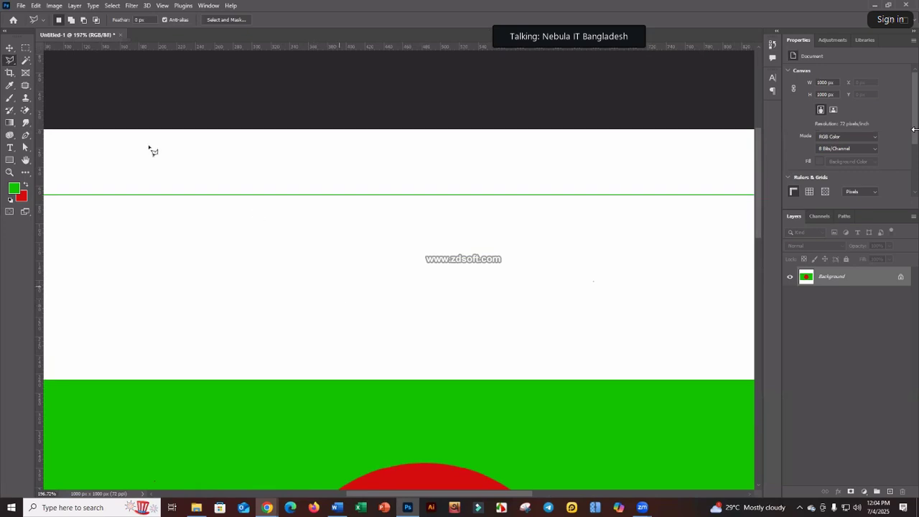
{"action": "right_click", "coordinate": [10, 62]}
{"action": "left_click", "coordinate": [35, 62]}
- Draw two elliptical marquee selections across the white area and the flag's upper edge, clearing each one
{"action": "right_click", "coordinate": [28, 49]}
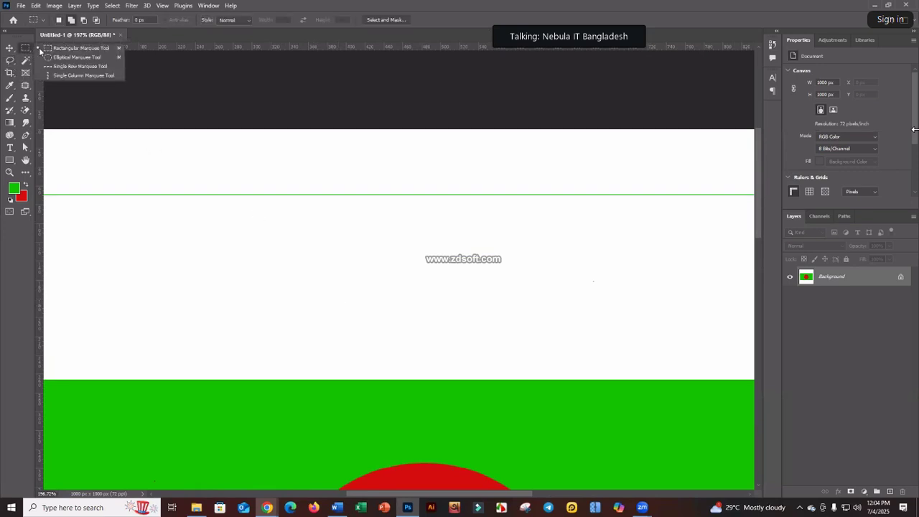
{"action": "left_click", "coordinate": [56, 58]}
{"action": "left_click_drag", "start_coordinate": [168, 165], "coordinate": [446, 383]}
{"action": "left_click", "coordinate": [421, 390]}
{"action": "left_click_drag", "start_coordinate": [168, 166], "coordinate": [395, 407]}
{"action": "left_click", "coordinate": [359, 284]}
- Draw a many-pointed, self-crossing Polygonal Lasso selection across the white area, the flag and the red circle, and deselect
{"action": "right_click", "coordinate": [11, 62]}
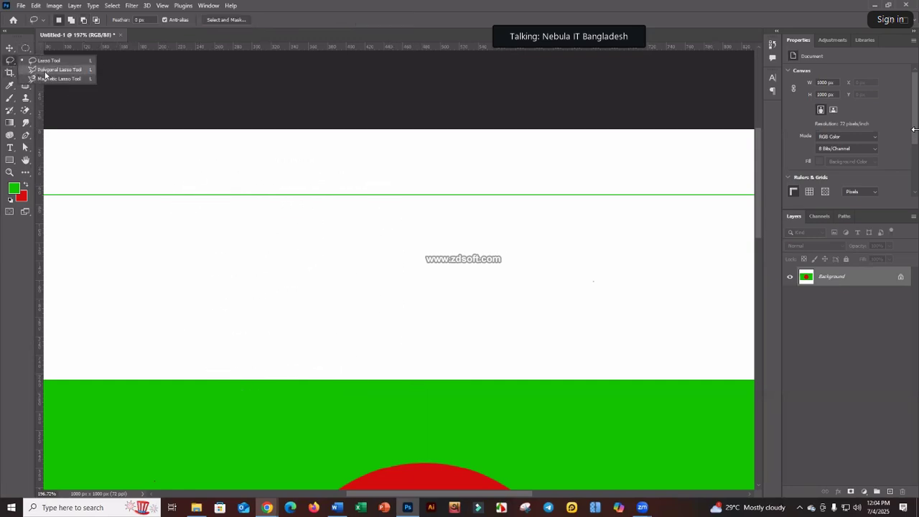
{"action": "left_click", "coordinate": [43, 72]}
{"action": "scroll", "coordinate": [251, 238], "scroll_direction": "down", "scroll_amount": 3}
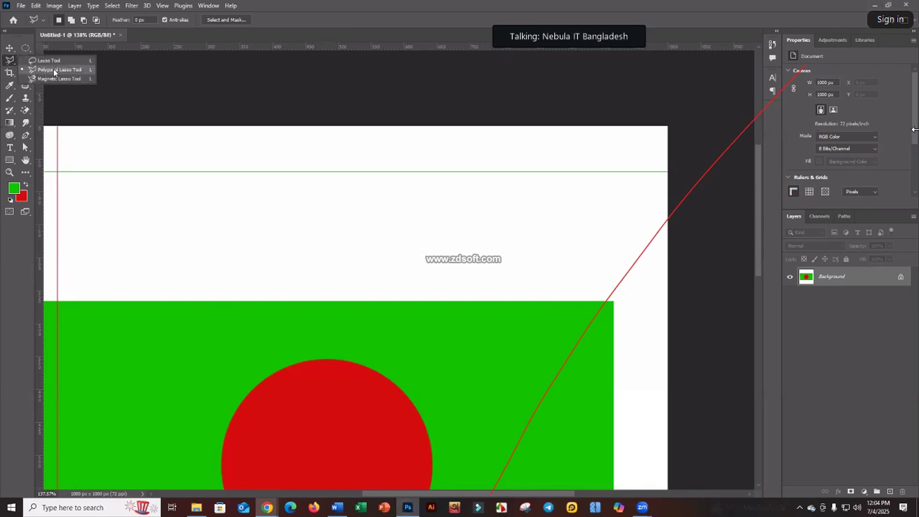
{"action": "left_click", "coordinate": [150, 189]}
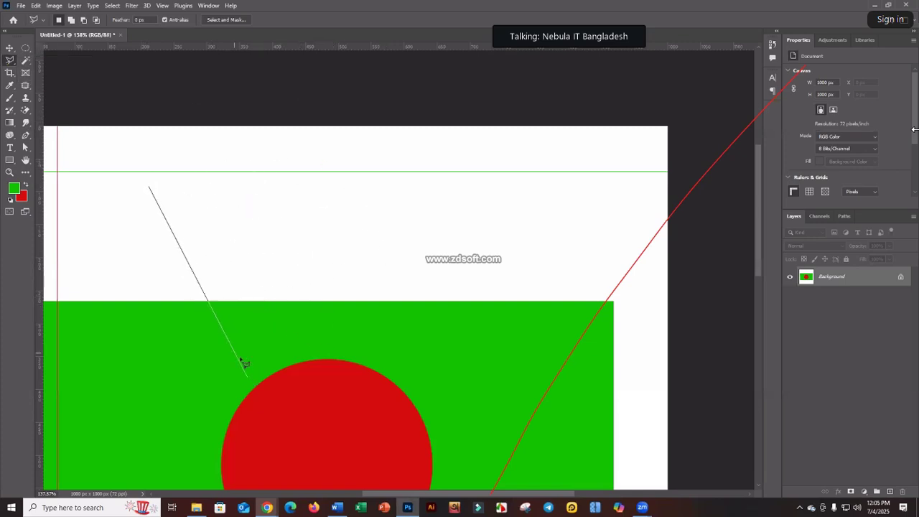
{"action": "left_click", "coordinate": [204, 383]}
{"action": "left_click", "coordinate": [329, 210]}
{"action": "left_click", "coordinate": [320, 370]}
{"action": "left_click", "coordinate": [412, 196]}
{"action": "left_click", "coordinate": [399, 346]}
{"action": "left_click", "coordinate": [487, 292]}
{"action": "left_click", "coordinate": [279, 226]}
{"action": "left_click", "coordinate": [405, 170]}
{"action": "left_click", "coordinate": [496, 372]}
{"action": "left_click", "coordinate": [509, 178]}
{"action": "left_click", "coordinate": [409, 357]}
{"action": "left_click", "coordinate": [360, 240]}
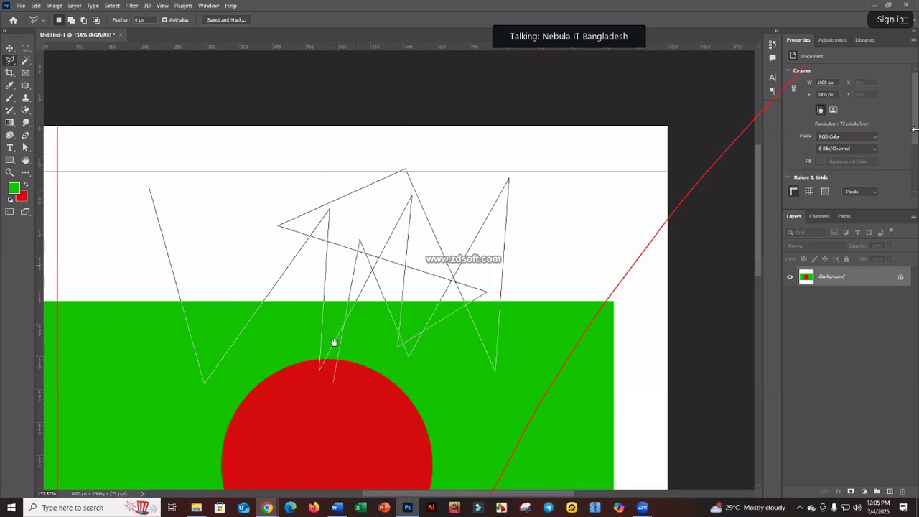
{"action": "scroll", "coordinate": [332, 366], "scroll_direction": "down", "scroll_amount": 3}
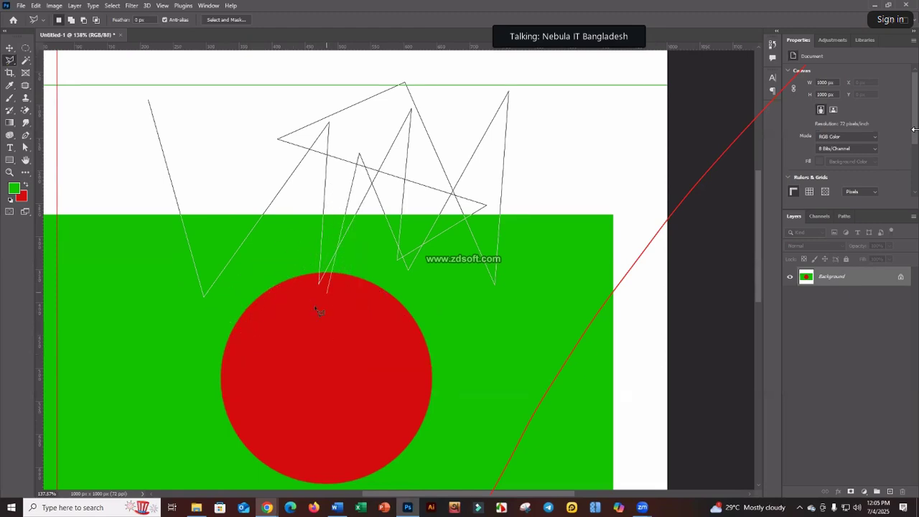
{"action": "left_click", "coordinate": [485, 346]}
{"action": "left_click", "coordinate": [308, 363]}
{"action": "left_click", "coordinate": [473, 279]}
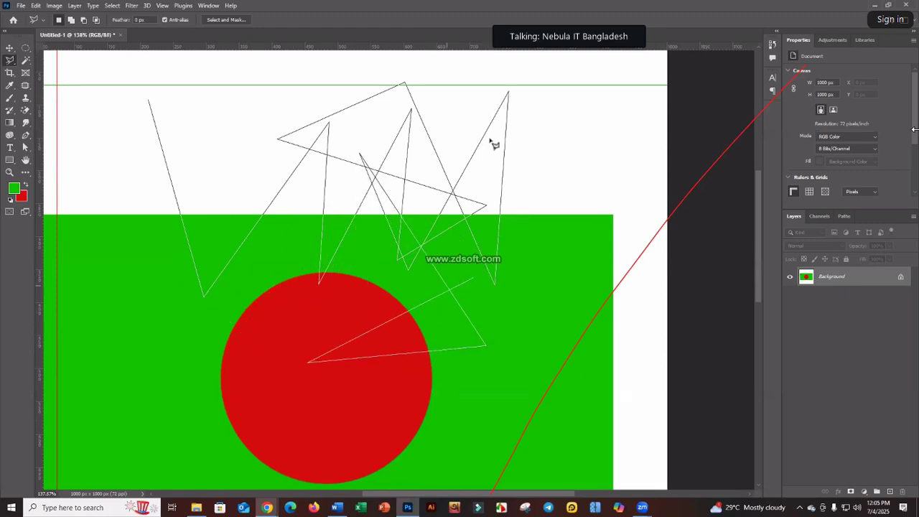
{"action": "left_click", "coordinate": [545, 256]}
{"action": "left_click", "coordinate": [532, 406]}
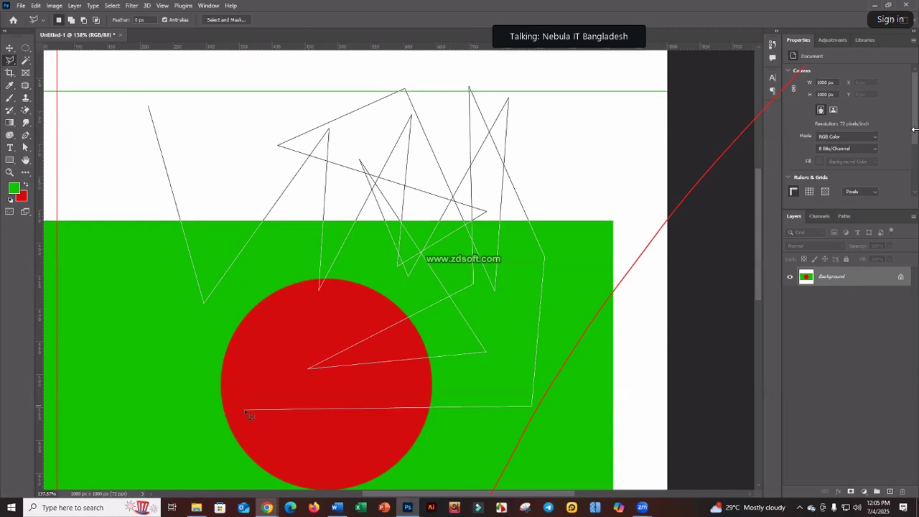
{"action": "left_click", "coordinate": [129, 418]}
{"action": "left_click", "coordinate": [266, 375]}
{"action": "left_click", "coordinate": [182, 325]}
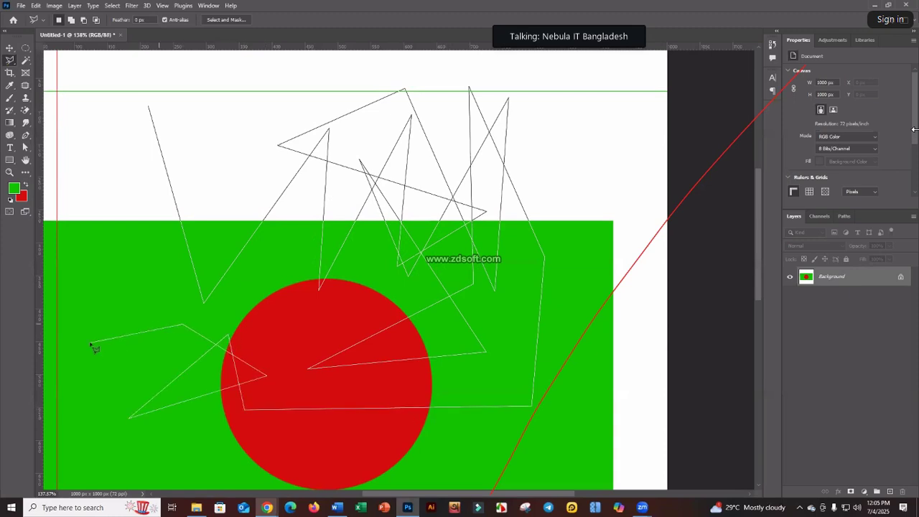
{"action": "left_click", "coordinate": [201, 242]}
{"action": "left_click", "coordinate": [226, 189]}
{"action": "left_click", "coordinate": [227, 149]}
{"action": "left_click", "coordinate": [333, 298]}
{"action": "left_click", "coordinate": [234, 287]}
{"action": "left_click", "coordinate": [162, 250]}
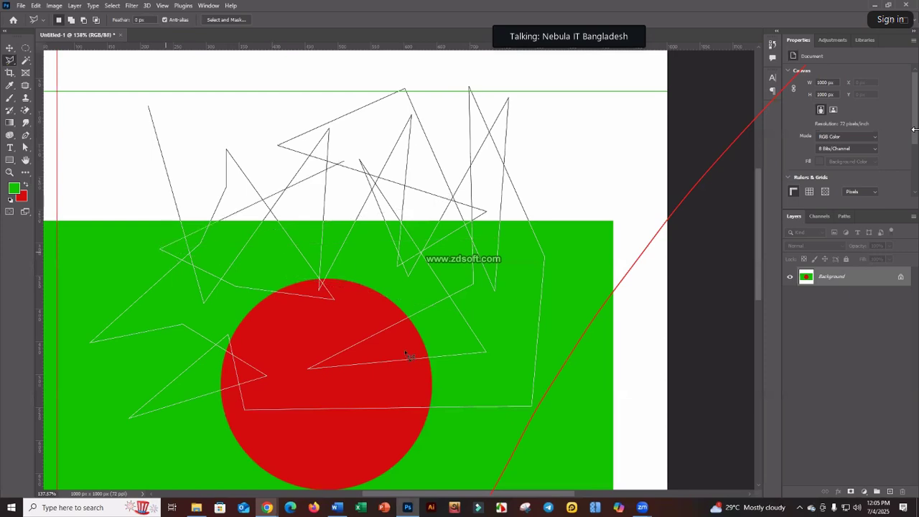
{"action": "left_click", "coordinate": [151, 114]}
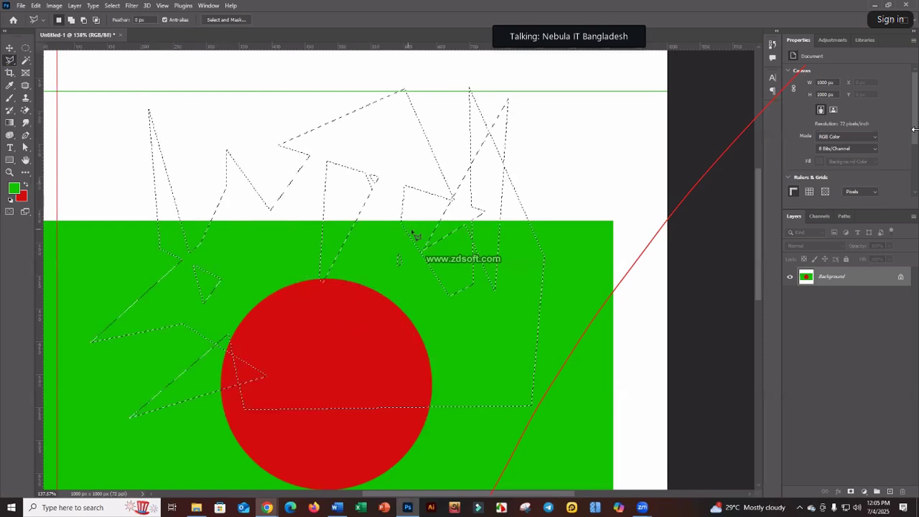
{"action": "key", "text": "ctrl+d"}
- Draw a five-point Polygonal Lasso selection from the white area down into the red circle, and deselect
{"action": "scroll", "coordinate": [287, 198], "scroll_direction": "down", "scroll_amount": 3}
{"action": "scroll", "coordinate": [216, 158], "scroll_direction": "up", "scroll_amount": 3}
{"action": "left_click", "coordinate": [198, 147]}
{"action": "left_click", "coordinate": [349, 128]}
{"action": "left_click", "coordinate": [352, 310]}
{"action": "left_click", "coordinate": [314, 184]}
{"action": "left_click", "coordinate": [455, 175]}
{"action": "left_click", "coordinate": [198, 147]}
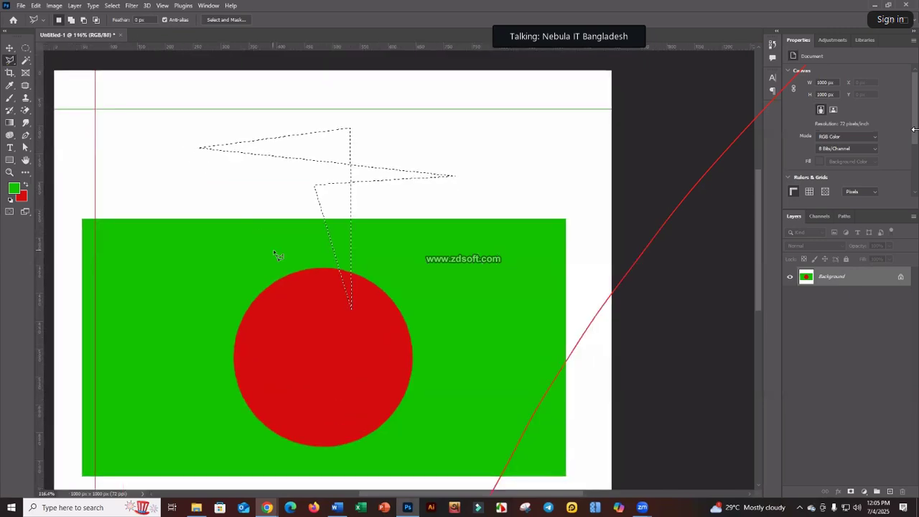
{"action": "key", "text": "ctrl+d"}
- Draw a trapezoid Polygonal Lasso selection along the flag's upper edge, and deselect
{"action": "left_click", "coordinate": [219, 177]}
{"action": "left_click", "coordinate": [553, 225]}
{"action": "left_click", "coordinate": [196, 220]}
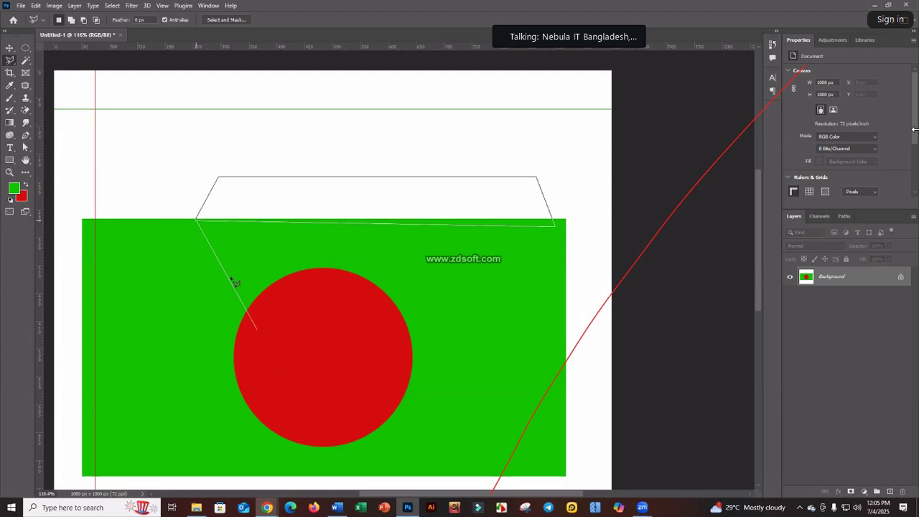
{"action": "double_click", "coordinate": [199, 223]}
{"action": "key", "text": "ctrl+d"}
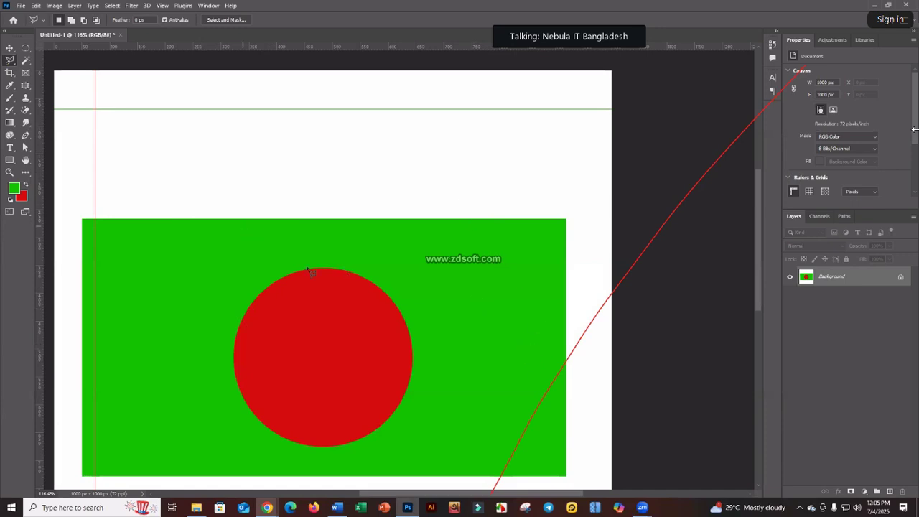
- Draw a dense zigzag Polygonal Lasso selection over the canvas's upper part and the red circle, close it, and deselect
{"action": "left_click_drag", "start_coordinate": [341, 263], "coordinate": [320, 249]}
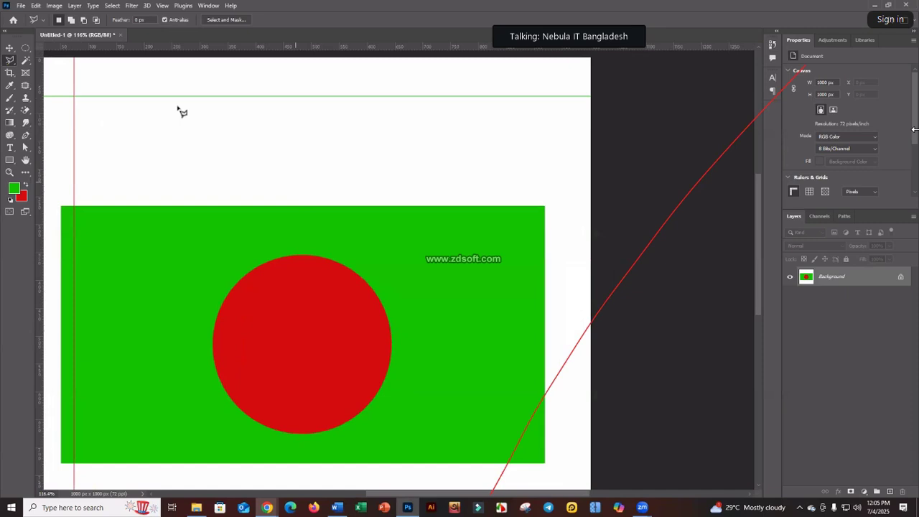
{"action": "left_click", "coordinate": [210, 159]}
{"action": "left_click", "coordinate": [165, 297]}
{"action": "left_click", "coordinate": [182, 156]}
{"action": "left_click", "coordinate": [331, 214]}
{"action": "left_click", "coordinate": [143, 263]}
{"action": "left_click", "coordinate": [199, 141]}
{"action": "left_click", "coordinate": [257, 216]}
{"action": "left_click", "coordinate": [155, 153]}
{"action": "left_click", "coordinate": [225, 298]}
{"action": "left_click", "coordinate": [232, 142]}
{"action": "left_click", "coordinate": [273, 217]}
{"action": "left_click", "coordinate": [94, 179]}
{"action": "left_click", "coordinate": [330, 186]}
{"action": "left_click", "coordinate": [200, 265]}
{"action": "left_click", "coordinate": [288, 141]}
{"action": "left_click", "coordinate": [295, 320]}
{"action": "left_click", "coordinate": [402, 107]}
{"action": "left_click", "coordinate": [225, 321]}
{"action": "left_click", "coordinate": [359, 259]}
{"action": "left_click", "coordinate": [248, 356]}
{"action": "left_click", "coordinate": [349, 403]}
{"action": "scroll", "coordinate": [431, 180], "scroll_direction": "up", "scroll_amount": 1}
{"action": "left_click", "coordinate": [474, 130]}
{"action": "left_click", "coordinate": [480, 164]}
{"action": "left_click", "coordinate": [495, 210]}
{"action": "left_click", "coordinate": [441, 322]}
{"action": "left_click", "coordinate": [139, 375]}
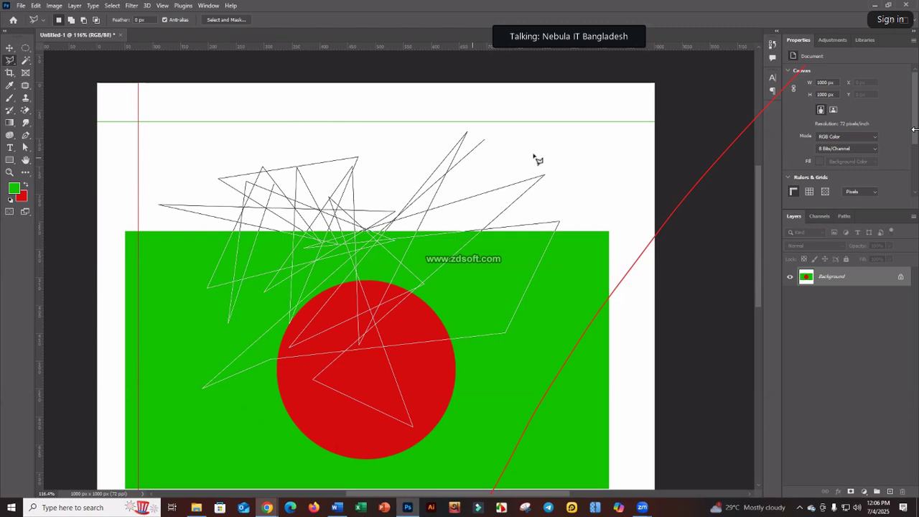
{"action": "scroll", "coordinate": [482, 152], "scroll_direction": "right", "scroll_amount": 1}
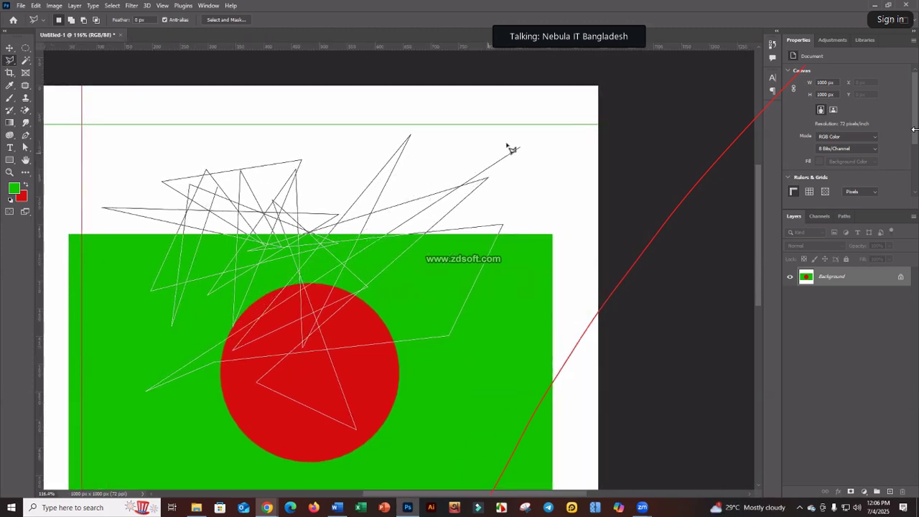
{"action": "double_click", "coordinate": [507, 144]}
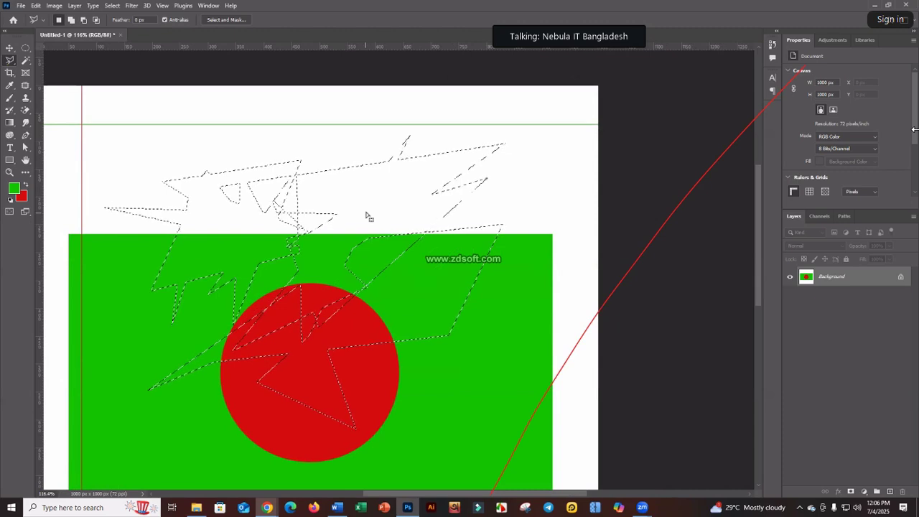
{"action": "key", "text": "ctrl+d"}
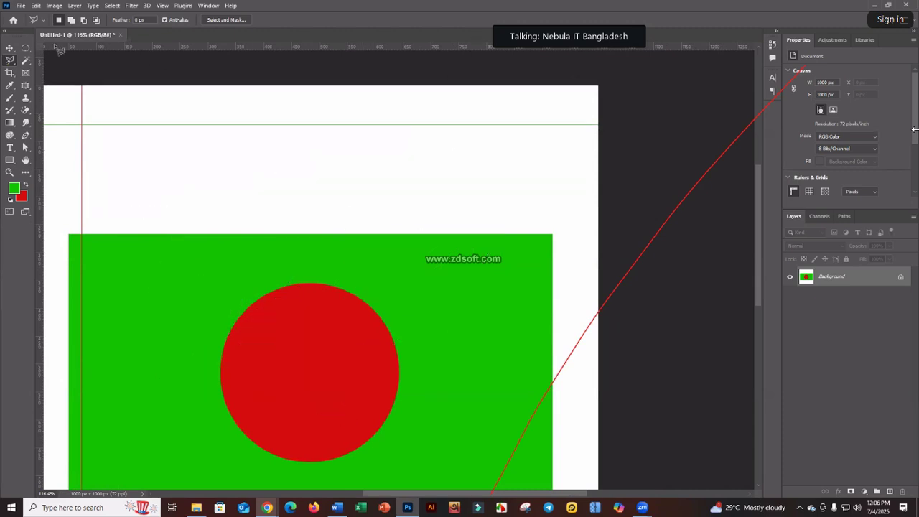
- Draw a shorter zigzag Polygonal Lasso selection across the white area and the flag's upper part, and deselect
{"action": "left_click", "coordinate": [369, 170]}
{"action": "left_click", "coordinate": [197, 263]}
{"action": "left_click", "coordinate": [165, 136]}
{"action": "left_click", "coordinate": [427, 263]}
{"action": "left_click", "coordinate": [149, 233]}
{"action": "left_click", "coordinate": [350, 155]}
{"action": "left_click", "coordinate": [115, 254]}
{"action": "left_click", "coordinate": [275, 185]}
{"action": "left_click", "coordinate": [377, 320]}
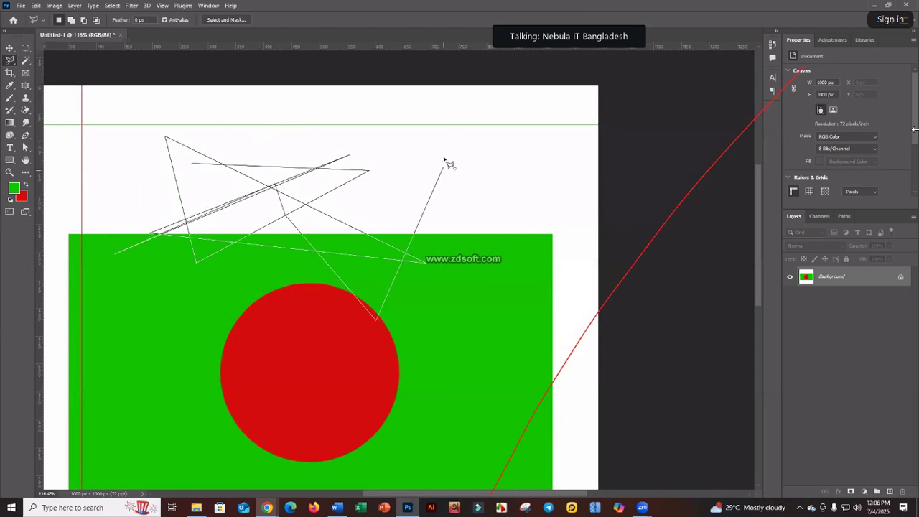
{"action": "double_click", "coordinate": [445, 159]}
{"action": "key", "text": "ctrl+d"}
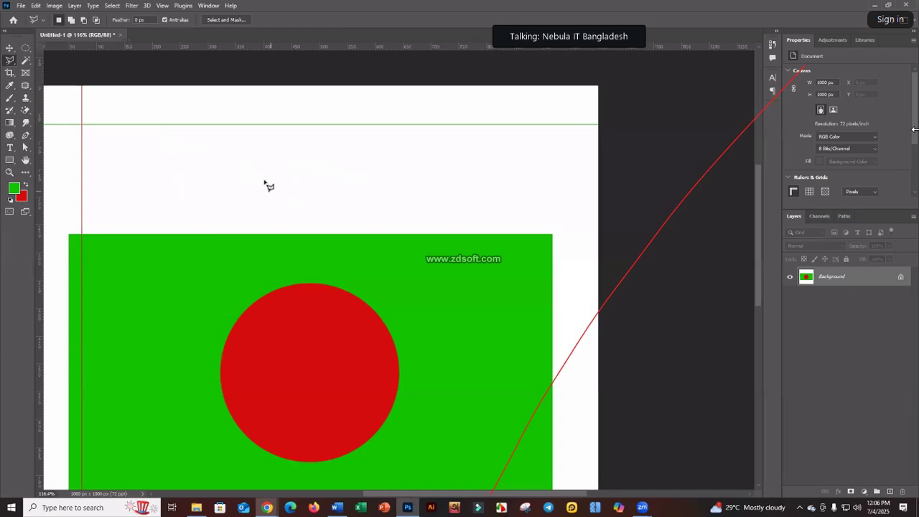
- Draw another crossing Polygonal Lasso selection over the white area and the flag's upper half, and clear the selection
{"action": "left_click", "coordinate": [265, 252]}
{"action": "left_click", "coordinate": [207, 233]}
{"action": "left_click", "coordinate": [350, 178]}
{"action": "left_click", "coordinate": [367, 334]}
{"action": "left_click", "coordinate": [287, 253]}
{"action": "left_click", "coordinate": [441, 216]}
{"action": "left_click", "coordinate": [355, 135]}
{"action": "left_click", "coordinate": [324, 231]}
{"action": "left_click", "coordinate": [536, 357]}
{"action": "left_click", "coordinate": [457, 130]}
{"action": "left_click", "coordinate": [296, 250]}
{"action": "left_click", "coordinate": [244, 158]}
{"action": "left_click", "coordinate": [218, 215]}
{"action": "left_click", "coordinate": [203, 210]}
{"action": "left_click", "coordinate": [253, 127]}
{"action": "left_click", "coordinate": [402, 350]}
{"action": "left_click", "coordinate": [552, 167]}
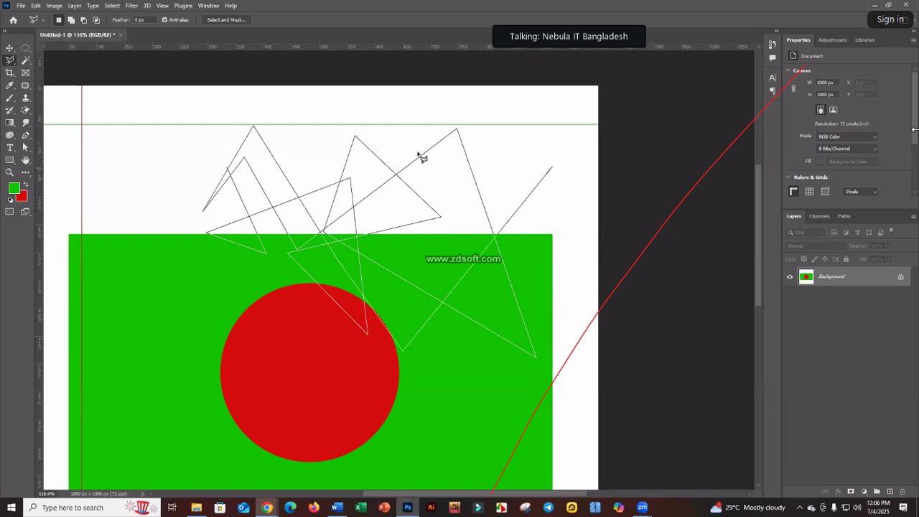
{"action": "double_click", "coordinate": [412, 107]}
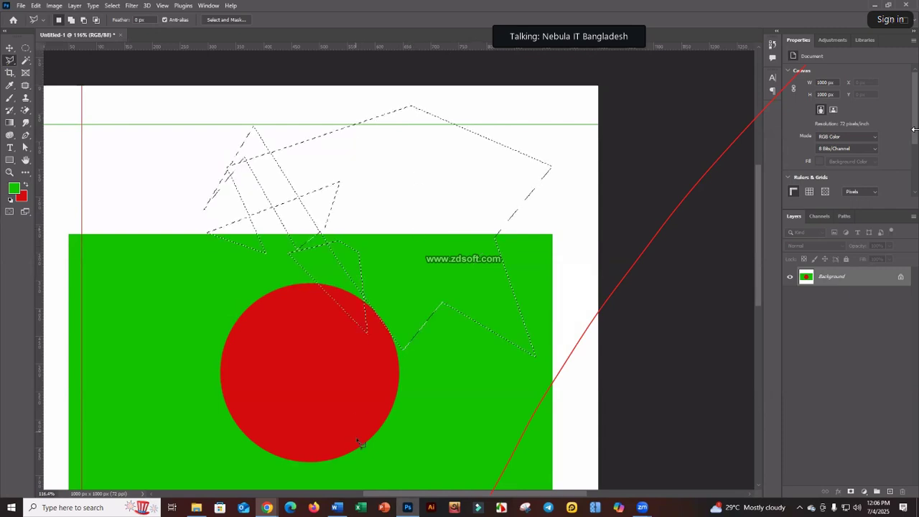
{"action": "key", "text": "ctrl+d"}
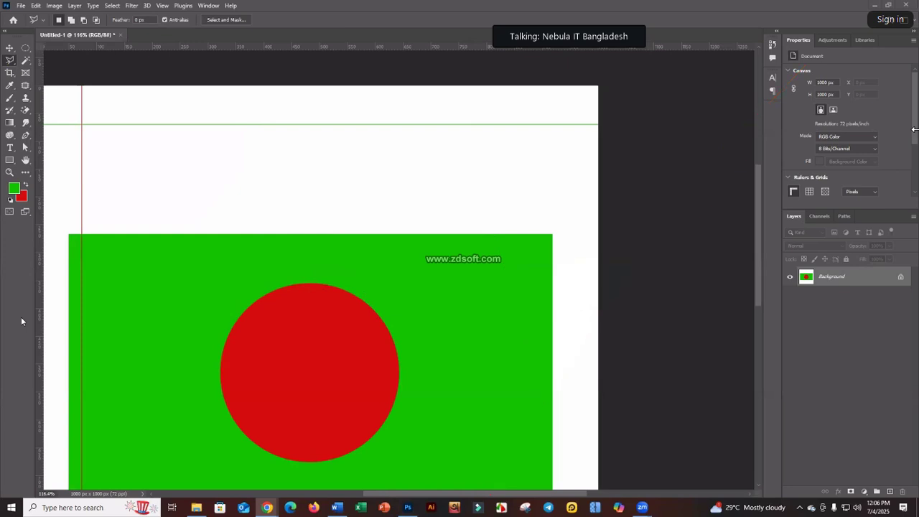
{"action": "key", "text": "ctrl+z"}
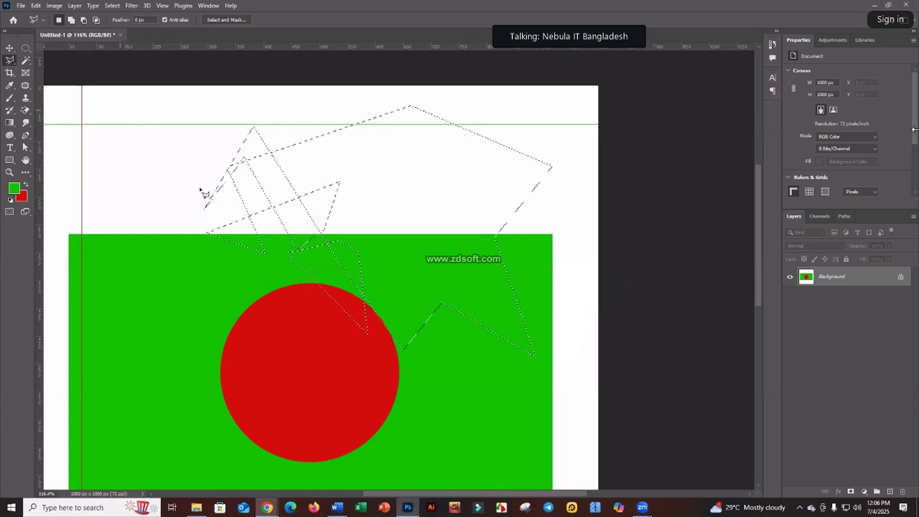
{"action": "key", "text": "ctrl+d"}
- Choose the Magnetic Lasso tool, and examine the pixels along the red circle's edge at high magnification
{"action": "right_click", "coordinate": [14, 64]}
{"action": "left_click", "coordinate": [59, 79]}
{"action": "left_click_drag", "start_coordinate": [328, 323], "coordinate": [308, 195]}
{"action": "scroll", "coordinate": [375, 232], "scroll_direction": "up", "scroll_amount": 5}
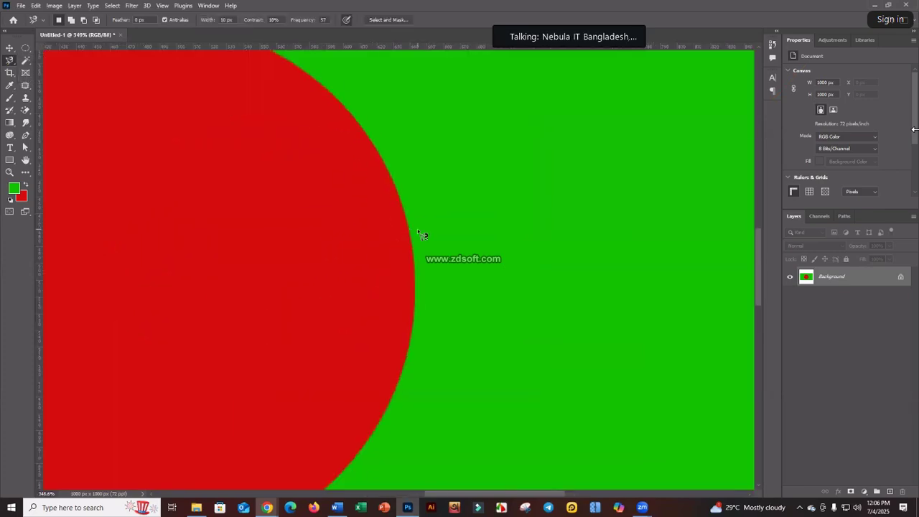
{"action": "scroll", "coordinate": [406, 258], "scroll_direction": "up", "scroll_amount": 5}
{"action": "scroll", "coordinate": [397, 262], "scroll_direction": "up", "scroll_amount": 7}
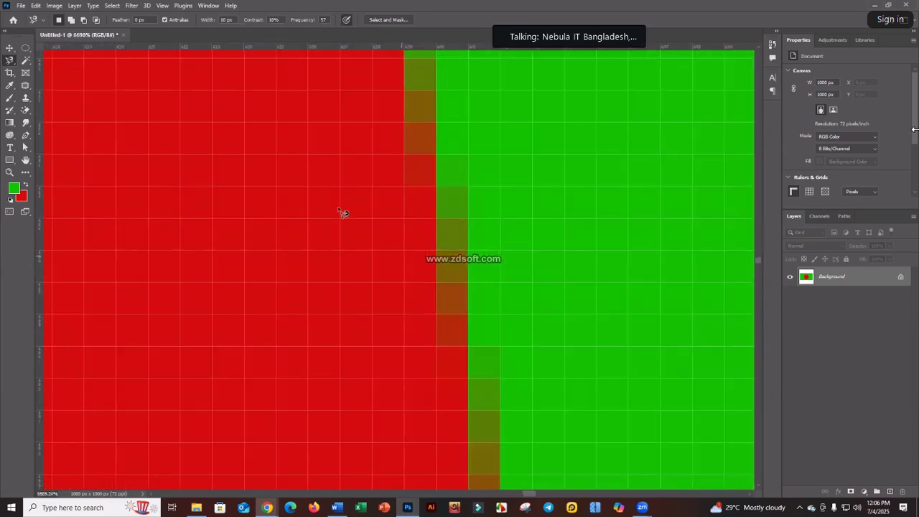
{"action": "scroll", "coordinate": [357, 179], "scroll_direction": "down", "scroll_amount": 10}
{"action": "scroll", "coordinate": [359, 180], "scroll_direction": "up", "scroll_amount": 3}
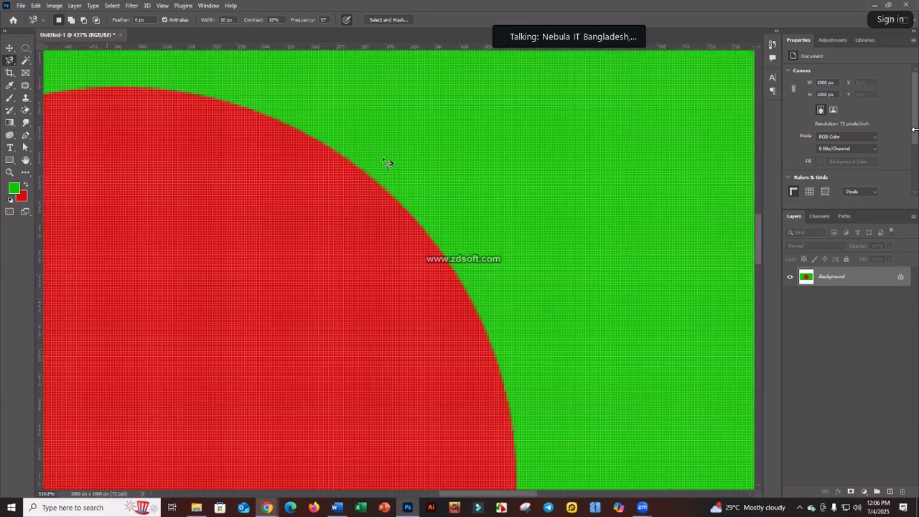
{"action": "scroll", "coordinate": [354, 145], "scroll_direction": "up", "scroll_amount": 8}
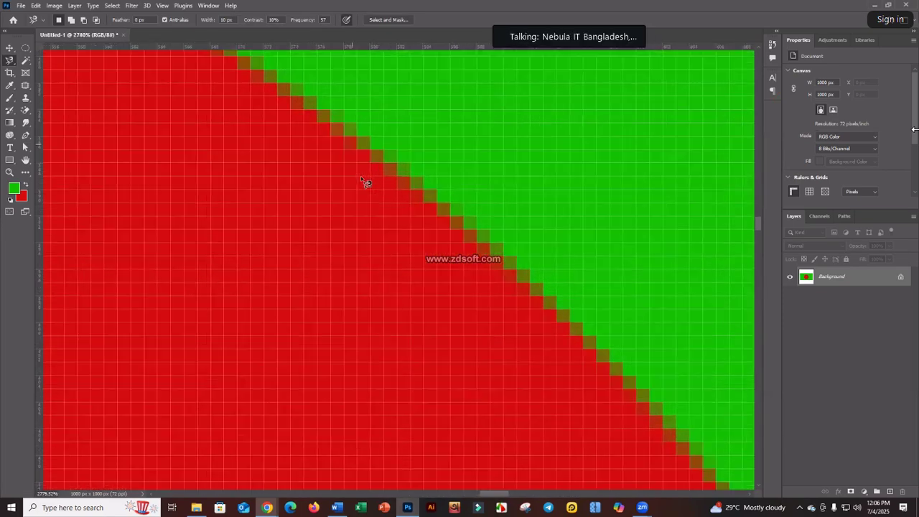
{"action": "scroll", "coordinate": [433, 269], "scroll_direction": "down", "scroll_amount": 4}
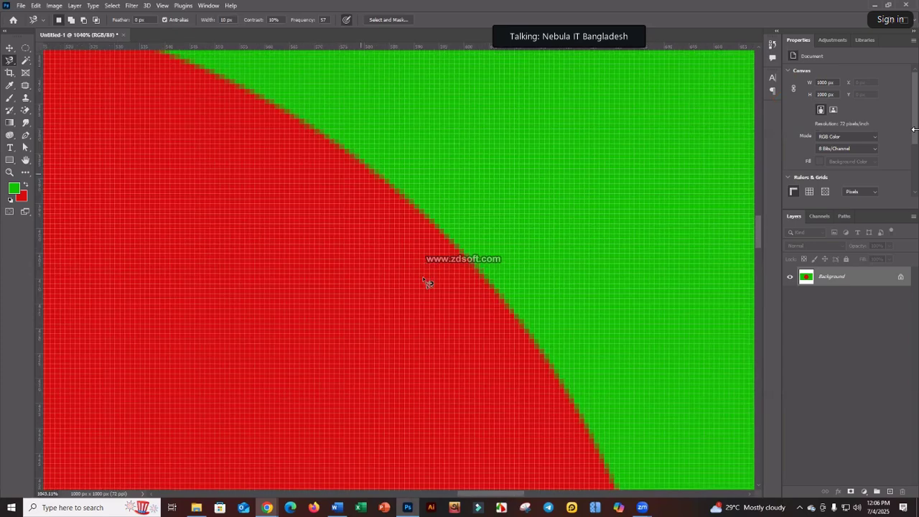
{"action": "scroll", "coordinate": [429, 268], "scroll_direction": "down", "scroll_amount": 5}
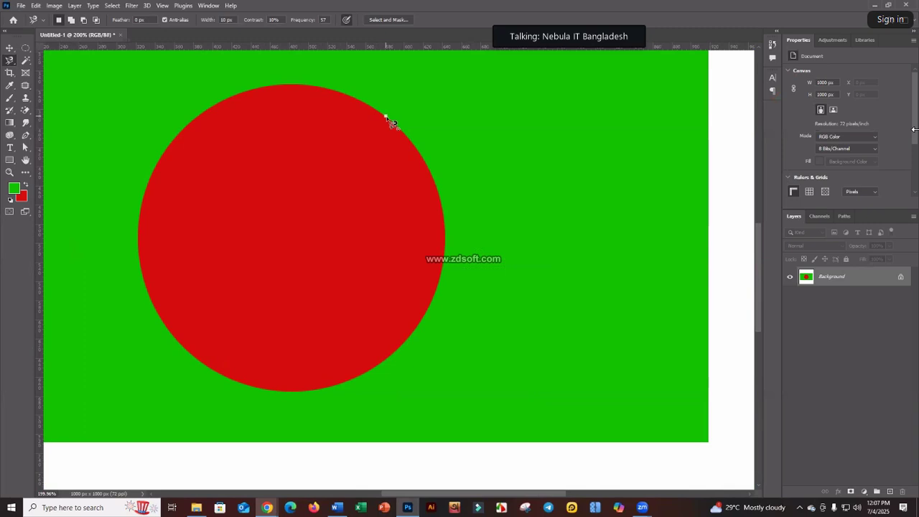
- Trace the whole outline of the red circle with the Magnetic Lasso and close the selection at its starting point
{"action": "left_click_drag", "start_coordinate": [415, 145], "coordinate": [432, 177]}
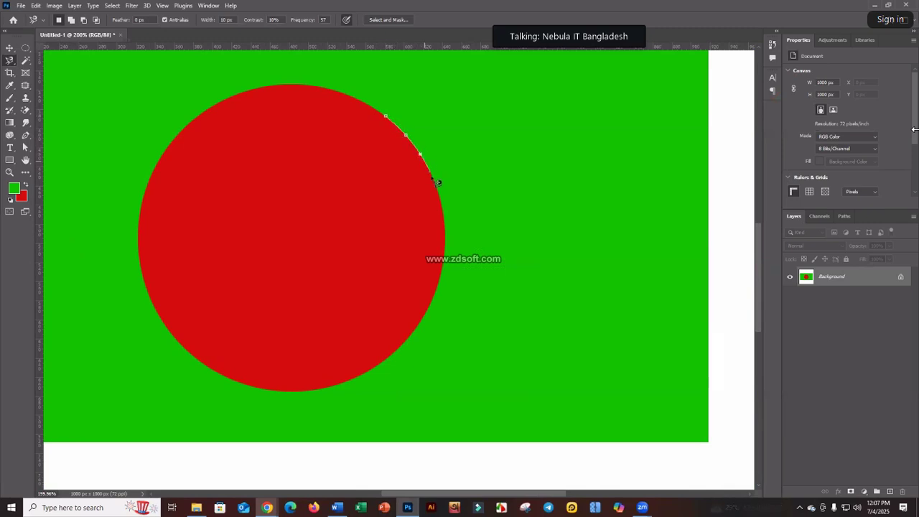
{"action": "left_click_drag", "start_coordinate": [446, 250], "coordinate": [446, 272]}
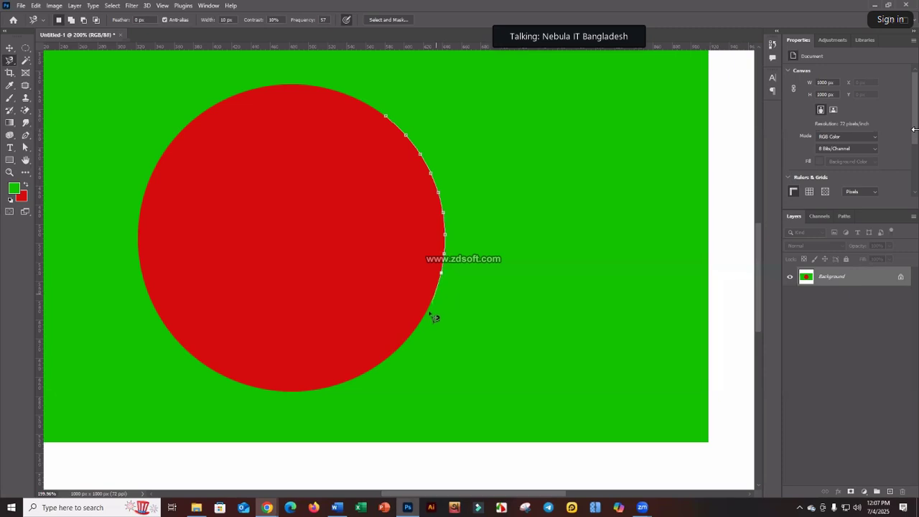
{"action": "left_click_drag", "start_coordinate": [423, 333], "coordinate": [409, 349]}
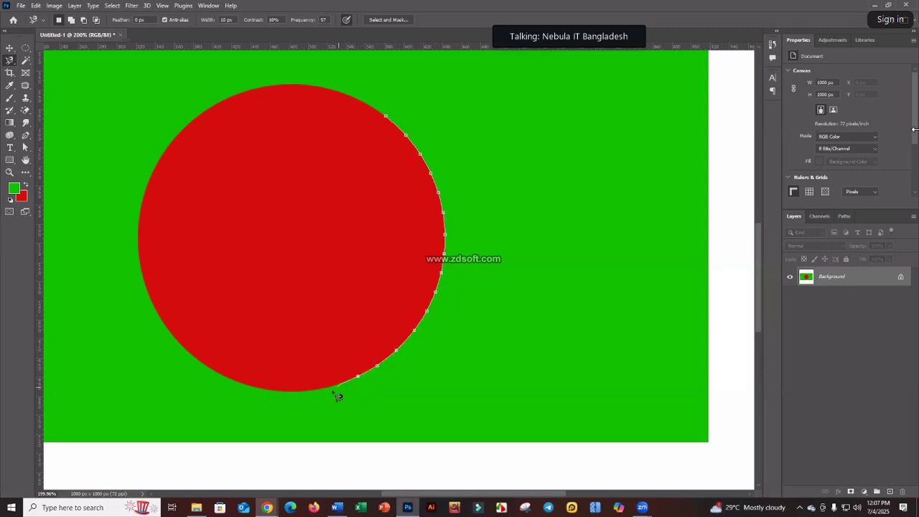
{"action": "mouse_move", "coordinate": [306, 396]}
{"action": "left_mouse_down"}
{"action": "mouse_move", "coordinate": [221, 382]}
{"action": "mouse_move", "coordinate": [178, 345]}
{"action": "left_mouse_up"}
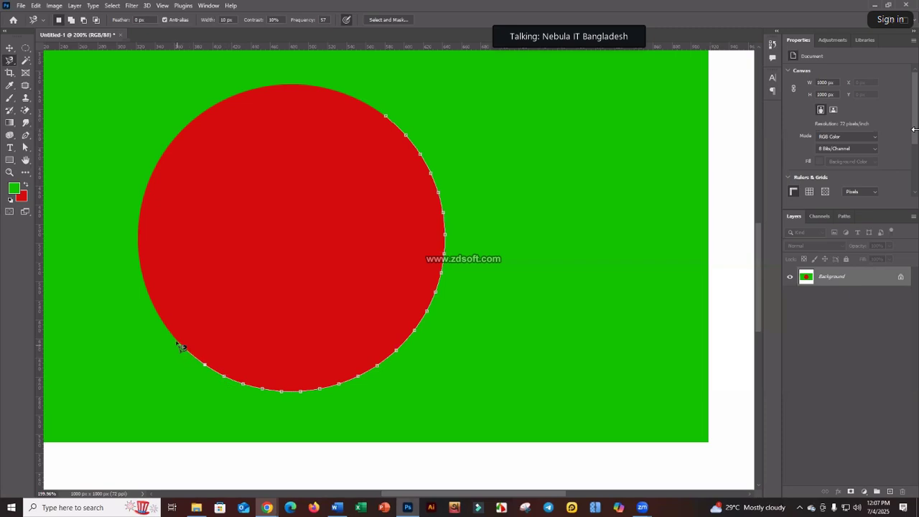
{"action": "mouse_move", "coordinate": [181, 347]}
{"action": "left_mouse_down"}
{"action": "mouse_move", "coordinate": [191, 355]}
{"action": "mouse_move", "coordinate": [161, 327]}
{"action": "mouse_move", "coordinate": [140, 241]}
{"action": "mouse_move", "coordinate": [163, 169]}
{"action": "mouse_move", "coordinate": [193, 129]}
{"action": "mouse_move", "coordinate": [298, 85]}
{"action": "mouse_move", "coordinate": [338, 92]}
{"action": "mouse_move", "coordinate": [390, 122]}
{"action": "left_mouse_up"}
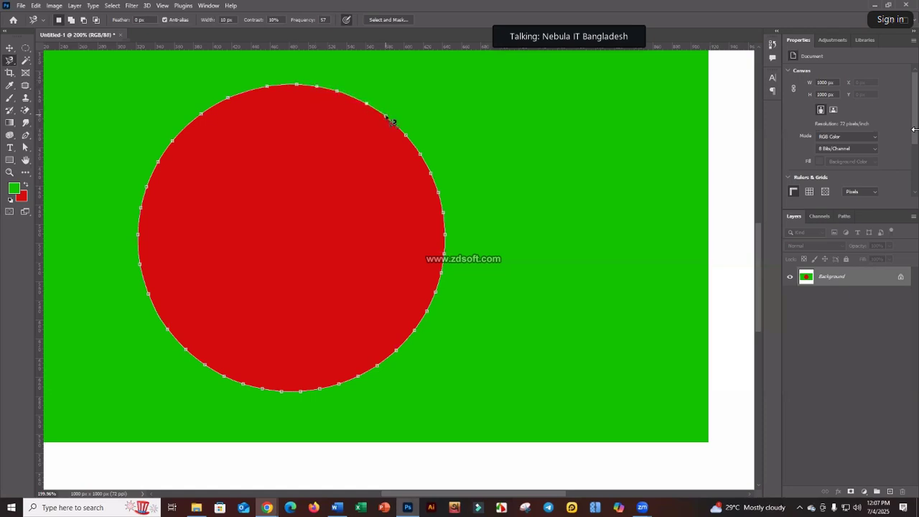
{"action": "left_click", "coordinate": [390, 122]}
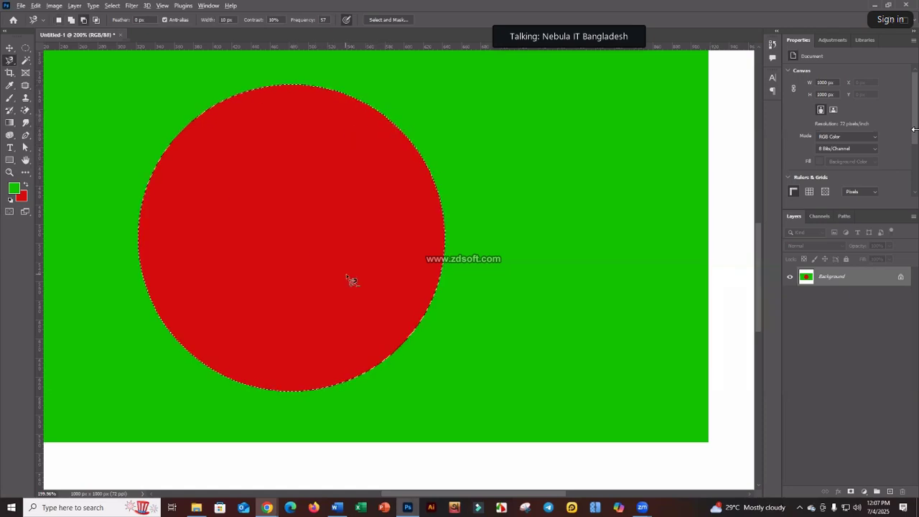
{"action": "scroll", "coordinate": [346, 275], "scroll_direction": "down", "scroll_amount": 3}
{"action": "scroll", "coordinate": [350, 278], "scroll_direction": "up", "scroll_amount": 3}
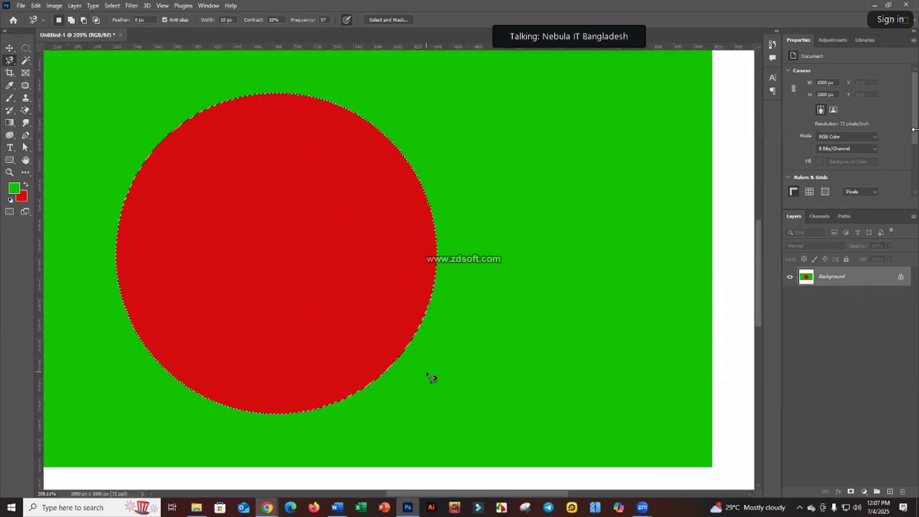
{"action": "left_click_drag", "start_coordinate": [401, 270], "coordinate": [408, 279]}
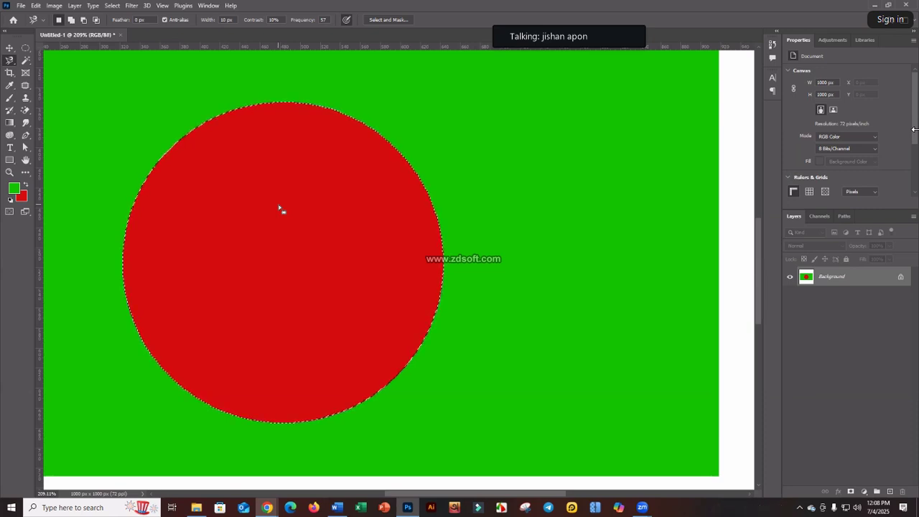
- Set the foreground color to orange #fcac00
{"action": "left_click", "coordinate": [14, 189]}
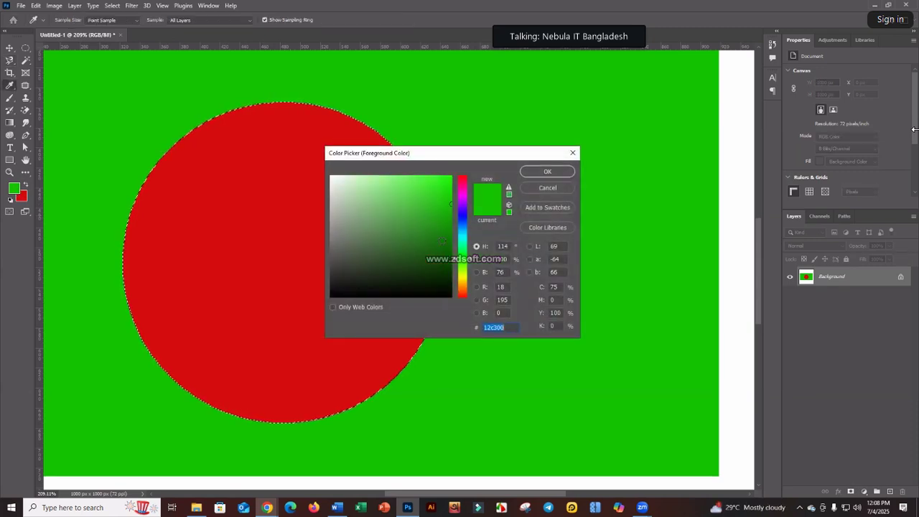
{"action": "type", "text": "ffffff"}
{"action": "left_click_drag", "start_coordinate": [463, 233], "coordinate": [462, 280]}
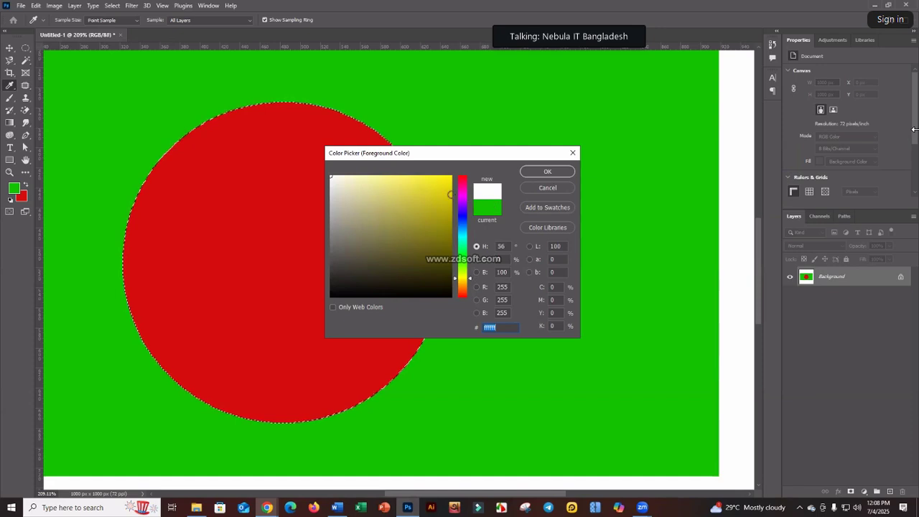
{"action": "left_click_drag", "start_coordinate": [438, 190], "coordinate": [452, 180]}
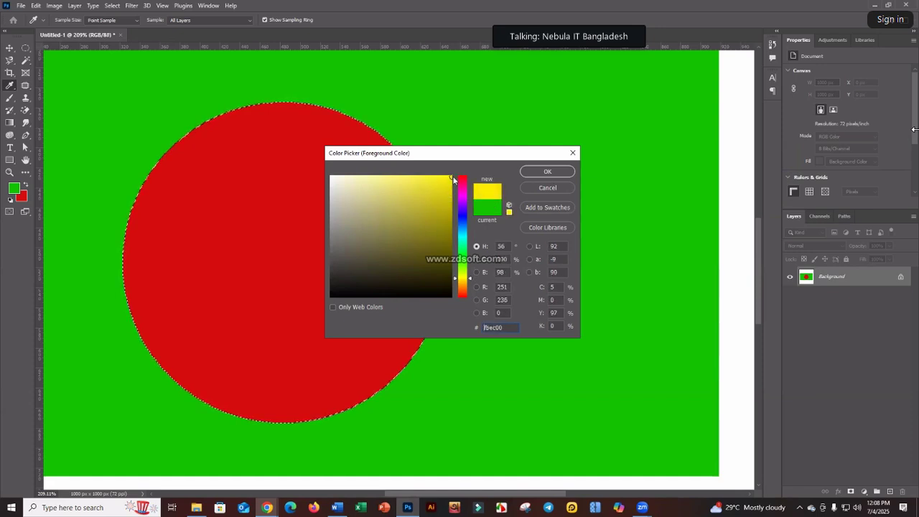
{"action": "left_click", "coordinate": [466, 285]}
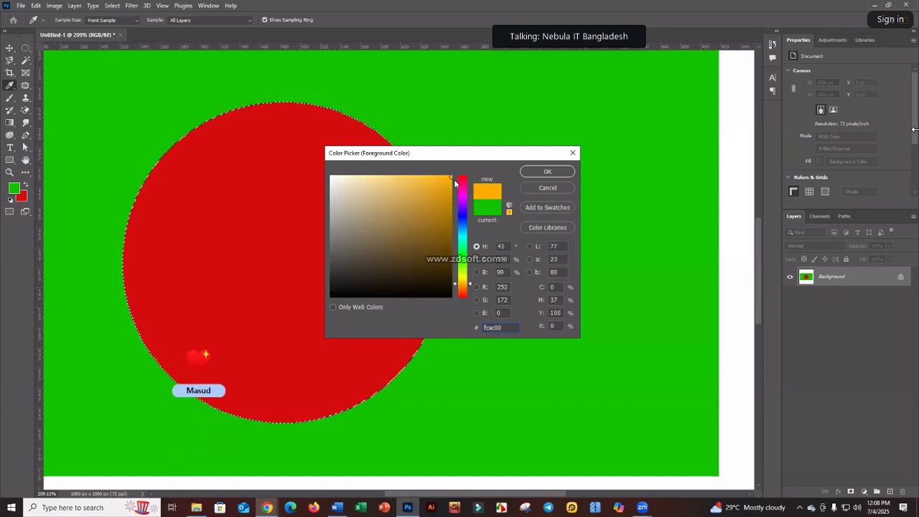
{"action": "left_click", "coordinate": [548, 171]}
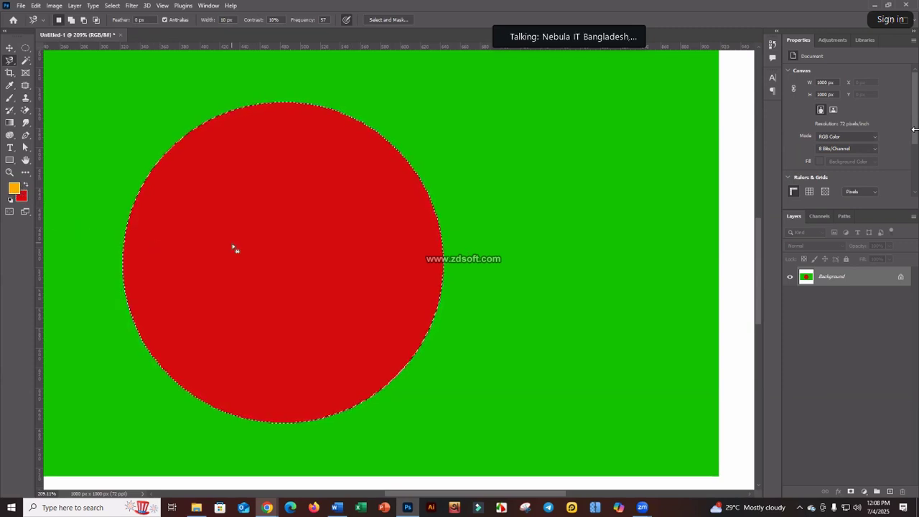
- Fill the selected circle with the orange foreground color, and deselect
{"action": "key", "text": "alt+BackSpace"}
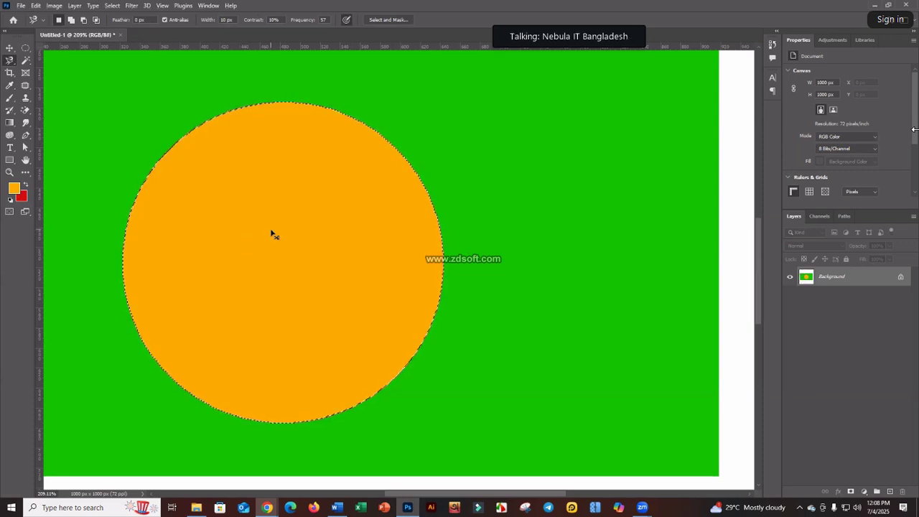
{"action": "scroll", "coordinate": [276, 194], "scroll_direction": "down", "scroll_amount": 3}
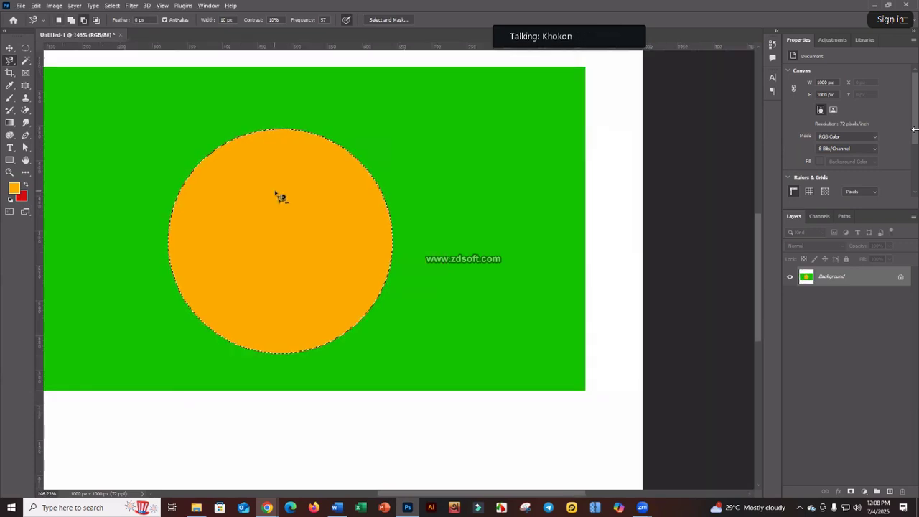
{"action": "left_click_drag", "start_coordinate": [285, 209], "coordinate": [308, 211]}
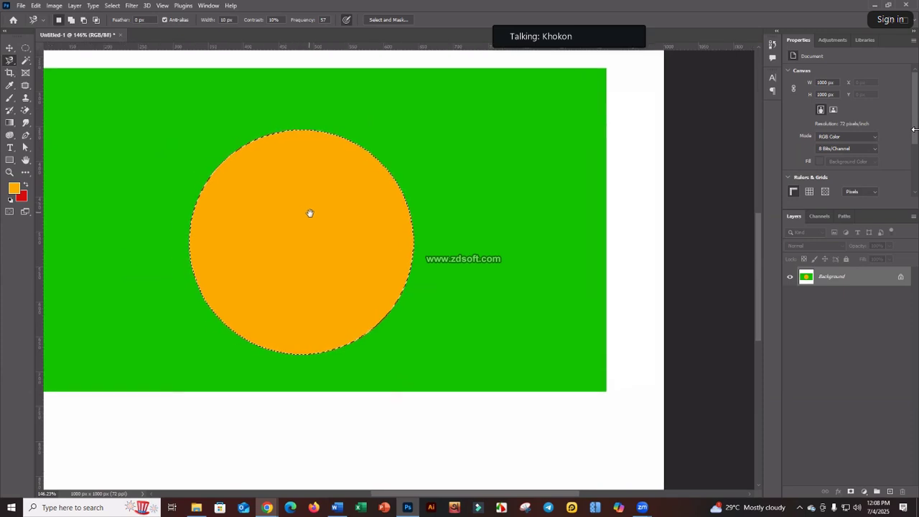
{"action": "key", "text": "ctrl+d"}
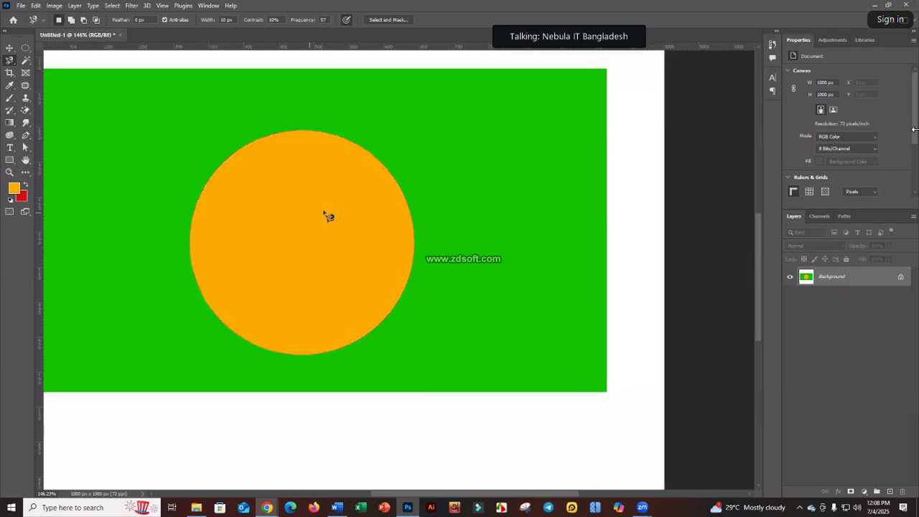
{"action": "scroll", "coordinate": [327, 213], "scroll_direction": "down", "scroll_amount": 3}
{"action": "left_click_drag", "start_coordinate": [387, 231], "coordinate": [419, 263]}
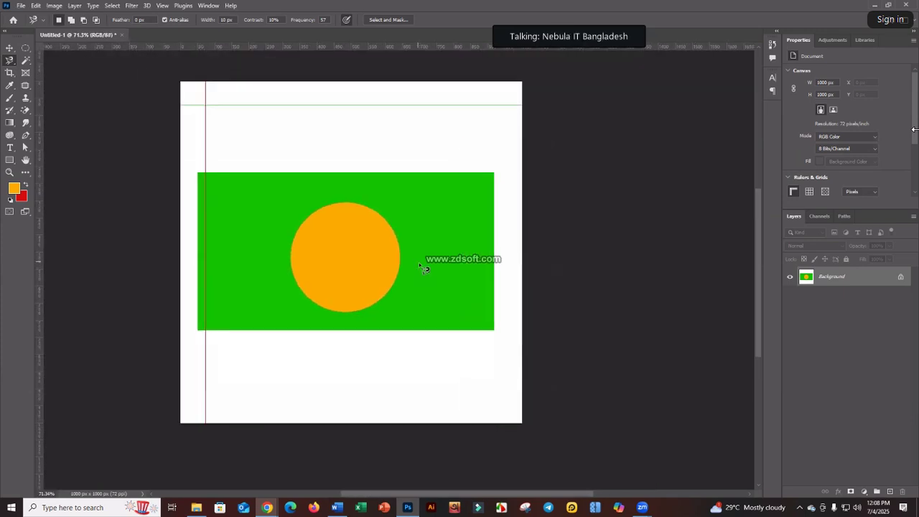
- Bring back the circle's selection, fill it with the red background color, and deselect
{"action": "key", "text": "ctrl+z"}
{"action": "key", "text": "ctrl+BackSpace"}
{"action": "key", "text": "ctrl+d"}
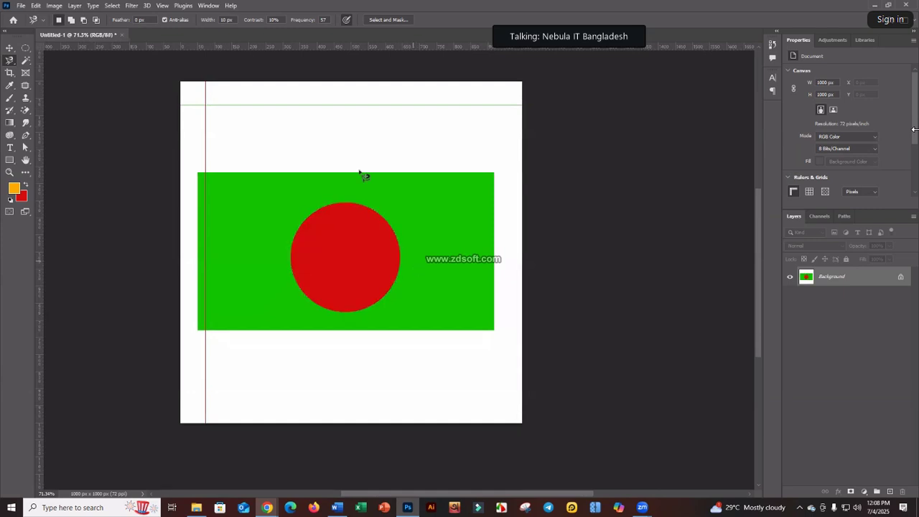
{"action": "right_click", "coordinate": [10, 60]}
{"action": "left_click", "coordinate": [25, 48]}
{"action": "left_click", "coordinate": [10, 61]}
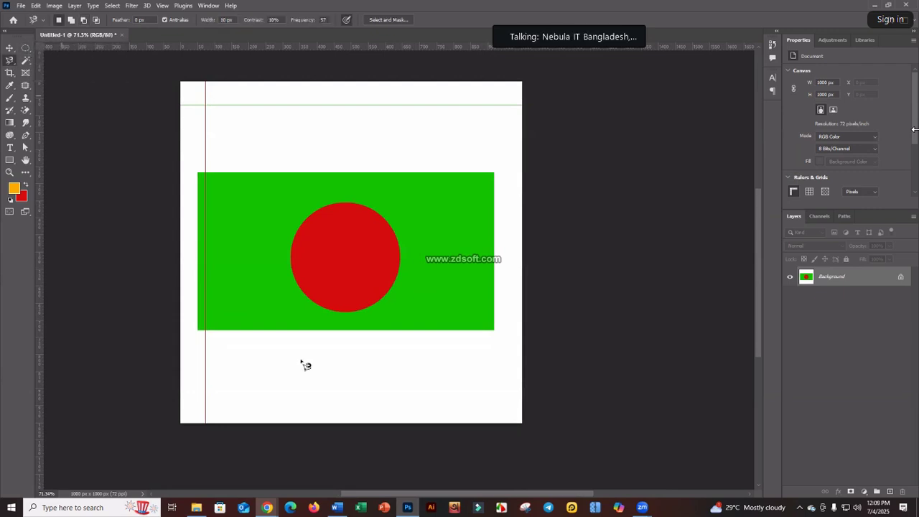
- Switch to Word to review the graphic design course outline, and return to Photoshop
{"action": "key", "text": "alt+Tab"}
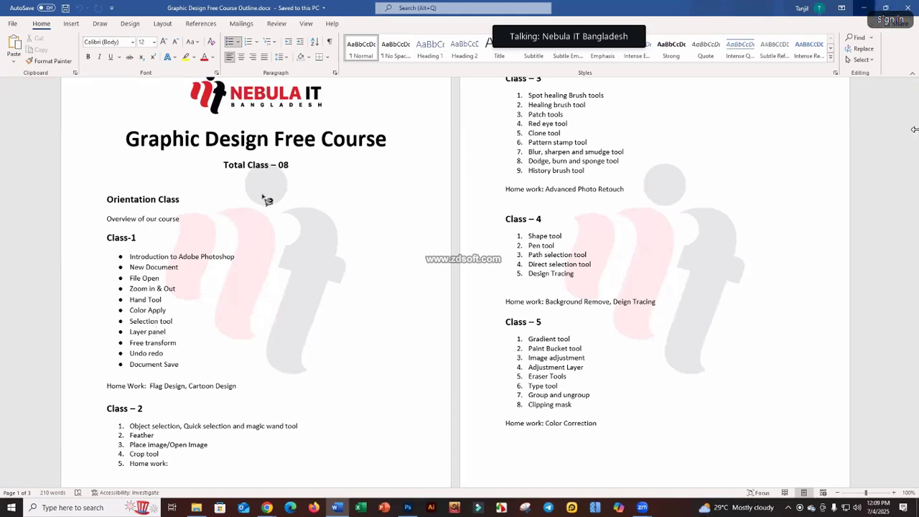
{"action": "key", "text": "alt+Tab"}
- Try to move the flag's Background layer with the Move tool, and decline converting it to a normal layer
{"action": "scroll", "coordinate": [370, 257], "scroll_direction": "up", "scroll_amount": 5}
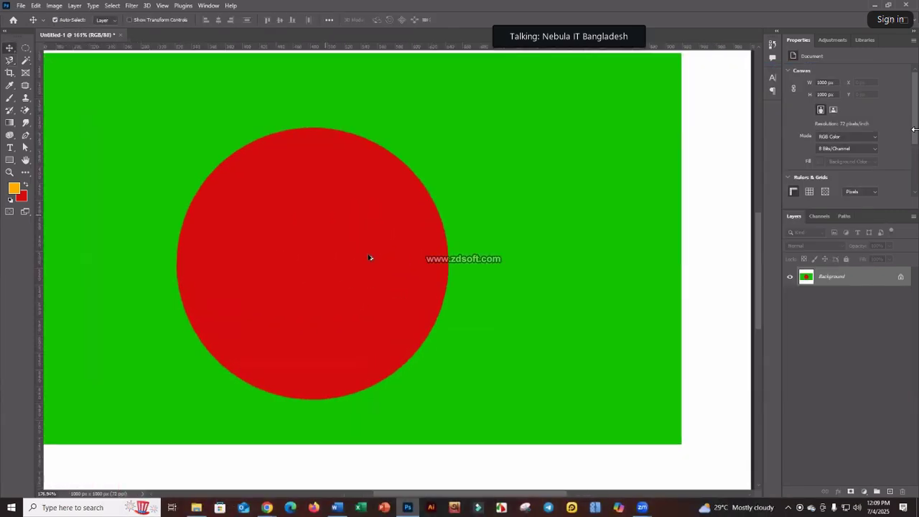
{"action": "scroll", "coordinate": [410, 281], "scroll_direction": "down", "scroll_amount": 3}
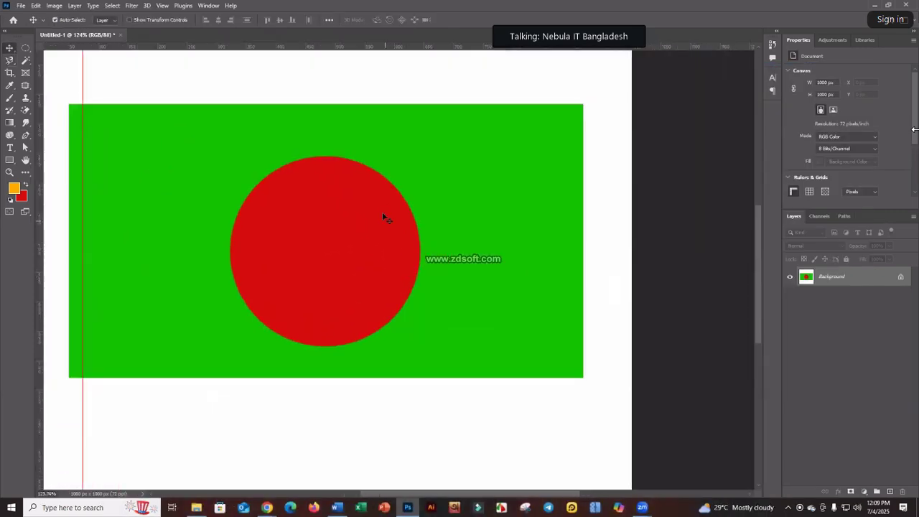
{"action": "left_click_drag", "start_coordinate": [386, 218], "coordinate": [393, 214]}
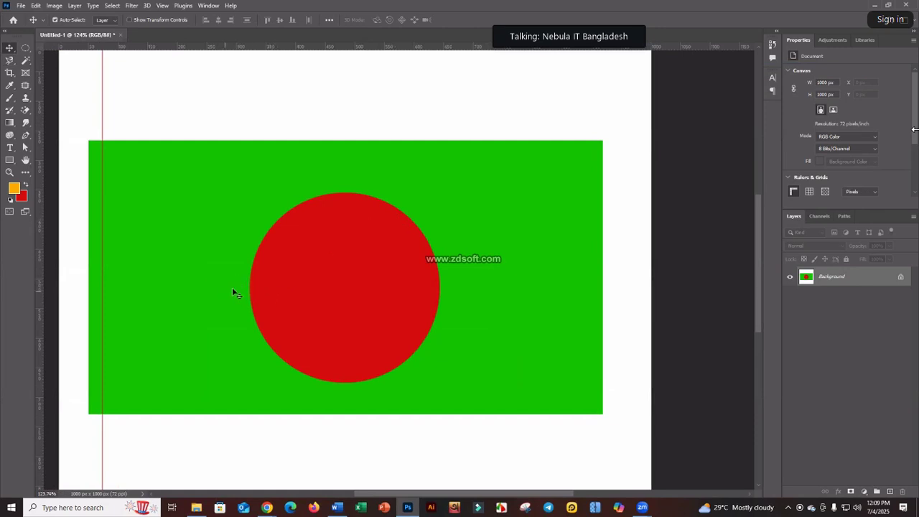
{"action": "left_click_drag", "start_coordinate": [373, 278], "coordinate": [340, 261]}
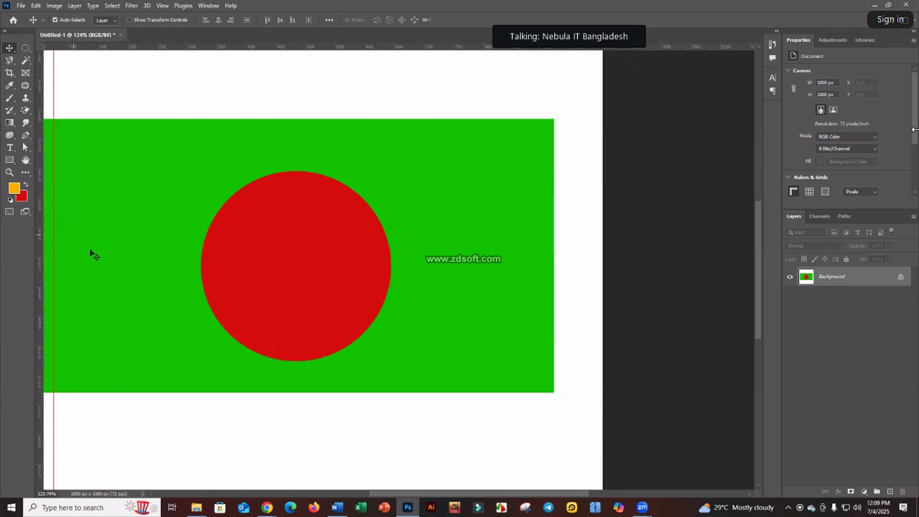
{"action": "left_click_drag", "start_coordinate": [249, 229], "coordinate": [258, 225]}
{"action": "left_click_drag", "start_coordinate": [316, 242], "coordinate": [146, 151]}
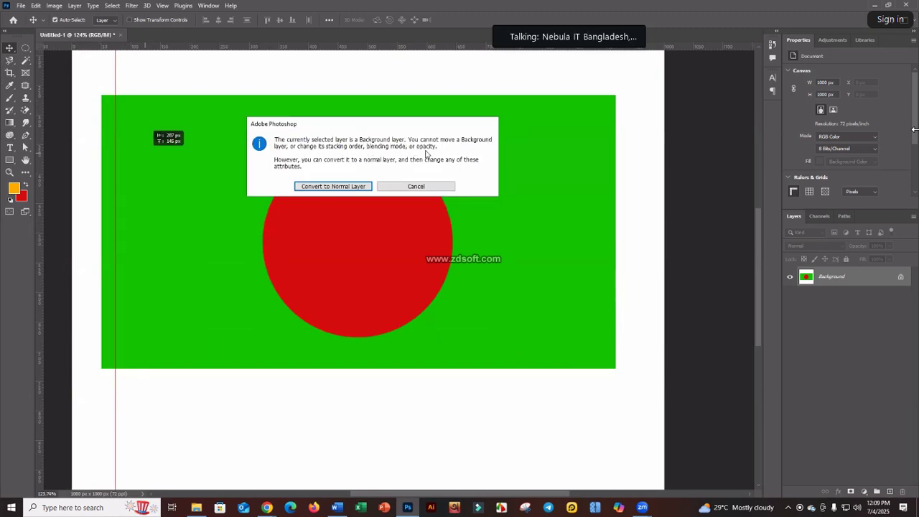
{"action": "left_click", "coordinate": [428, 187]}
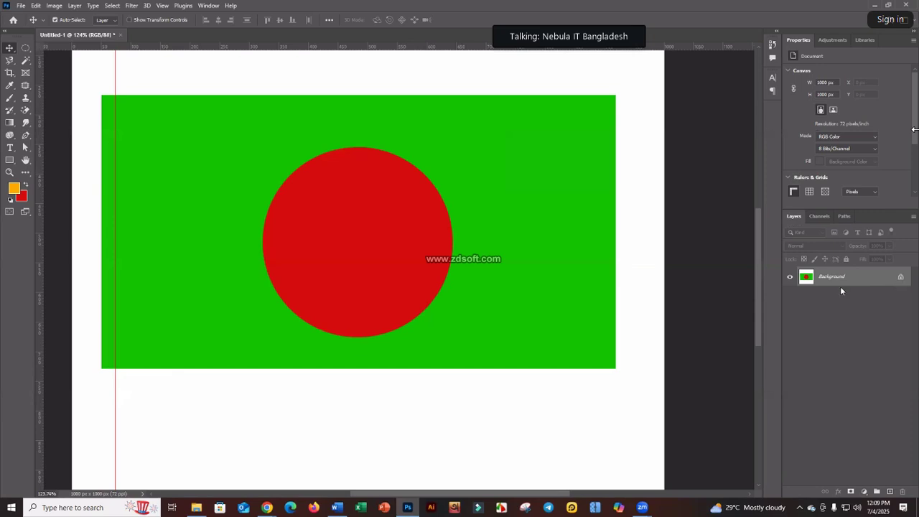
{"action": "scroll", "coordinate": [324, 216], "scroll_direction": "down", "scroll_amount": 2}
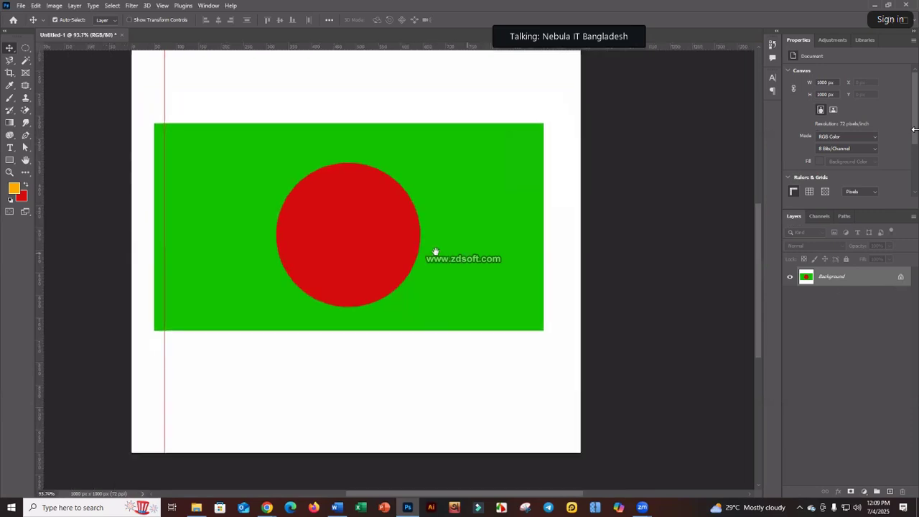
{"action": "scroll", "coordinate": [374, 229], "scroll_direction": "right", "scroll_amount": 1}
{"action": "scroll", "coordinate": [317, 201], "scroll_direction": "down", "scroll_amount": 1}
{"action": "scroll", "coordinate": [316, 200], "scroll_direction": "up", "scroll_amount": 2}
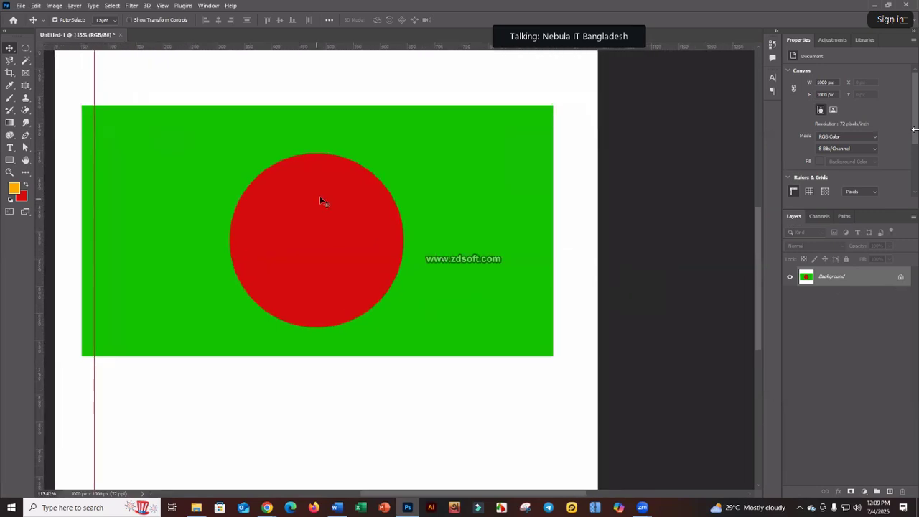
- Try again to move the flag's red circle on the locked Background layer, declining its conversion to a normal layer
{"action": "left_click_drag", "start_coordinate": [365, 232], "coordinate": [183, 89]}
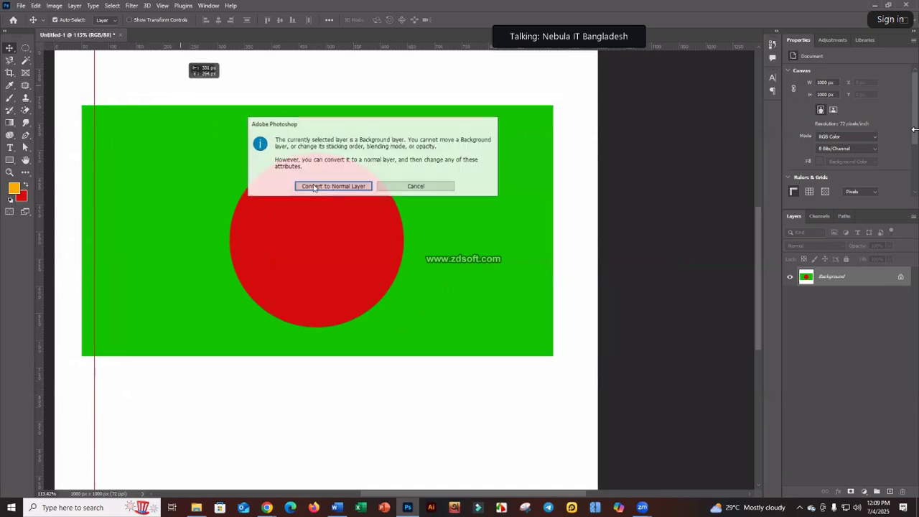
{"action": "left_click", "coordinate": [404, 187]}
{"action": "left_click_drag", "start_coordinate": [386, 222], "coordinate": [207, 102]}
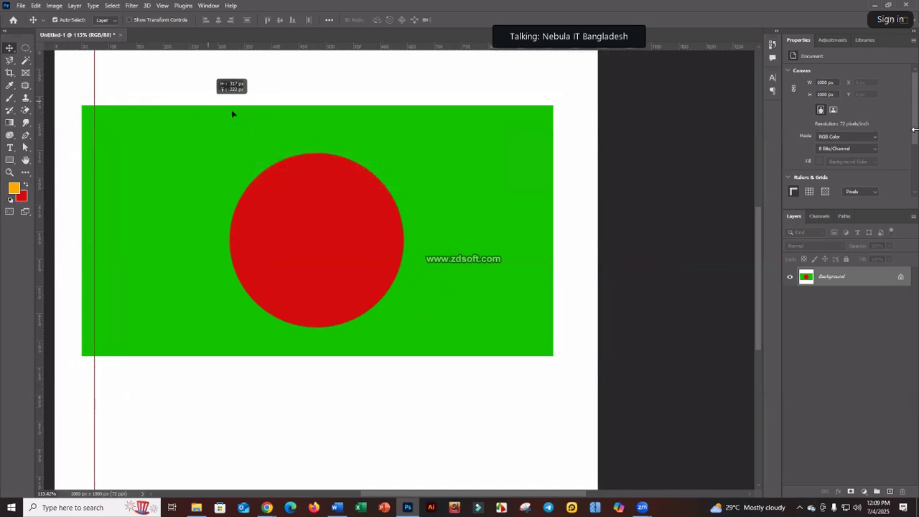
{"action": "left_click", "coordinate": [433, 189]}
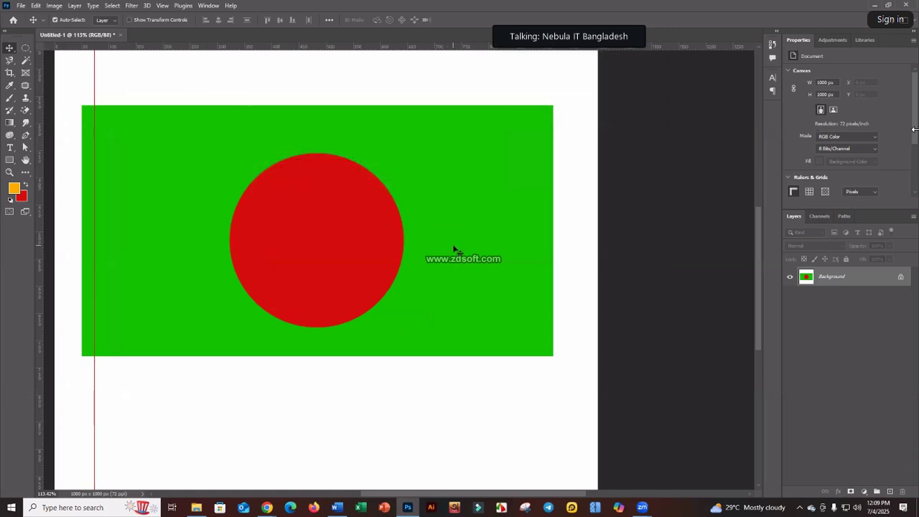
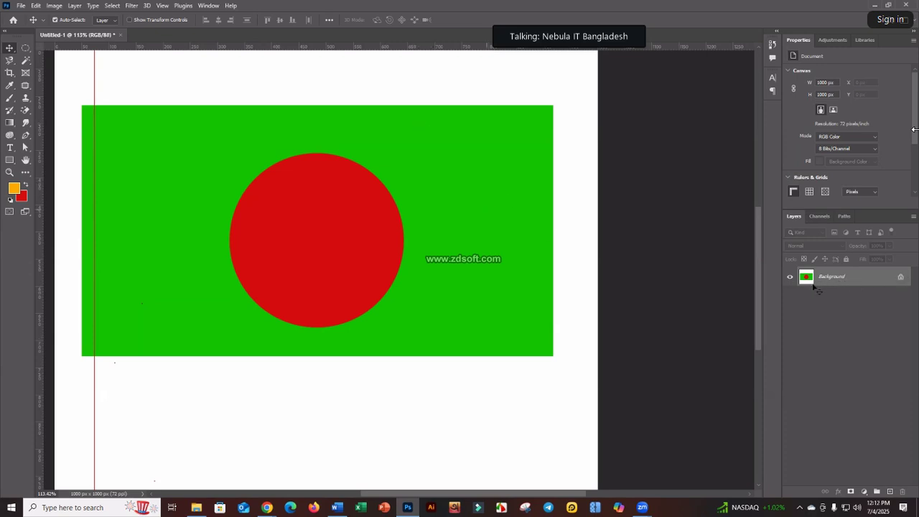
- Create a new blank 1000 x 1000 px document with a white background
{"action": "left_click", "coordinate": [21, 5]}
{"action": "left_click", "coordinate": [33, 15]}
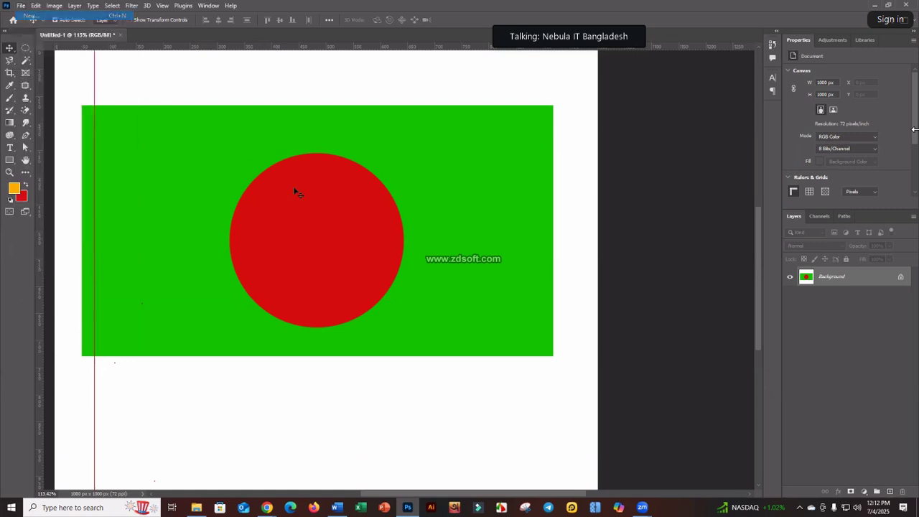
{"action": "left_click", "coordinate": [516, 372]}
- Make a rectangular marquee selection about 869 x 536 px across the middle of the white canvas
{"action": "left_click_drag", "start_coordinate": [426, 230], "coordinate": [265, 194]}
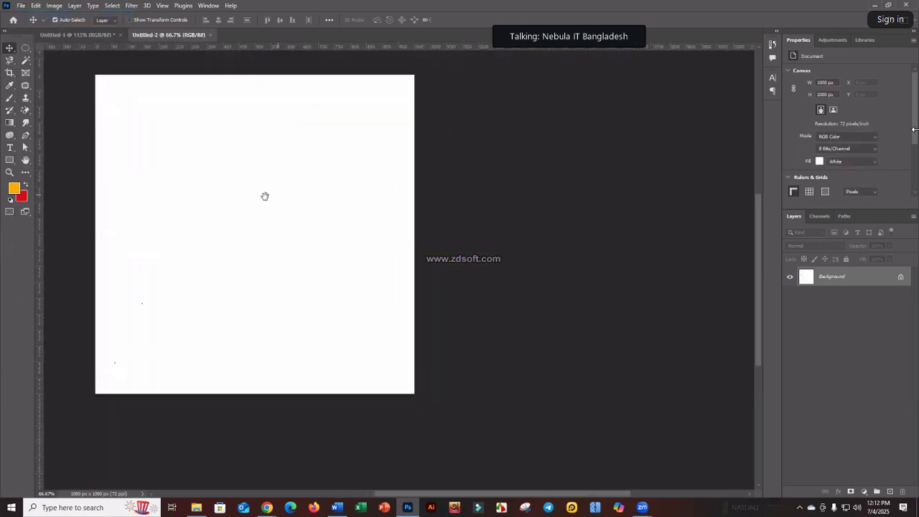
{"action": "scroll", "coordinate": [186, 172], "scroll_direction": "up", "scroll_amount": 1}
{"action": "left_click", "coordinate": [25, 48]}
{"action": "left_click", "coordinate": [75, 48]}
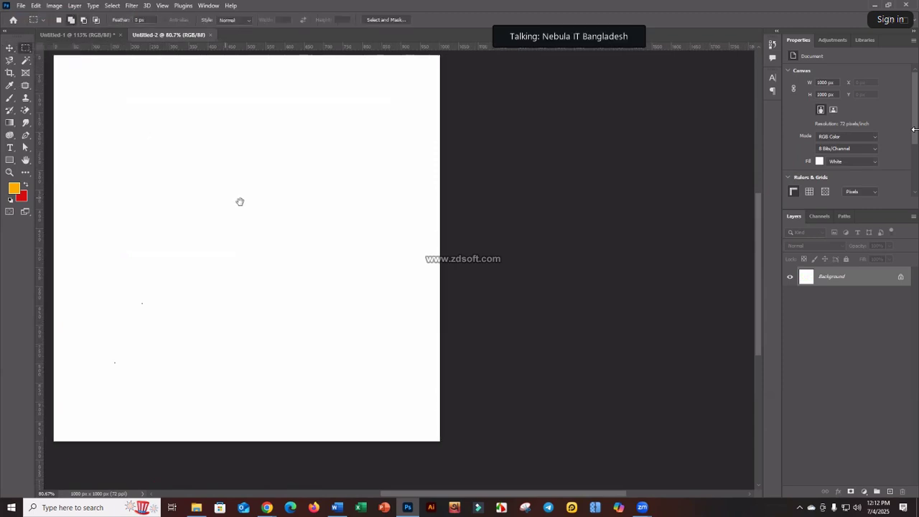
{"action": "left_click_drag", "start_coordinate": [130, 228], "coordinate": [474, 411]}
{"action": "left_click_drag", "start_coordinate": [318, 321], "coordinate": [279, 299]}
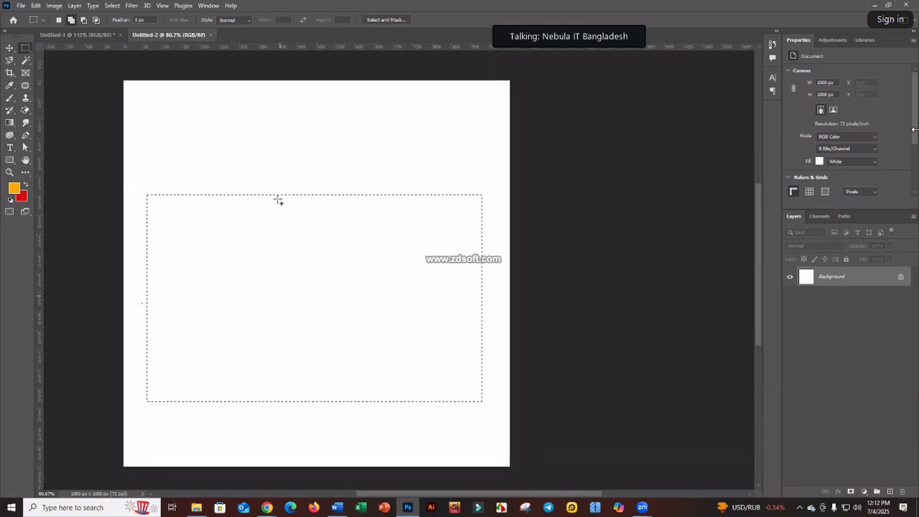
- Set the foreground color to a medium green in the Color Picker
{"action": "left_click", "coordinate": [13, 189]}
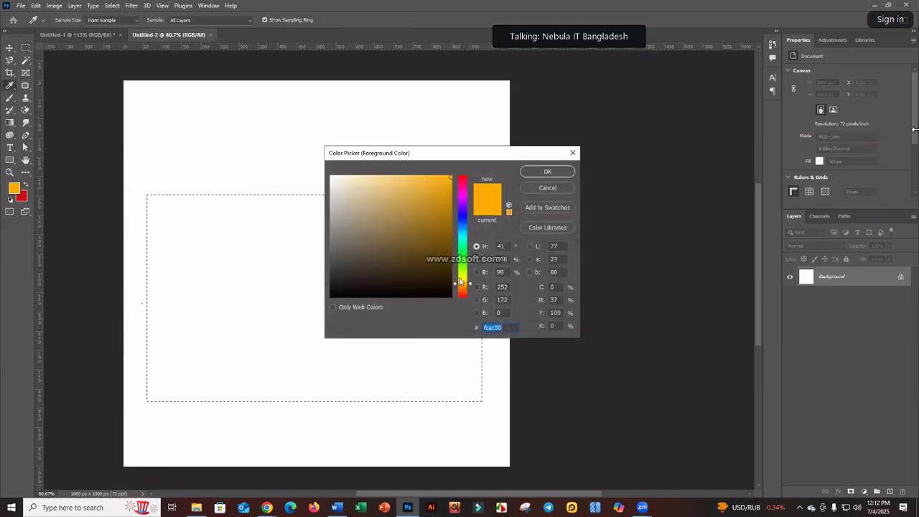
{"action": "left_click_drag", "start_coordinate": [461, 282], "coordinate": [467, 251]}
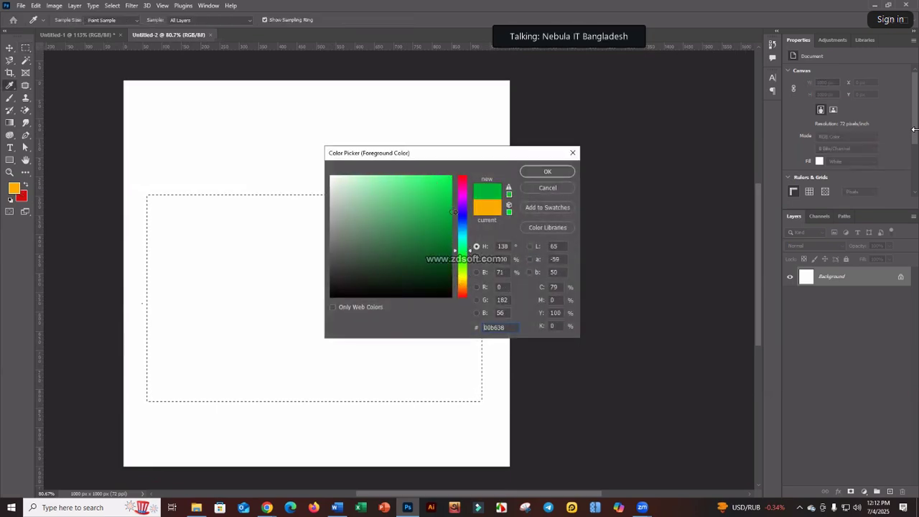
{"action": "left_click", "coordinate": [535, 173]}
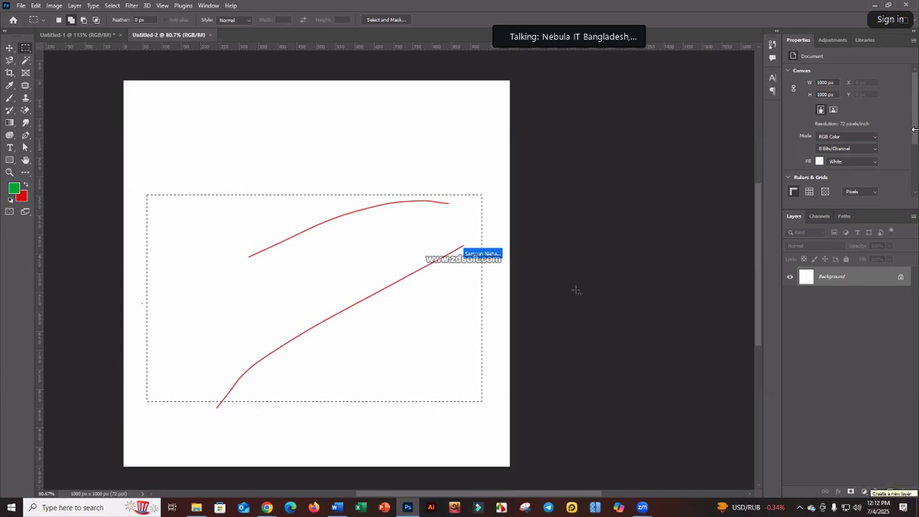
{"action": "left_click", "coordinate": [474, 254]}
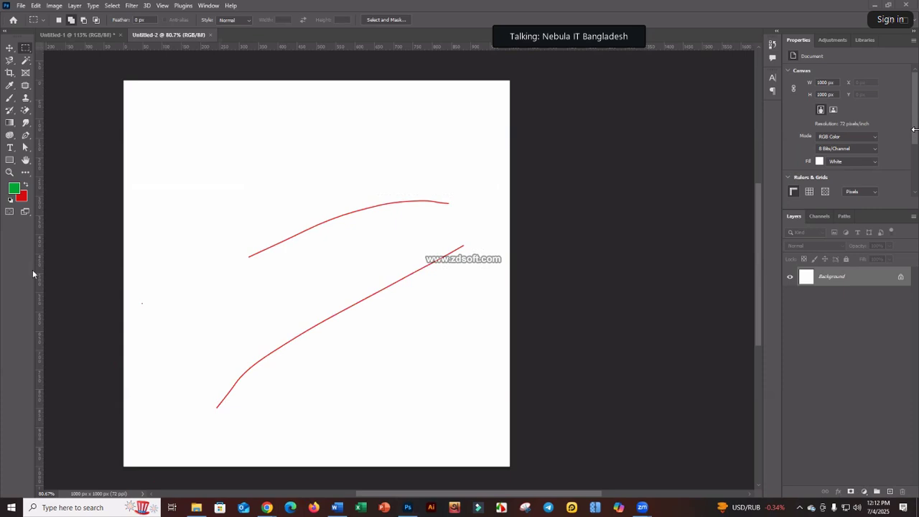
{"action": "key", "text": "ctrl+z"}
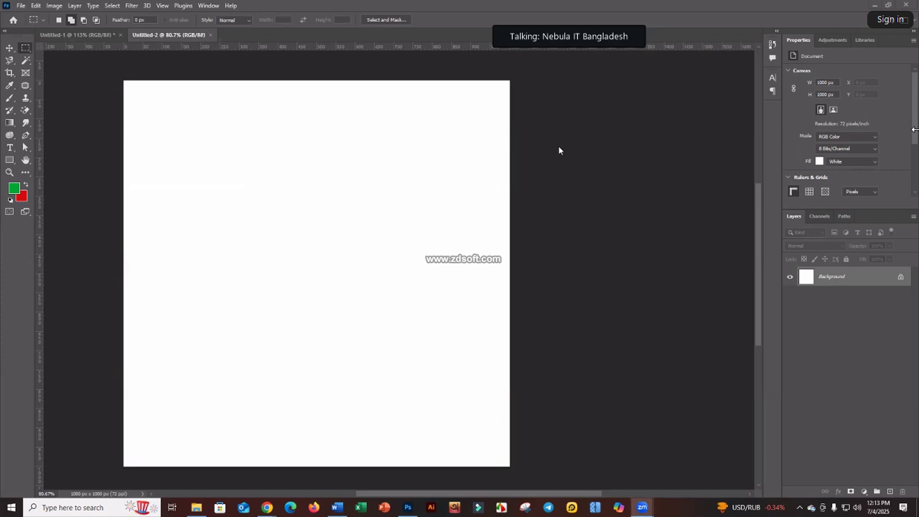
{"action": "left_click", "coordinate": [21, 6]}
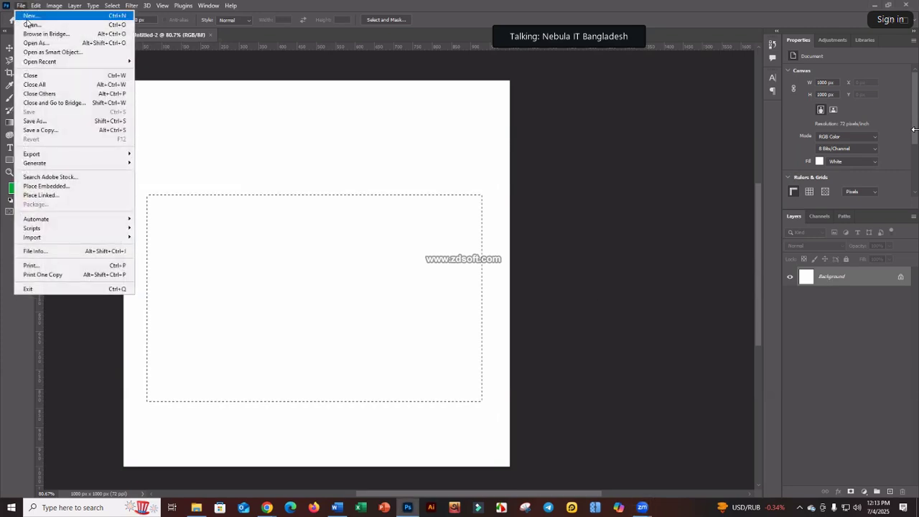
{"action": "left_click", "coordinate": [22, 6]}
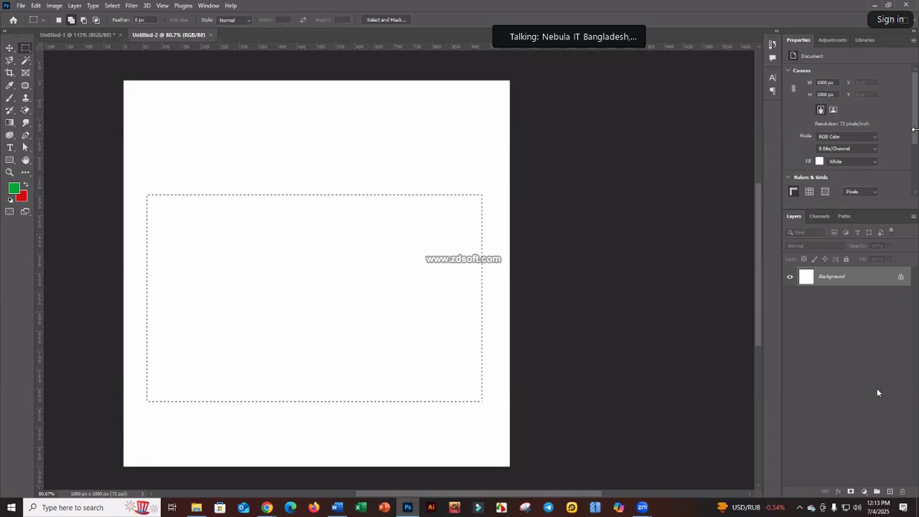
- Add twelve new empty layers above the Background layer
{"action": "left_click", "coordinate": [891, 492]}
{"action": "left_click", "coordinate": [891, 492]}
{"action": "left_click", "coordinate": [891, 492]}
{"action": "left_click", "coordinate": [891, 492]}
{"action": "left_click", "coordinate": [891, 492]}
{"action": "left_click", "coordinate": [891, 492]}
{"action": "left_click", "coordinate": [890, 492]}
{"action": "left_click", "coordinate": [891, 492]}
{"action": "left_click", "coordinate": [891, 492]}
{"action": "left_click", "coordinate": [891, 492]}
{"action": "left_click", "coordinate": [891, 492]}
{"action": "left_click", "coordinate": [891, 492]}
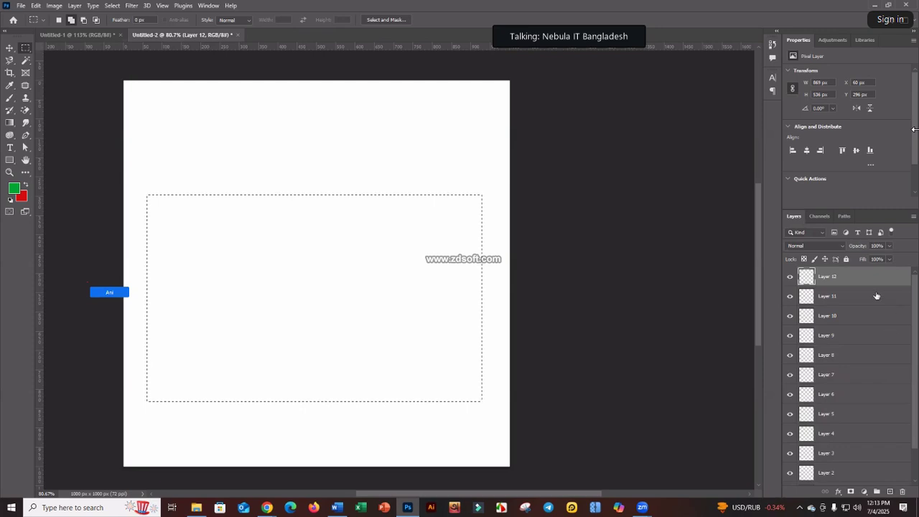
- Select the surplus empty layers together and delete them, keeping only Layer 1 above the Background
{"action": "key", "text": "alt+bracketleft"}
{"action": "key", "text": "alt+bracketleft"}
{"action": "key", "text": "alt+bracketleft"}
{"action": "key", "text": "alt+bracketleft"}
{"action": "key", "text": "alt+bracketleft"}
{"action": "key", "text": "alt+bracketleft"}
{"action": "key", "text": "alt+bracketleft"}
{"action": "key", "text": "alt+bracketleft"}
{"action": "key", "text": "alt+bracketleft"}
{"action": "key", "text": "alt+bracketleft"}
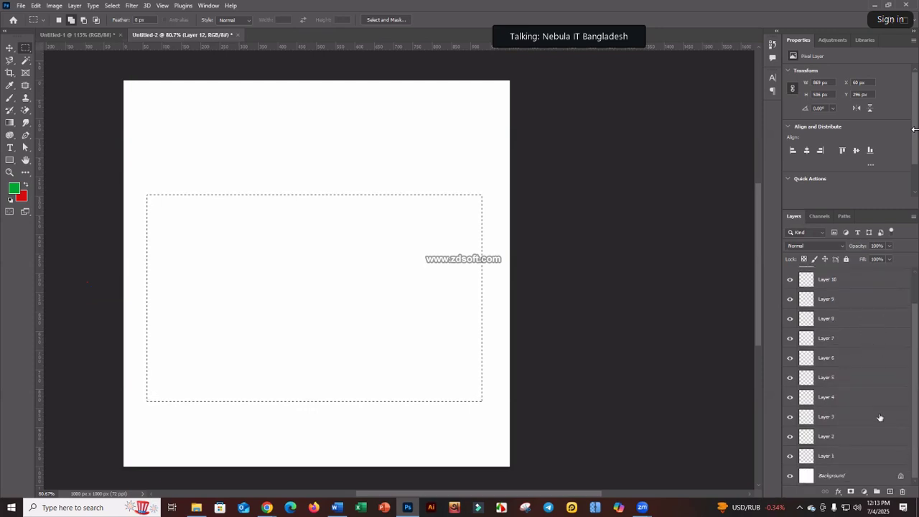
{"action": "left_click", "coordinate": [852, 279], "text": "shift"}
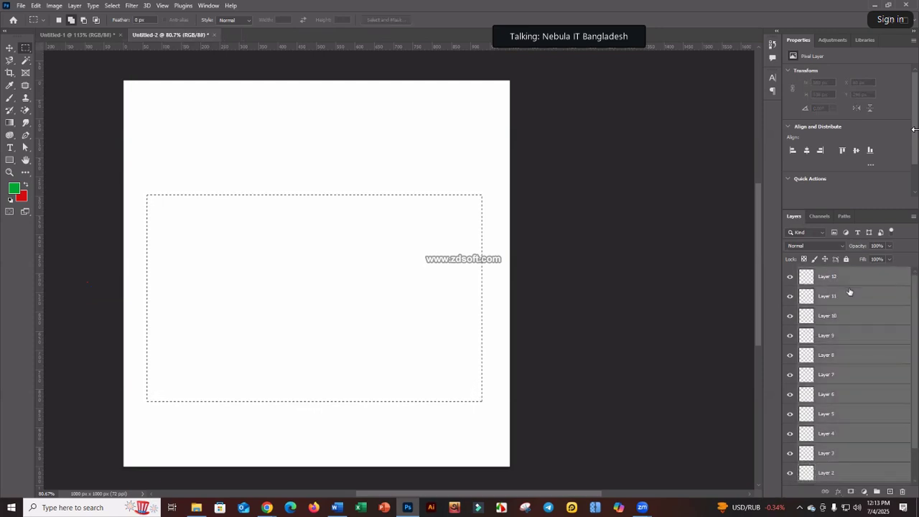
{"action": "scroll", "coordinate": [875, 412], "scroll_direction": "down", "scroll_amount": 1}
{"action": "left_click_drag", "start_coordinate": [866, 441], "coordinate": [907, 492]}
- Make Layer 1 active and fill the rectangular selection with the green foreground color
{"action": "left_click", "coordinate": [853, 324]}
{"action": "left_click", "coordinate": [836, 285]}
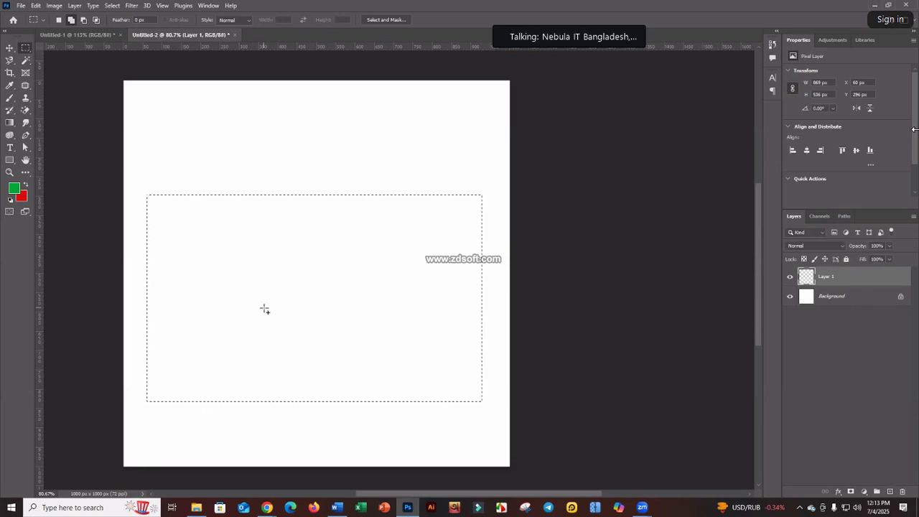
{"action": "key", "text": "alt+BackSpace"}
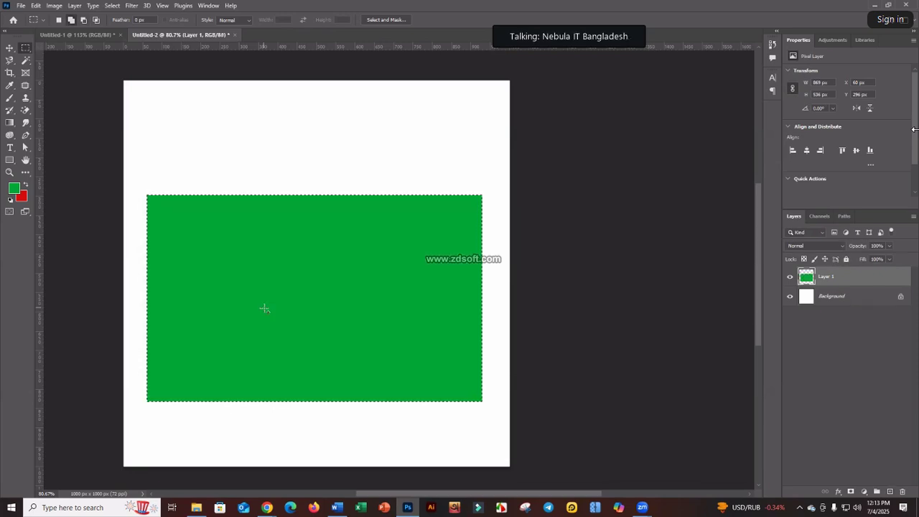
- Use the Elliptical Marquee tool to select a circle about 363 px across in the middle of the green rectangle
{"action": "right_click", "coordinate": [27, 54]}
{"action": "left_click", "coordinate": [71, 57]}
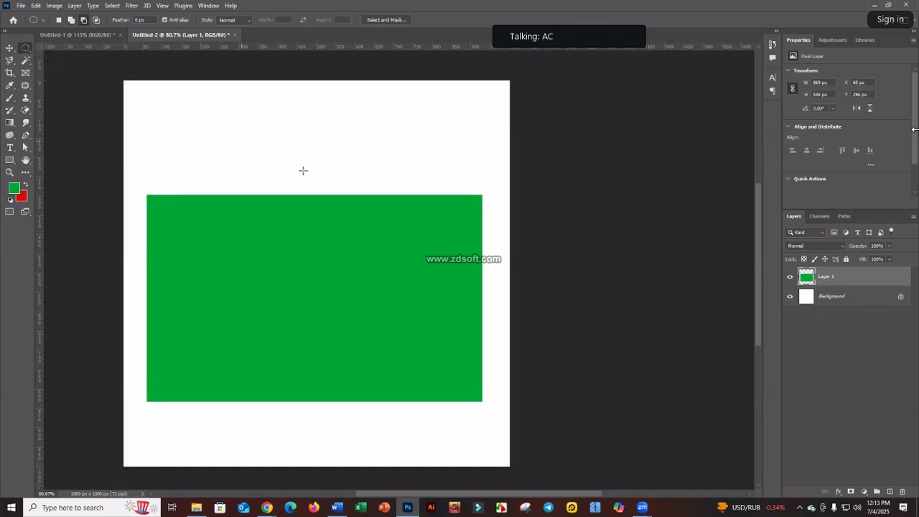
{"action": "scroll", "coordinate": [287, 205], "scroll_direction": "down", "scroll_amount": 1}
{"action": "left_click_drag", "start_coordinate": [241, 202], "coordinate": [385, 333]}
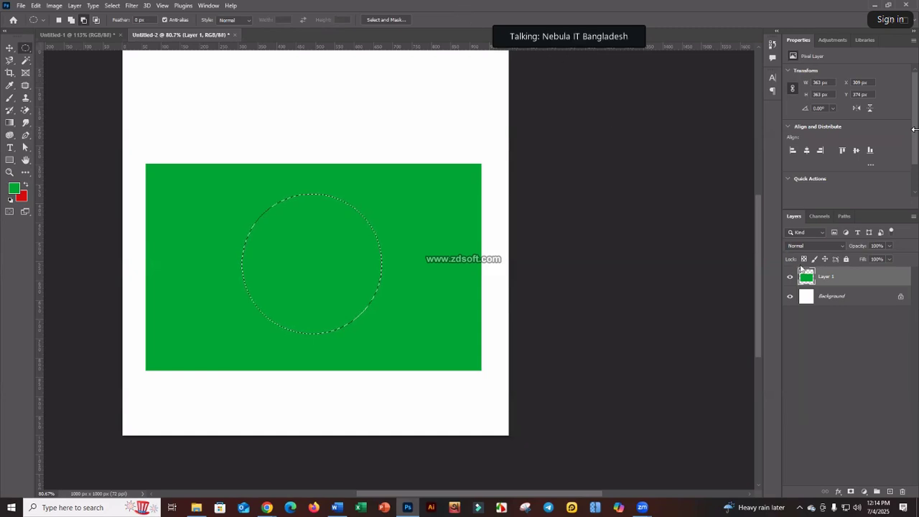
- Add three new empty layers above the green rectangle's Layer 1
{"action": "left_click", "coordinate": [890, 492]}
{"action": "left_click", "coordinate": [890, 492]}
{"action": "left_click", "coordinate": [890, 492]}
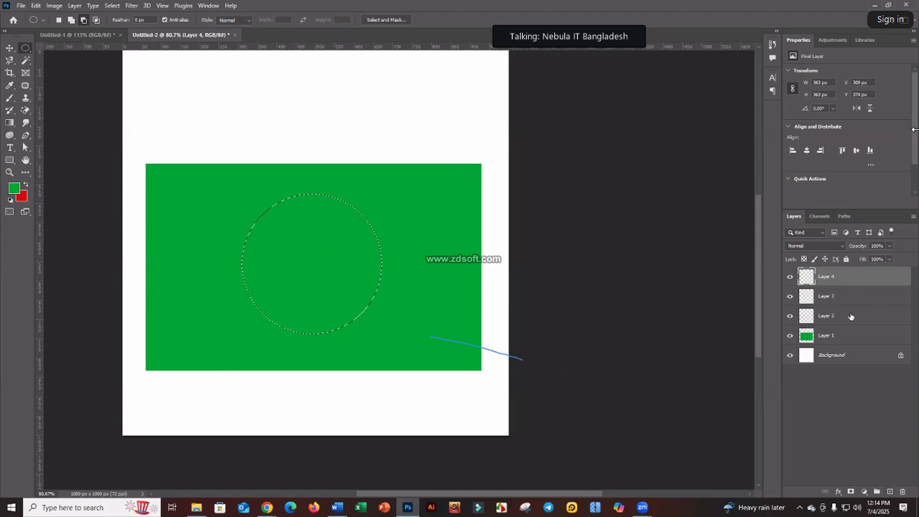
- Demonstrate changing the active layer by selecting Layer 2, Layer 3 and Layer 4 in turn
{"action": "left_click", "coordinate": [834, 299]}
{"action": "left_click", "coordinate": [837, 322]}
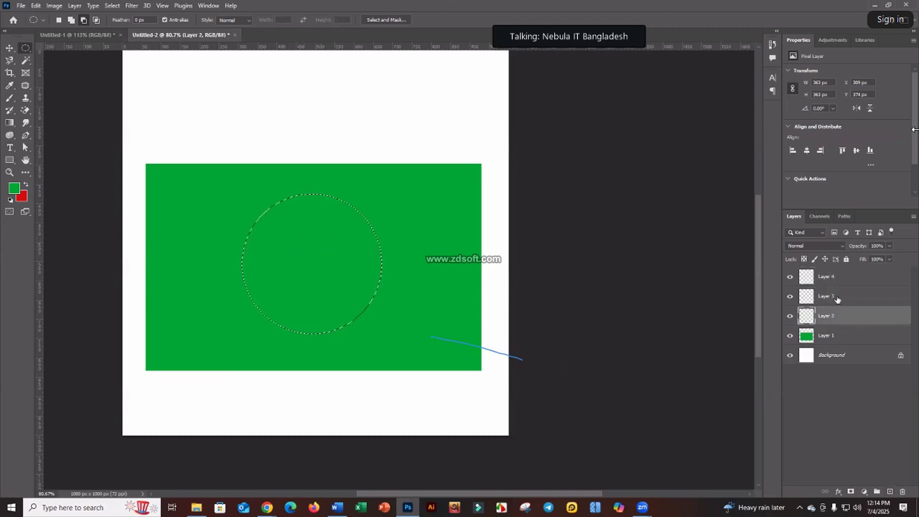
{"action": "left_click", "coordinate": [837, 301]}
{"action": "left_click", "coordinate": [839, 280]}
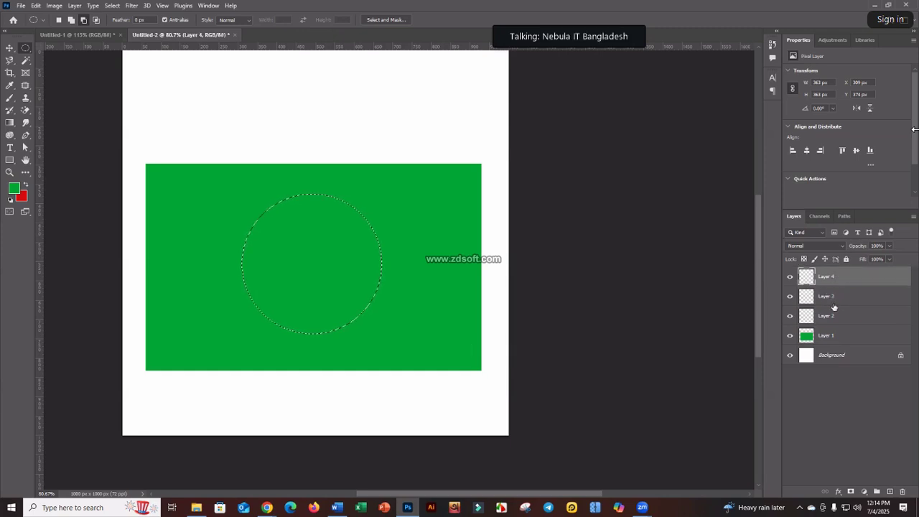
{"action": "left_click", "coordinate": [842, 317]}
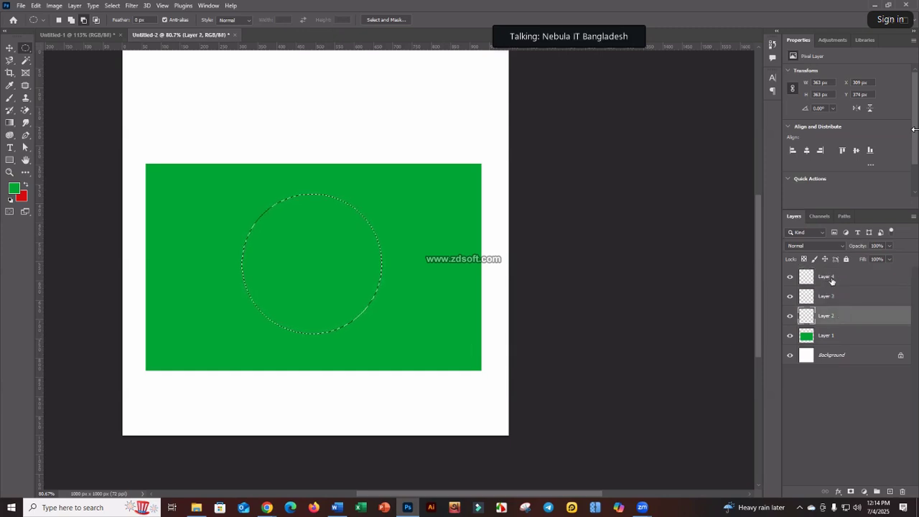
{"action": "left_click", "coordinate": [832, 280]}
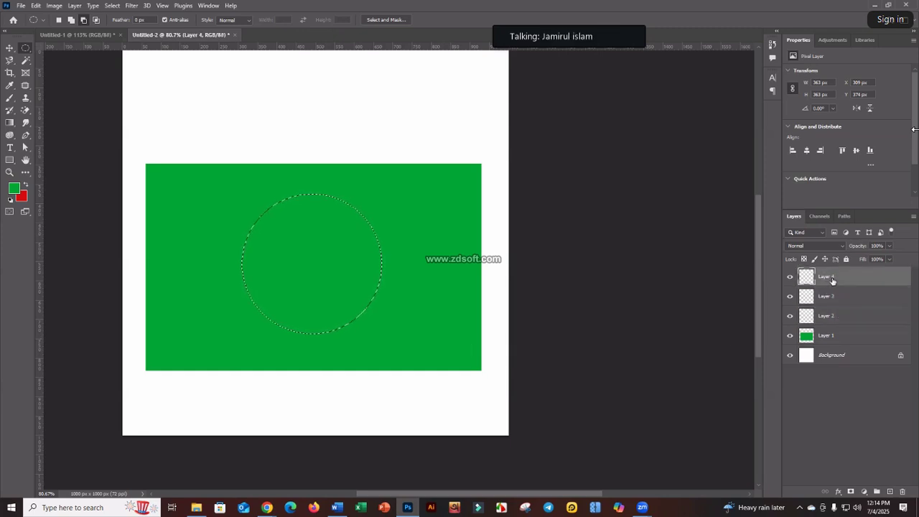
{"action": "left_click", "coordinate": [843, 319]}
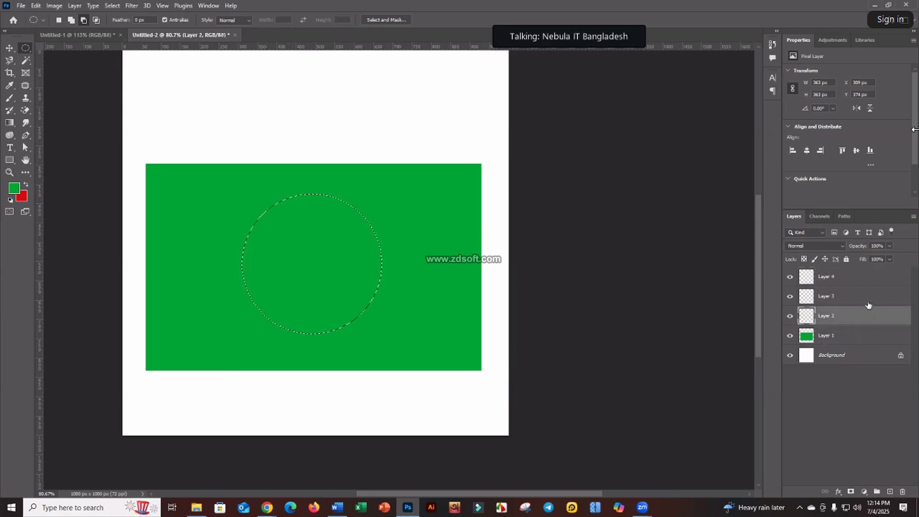
- Deselect the circle and delete the empty Layer 4, Layer 3 and Layer 2
{"action": "left_click", "coordinate": [514, 351]}
{"action": "left_click", "coordinate": [840, 280]}
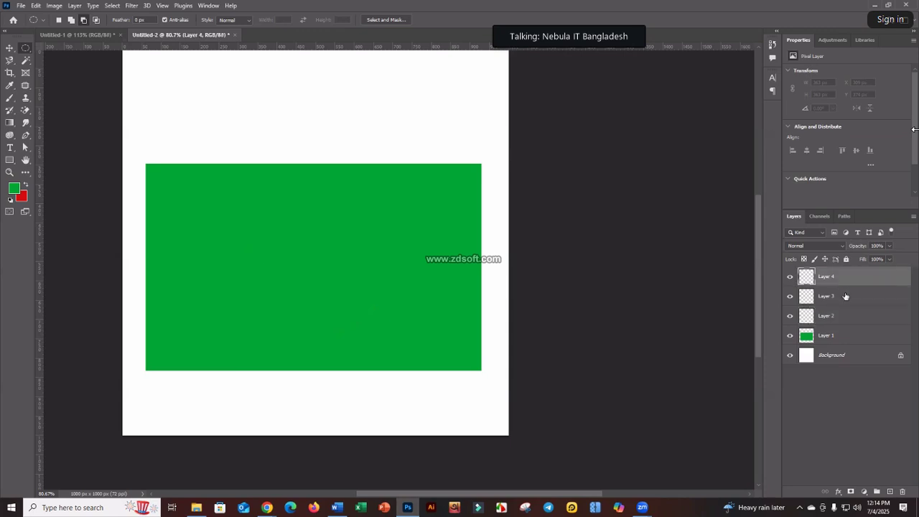
{"action": "key", "text": "Delete"}
{"action": "key", "text": "Delete"}
{"action": "key", "text": "Delete"}
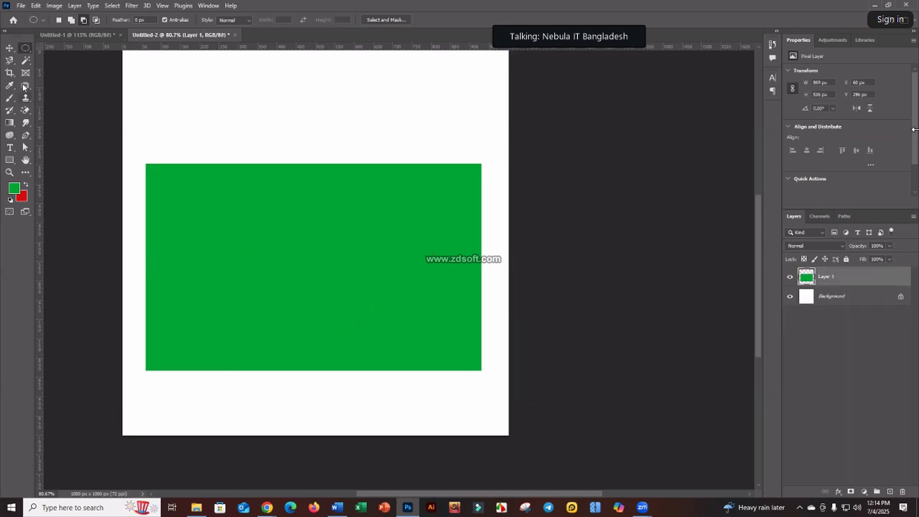
- Select a circle about 359 px across in the middle of the green rectangle, and make Layer 1 active
{"action": "left_click_drag", "start_coordinate": [261, 207], "coordinate": [375, 352]}
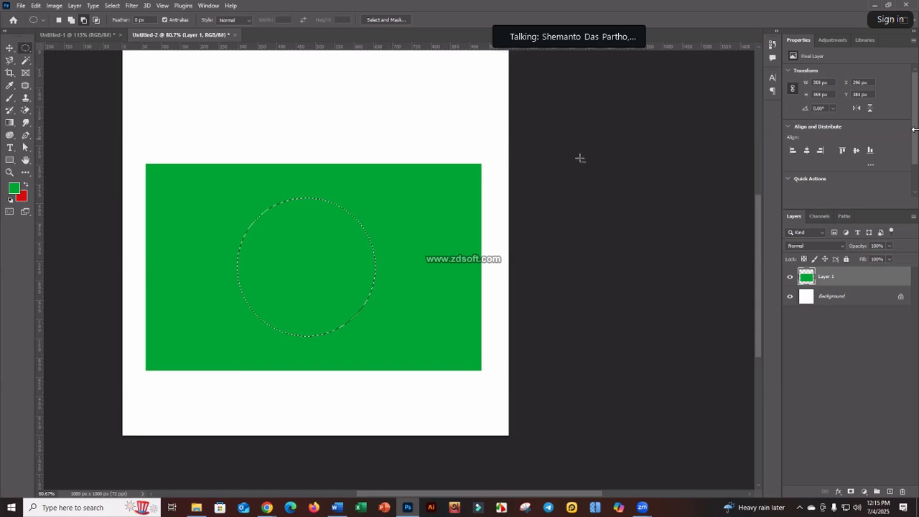
{"action": "left_click", "coordinate": [838, 299]}
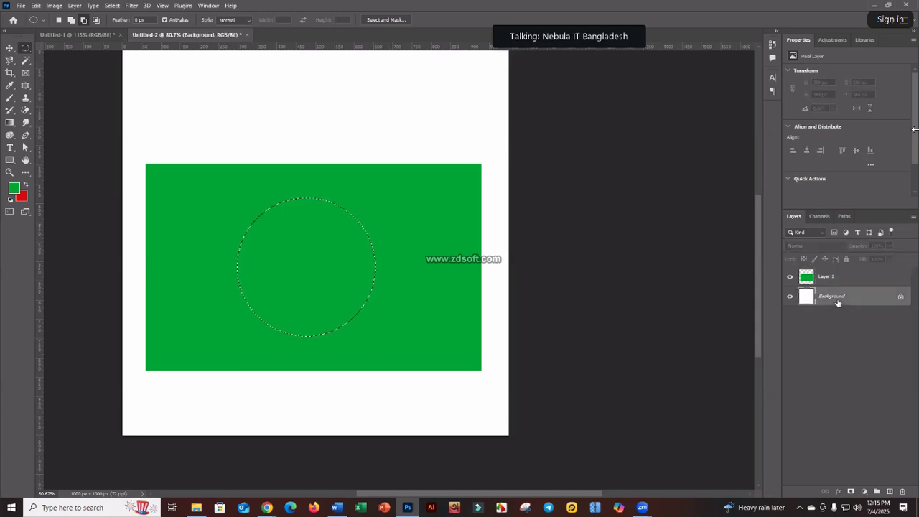
{"action": "left_click", "coordinate": [822, 281]}
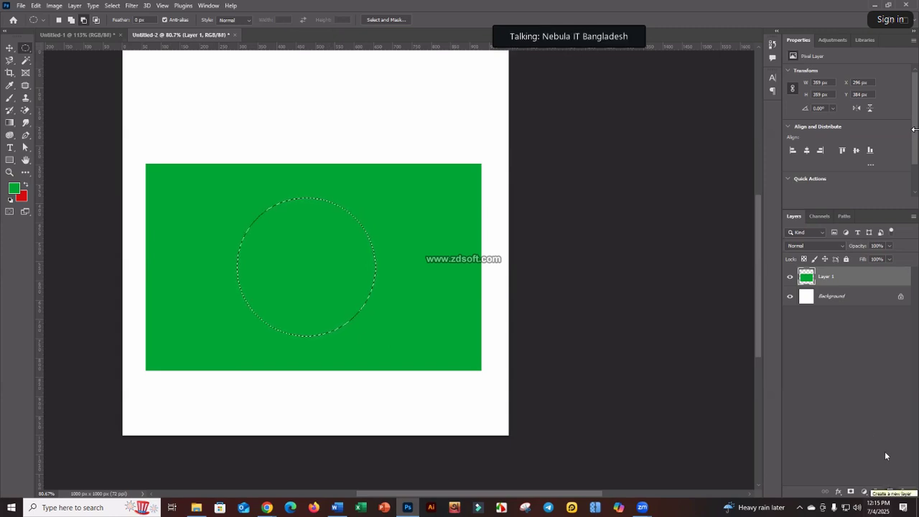
- Fill the circular selection with the red background color on a new layer above Layer 1, and deselect
{"action": "left_click", "coordinate": [891, 492]}
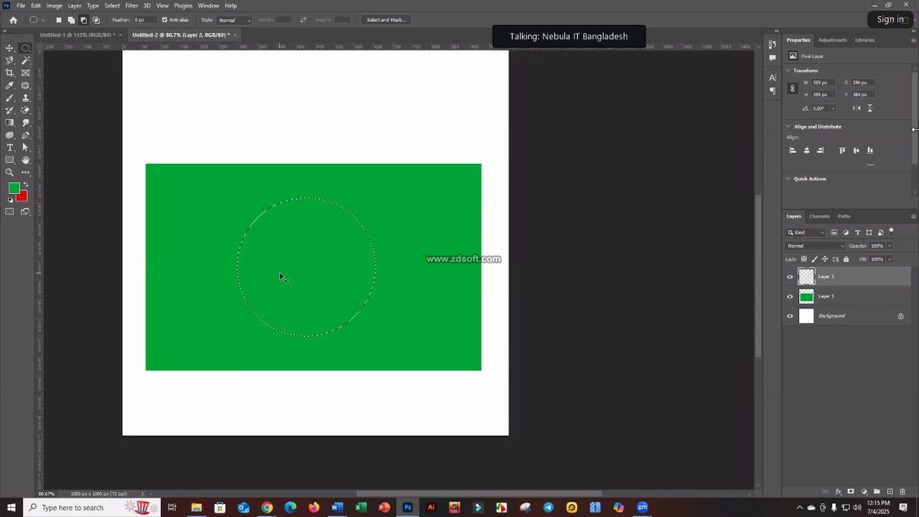
{"action": "key", "text": "ctrl+BackSpace"}
{"action": "key", "text": "ctrl+d"}
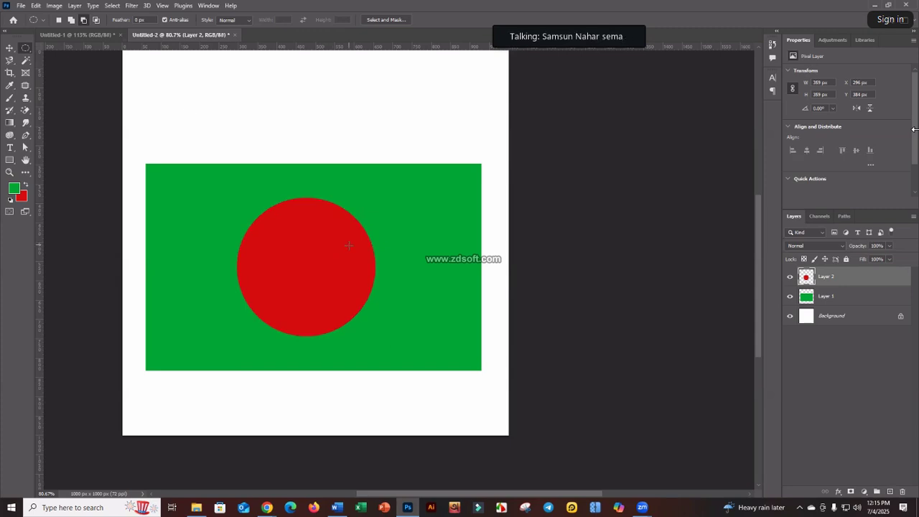
- Delete the red circle's layer and move the green rectangle up the canvas to about X 79 px, Y 232 px
{"action": "key", "text": "v"}
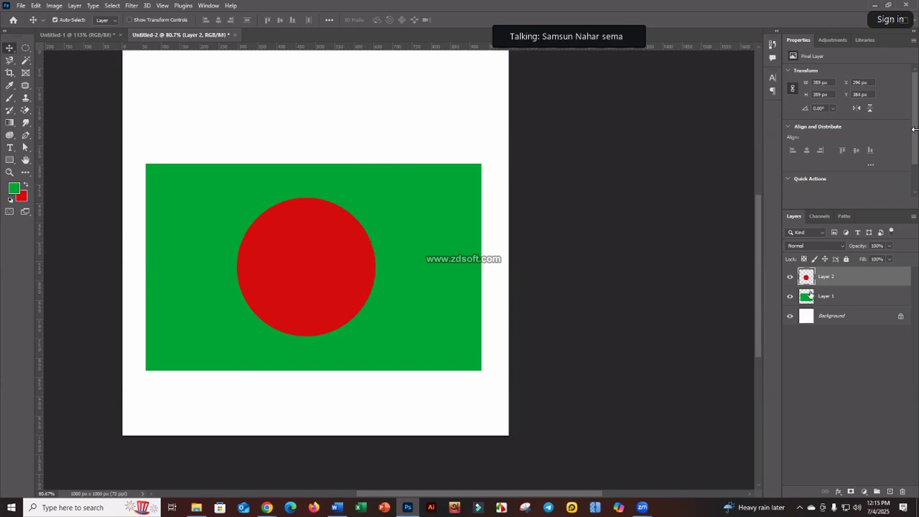
{"action": "key", "text": "Delete"}
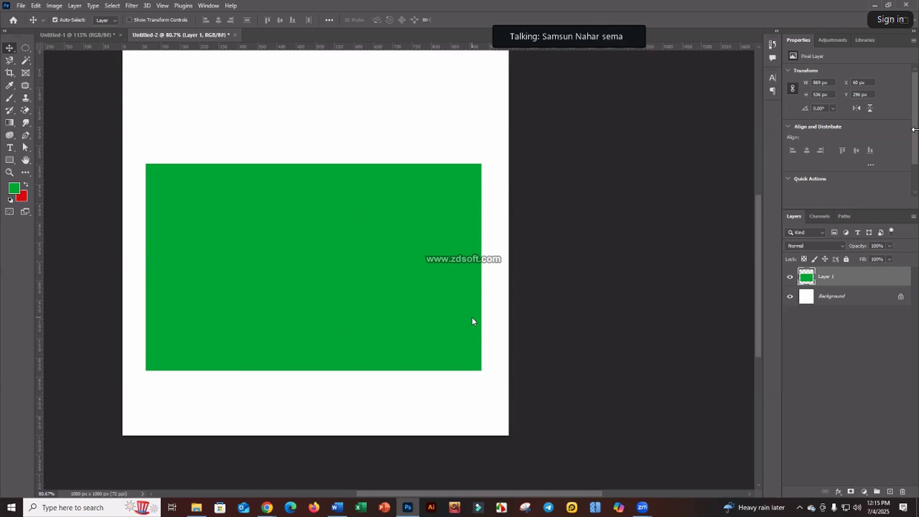
{"action": "scroll", "coordinate": [386, 297], "scroll_direction": "up", "scroll_amount": 2}
{"action": "left_click_drag", "start_coordinate": [361, 312], "coordinate": [391, 315]}
{"action": "scroll", "coordinate": [381, 297], "scroll_direction": "up", "scroll_amount": 2}
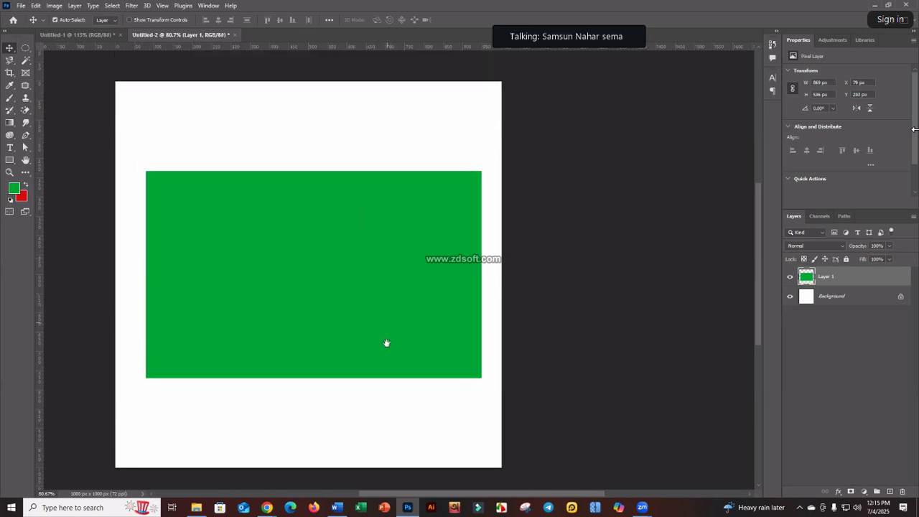
{"action": "scroll", "coordinate": [386, 339], "scroll_direction": "down", "scroll_amount": 1}
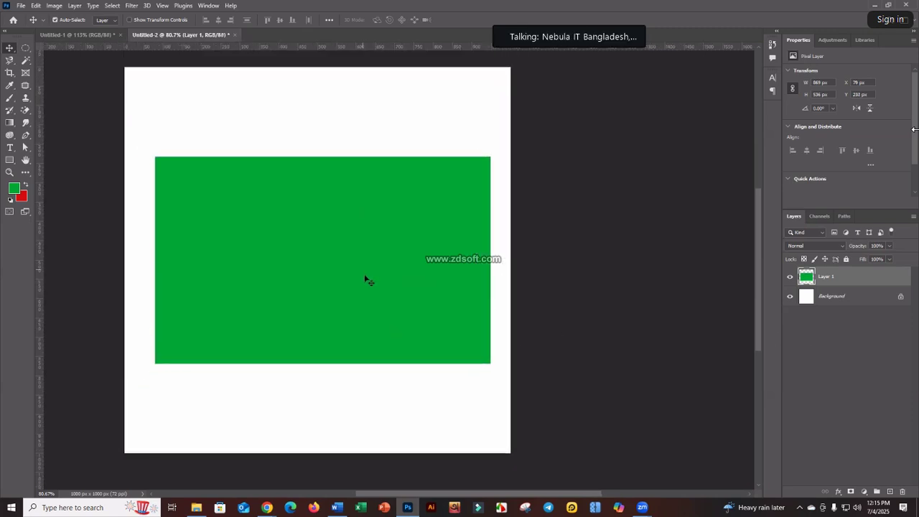
{"action": "scroll", "coordinate": [365, 269], "scroll_direction": "down", "scroll_amount": 1}
- Select a circle about 338 px across in the middle of the green rectangle, clear the selection and restore it
{"action": "left_click", "coordinate": [25, 47]}
{"action": "left_click_drag", "start_coordinate": [237, 195], "coordinate": [393, 315]}
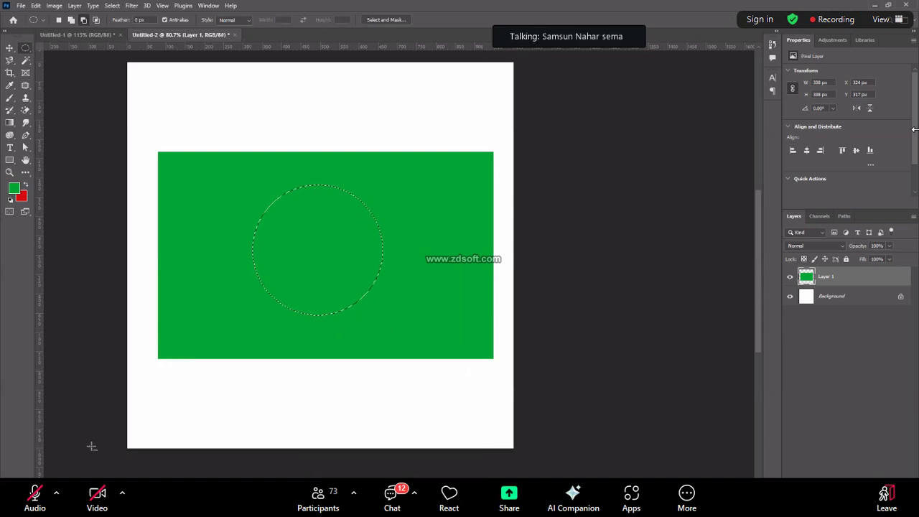
{"action": "key", "text": "ctrl+d"}
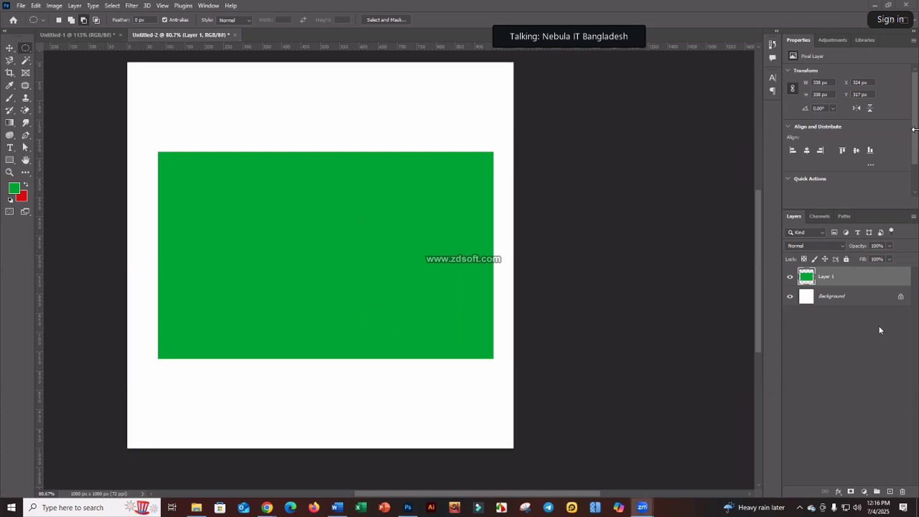
{"action": "key", "text": "ctrl+shift+d"}
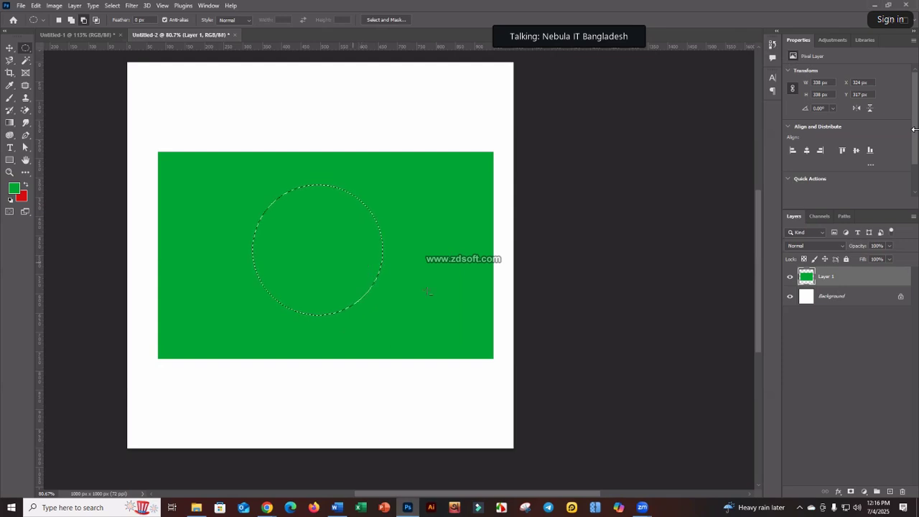
- Add a new layer above Layer 1, fill the selected circle with the red background color, and deselect
{"action": "left_click", "coordinate": [891, 493]}
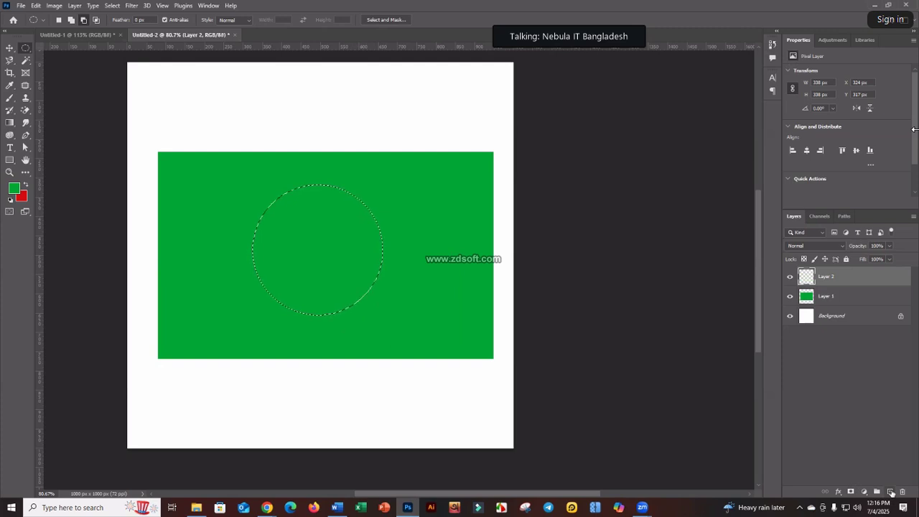
{"action": "key", "text": "ctrl+BackSpace"}
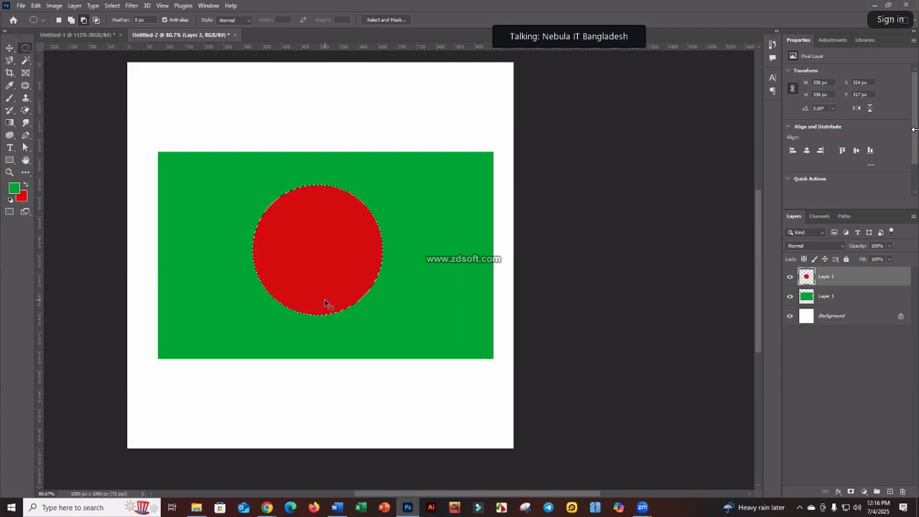
{"action": "key", "text": "ctrl+d"}
{"action": "left_click", "coordinate": [10, 49]}
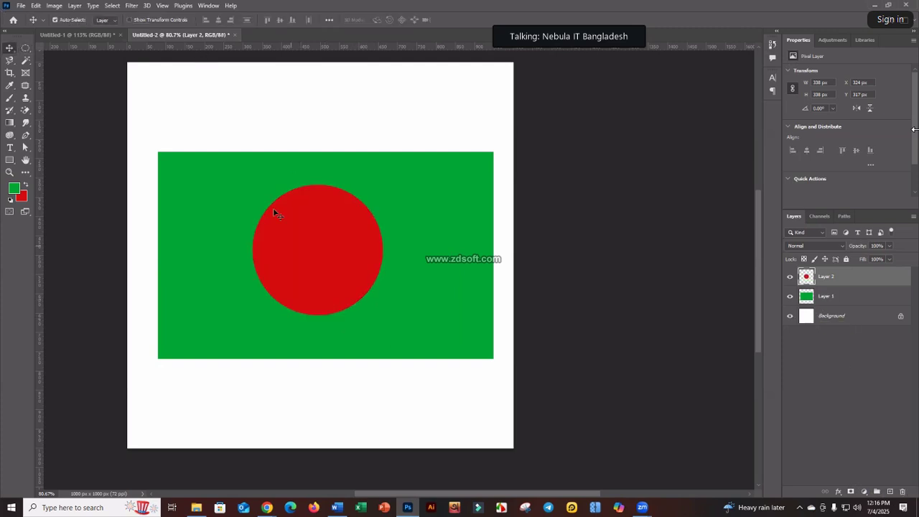
- Reposition the green rectangle and the red circle, placing the circle at about X 316 px, Y 331 px
{"action": "left_click_drag", "start_coordinate": [312, 180], "coordinate": [333, 199]}
{"action": "left_click_drag", "start_coordinate": [303, 251], "coordinate": [364, 246]}
{"action": "left_click_drag", "start_coordinate": [413, 192], "coordinate": [369, 154]}
{"action": "left_click_drag", "start_coordinate": [387, 229], "coordinate": [359, 222]}
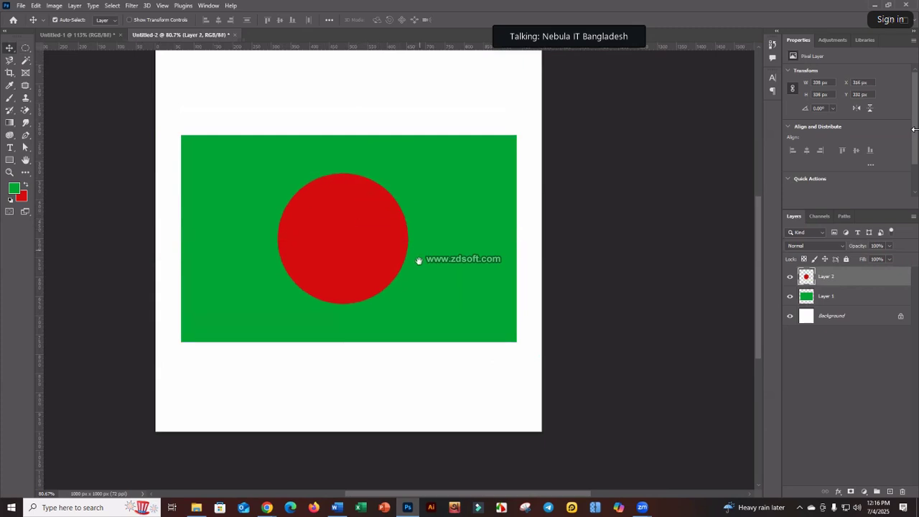
{"action": "scroll", "coordinate": [418, 263], "scroll_direction": "up", "scroll_amount": 1}
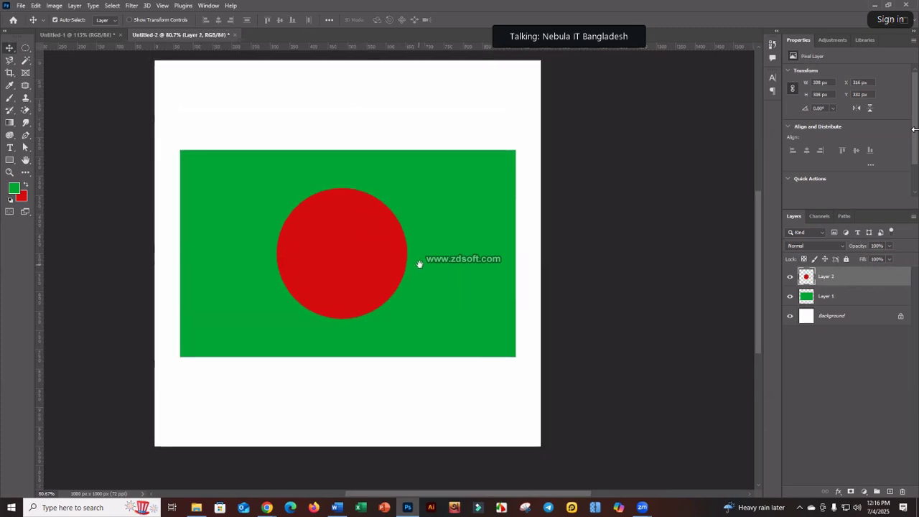
- Enlarge the red circle slightly with Free Transform
{"action": "left_click", "coordinate": [36, 6]}
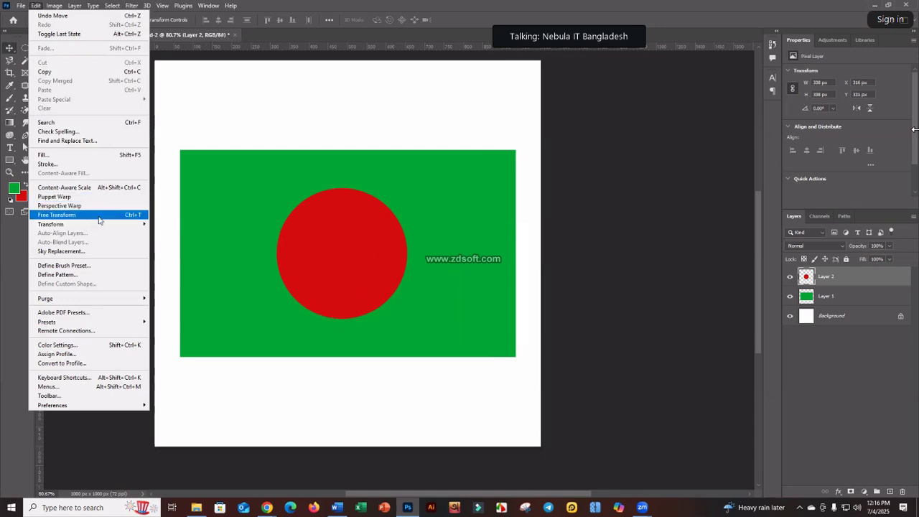
{"action": "left_click", "coordinate": [299, 150]}
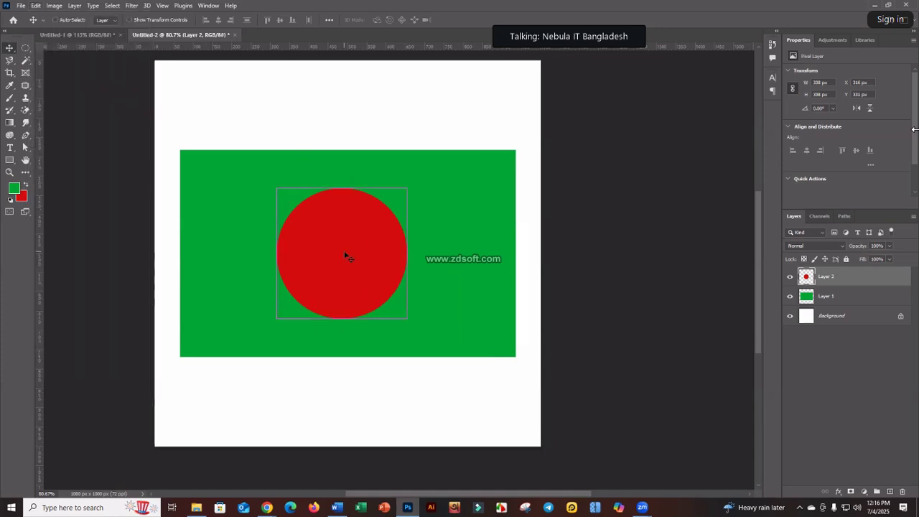
{"action": "key", "text": "ctrl+t"}
{"action": "left_click_drag", "start_coordinate": [407, 320], "coordinate": [421, 339]}
{"action": "key", "text": "Return"}
- Stretch the green rectangle with Free Transform to 104.60% width and 112.87% height
{"action": "left_click", "coordinate": [475, 191]}
{"action": "key", "text": "ctrl+r"}
{"action": "key", "text": "ctrl+t"}
{"action": "left_click_drag", "start_coordinate": [557, 366], "coordinate": [572, 383]}
{"action": "left_click", "coordinate": [474, 20]}
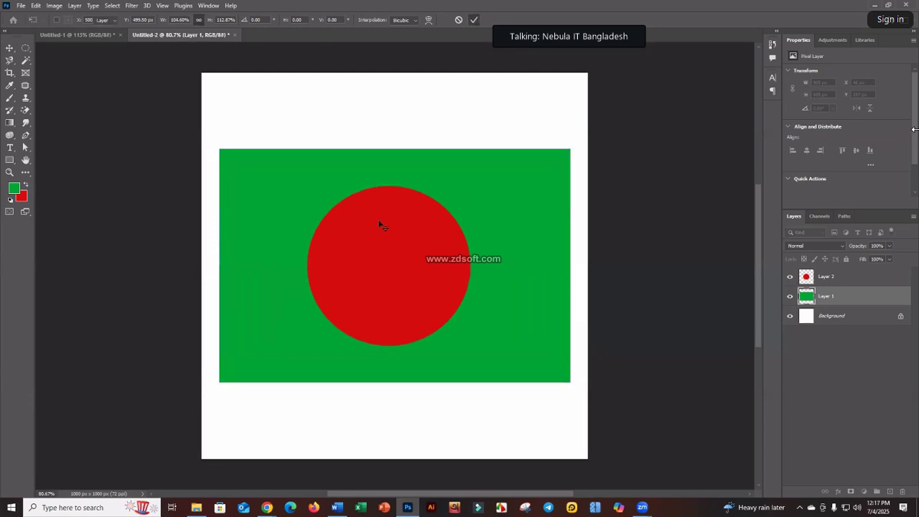
- Scale both flag layers together to 50.46% and move the flag to the canvas's upper-right corner
{"action": "left_click_drag", "start_coordinate": [343, 119], "coordinate": [470, 374]}
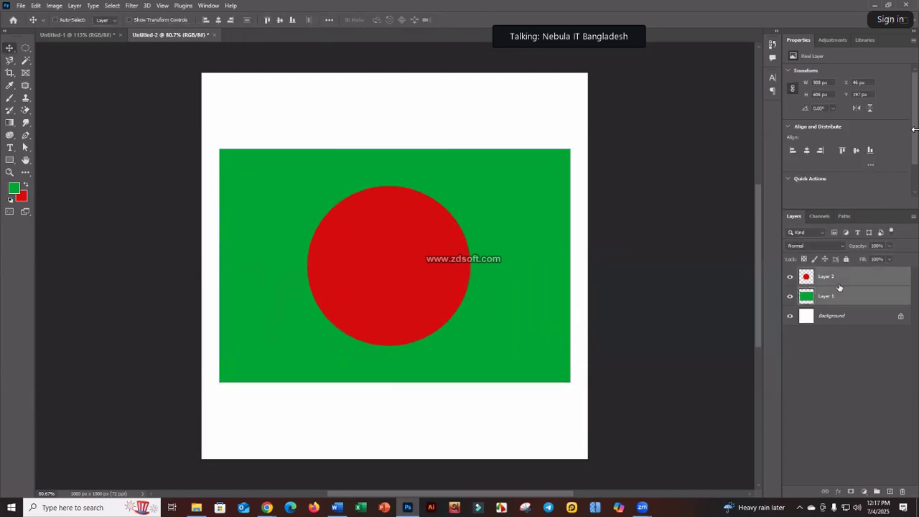
{"action": "left_click", "coordinate": [363, 130]}
{"action": "left_click_drag", "start_coordinate": [359, 120], "coordinate": [470, 365]}
{"action": "key", "text": "ctrl+t"}
{"action": "left_click_drag", "start_coordinate": [569, 147], "coordinate": [484, 208]}
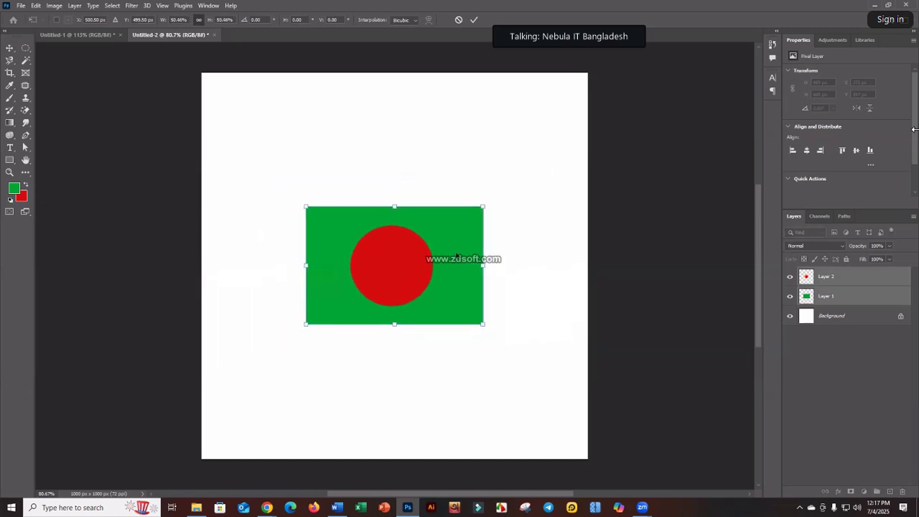
{"action": "left_click", "coordinate": [474, 19]}
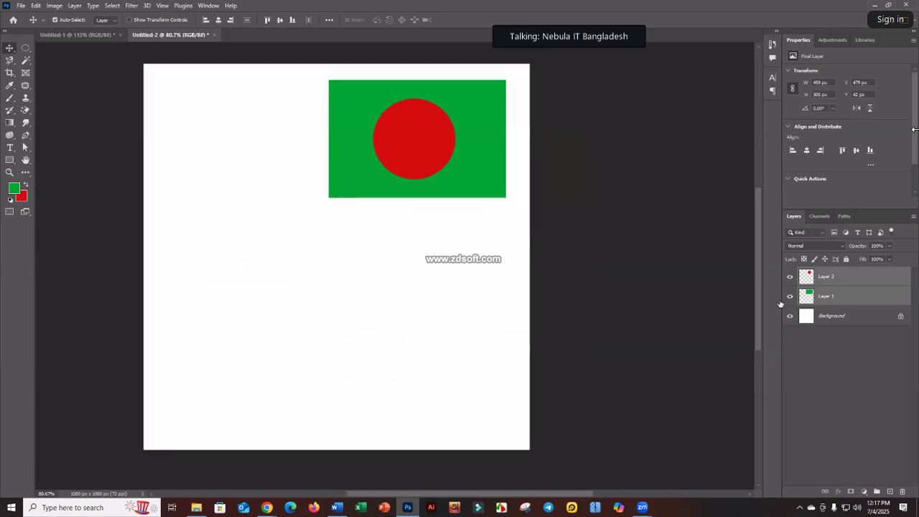
- Switch to Word to check the Class-1 topics in the course outline, and return to Photoshop
{"action": "left_click", "coordinate": [856, 281]}
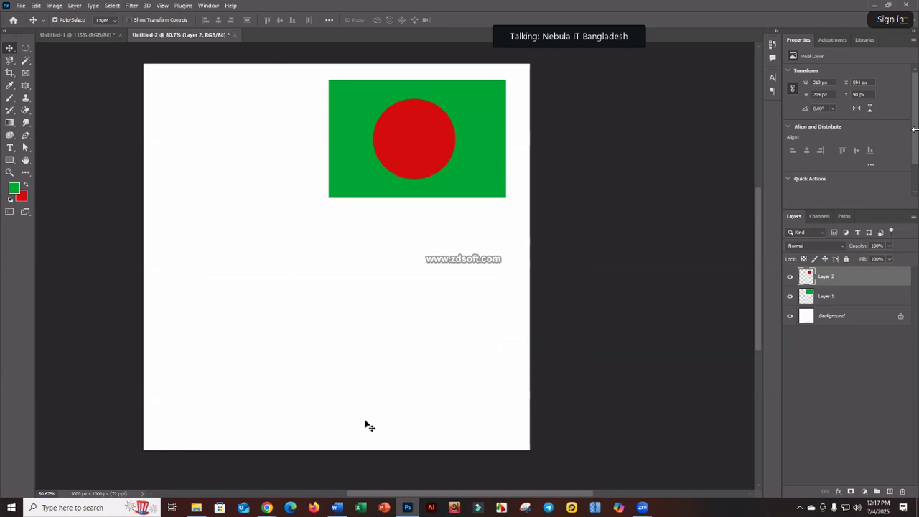
{"action": "left_click", "coordinate": [337, 507]}
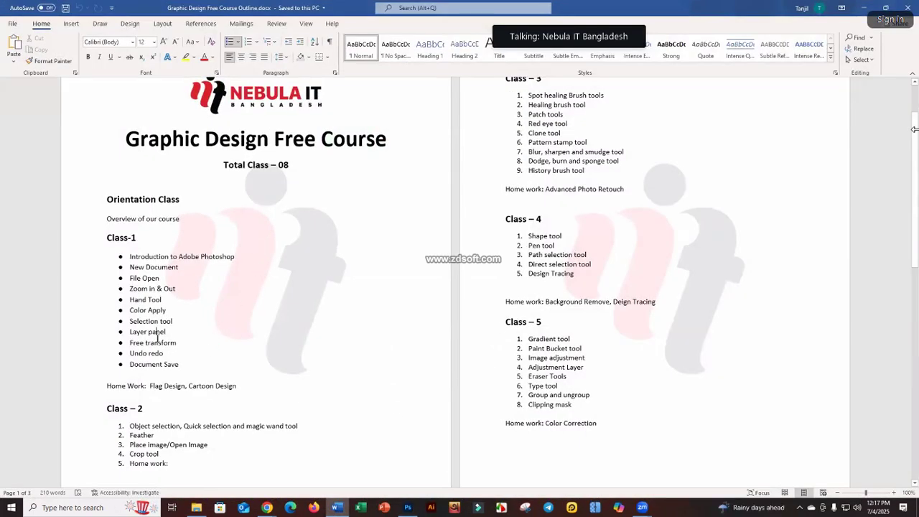
{"action": "left_click", "coordinate": [864, 7]}
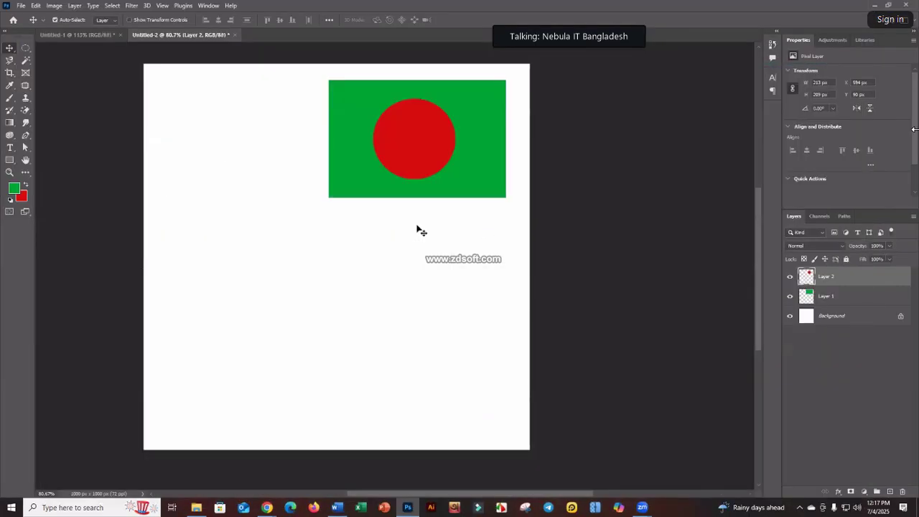
- Select the circle and rectangle layers of the flag together and delete them
{"action": "left_click", "coordinate": [355, 236]}
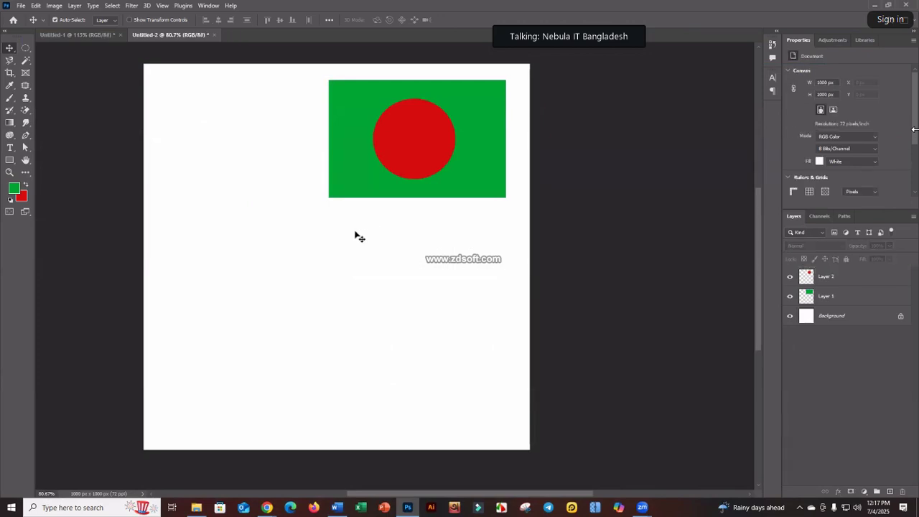
{"action": "left_click_drag", "start_coordinate": [355, 236], "coordinate": [533, 51]}
{"action": "key", "text": "Delete"}
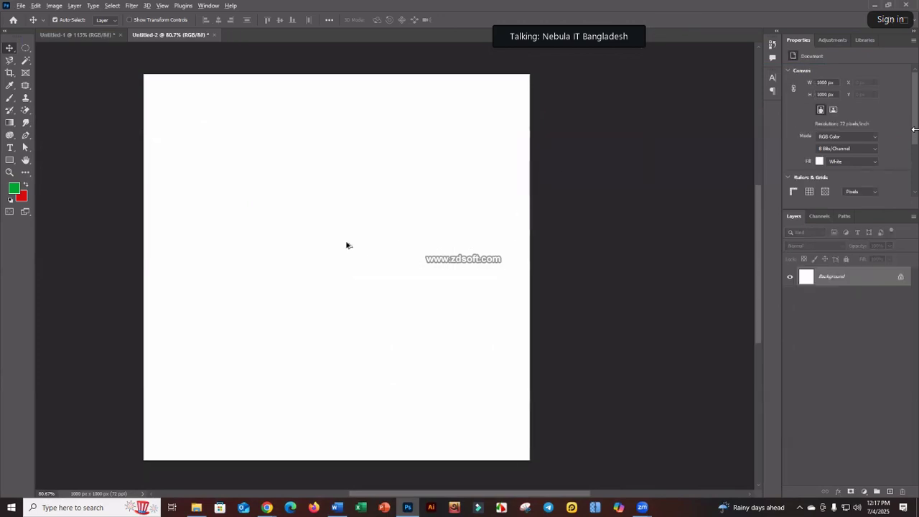
- Draw ten green rectangle shapes of different sizes spread in rows over the blank canvas
{"action": "key", "text": "ctrl+plus"}
{"action": "scroll", "coordinate": [308, 200], "scroll_direction": "down", "scroll_amount": 2}
{"action": "left_click", "coordinate": [9, 159]}
{"action": "left_click_drag", "start_coordinate": [184, 74], "coordinate": [248, 115]}
{"action": "left_click_drag", "start_coordinate": [284, 89], "coordinate": [357, 115]}
{"action": "left_click_drag", "start_coordinate": [389, 89], "coordinate": [442, 133]}
{"action": "mouse_move", "coordinate": [171, 169]}
{"action": "left_mouse_down"}
{"action": "mouse_move", "coordinate": [261, 206]}
{"action": "mouse_move", "coordinate": [248, 207]}
{"action": "left_mouse_up"}
{"action": "left_click_drag", "start_coordinate": [304, 177], "coordinate": [364, 197]}
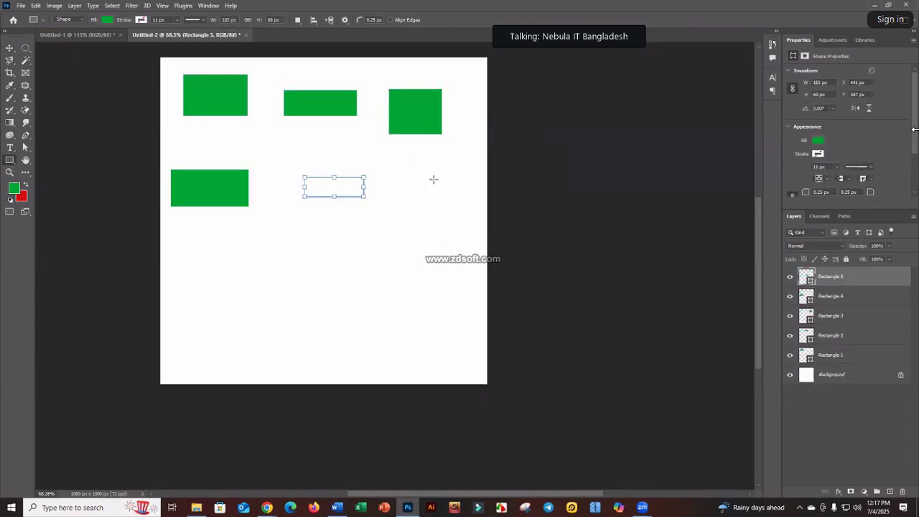
{"action": "left_click_drag", "start_coordinate": [411, 165], "coordinate": [458, 204]}
{"action": "left_click_drag", "start_coordinate": [196, 242], "coordinate": [276, 288]}
{"action": "left_click_drag", "start_coordinate": [339, 246], "coordinate": [431, 289]}
{"action": "left_click_drag", "start_coordinate": [205, 333], "coordinate": [270, 361]}
{"action": "left_click_drag", "start_coordinate": [340, 336], "coordinate": [435, 382]}
{"action": "scroll", "coordinate": [431, 388], "scroll_direction": "up", "scroll_amount": 2}
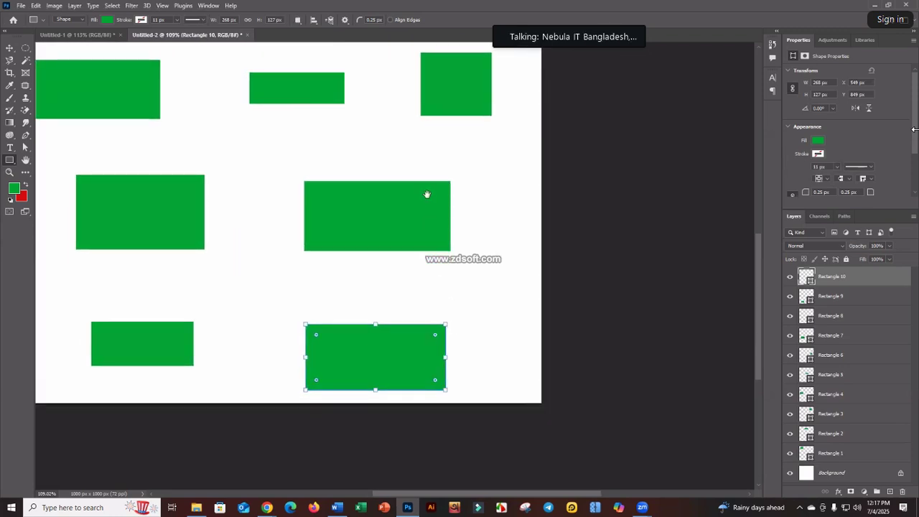
{"action": "scroll", "coordinate": [425, 245], "scroll_direction": "up", "scroll_amount": 3}
{"action": "scroll", "coordinate": [424, 245], "scroll_direction": "down", "scroll_amount": 1}
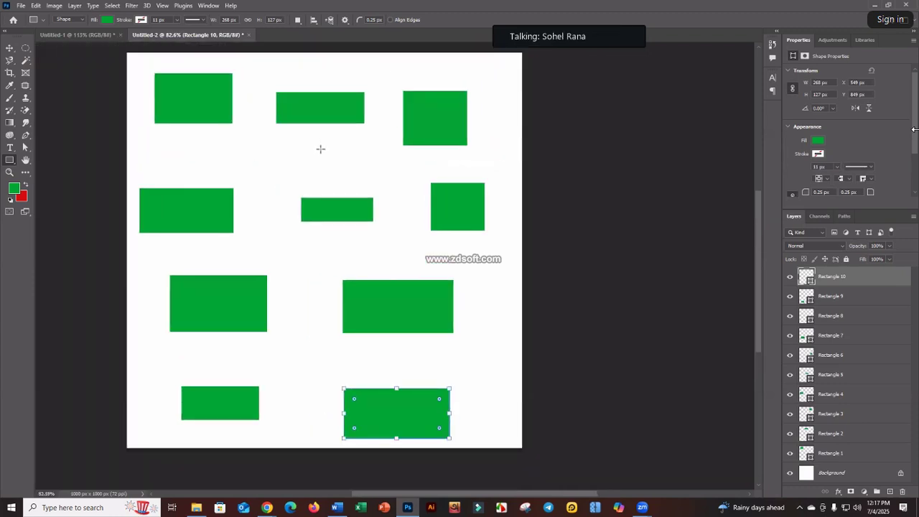
- Undo the drawn rectangles one by one until only the first one remains
{"action": "key", "text": "ctrl+z"}
{"action": "key", "text": "ctrl+z"}
{"action": "key", "text": "ctrl+z"}
{"action": "key", "text": "ctrl+z"}
{"action": "key", "text": "ctrl+z"}
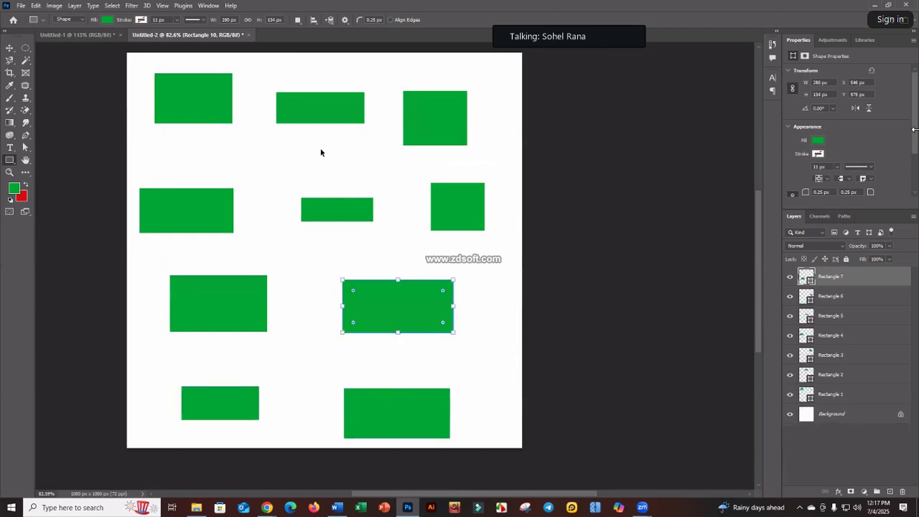
{"action": "key", "text": "ctrl+z"}
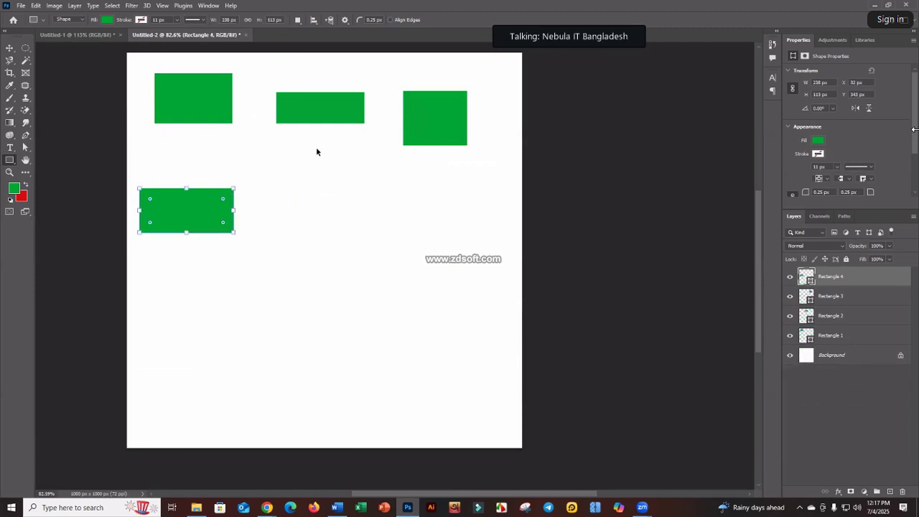
{"action": "key", "text": "ctrl+z"}
{"action": "key", "text": "ctrl+z"}
{"action": "key", "text": "ctrl+z"}
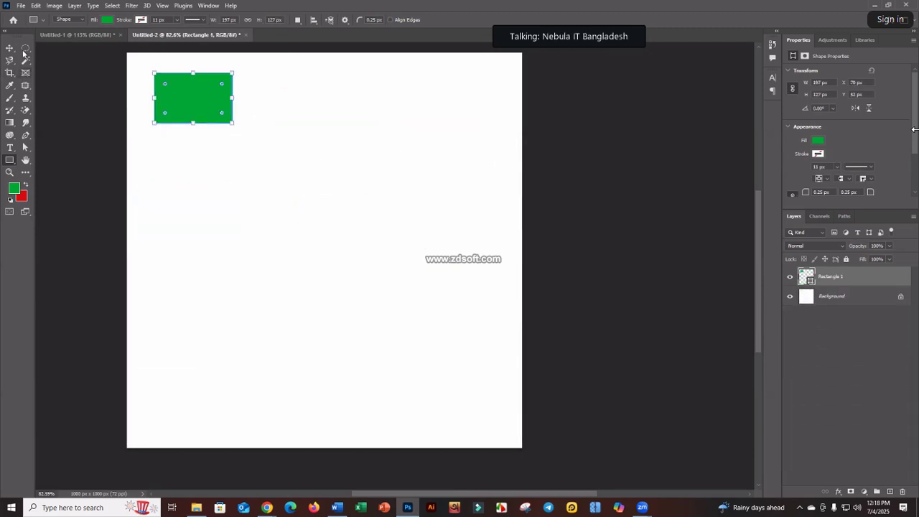
- Make an elliptical selection in the middle of the canvas, clear it, and delete the remaining green rectangle
{"action": "right_click", "coordinate": [26, 48]}
{"action": "left_click", "coordinate": [68, 48]}
{"action": "key", "text": "ctrl+z"}
{"action": "key", "text": "ctrl+z"}
{"action": "right_click", "coordinate": [26, 48]}
{"action": "left_click", "coordinate": [68, 57]}
{"action": "left_click_drag", "start_coordinate": [250, 195], "coordinate": [380, 338]}
{"action": "left_click", "coordinate": [407, 286]}
{"action": "key", "text": "v"}
{"action": "key", "text": "Delete"}
{"action": "scroll", "coordinate": [340, 216], "scroll_direction": "up", "scroll_amount": 2}
{"action": "scroll", "coordinate": [340, 216], "scroll_direction": "down", "scroll_amount": 1}
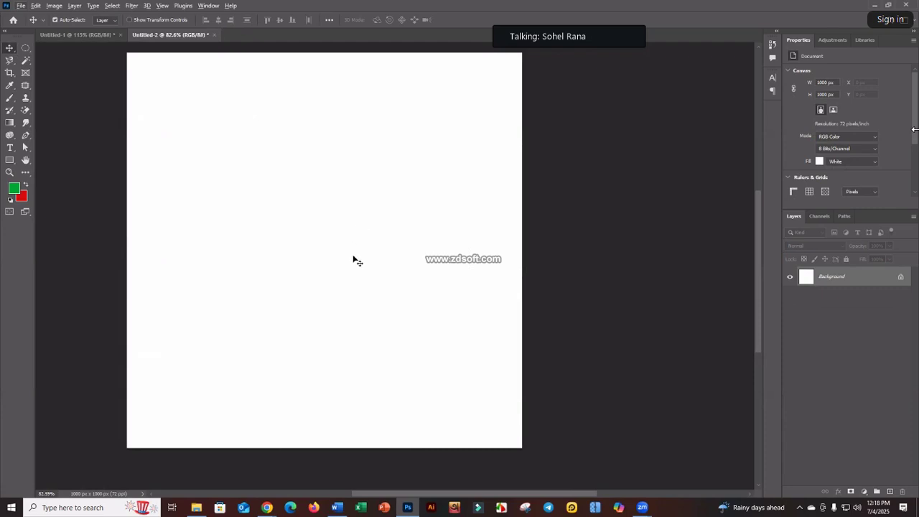
- Undo repeatedly back to the state before the flag's two layers were deleted
{"action": "left_click_drag", "start_coordinate": [353, 261], "coordinate": [353, 261]}
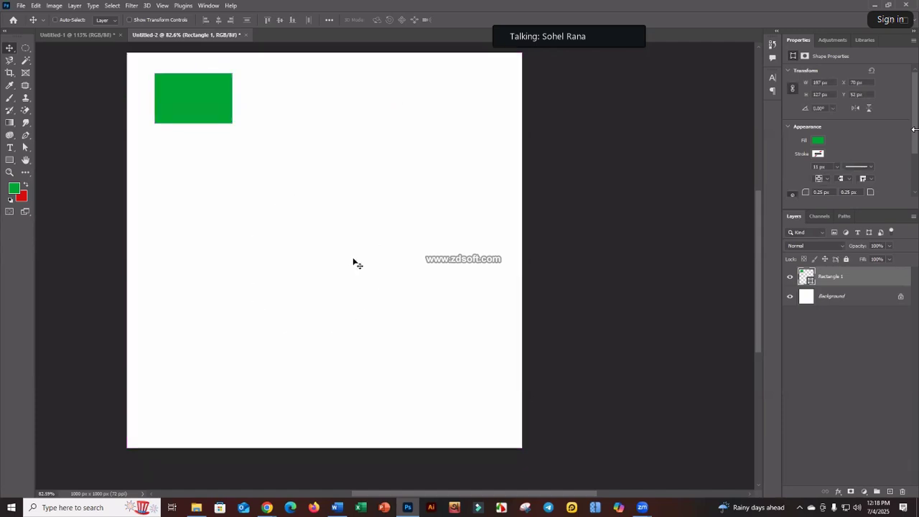
{"action": "key", "text": "ctrl+z"}
{"action": "left_click_drag", "start_coordinate": [354, 263], "coordinate": [352, 260]}
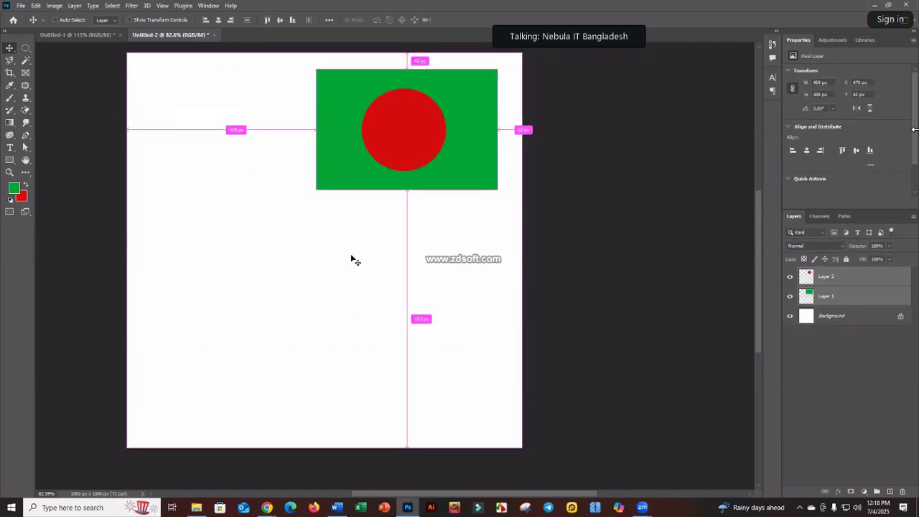
- Move the flag to the lower middle of the canvas and nudge the red circle about 1 px horizontally
{"action": "left_click_drag", "start_coordinate": [409, 178], "coordinate": [355, 292]}
{"action": "left_click", "coordinate": [365, 201]}
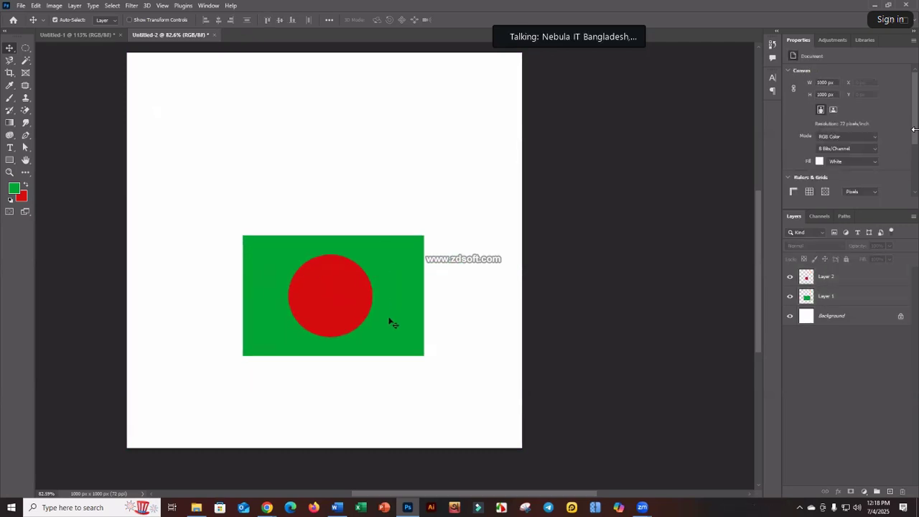
{"action": "scroll", "coordinate": [390, 319], "scroll_direction": "up", "scroll_amount": 2}
{"action": "mouse_move", "coordinate": [297, 279]}
{"action": "left_mouse_down"}
{"action": "mouse_move", "coordinate": [324, 278]}
{"action": "mouse_move", "coordinate": [297, 279]}
{"action": "left_mouse_up"}
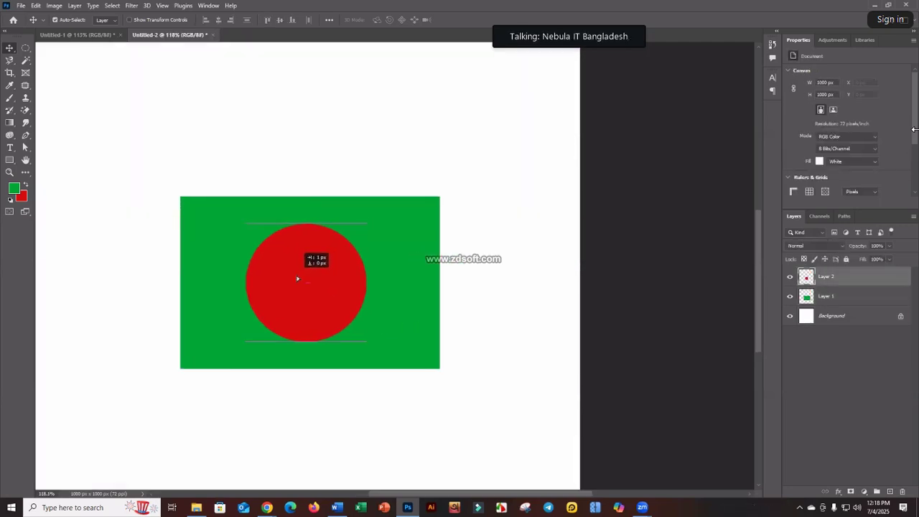
{"action": "left_click", "coordinate": [295, 166]}
- Select the circle and rectangle layers together and move the whole flag toward the center of the canvas
{"action": "scroll", "coordinate": [385, 209], "scroll_direction": "down", "scroll_amount": 2}
{"action": "left_click_drag", "start_coordinate": [273, 145], "coordinate": [379, 318]}
{"action": "left_click_drag", "start_coordinate": [392, 194], "coordinate": [429, 226]}
{"action": "scroll", "coordinate": [429, 180], "scroll_direction": "up", "scroll_amount": 2}
{"action": "left_click", "coordinate": [434, 244]}
{"action": "scroll", "coordinate": [364, 189], "scroll_direction": "up", "scroll_amount": 2}
{"action": "scroll", "coordinate": [372, 211], "scroll_direction": "up", "scroll_amount": 1}
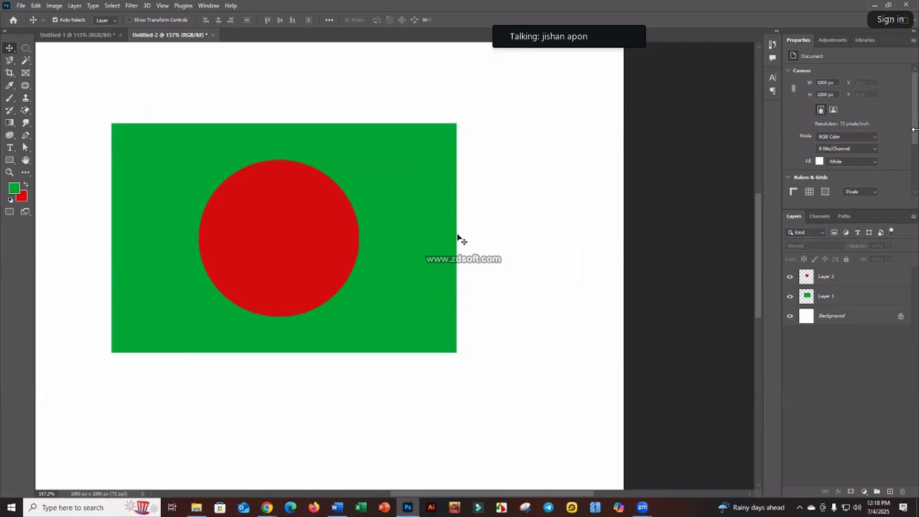
- Select the red circle and green rectangle layers together and move the flag to the upper-right corner of the canvas
{"action": "left_click", "coordinate": [335, 249]}
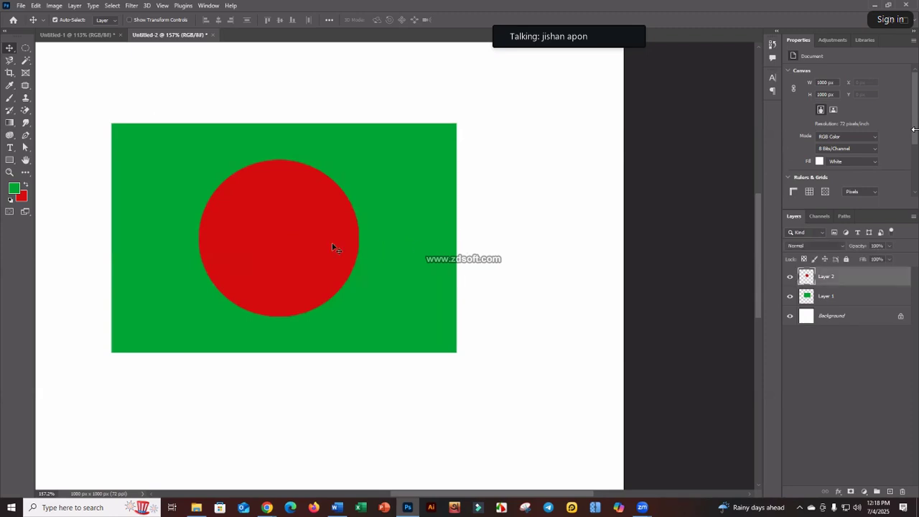
{"action": "left_click", "coordinate": [436, 164]}
{"action": "left_click_drag", "start_coordinate": [499, 135], "coordinate": [205, 273]}
{"action": "left_click", "coordinate": [849, 271]}
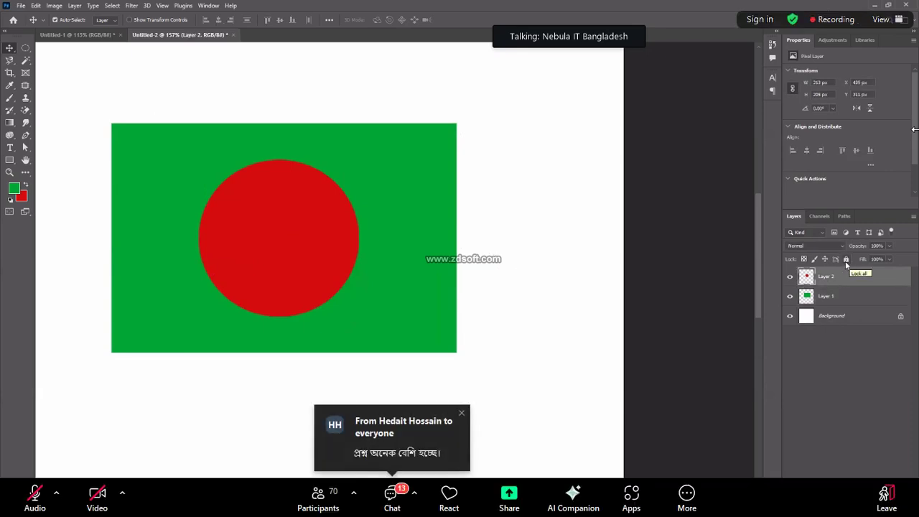
{"action": "left_click", "coordinate": [467, 256]}
{"action": "scroll", "coordinate": [376, 291], "scroll_direction": "down", "scroll_amount": 5}
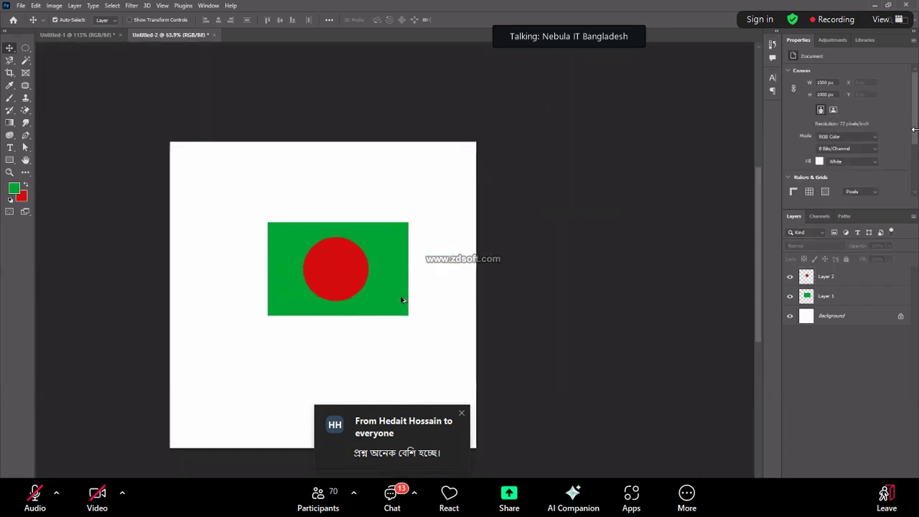
{"action": "scroll", "coordinate": [354, 317], "scroll_direction": "up", "scroll_amount": 2}
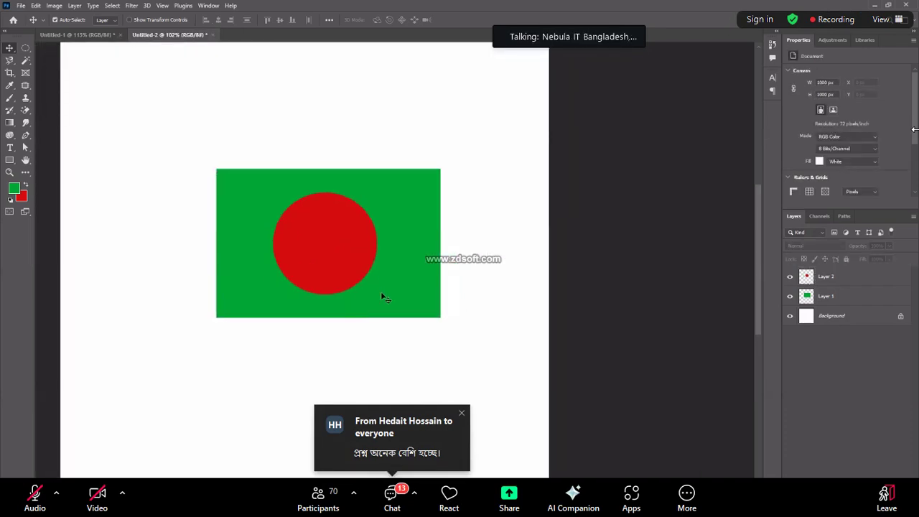
{"action": "scroll", "coordinate": [380, 296], "scroll_direction": "up", "scroll_amount": 1}
{"action": "scroll", "coordinate": [272, 288], "scroll_direction": "down", "scroll_amount": 1}
{"action": "left_click_drag", "start_coordinate": [329, 250], "coordinate": [417, 146]}
{"action": "left_click_drag", "start_coordinate": [366, 273], "coordinate": [404, 222]}
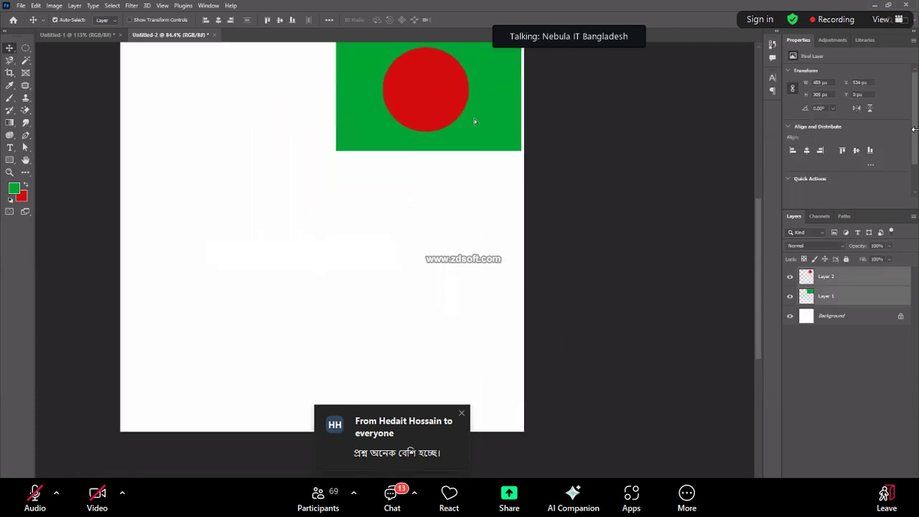
- Draw seven green rectangle shapes in two rows below the flag, three in the first row and four in the second
{"action": "scroll", "coordinate": [360, 283], "scroll_direction": "up", "scroll_amount": 1}
{"action": "scroll", "coordinate": [154, 149], "scroll_direction": "down", "scroll_amount": 1}
{"action": "key", "text": "u"}
{"action": "left_click_drag", "start_coordinate": [116, 141], "coordinate": [176, 175]}
{"action": "left_click_drag", "start_coordinate": [248, 146], "coordinate": [312, 171]}
{"action": "left_click_drag", "start_coordinate": [373, 144], "coordinate": [452, 180]}
{"action": "left_click_drag", "start_coordinate": [92, 226], "coordinate": [174, 264]}
{"action": "left_click_drag", "start_coordinate": [220, 222], "coordinate": [307, 248]}
{"action": "left_click_drag", "start_coordinate": [364, 231], "coordinate": [473, 262]}
{"action": "left_click_drag", "start_coordinate": [510, 224], "coordinate": [548, 255]}
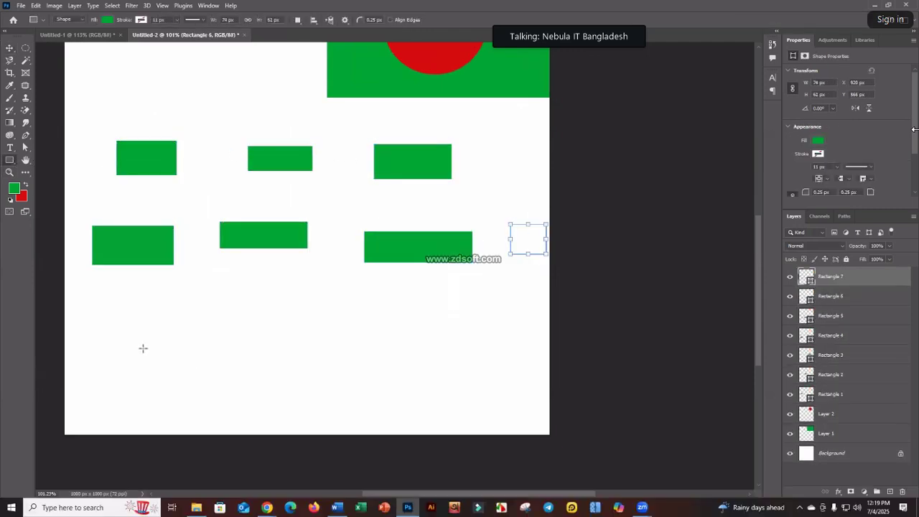
- Draw a third row of three green rectangles and, below it, two wider ones about 306 × 79 px and 302 × 106 px
{"action": "left_click_drag", "start_coordinate": [95, 305], "coordinate": [160, 333]}
{"action": "left_click_drag", "start_coordinate": [229, 286], "coordinate": [296, 308]}
{"action": "left_click_drag", "start_coordinate": [381, 300], "coordinate": [475, 350]}
{"action": "left_click_drag", "start_coordinate": [124, 380], "coordinate": [272, 419]}
{"action": "left_click_drag", "start_coordinate": [336, 390], "coordinate": [482, 441]}
{"action": "left_click_drag", "start_coordinate": [483, 507], "coordinate": [483, 507]}
{"action": "scroll", "coordinate": [456, 361], "scroll_direction": "down", "scroll_amount": 1}
{"action": "scroll", "coordinate": [455, 362], "scroll_direction": "right", "scroll_amount": 1}
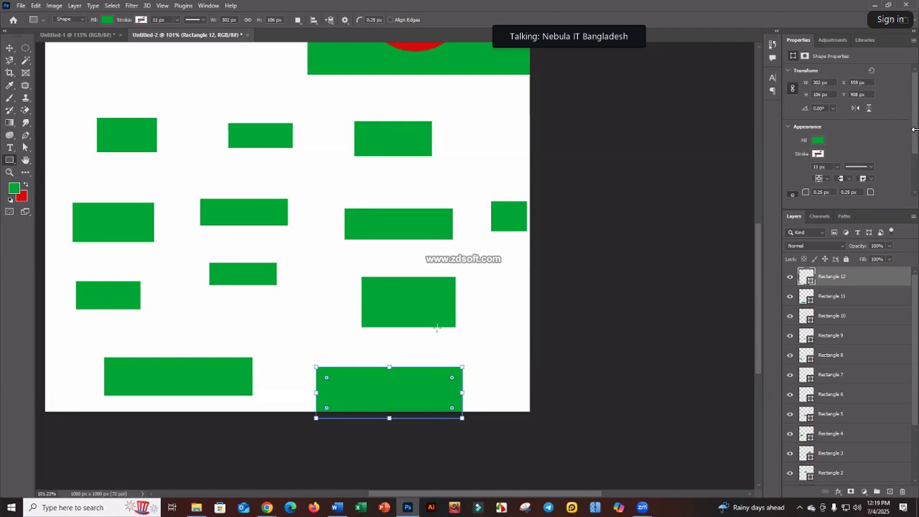
{"action": "scroll", "coordinate": [484, 328], "scroll_direction": "down", "scroll_amount": 1}
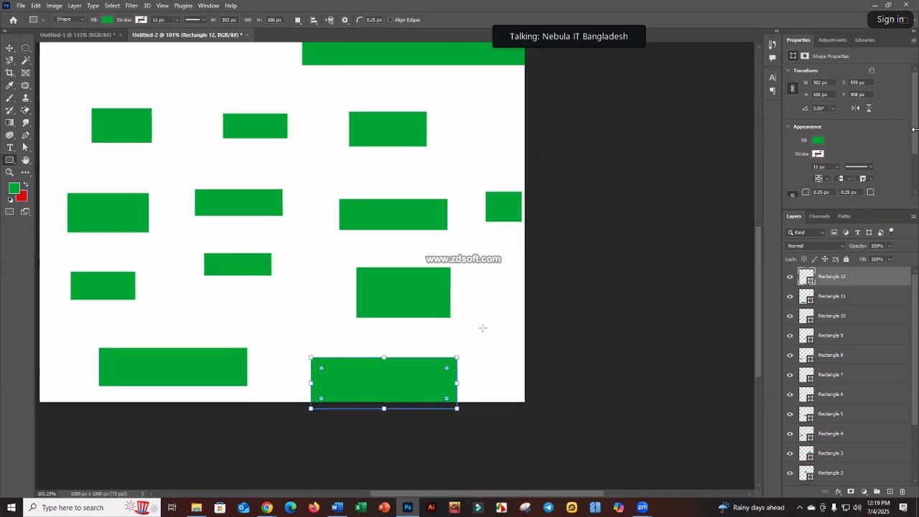
- Undo the last eight rectangles one at a time, back to the first rectangle of the second row
{"action": "key", "text": "Delete"}
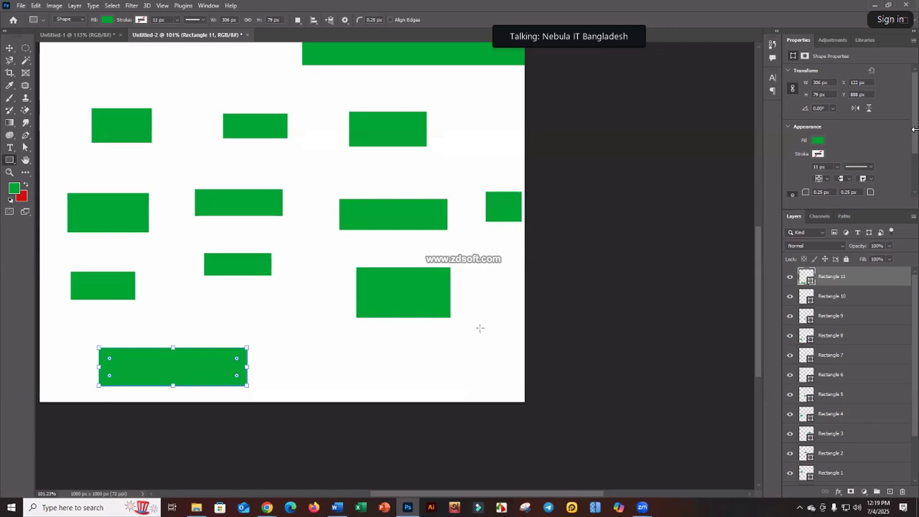
{"action": "key", "text": "Delete"}
{"action": "key", "text": "ctrl+z"}
{"action": "key", "text": "Delete"}
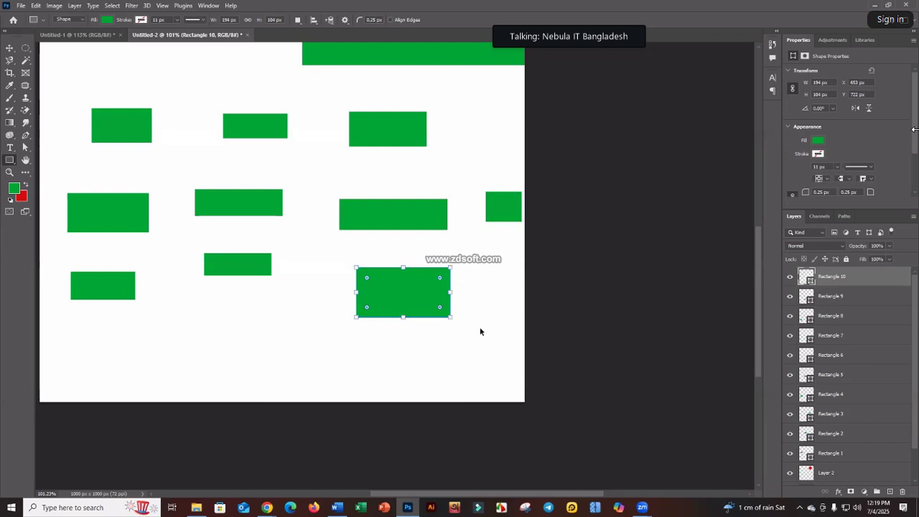
{"action": "key", "text": "Delete"}
{"action": "key", "text": "Delete"}
{"action": "key", "text": "Delete"}
{"action": "key", "text": "Delete"}
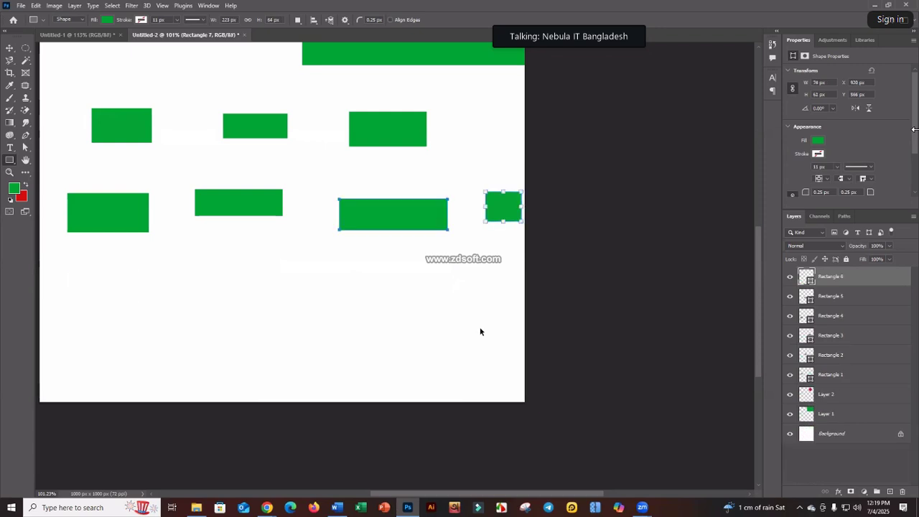
{"action": "key", "text": "Delete"}
{"action": "key", "text": "Delete"}
{"action": "key", "text": "Delete"}
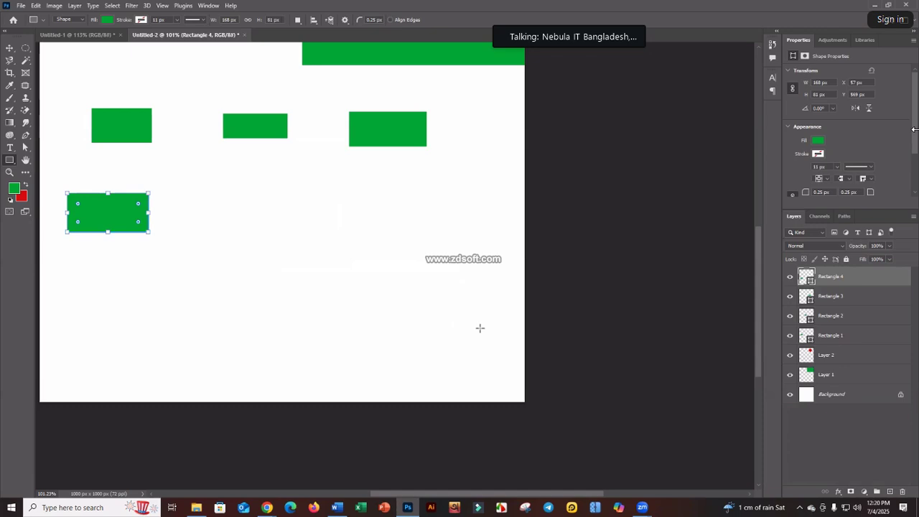
- Redo the eight undone rectangles and check which undo and redo commands are available
{"action": "left_click_drag", "start_coordinate": [423, 187], "coordinate": [439, 206]}
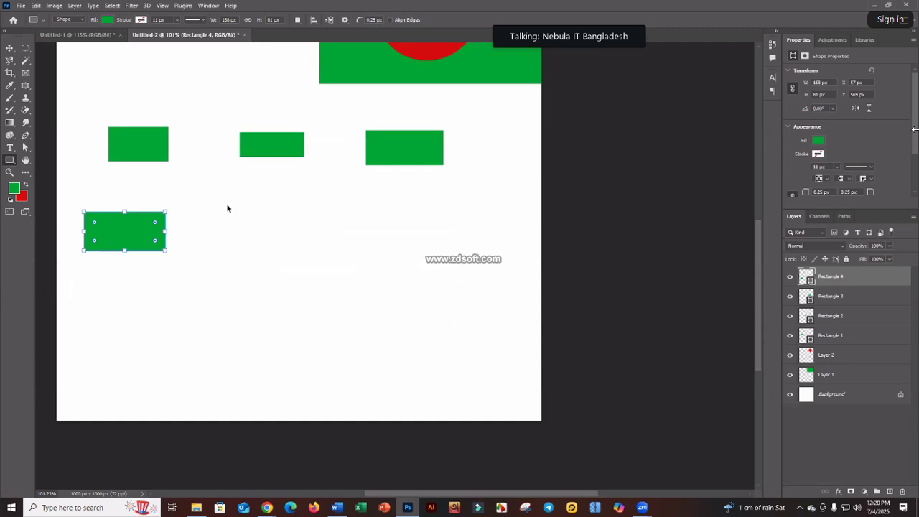
{"action": "left_click_drag", "start_coordinate": [212, 208], "coordinate": [300, 234]}
{"action": "left_click_drag", "start_coordinate": [356, 218], "coordinate": [464, 249]}
{"action": "left_click_drag", "start_coordinate": [503, 211], "coordinate": [539, 241]}
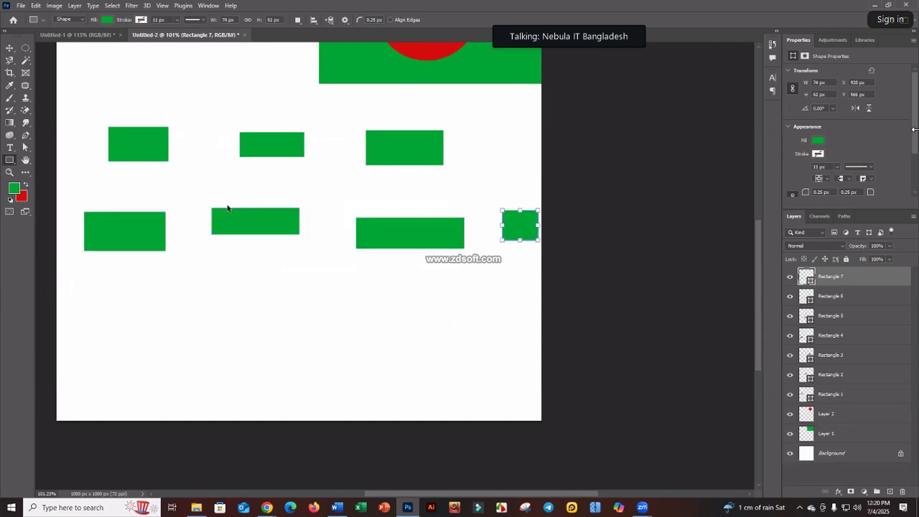
{"action": "left_click_drag", "start_coordinate": [88, 290], "coordinate": [152, 318]}
{"action": "left_click_drag", "start_coordinate": [220, 272], "coordinate": [288, 294]}
{"action": "left_click_drag", "start_coordinate": [373, 286], "coordinate": [468, 336]}
{"action": "left_click_drag", "start_coordinate": [116, 368], "coordinate": [264, 404]}
{"action": "left_click_drag", "start_coordinate": [328, 377], "coordinate": [474, 427]}
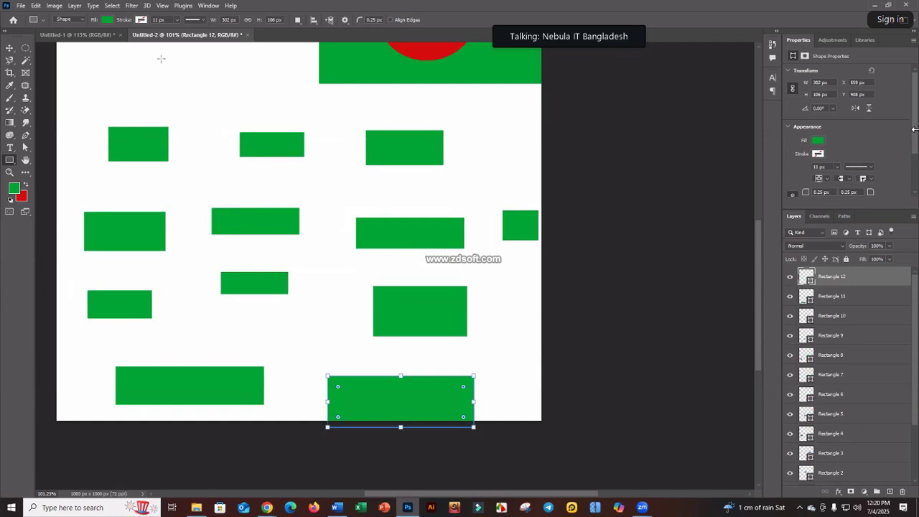
{"action": "left_click", "coordinate": [35, 6]}
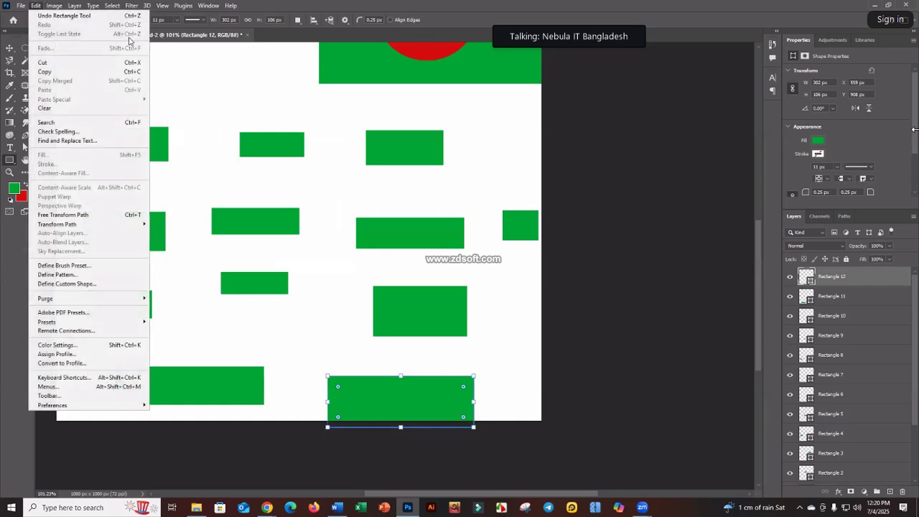
{"action": "mouse_move", "coordinate": [55, 5]}
{"action": "key", "text": "Escape"}
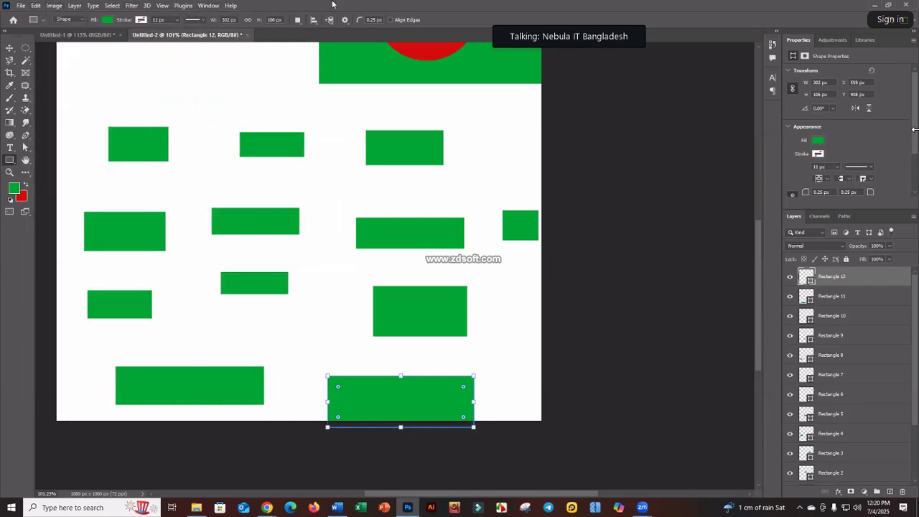
- Step back through the history again until only the first four drawn rectangles remain with the flag
{"action": "key", "text": "Delete"}
{"action": "key", "text": "Delete"}
{"action": "key", "text": "Delete"}
{"action": "key", "text": "Delete"}
{"action": "key", "text": "Delete"}
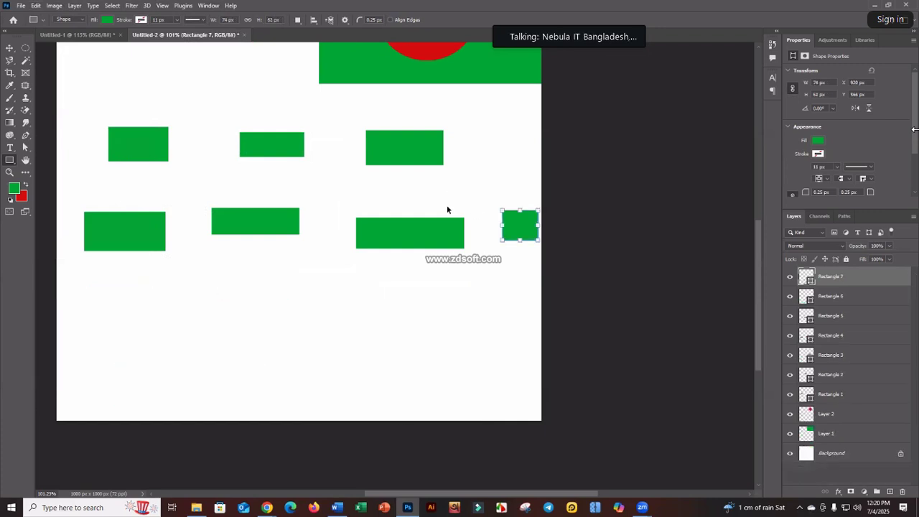
{"action": "key", "text": "Delete"}
{"action": "key", "text": "Delete"}
{"action": "key", "text": "Delete"}
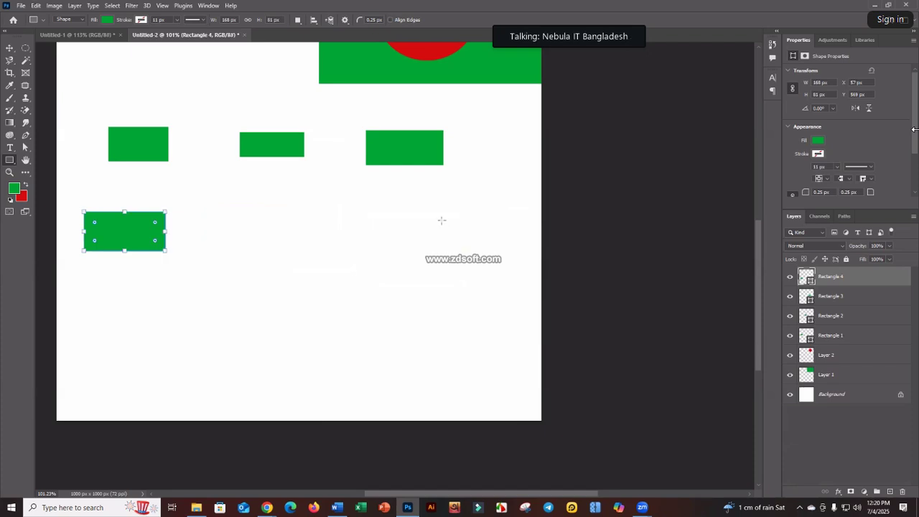
- Restore seven of the removed rectangles, through the wide one at the lower left of the canvas
{"action": "key", "text": "ctrl+z"}
{"action": "key", "text": "ctrl+z"}
{"action": "key", "text": "ctrl+z"}
{"action": "key", "text": "ctrl+z"}
{"action": "key", "text": "ctrl+z"}
{"action": "key", "text": "ctrl+z"}
{"action": "key", "text": "ctrl+z"}
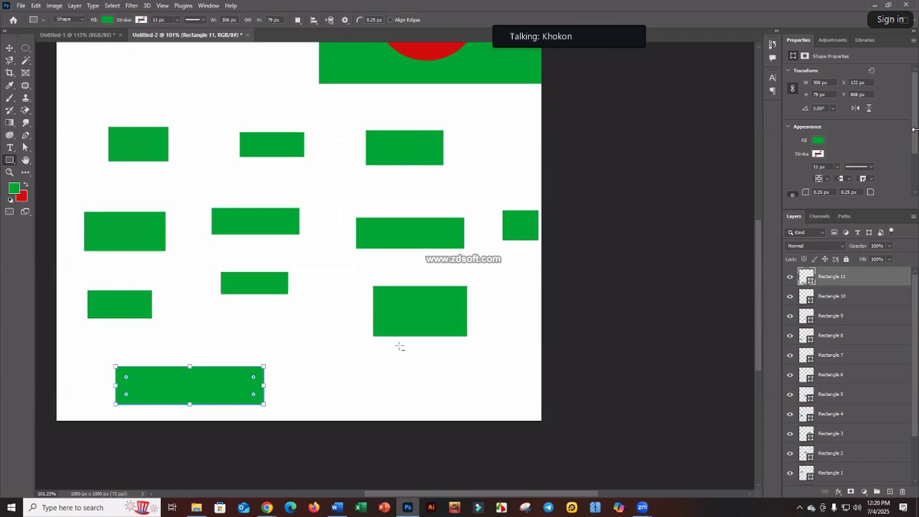
- Move the flag to the upper middle of the canvas, at about X 282 px and Y 32 px
{"action": "scroll", "coordinate": [415, 211], "scroll_direction": "down", "scroll_amount": 3}
{"action": "key", "text": "v"}
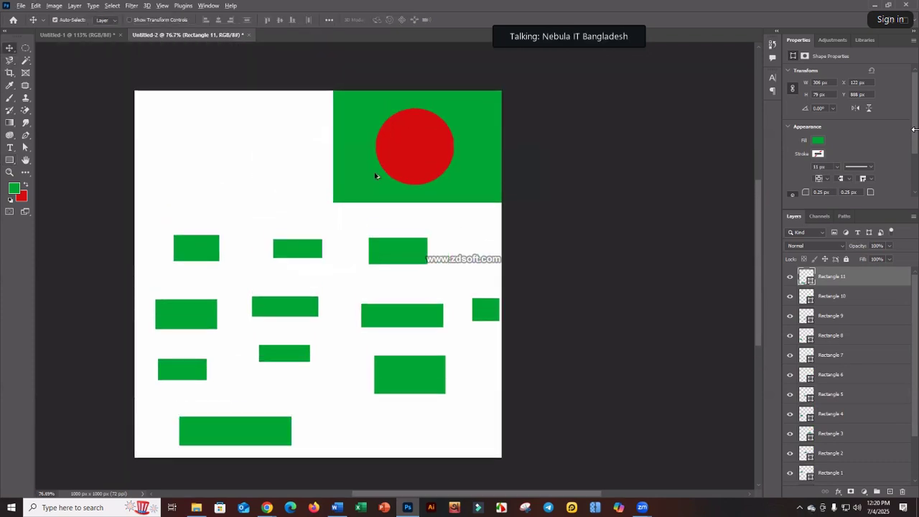
{"action": "scroll", "coordinate": [375, 176], "scroll_direction": "up", "scroll_amount": 2}
{"action": "left_click_drag", "start_coordinate": [441, 156], "coordinate": [334, 171]}
{"action": "scroll", "coordinate": [326, 341], "scroll_direction": "down", "scroll_amount": 2}
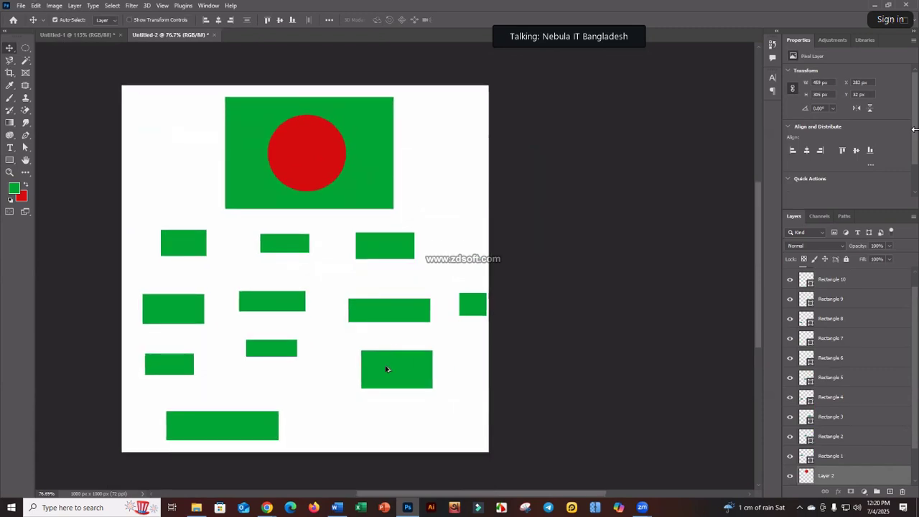
{"action": "scroll", "coordinate": [386, 369], "scroll_direction": "up", "scroll_amount": 1}
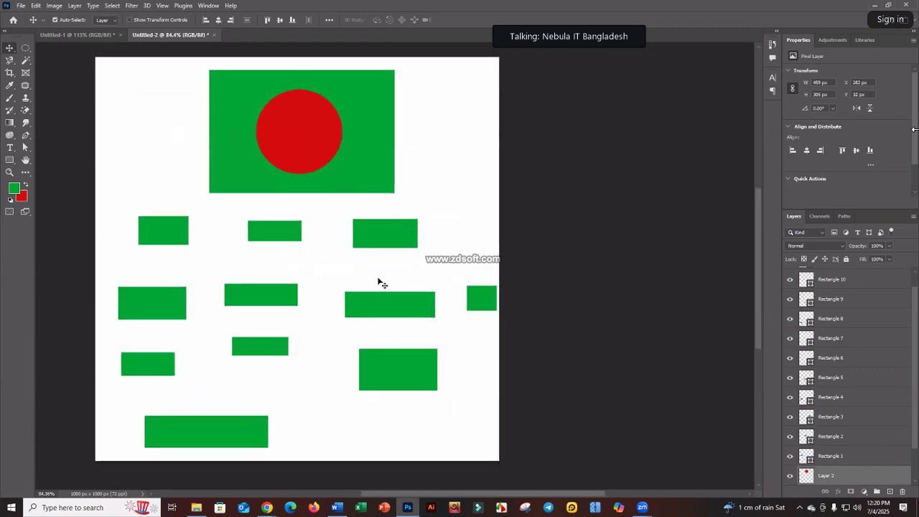
{"action": "scroll", "coordinate": [378, 202], "scroll_direction": "down", "scroll_amount": 1}
- Start saving the document under a new name, with Desktop as the folder and GD Batch 02 as the file name
{"action": "left_click", "coordinate": [20, 5]}
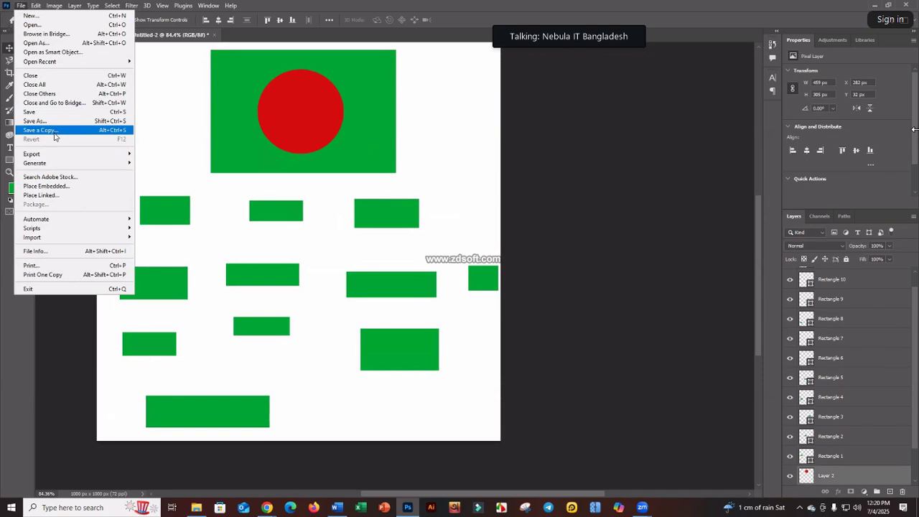
{"action": "mouse_move", "coordinate": [74, 155]}
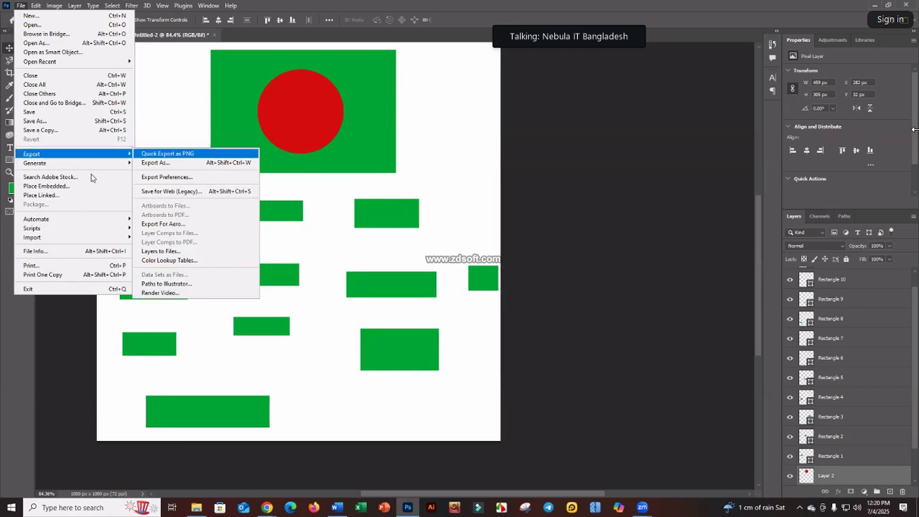
{"action": "left_click", "coordinate": [46, 122]}
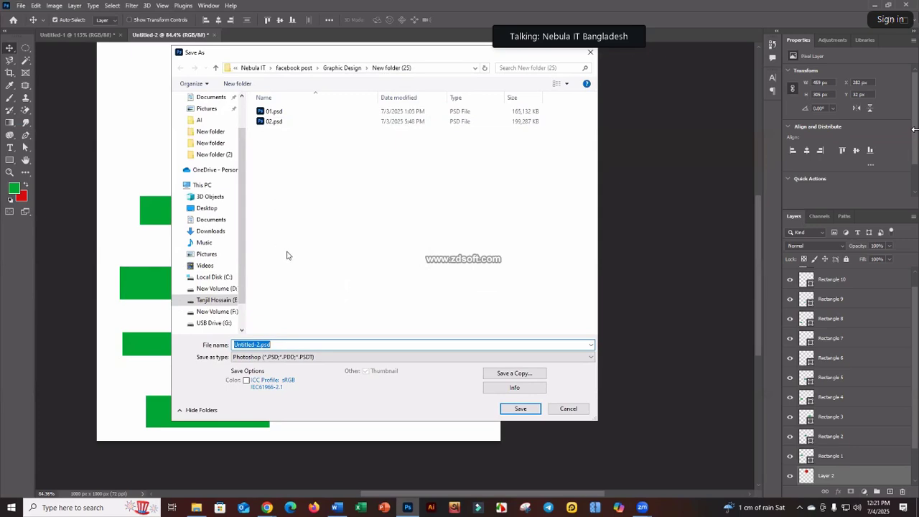
{"action": "left_click", "coordinate": [208, 209]}
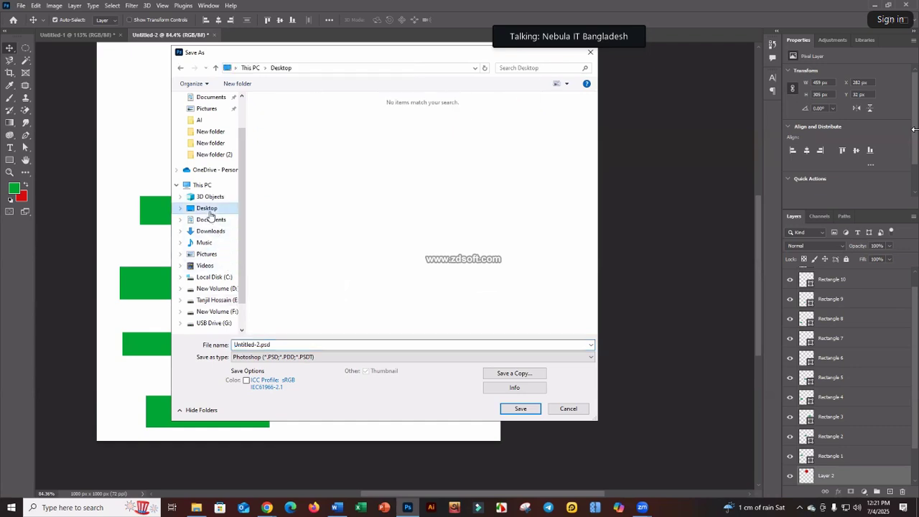
{"action": "left_click", "coordinate": [285, 345]}
{"action": "left_click_drag", "start_coordinate": [285, 345], "coordinate": [187, 345]}
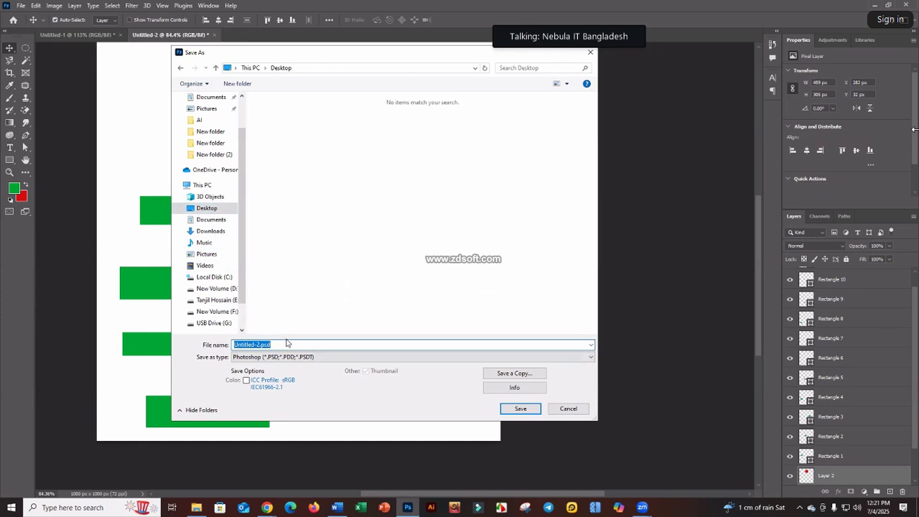
{"action": "type", "text": "GD"}
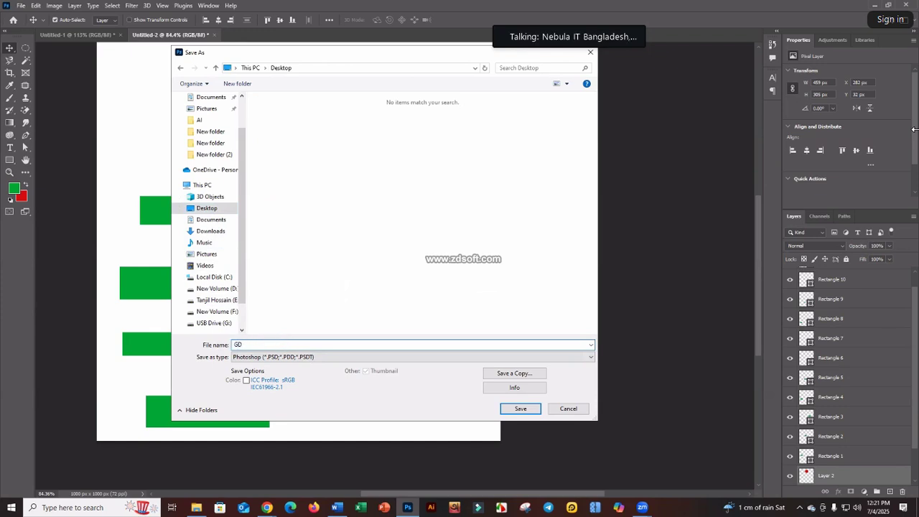
{"action": "type", "text": " Batch 02"}
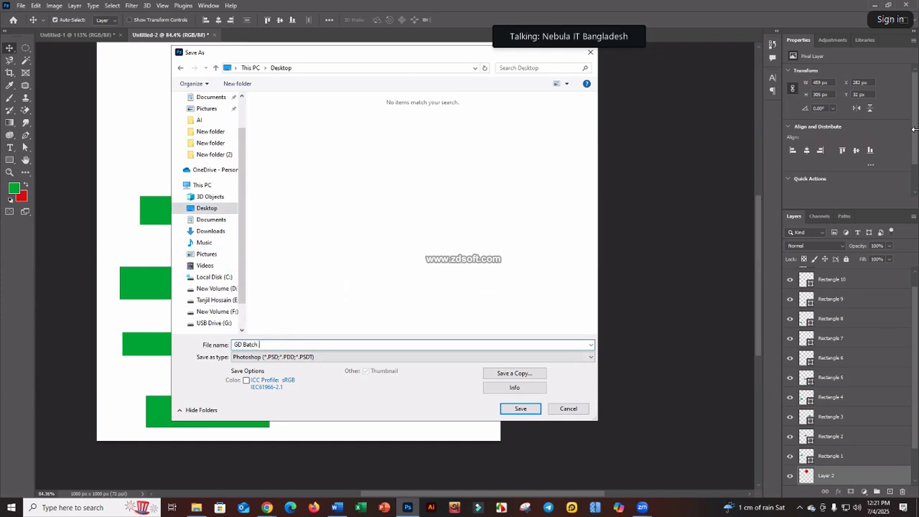
- Review the available file formats and keep Photoshop (*.PSD;*.PDD;*.PSDT) as the save type
{"action": "left_click", "coordinate": [311, 356]}
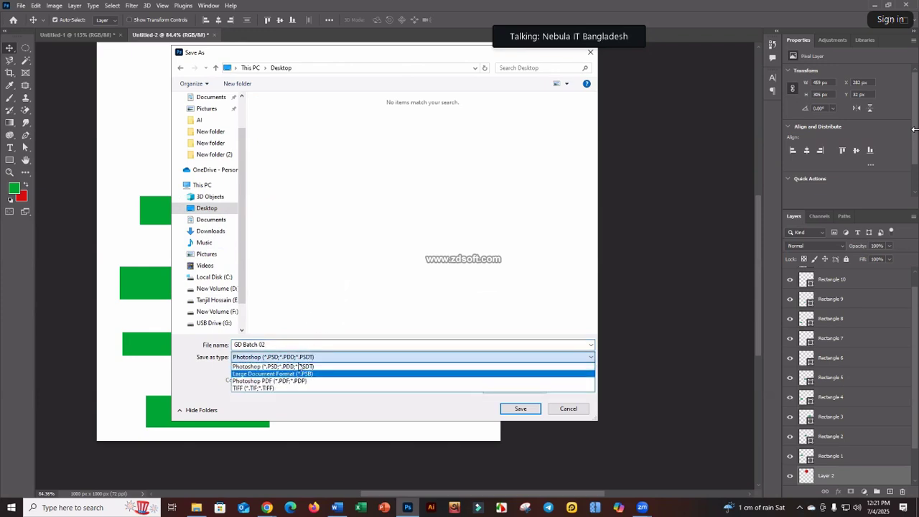
{"action": "left_click", "coordinate": [293, 367]}
{"action": "left_click", "coordinate": [296, 357]}
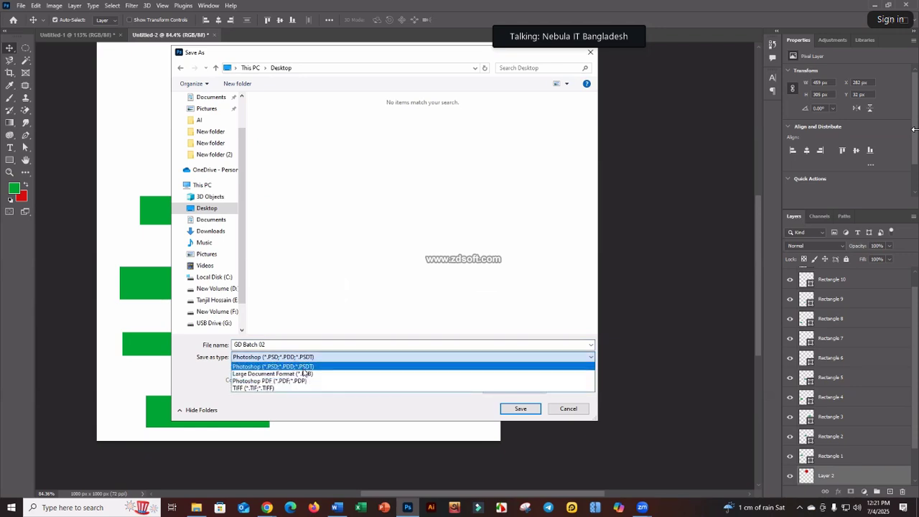
{"action": "left_click", "coordinate": [306, 359]}
{"action": "left_click", "coordinate": [304, 357]}
{"action": "left_click", "coordinate": [214, 372]}
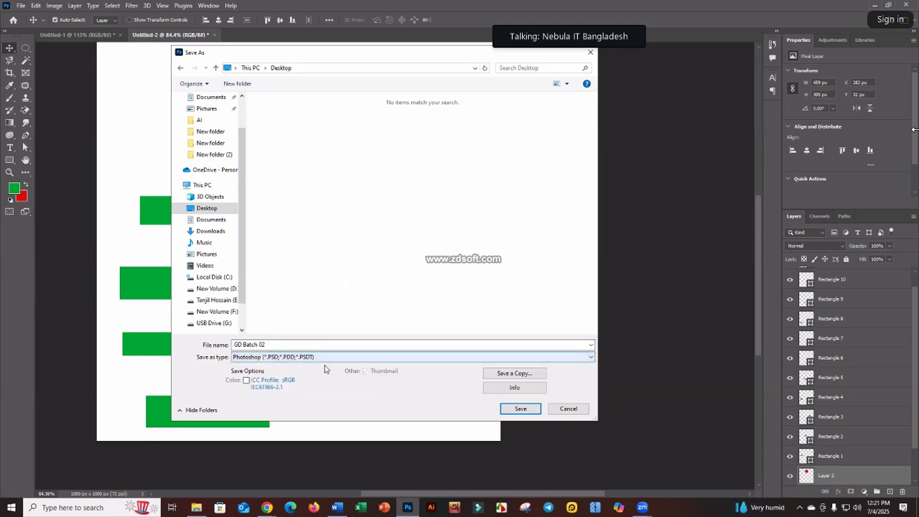
{"action": "left_click", "coordinate": [306, 357]}
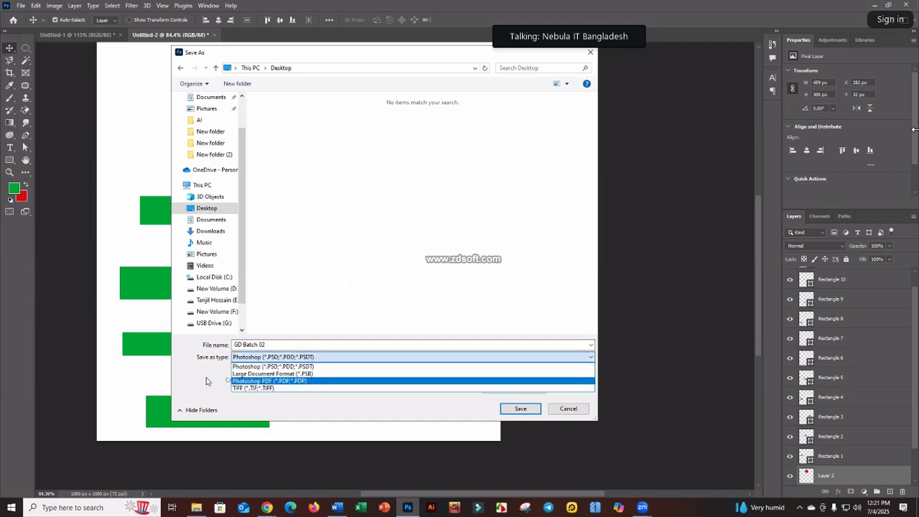
{"action": "left_click", "coordinate": [279, 362]}
{"action": "left_click", "coordinate": [274, 345]}
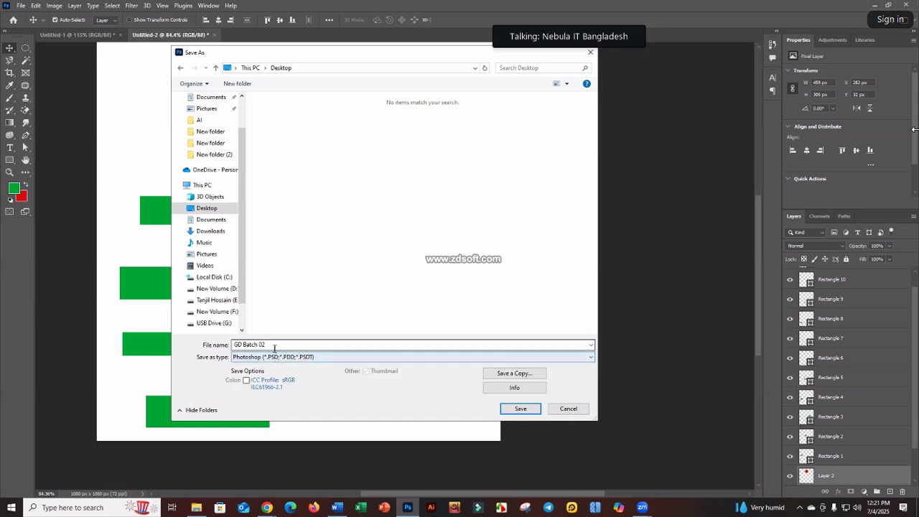
- Save GD Batch 02 to the Desktop in Photoshop (*.PSD;*.PDD;*.PSDT) format with Maximize Compatibility
{"action": "left_click", "coordinate": [277, 357]}
{"action": "left_click", "coordinate": [291, 367]}
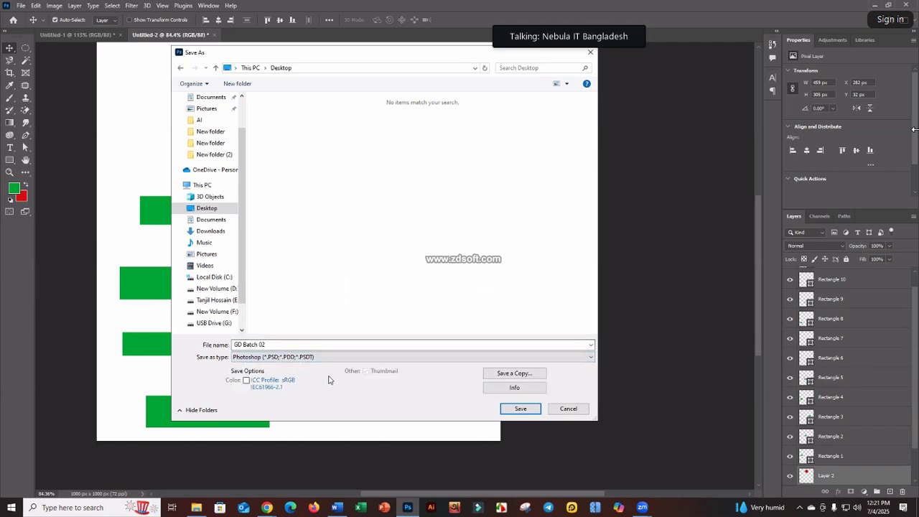
{"action": "left_click", "coordinate": [515, 412]}
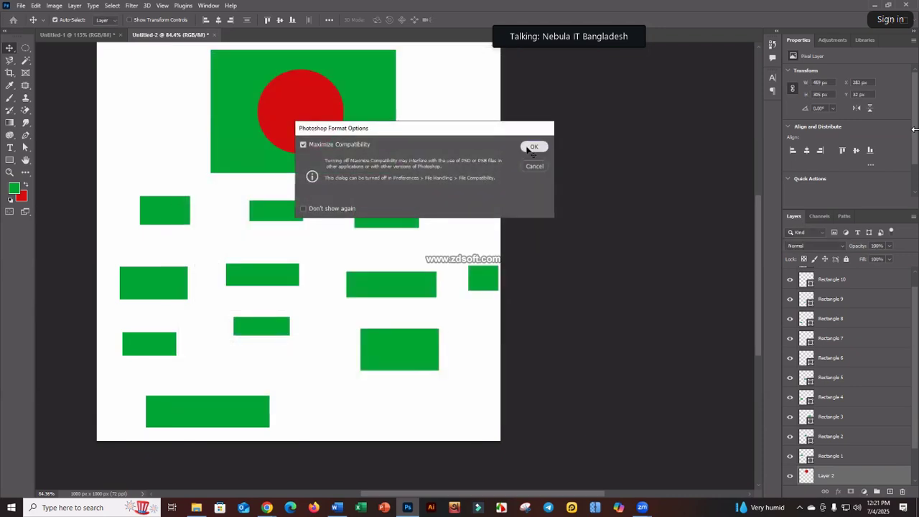
{"action": "left_click", "coordinate": [533, 146]}
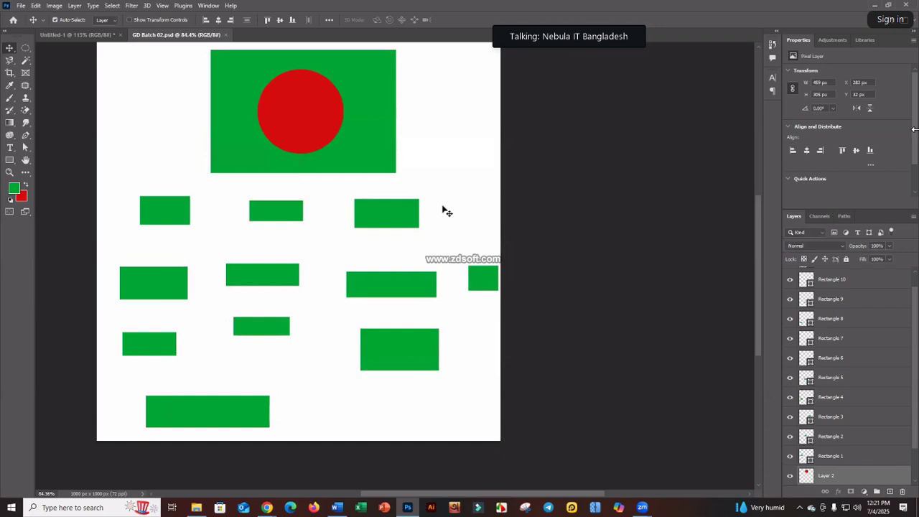
{"action": "left_click", "coordinate": [26, 7]}
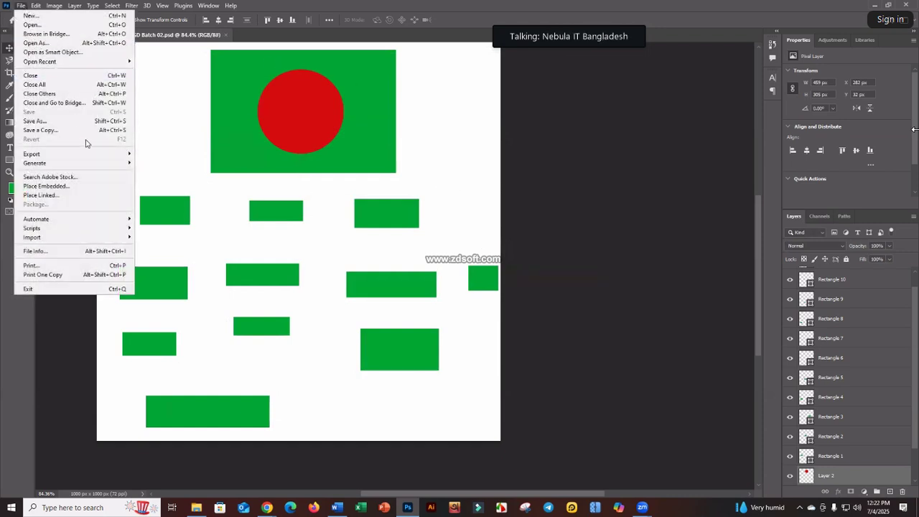
{"action": "mouse_move", "coordinate": [93, 156]}
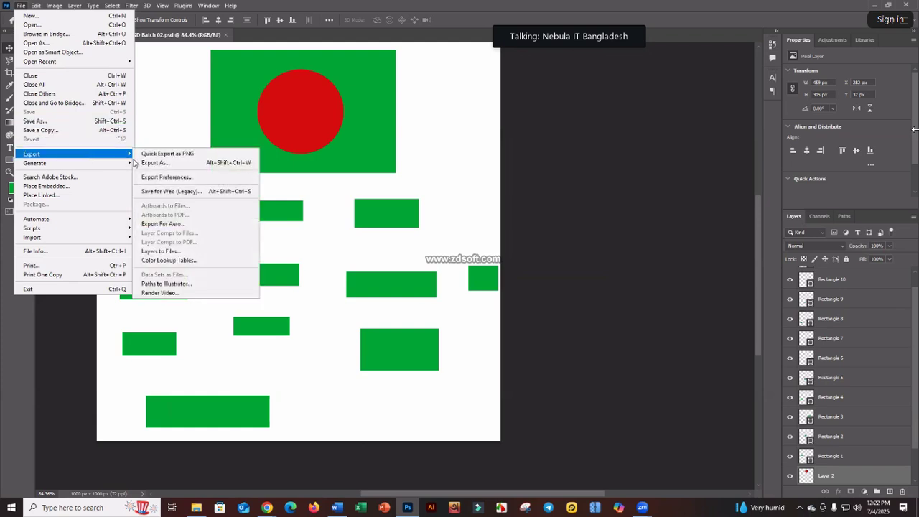
{"action": "left_click", "coordinate": [152, 163]}
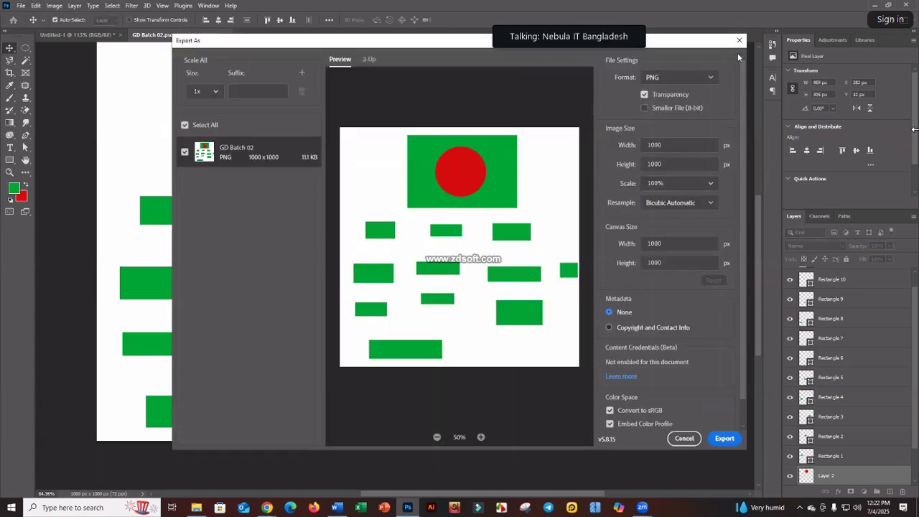
{"action": "key", "text": "Escape"}
- Save a copy of the document to the Desktop in JPEG format as GD Batch 02 copy.jpg, accepting the JPEG options
{"action": "left_click", "coordinate": [21, 5]}
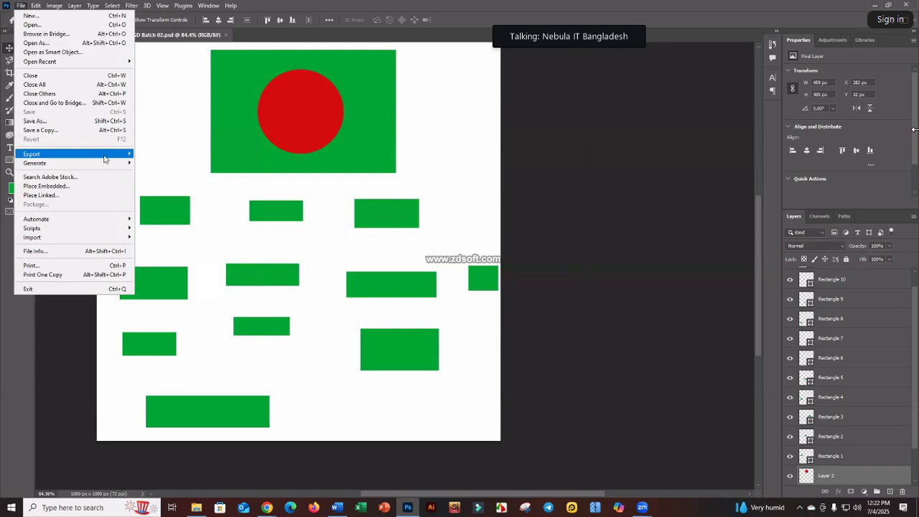
{"action": "mouse_move", "coordinate": [105, 158]}
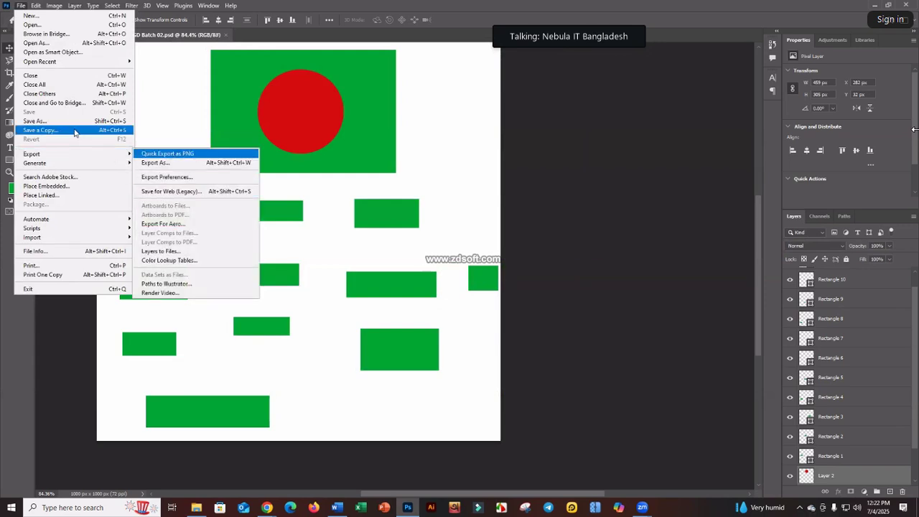
{"action": "left_click", "coordinate": [46, 133]}
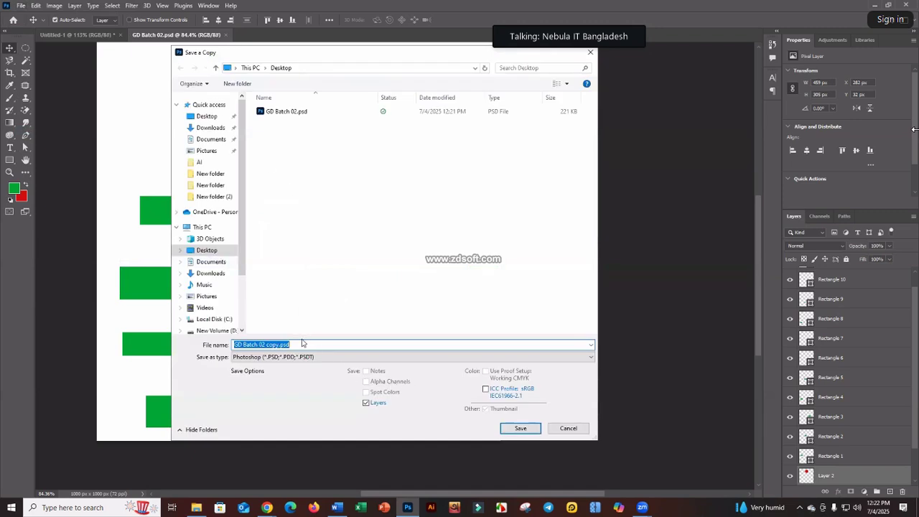
{"action": "left_click", "coordinate": [309, 358]}
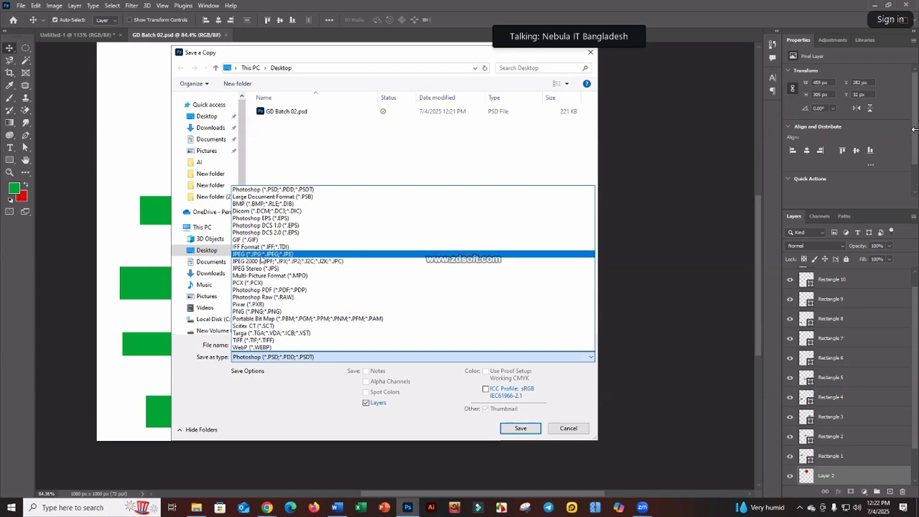
{"action": "left_click", "coordinate": [262, 255]}
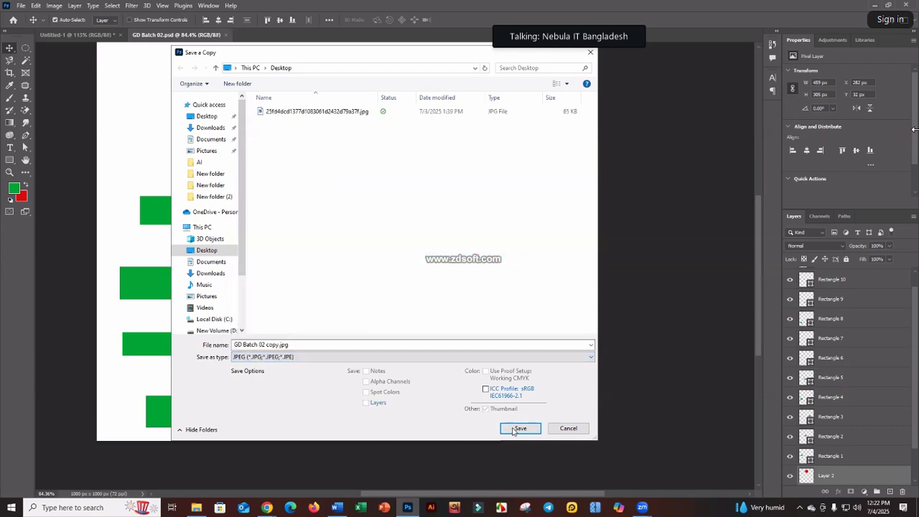
{"action": "left_click", "coordinate": [512, 430]}
{"action": "left_click", "coordinate": [517, 216]}
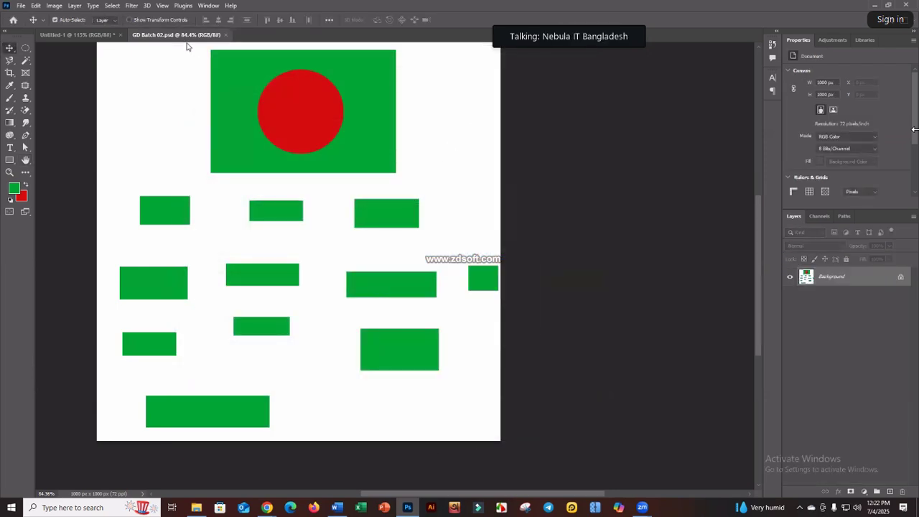
- Close the GD Batch 02 and Untitled-1 documents, and minimize Photoshop to show the desktop
{"action": "left_click", "coordinate": [227, 35]}
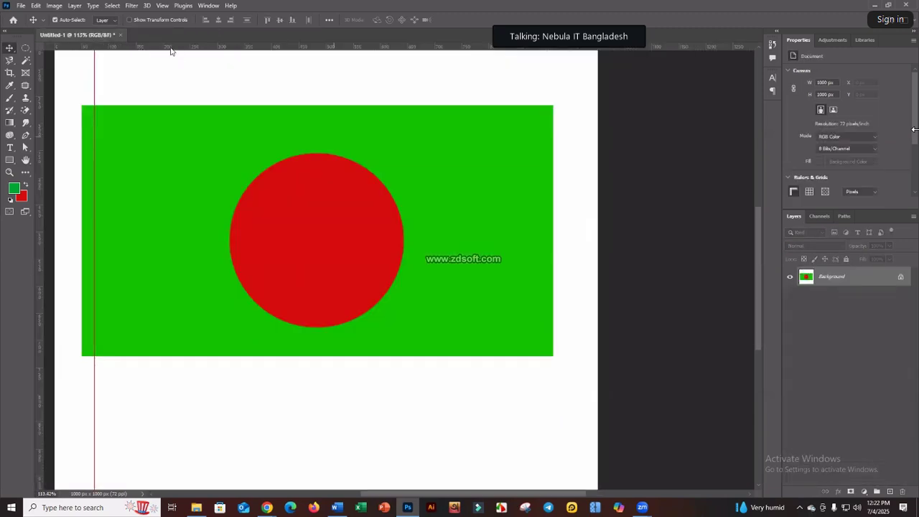
{"action": "left_click", "coordinate": [122, 34]}
{"action": "left_click", "coordinate": [336, 165]}
{"action": "left_click", "coordinate": [875, 5]}
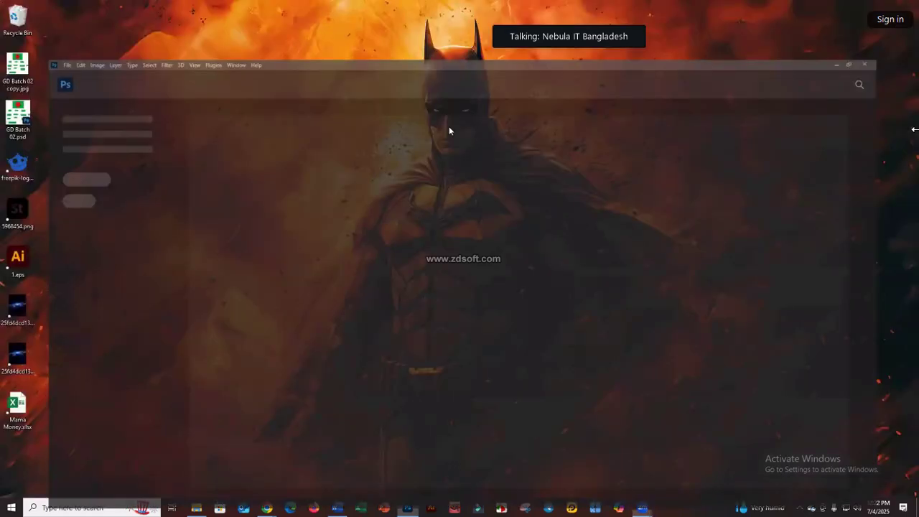
- Inspect GD Batch 02 copy.jpg from the desktop in a maximized image viewer, and close the viewer
{"action": "double_click", "coordinate": [17, 68]}
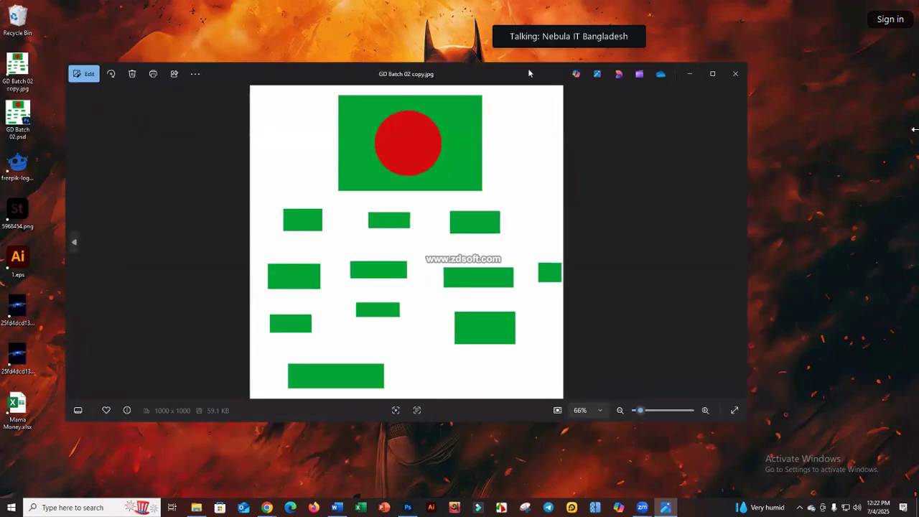
{"action": "left_click", "coordinate": [676, 63]}
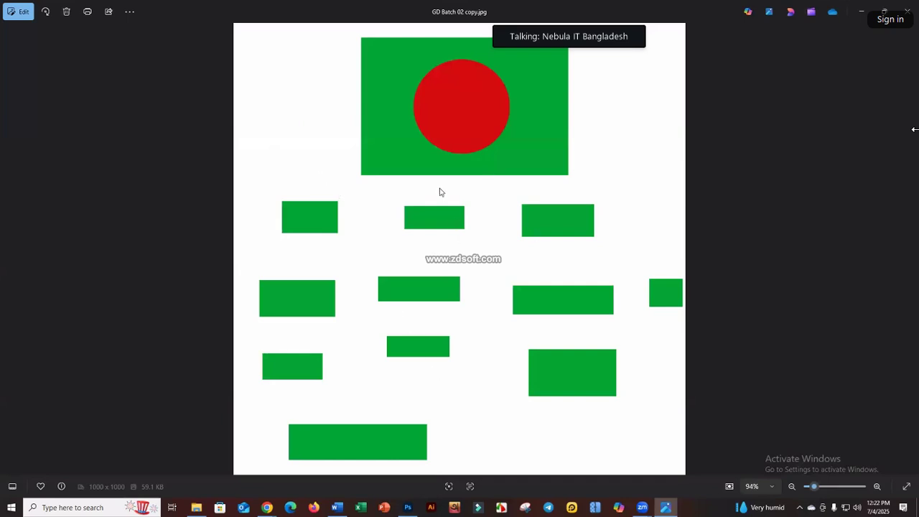
{"action": "left_click", "coordinate": [908, 11]}
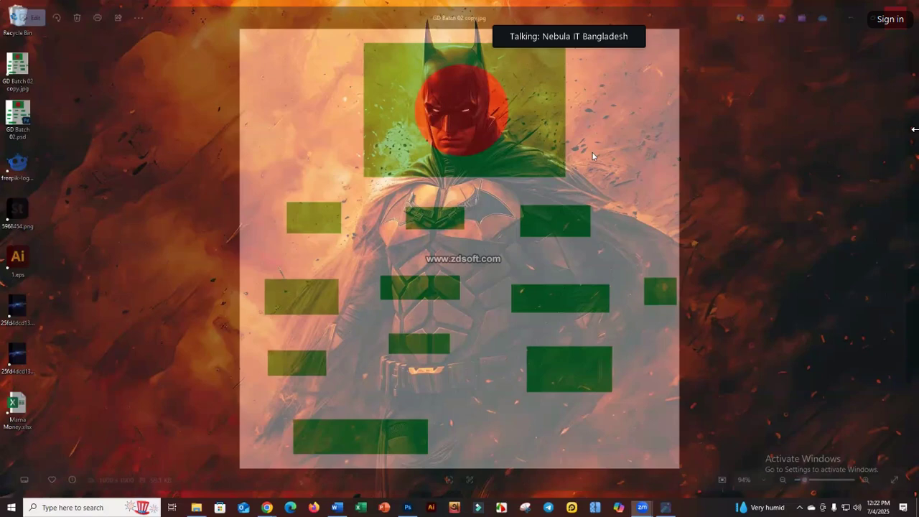
- Open GD Batch 02.psd from the desktop in Photoshop, and enlarge the flag to about 552 × 359 px at the canvas's upper left
{"action": "double_click", "coordinate": [16, 114]}
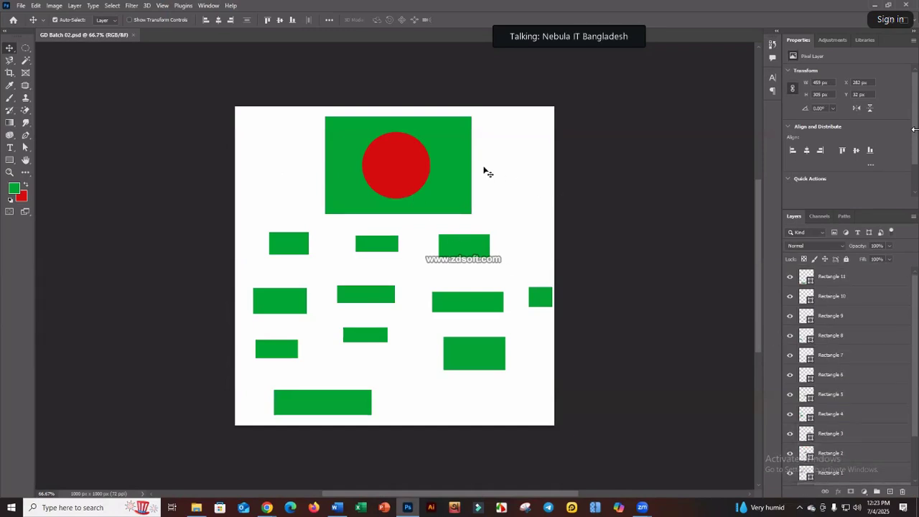
{"action": "left_click_drag", "start_coordinate": [421, 168], "coordinate": [402, 171]}
{"action": "left_click_drag", "start_coordinate": [294, 124], "coordinate": [345, 182]}
{"action": "key", "text": "ctrl+t"}
{"action": "left_click_drag", "start_coordinate": [398, 118], "coordinate": [427, 101]}
{"action": "left_click", "coordinate": [474, 20]}
- Delete the wide rectangle at the middle right, the large one below it and the wide one at the lower left
{"action": "left_click", "coordinate": [478, 302]}
{"action": "key", "text": "Delete"}
{"action": "left_click", "coordinate": [482, 353]}
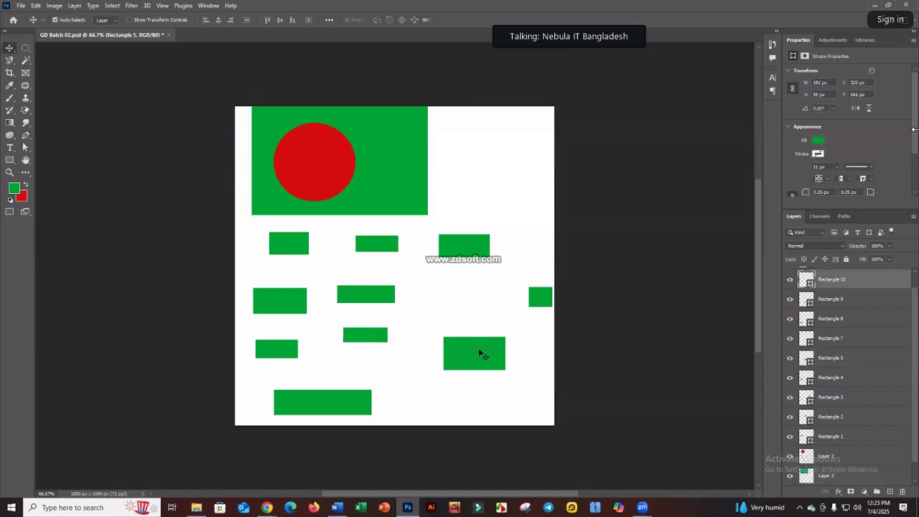
{"action": "key", "text": "Delete"}
{"action": "left_click", "coordinate": [352, 402]}
{"action": "key", "text": "Delete"}
- Rearrange two of the green rectangles in the lower canvas, and move the flag to about X 352 px and Y 18 px
{"action": "left_click_drag", "start_coordinate": [485, 243], "coordinate": [381, 414]}
{"action": "left_click_drag", "start_coordinate": [381, 343], "coordinate": [460, 348]}
{"action": "left_click_drag", "start_coordinate": [363, 425], "coordinate": [358, 372]}
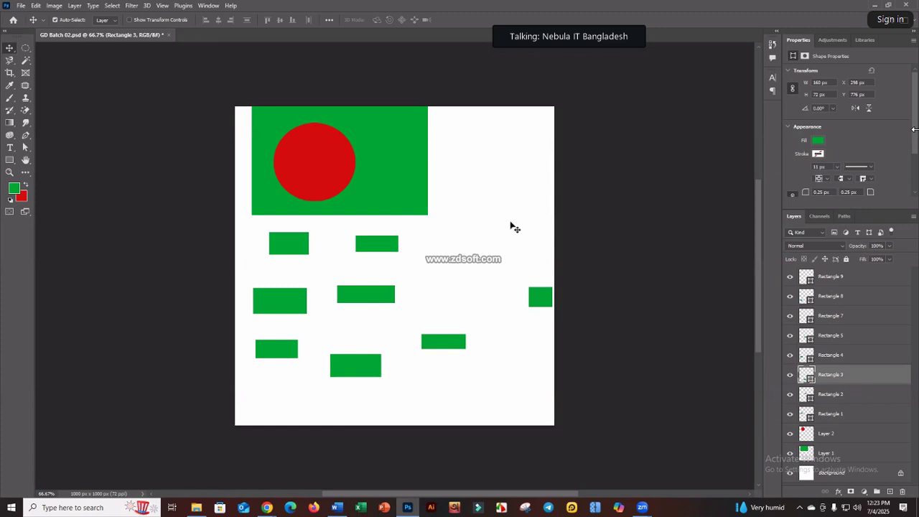
{"action": "left_click_drag", "start_coordinate": [316, 161], "coordinate": [415, 171]}
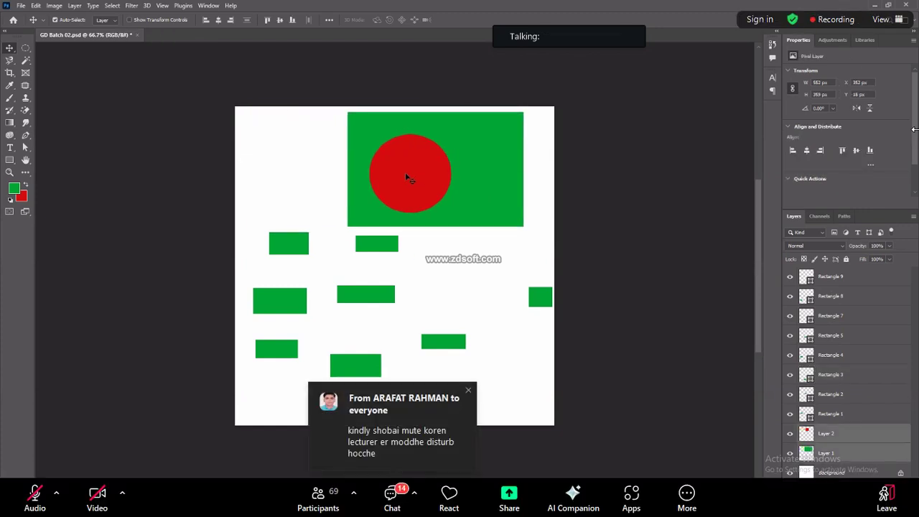
- Delete the flag and all remaining rectangles, keeping only the white Background layer
{"action": "left_click_drag", "start_coordinate": [251, 129], "coordinate": [546, 421]}
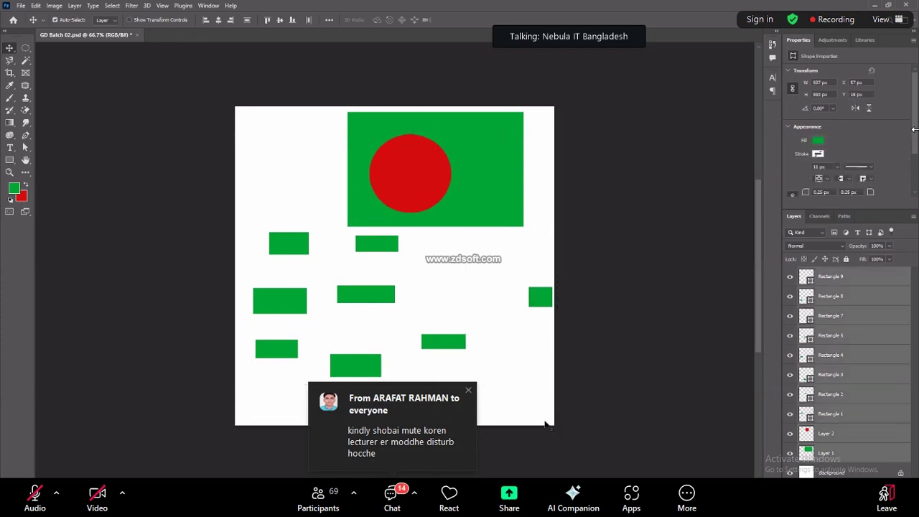
{"action": "key", "text": "Delete"}
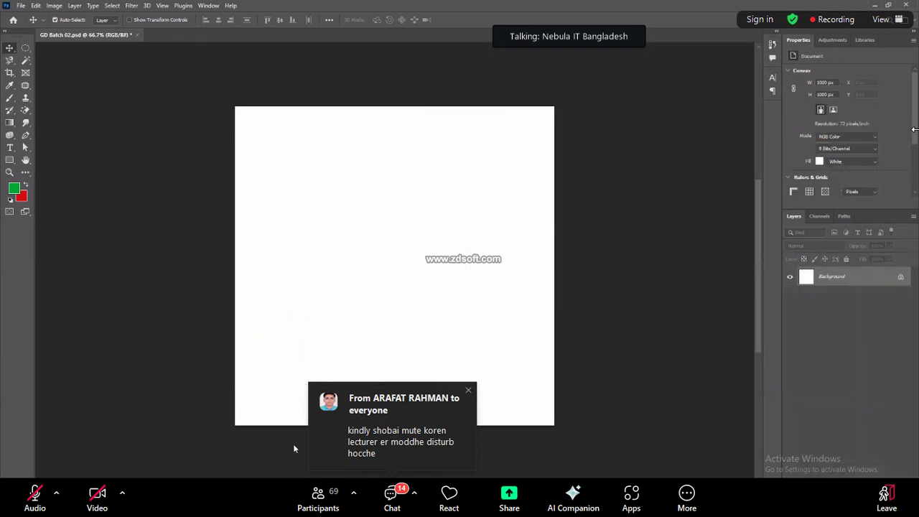
- Switch to the Word course outline, highlight the whole Class-1 topic list to review it, and return to Photoshop
{"action": "key", "text": "alt+Tab"}
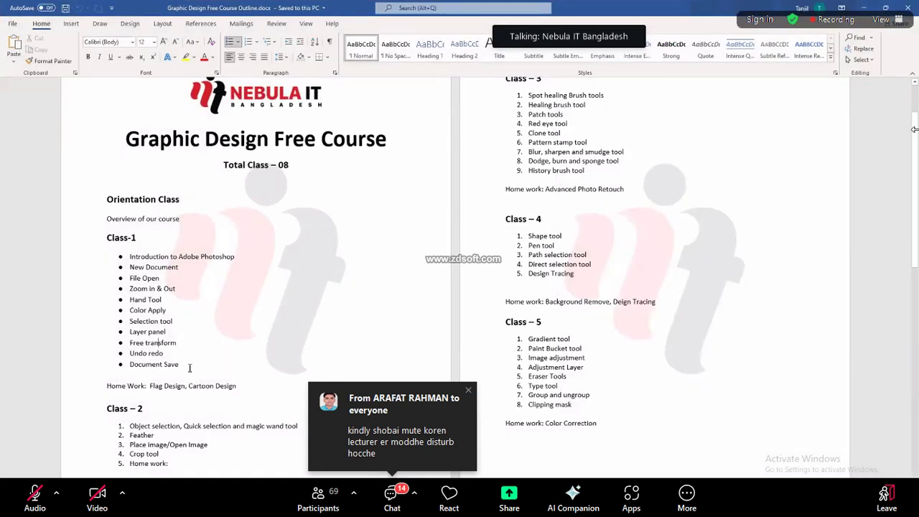
{"action": "left_click_drag", "start_coordinate": [178, 364], "coordinate": [129, 257]}
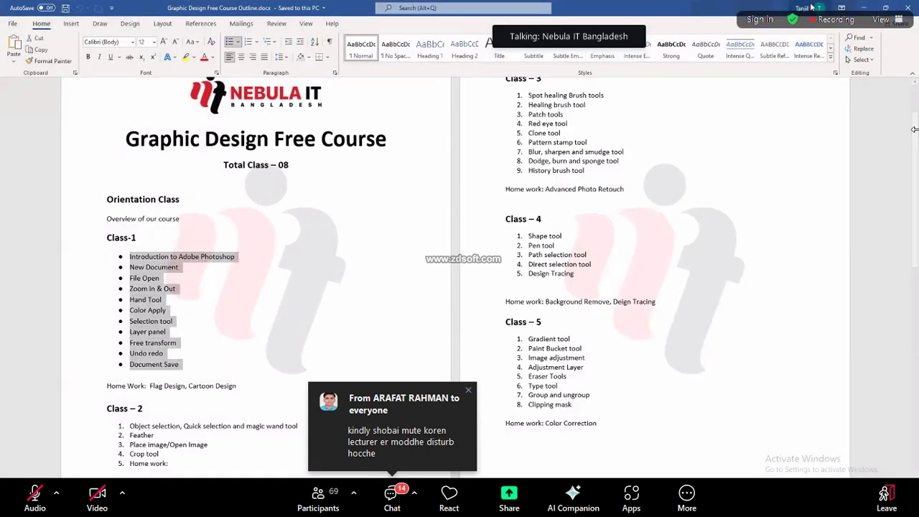
{"action": "key", "text": "alt+Tab"}
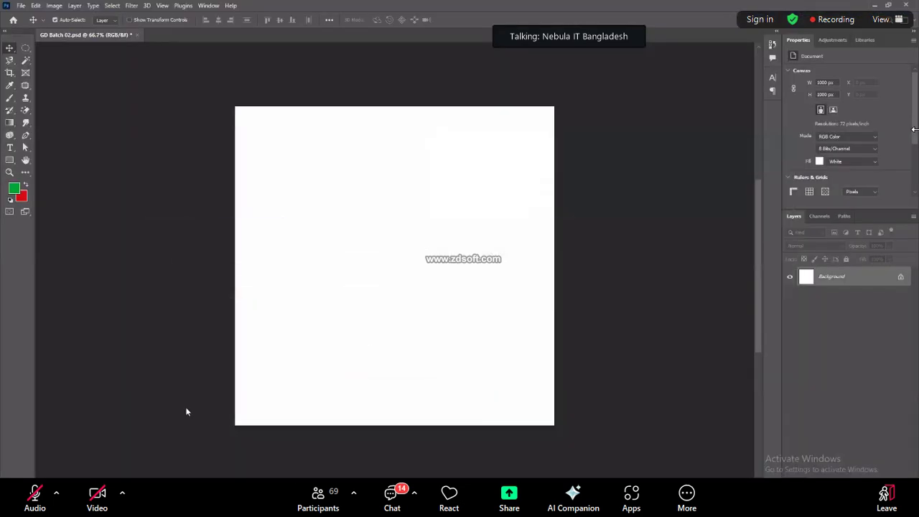
- Switch to File Explorer and open the first picture in the Home Work folder of Class 01
{"action": "key", "text": "alt+Tab"}
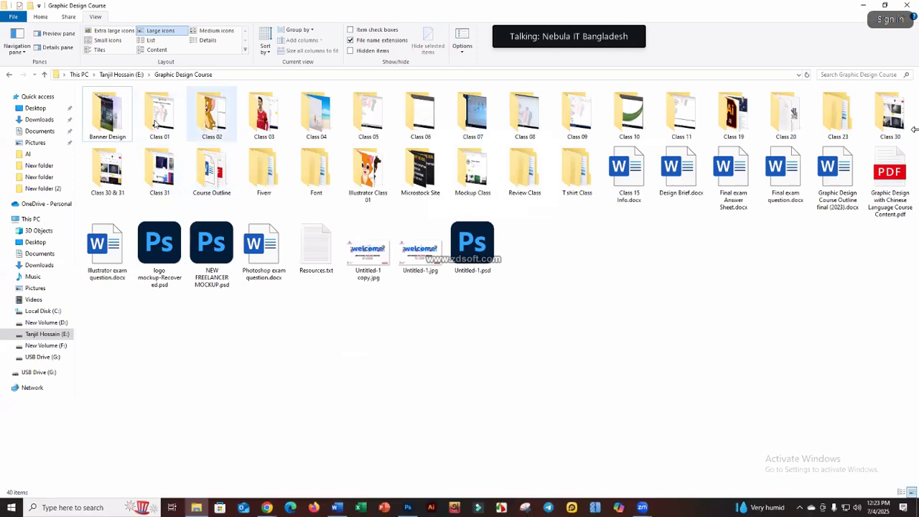
{"action": "double_click", "coordinate": [210, 114]}
{"action": "double_click", "coordinate": [116, 127]}
{"action": "left_click", "coordinate": [103, 134]}
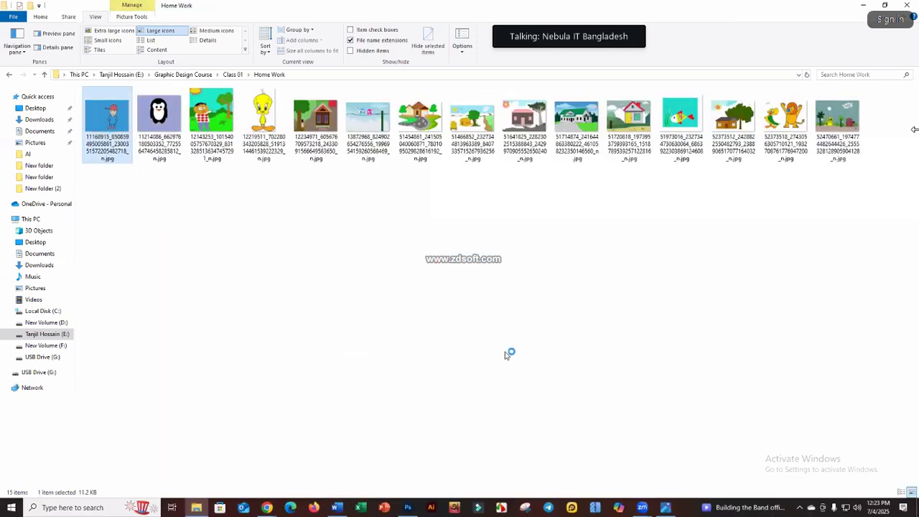
- Review the sample cartoon and house drawings in the Home Work folder, close the image viewer and return to Photoshop
{"action": "key", "text": "Right"}
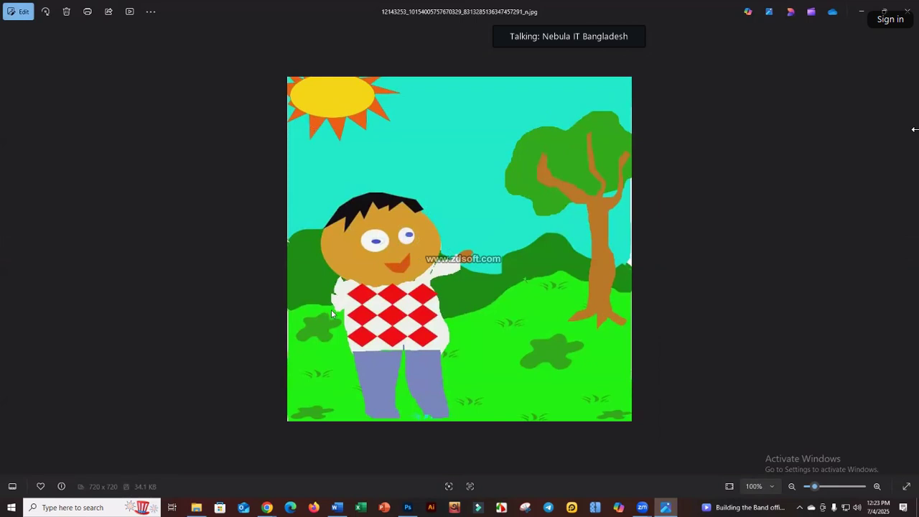
{"action": "key", "text": "Right"}
{"action": "key", "text": "Right"}
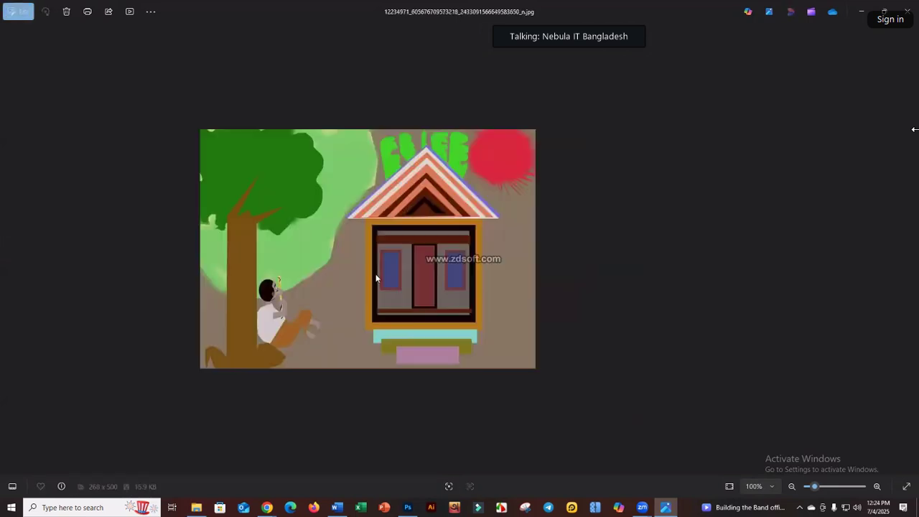
{"action": "key", "text": "Right"}
{"action": "key", "text": "Right"}
{"action": "key", "text": "Right"}
{"action": "key", "text": "Right"}
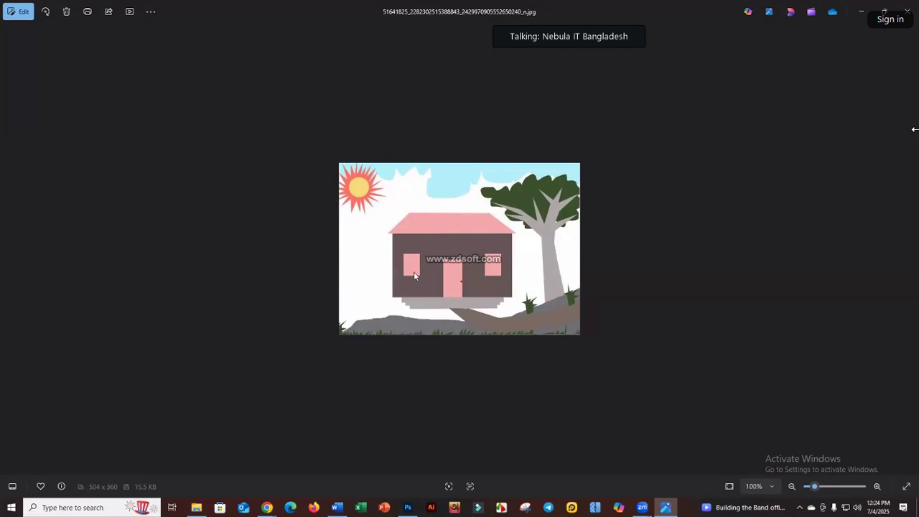
{"action": "key", "text": "Right"}
{"action": "key", "text": "Right"}
{"action": "key", "text": "Right"}
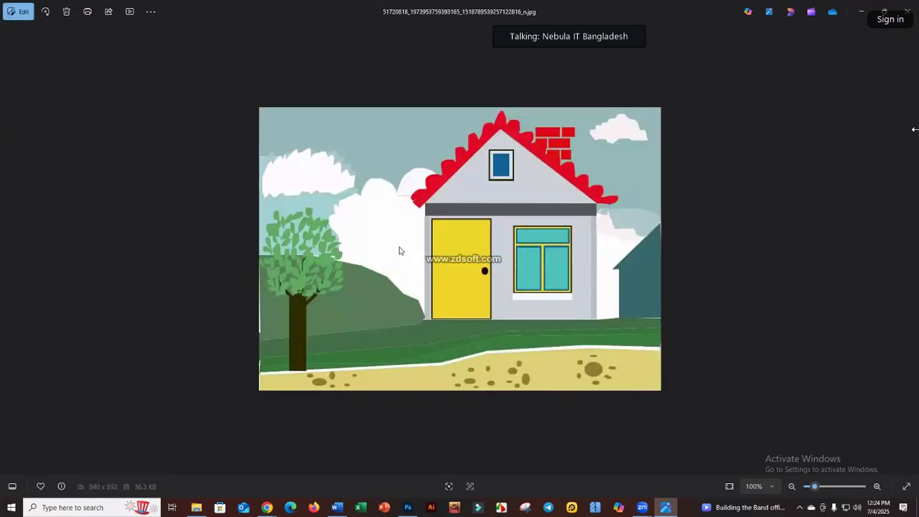
{"action": "key", "text": "Right"}
{"action": "key", "text": "Right"}
{"action": "key", "text": "Right"}
{"action": "key", "text": "Left"}
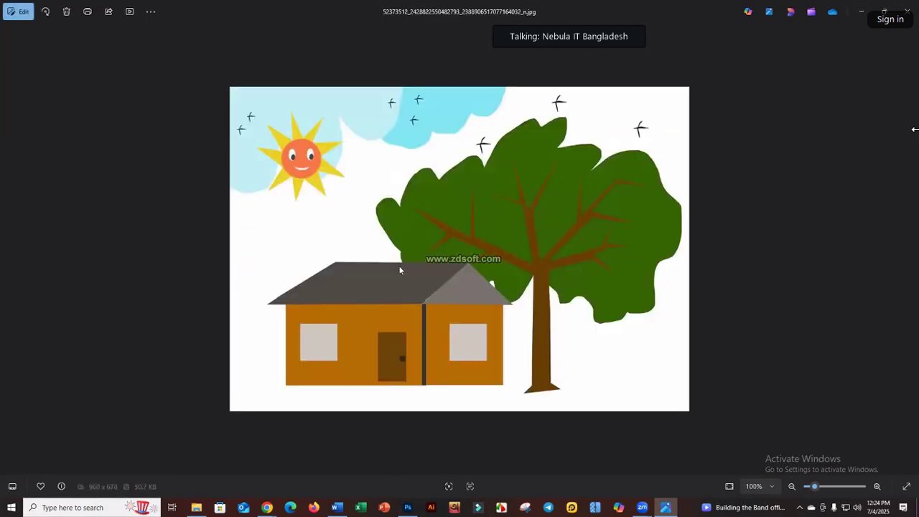
{"action": "left_click", "coordinate": [907, 11]}
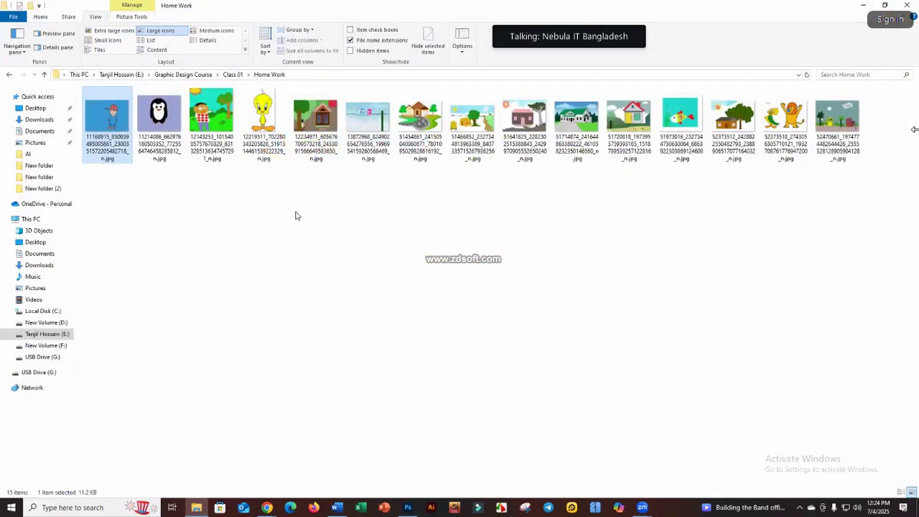
{"action": "left_click", "coordinate": [408, 508]}
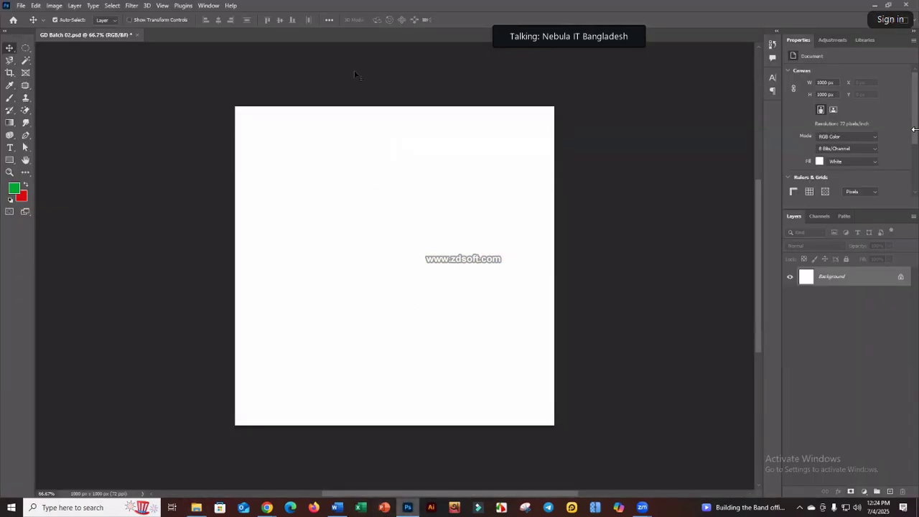
{"action": "scroll", "coordinate": [497, 237], "scroll_direction": "up", "scroll_amount": 2}
{"action": "scroll", "coordinate": [452, 209], "scroll_direction": "down", "scroll_amount": 2}
{"action": "scroll", "coordinate": [417, 222], "scroll_direction": "up", "scroll_amount": 2}
{"action": "scroll", "coordinate": [410, 215], "scroll_direction": "down", "scroll_amount": 2}
{"action": "scroll", "coordinate": [409, 215], "scroll_direction": "up", "scroll_amount": 1}
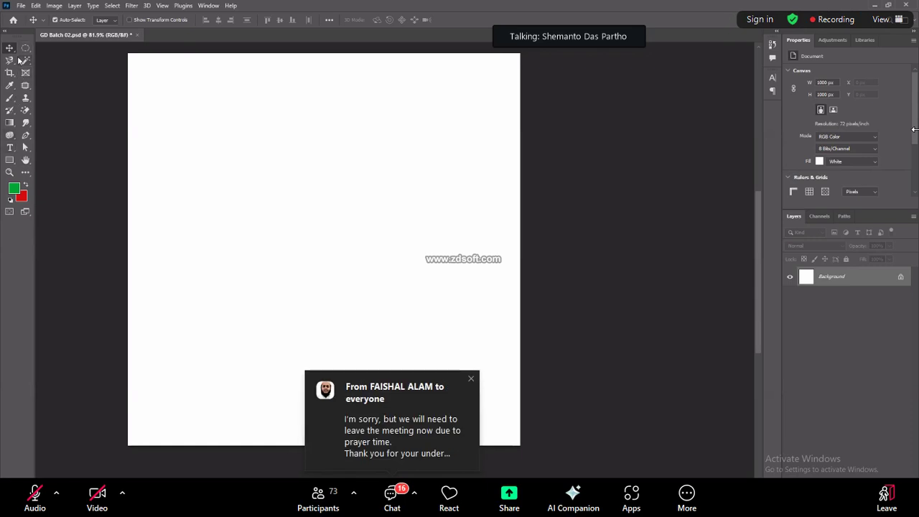
- Review the lasso and shape tool variants, and return to the Move tool
{"action": "left_click_drag", "start_coordinate": [10, 61], "coordinate": [41, 66]}
{"action": "left_click", "coordinate": [41, 63]}
{"action": "key", "text": "v"}
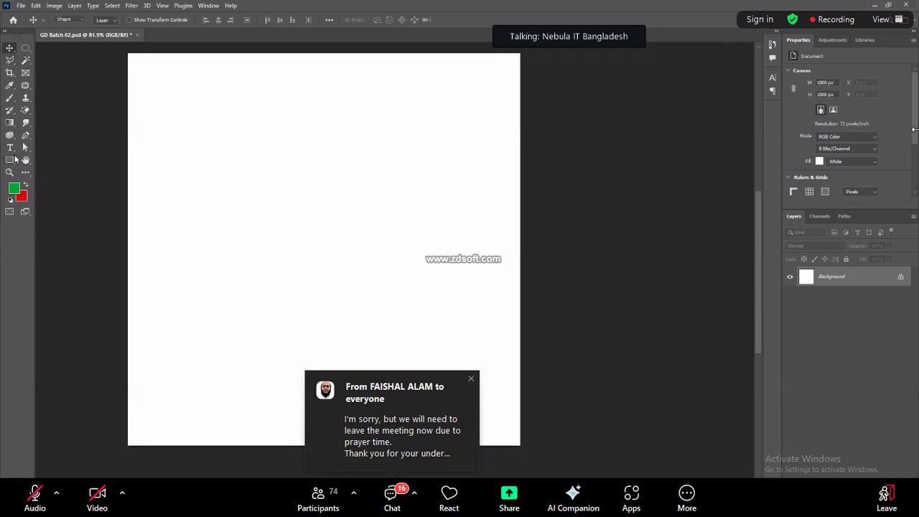
{"action": "left_click_drag", "start_coordinate": [10, 160], "coordinate": [43, 173]}
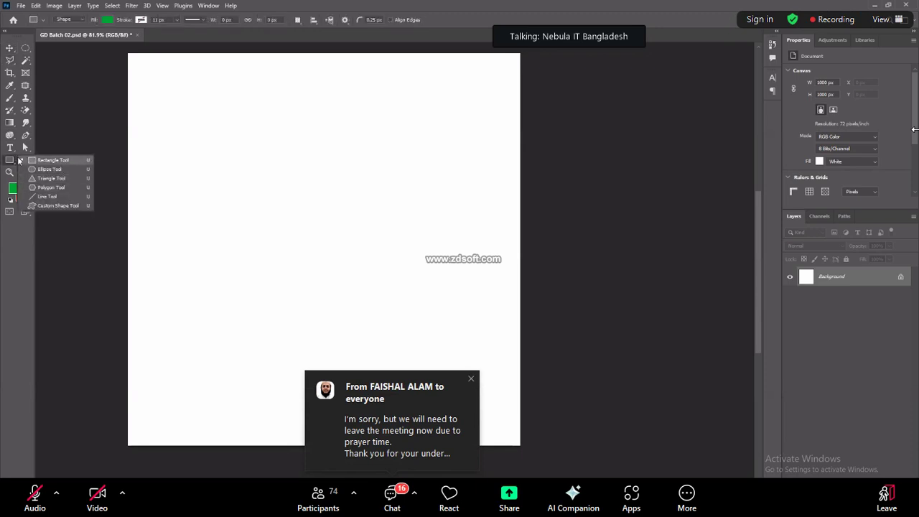
{"action": "left_click", "coordinate": [10, 48]}
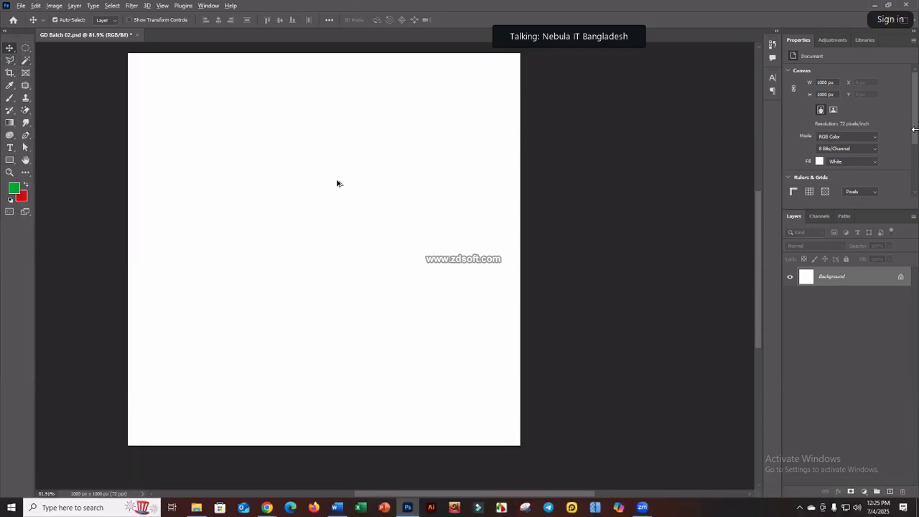
{"action": "scroll", "coordinate": [336, 183], "scroll_direction": "up", "scroll_amount": 2}
{"action": "scroll", "coordinate": [336, 183], "scroll_direction": "down", "scroll_amount": 1}
{"action": "left_click_drag", "start_coordinate": [340, 176], "coordinate": [383, 190]}
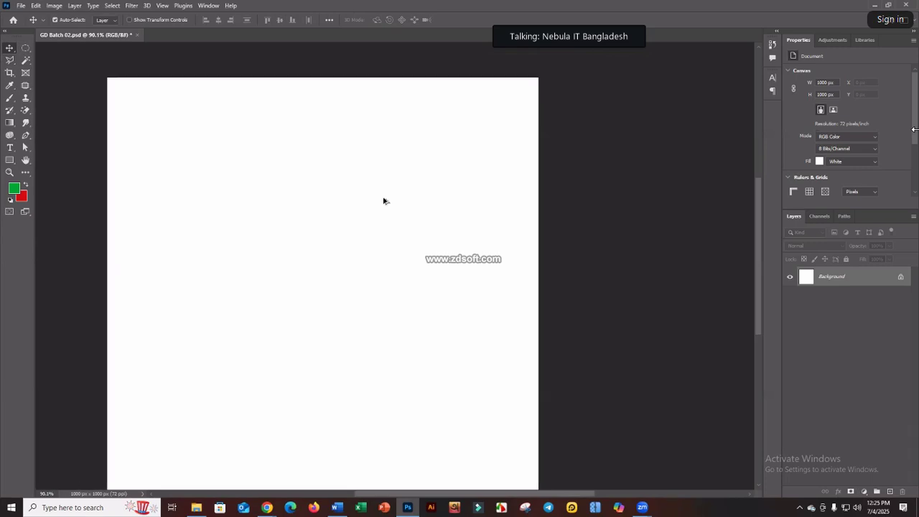
{"action": "scroll", "coordinate": [342, 266], "scroll_direction": "down", "scroll_amount": 3}
{"action": "scroll", "coordinate": [347, 260], "scroll_direction": "up", "scroll_amount": 2}
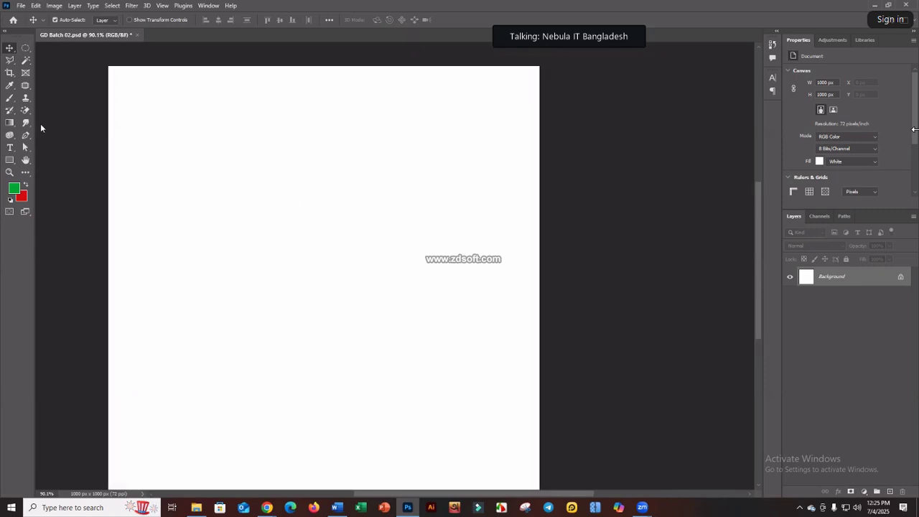
{"action": "scroll", "coordinate": [288, 220], "scroll_direction": "down", "scroll_amount": 2}
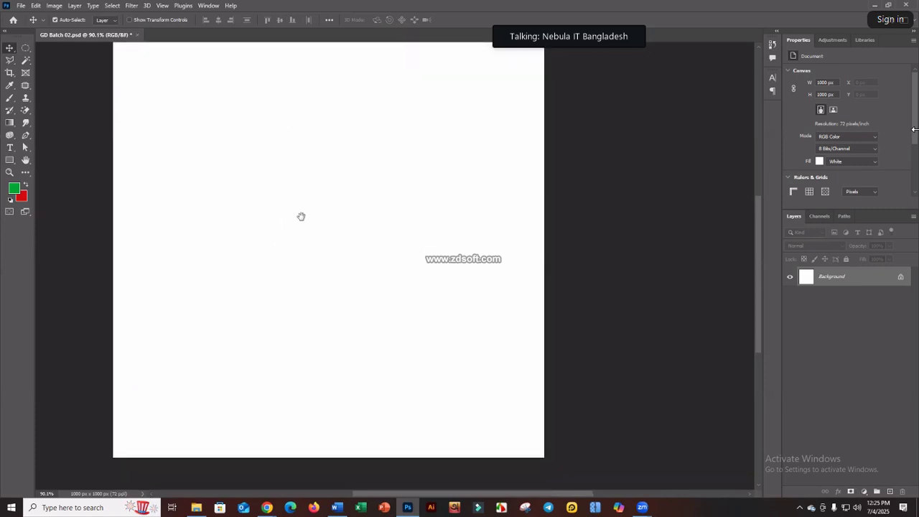
{"action": "scroll", "coordinate": [291, 173], "scroll_direction": "up", "scroll_amount": 4}
{"action": "left_click_drag", "start_coordinate": [300, 230], "coordinate": [306, 190]}
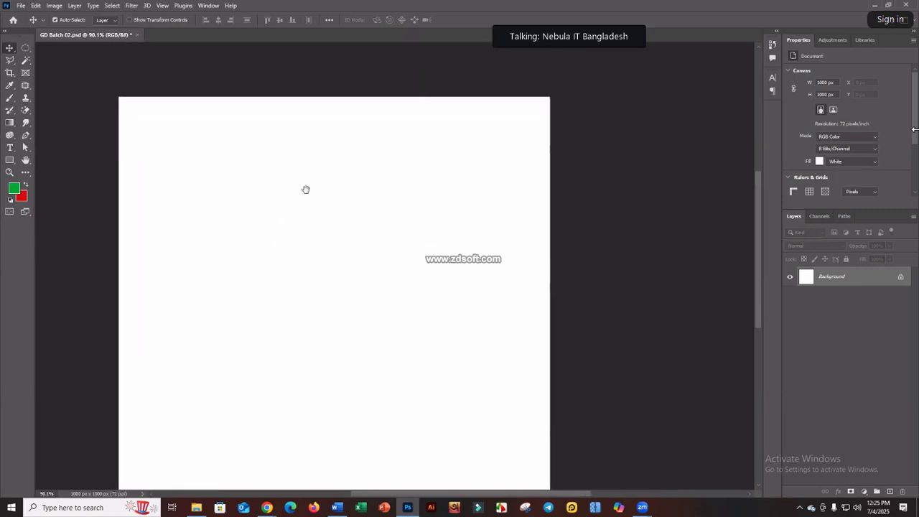
- Select a circle about 351 px in diameter, fill it with the red background color on a new layer, and deselect
{"action": "left_click", "coordinate": [26, 48]}
{"action": "left_click_drag", "start_coordinate": [188, 181], "coordinate": [403, 323]}
{"action": "left_click", "coordinate": [891, 492]}
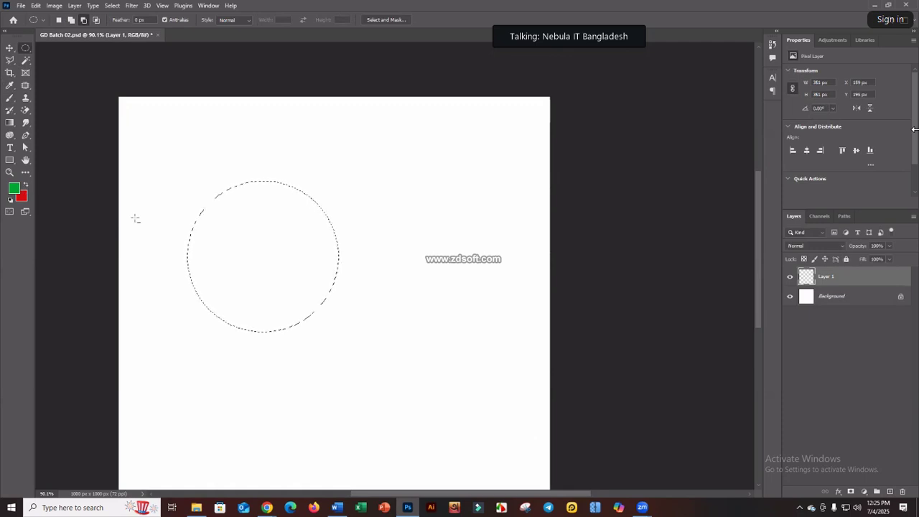
{"action": "left_click", "coordinate": [15, 189]}
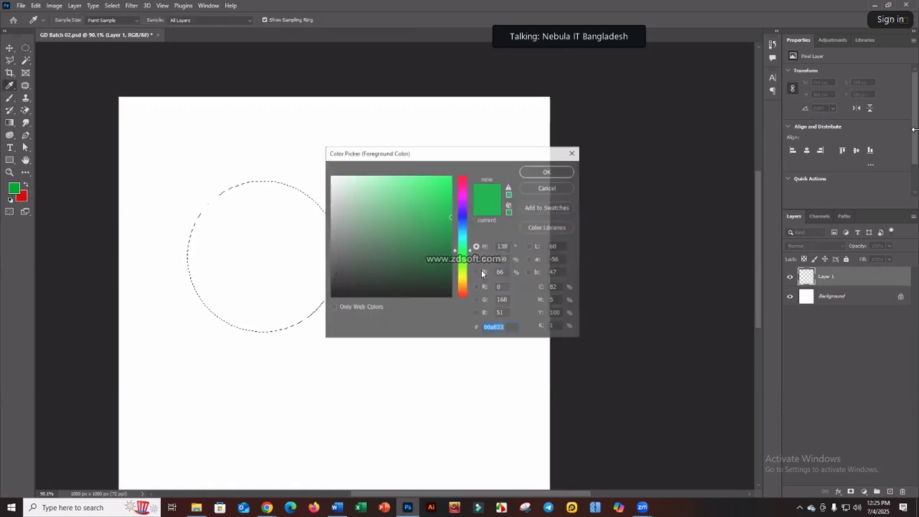
{"action": "key", "text": "Escape"}
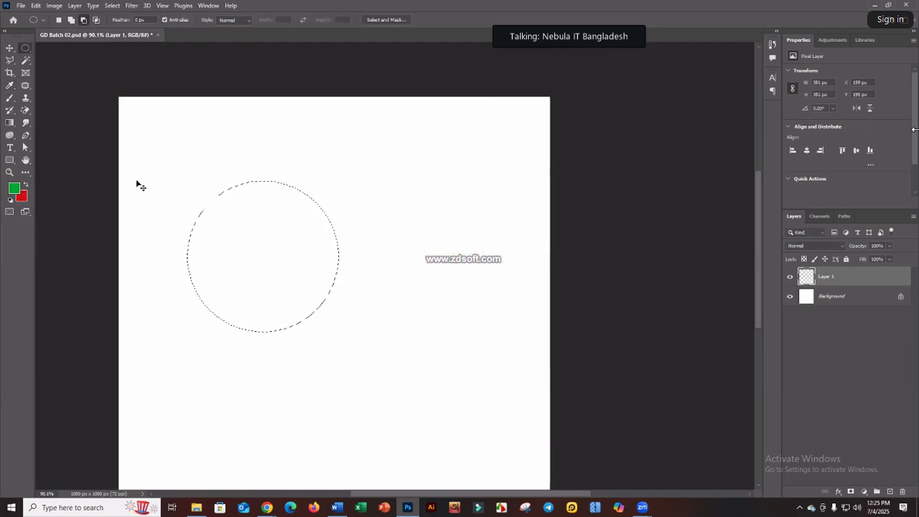
{"action": "key", "text": "ctrl+BackSpace"}
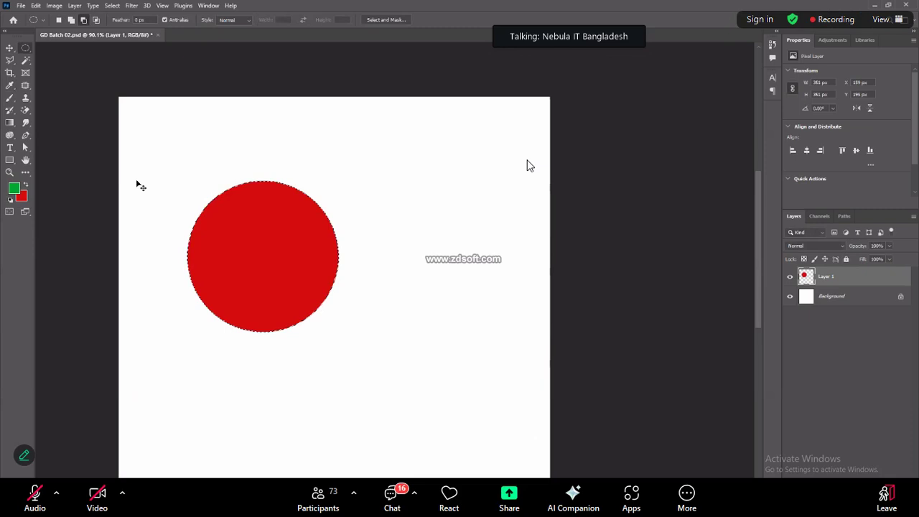
{"action": "key", "text": "ctrl+d"}
- Outline an irregular six-pointed star selection about 700 px wide around the red circle with the Polygonal Lasso tool
{"action": "left_click", "coordinate": [10, 60]}
{"action": "left_click", "coordinate": [58, 69]}
{"action": "left_click", "coordinate": [312, 217]}
{"action": "left_click", "coordinate": [425, 272]}
{"action": "left_click", "coordinate": [325, 273]}
{"action": "left_click", "coordinate": [350, 385]}
{"action": "left_click", "coordinate": [240, 404]}
{"action": "left_click", "coordinate": [238, 305]}
{"action": "left_click", "coordinate": [125, 321]}
{"action": "left_click", "coordinate": [219, 262]}
{"action": "left_click", "coordinate": [141, 173]}
{"action": "left_click", "coordinate": [246, 185]}
{"action": "left_click", "coordinate": [268, 127]}
{"action": "left_click", "coordinate": [312, 217]}
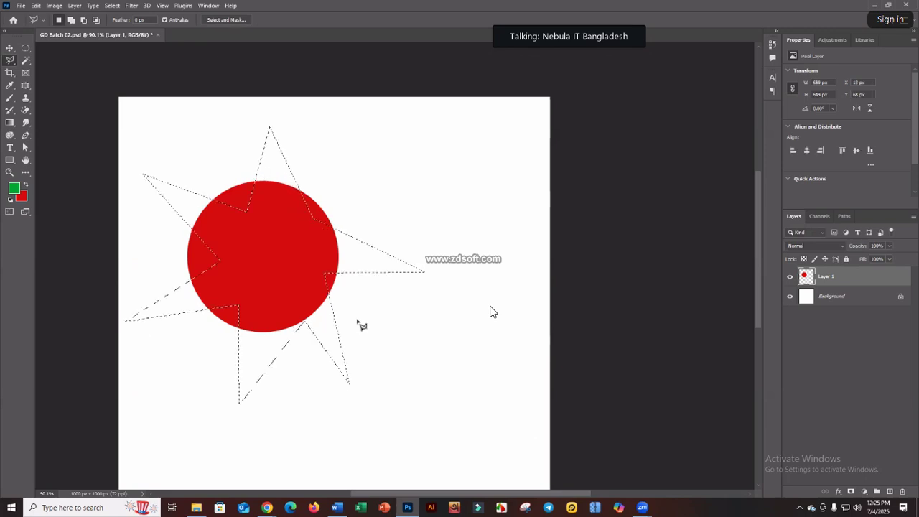
- Set the foreground color to yellow f5db00, fill the star selection with it on a new layer, and deselect
{"action": "left_click", "coordinate": [890, 492]}
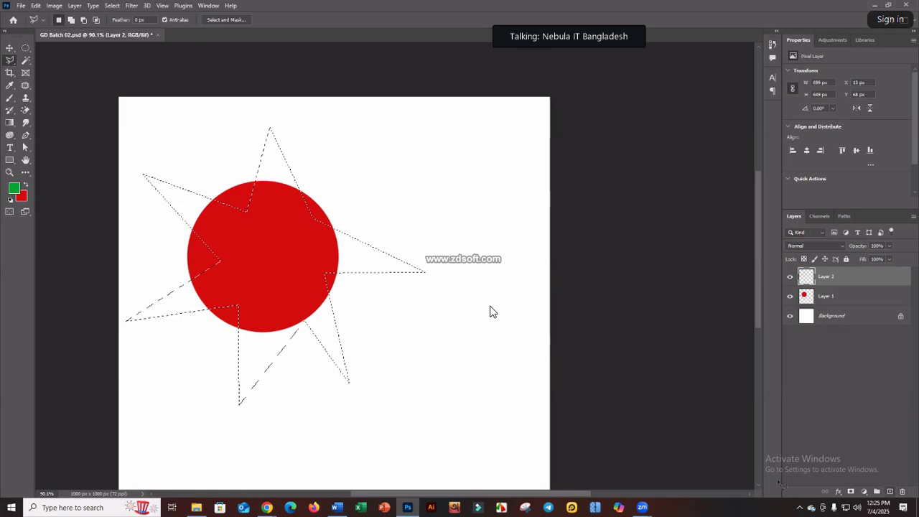
{"action": "key", "text": "i"}
{"action": "left_click_drag", "start_coordinate": [466, 272], "coordinate": [463, 280]}
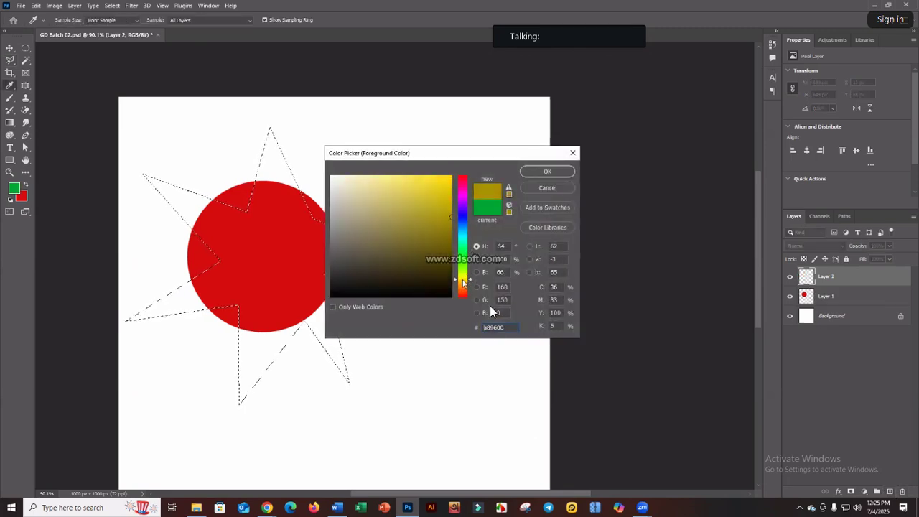
{"action": "mouse_move", "coordinate": [452, 217]}
{"action": "left_mouse_down"}
{"action": "mouse_move", "coordinate": [451, 192]}
{"action": "mouse_move", "coordinate": [466, 179]}
{"action": "left_mouse_up"}
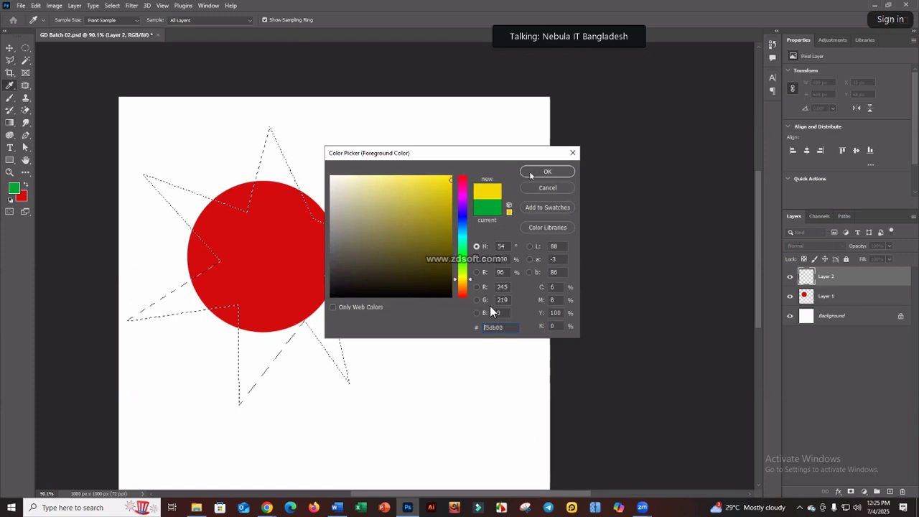
{"action": "left_click", "coordinate": [522, 173]}
{"action": "key", "text": "alt+BackSpace"}
{"action": "key", "text": "ctrl+d"}
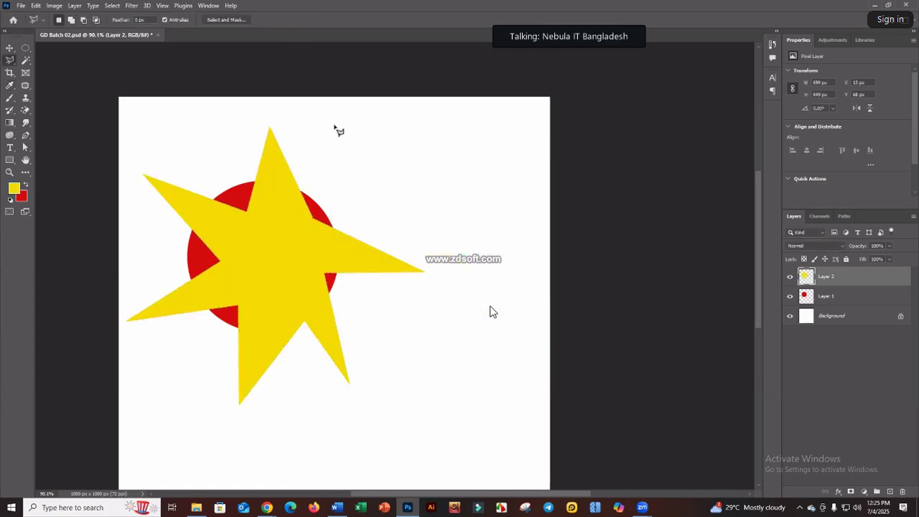
- Move the red circle's layer above the yellow star's layer so the star forms the sun's rays
{"action": "left_click", "coordinate": [10, 51]}
{"action": "scroll", "coordinate": [325, 266], "scroll_direction": "up", "scroll_amount": 1}
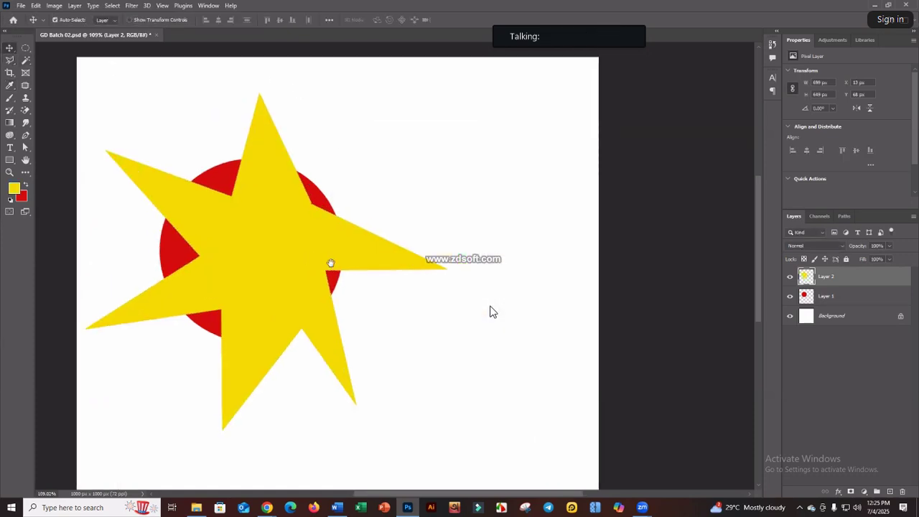
{"action": "scroll", "coordinate": [324, 266], "scroll_direction": "up", "scroll_amount": 2}
{"action": "scroll", "coordinate": [321, 205], "scroll_direction": "down", "scroll_amount": 3}
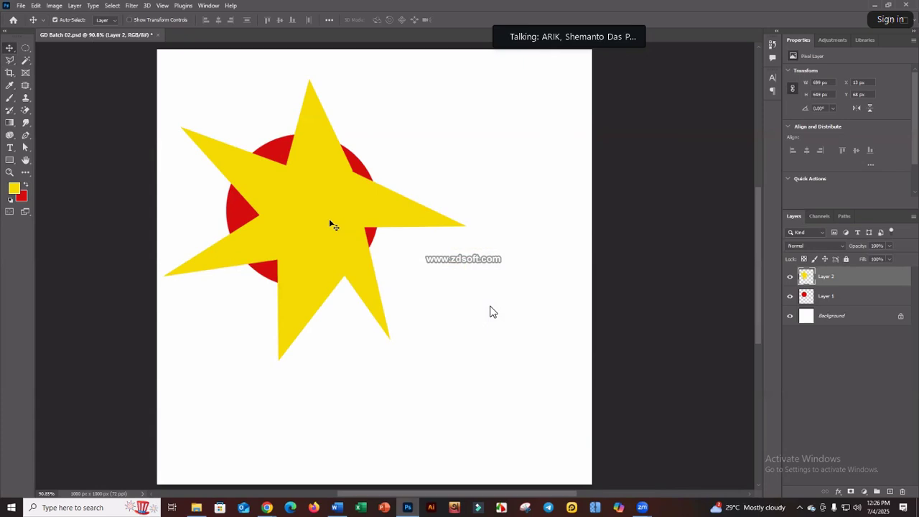
{"action": "left_click", "coordinate": [834, 298]}
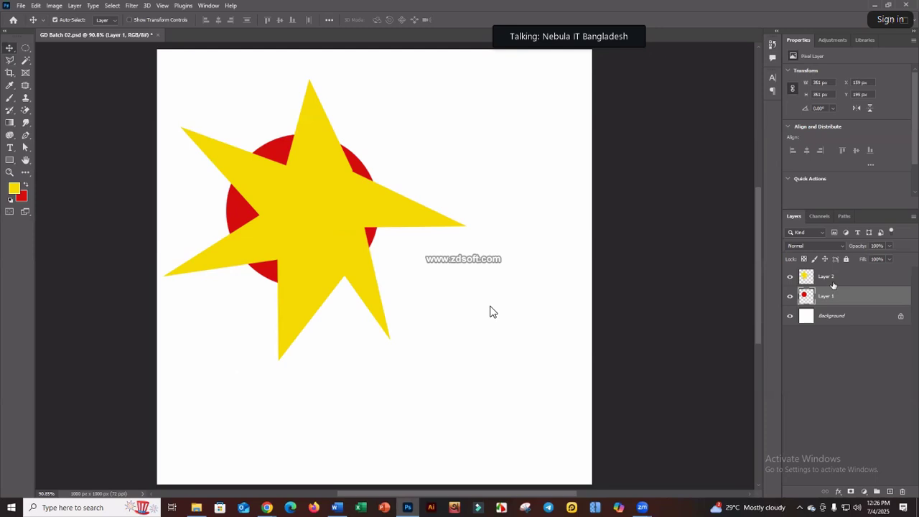
{"action": "left_click", "coordinate": [822, 275]}
{"action": "left_click_drag", "start_coordinate": [839, 300], "coordinate": [827, 272]}
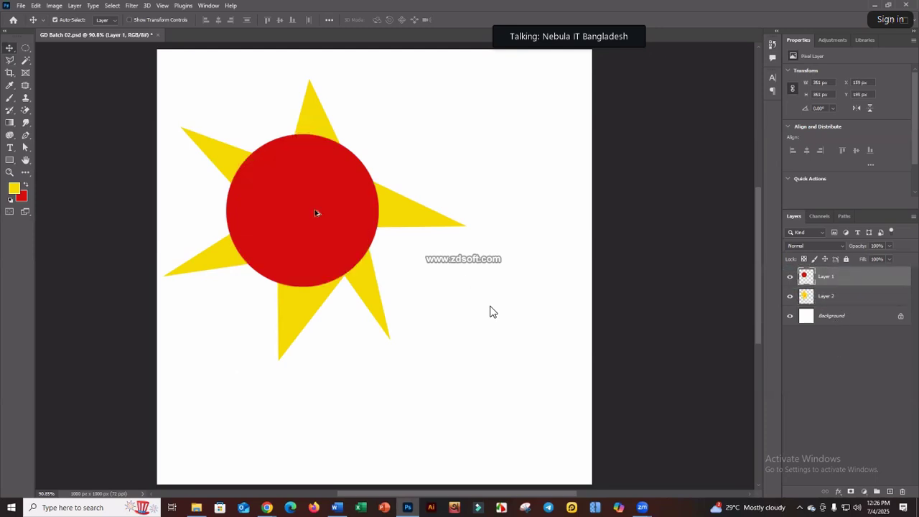
- Move the red circle and yellow star together to the canvas's upper-right corner
{"action": "scroll", "coordinate": [316, 212], "scroll_direction": "down", "scroll_amount": 2}
{"action": "left_click_drag", "start_coordinate": [365, 195], "coordinate": [451, 173]}
{"action": "scroll", "coordinate": [393, 228], "scroll_direction": "up", "scroll_amount": 3}
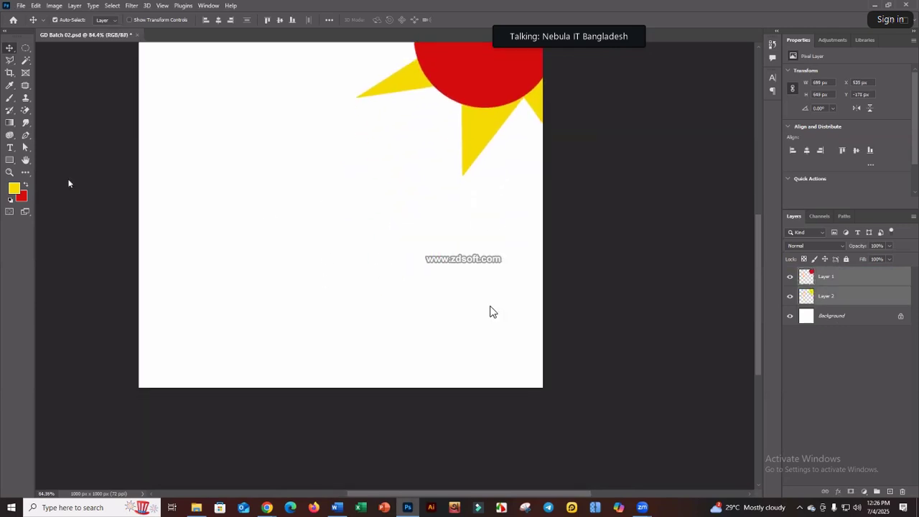
- Draw a rectangular selection about 533 by 387 px in the canvas's lower left and fill it red on a new layer
{"action": "right_click", "coordinate": [25, 48]}
{"action": "left_click", "coordinate": [68, 48]}
{"action": "left_click_drag", "start_coordinate": [199, 201], "coordinate": [249, 229]}
{"action": "left_click_drag", "start_coordinate": [449, 351], "coordinate": [392, 359]}
{"action": "left_click", "coordinate": [425, 362]}
{"action": "left_click", "coordinate": [890, 492]}
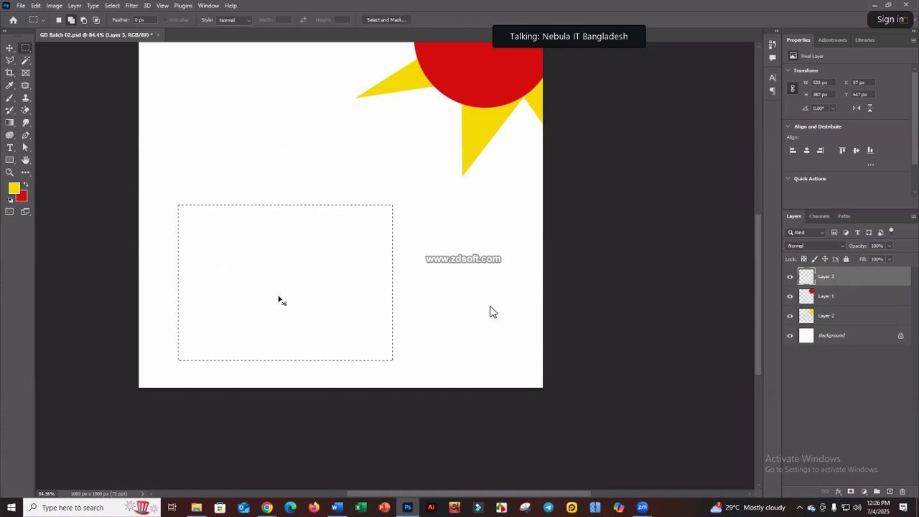
{"action": "key", "text": "ctrl+BackSpace"}
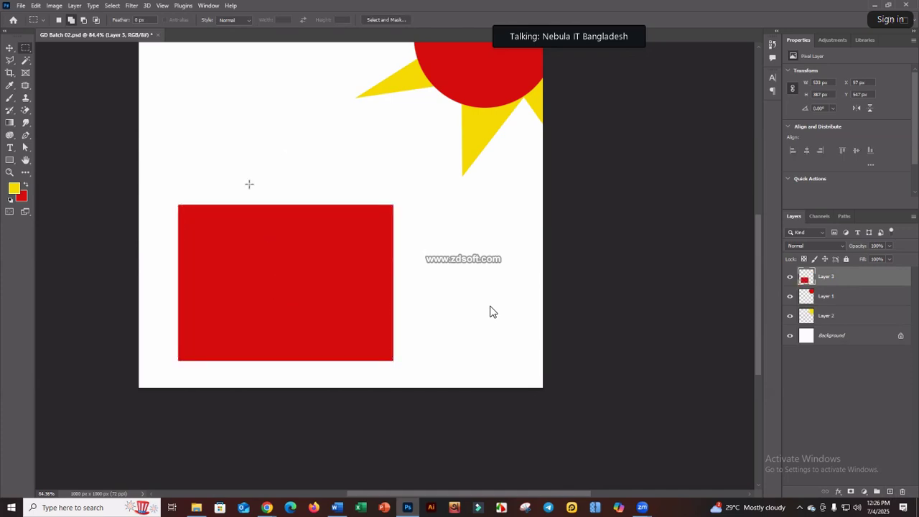
- Outline a trapezoid roof about 535 by 101 px on the red rectangle's top edge with the Polygonal Lasso tool
{"action": "scroll", "coordinate": [250, 185], "scroll_direction": "up", "scroll_amount": 2}
{"action": "left_click_drag", "start_coordinate": [404, 216], "coordinate": [393, 237]}
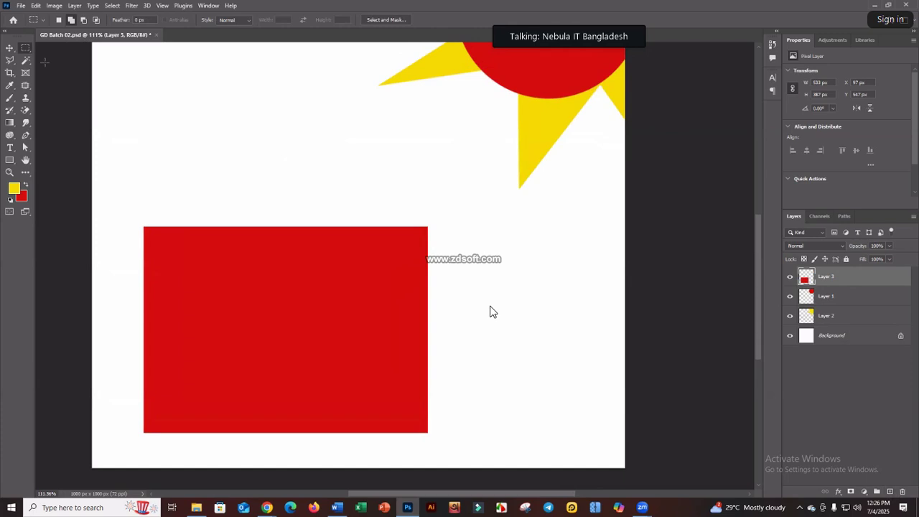
{"action": "right_click", "coordinate": [10, 59]}
{"action": "left_click", "coordinate": [61, 71]}
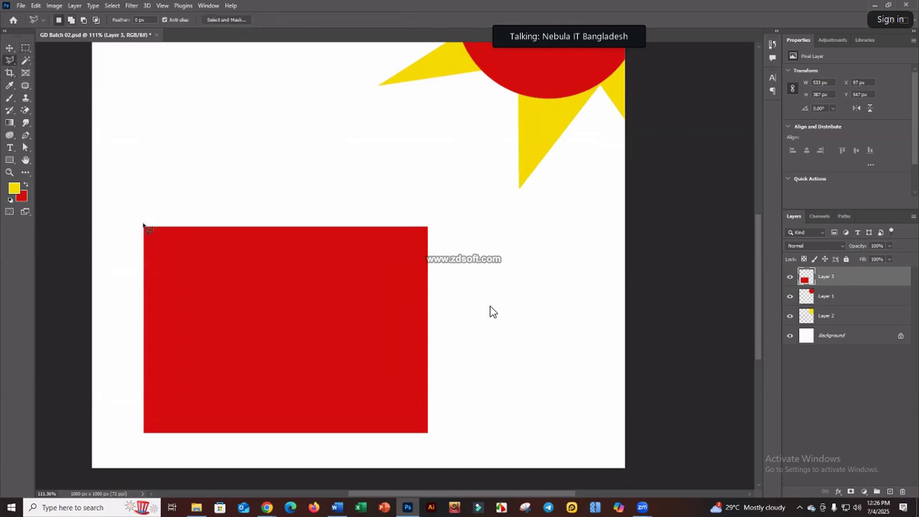
{"action": "left_click", "coordinate": [144, 227]}
{"action": "left_click", "coordinate": [175, 174]}
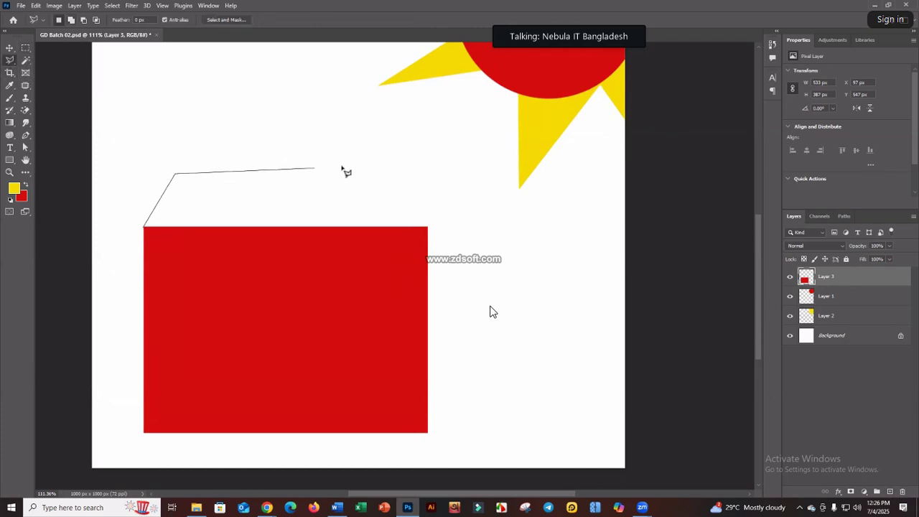
{"action": "left_click", "coordinate": [400, 173]}
{"action": "left_click", "coordinate": [427, 227]}
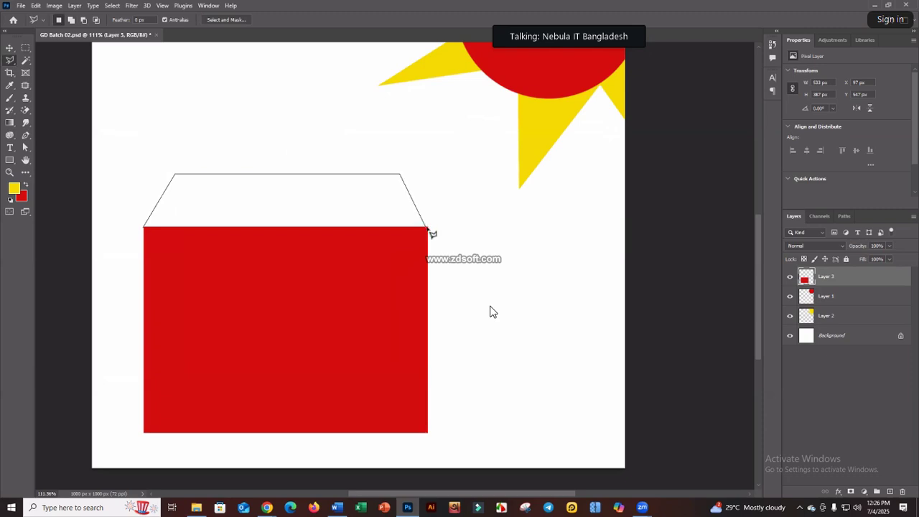
{"action": "left_click", "coordinate": [145, 228]}
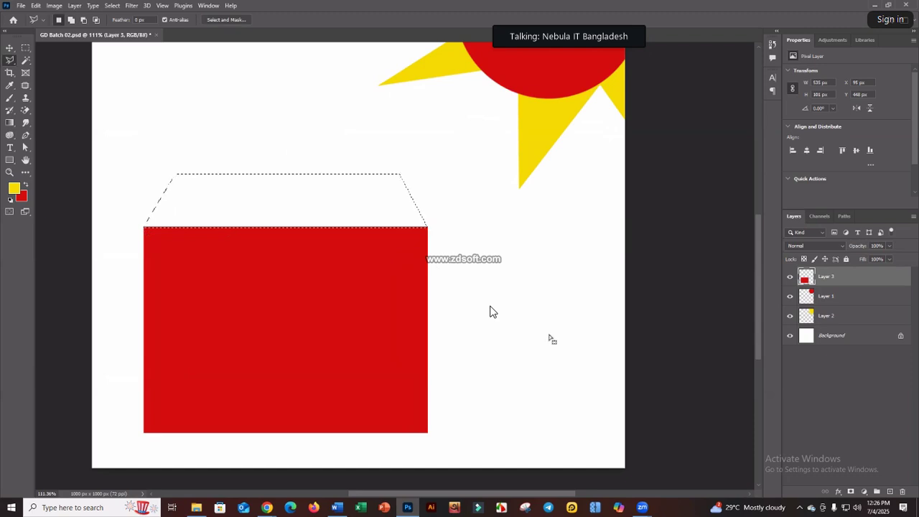
- Fill the roof selection with the yellow foreground color on a new layer and deselect
{"action": "left_click", "coordinate": [890, 492]}
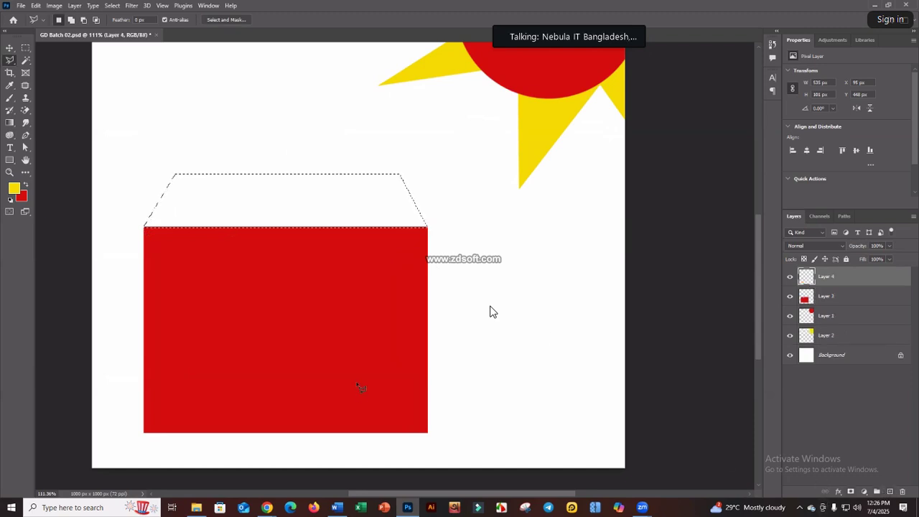
{"action": "key", "text": "alt+BackSpace"}
{"action": "key", "text": "ctrl+d"}
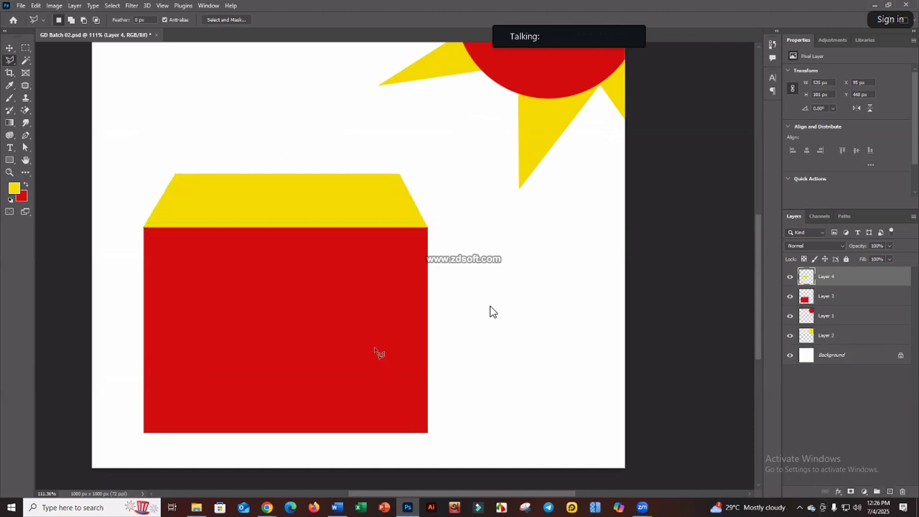
- Draw a yellow-filled rectangular window about 109 by 135 px on a new layer, on the left part of the red wall
{"action": "scroll", "coordinate": [333, 266], "scroll_direction": "down", "scroll_amount": 1}
{"action": "scroll", "coordinate": [242, 299], "scroll_direction": "up", "scroll_amount": 2}
{"action": "left_click", "coordinate": [25, 48]}
{"action": "left_click_drag", "start_coordinate": [146, 222], "coordinate": [222, 315]}
{"action": "left_click", "coordinate": [891, 492]}
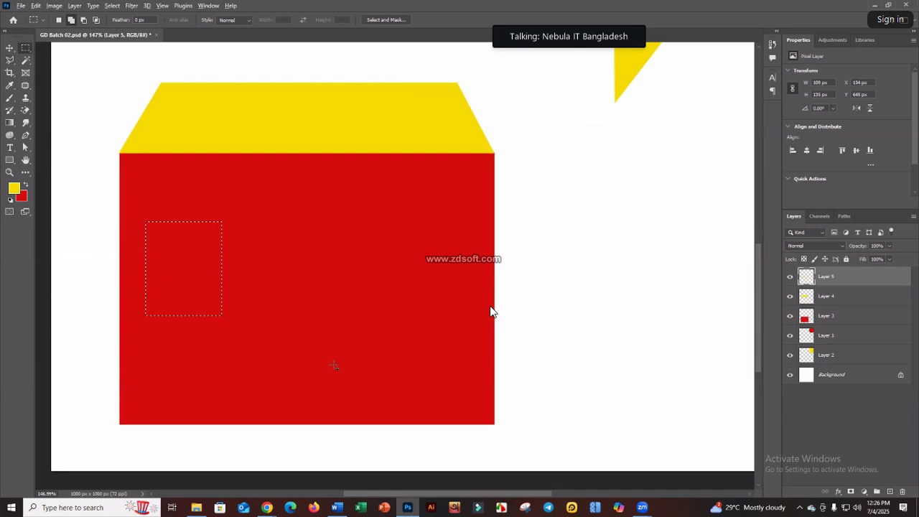
{"action": "key", "text": "alt+BackSpace"}
{"action": "key", "text": "ctrl+d"}
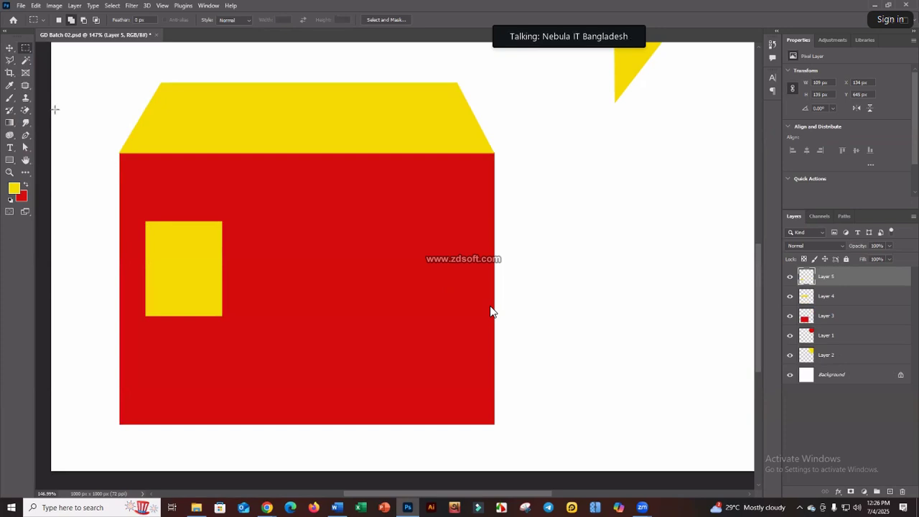
- Duplicate the yellow window at the same height on the right part of the red wall
{"action": "key", "text": "v"}
{"action": "left_click_drag", "start_coordinate": [197, 273], "coordinate": [396, 270]}
{"action": "key", "text": "ctrl+z"}
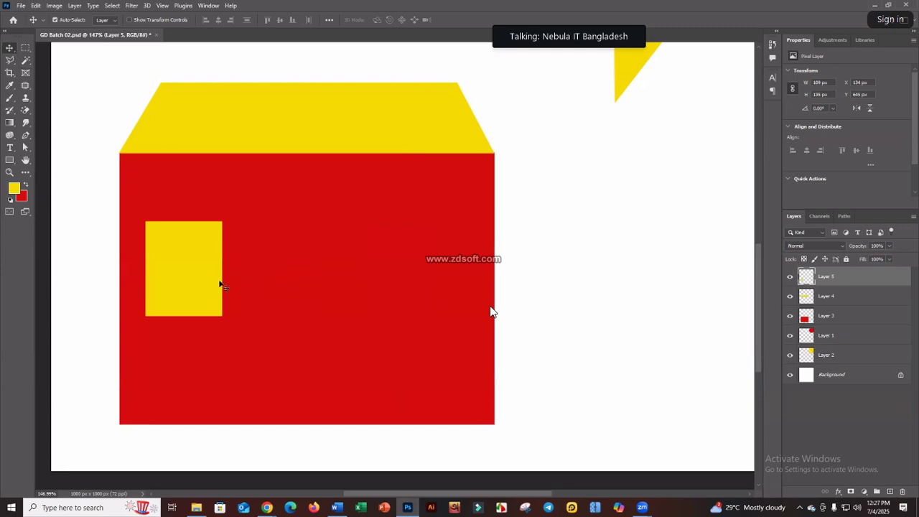
{"action": "left_click_drag", "start_coordinate": [184, 273], "coordinate": [446, 283]}
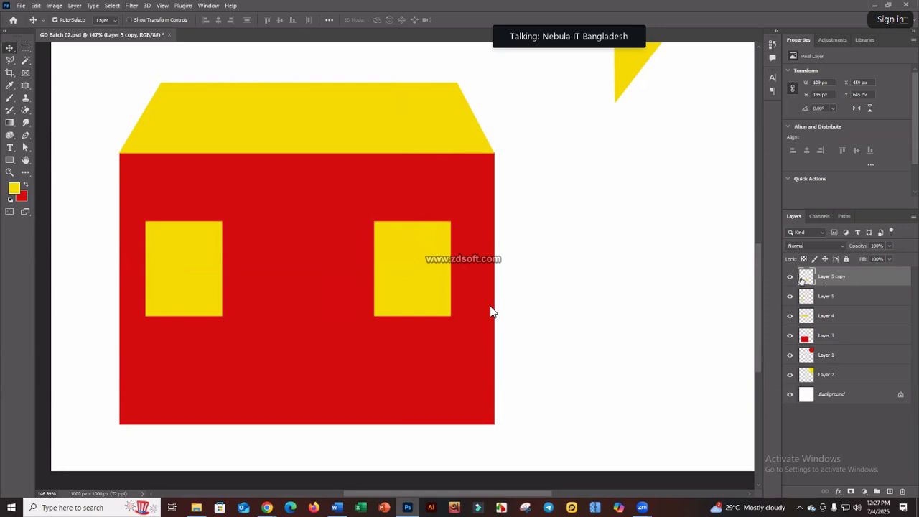
- Draw a yellow-filled door about 133 by 344 px on a new layer between the two windows, and deselect it
{"action": "key", "text": "m"}
{"action": "left_click_drag", "start_coordinate": [246, 176], "coordinate": [340, 417]}
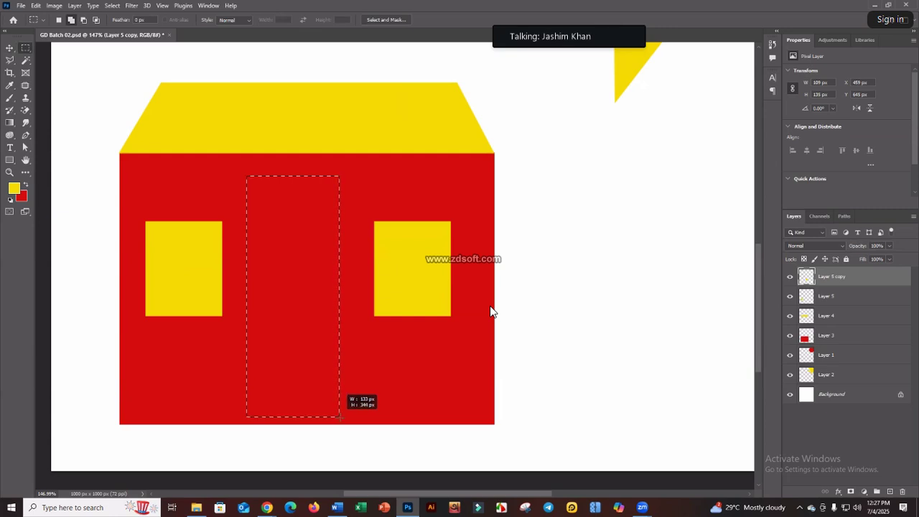
{"action": "left_click", "coordinate": [890, 491]}
{"action": "key", "text": "alt+BackSpace"}
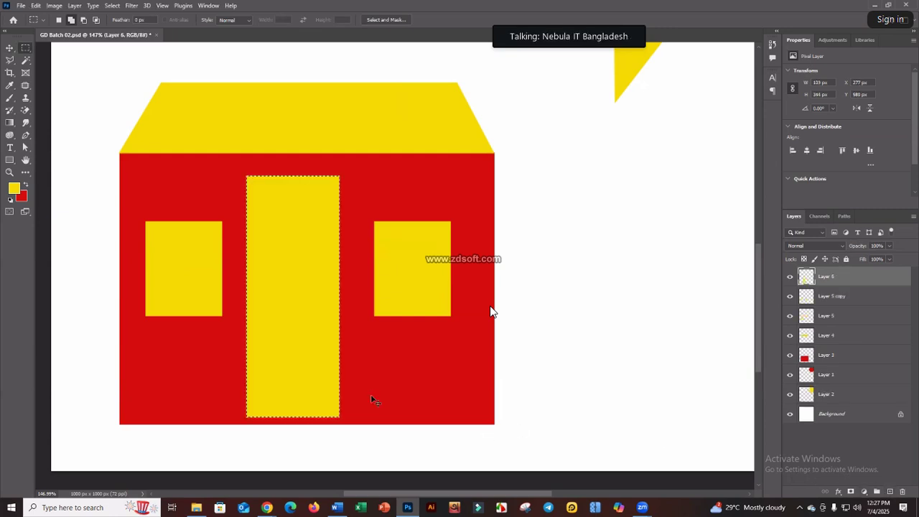
{"action": "key", "text": "ctrl+d"}
- Outline an inward-opening door panel about 52 by 345 px along the yellow door's left edge with the Polygonal Lasso tool
{"action": "right_click", "coordinate": [14, 59]}
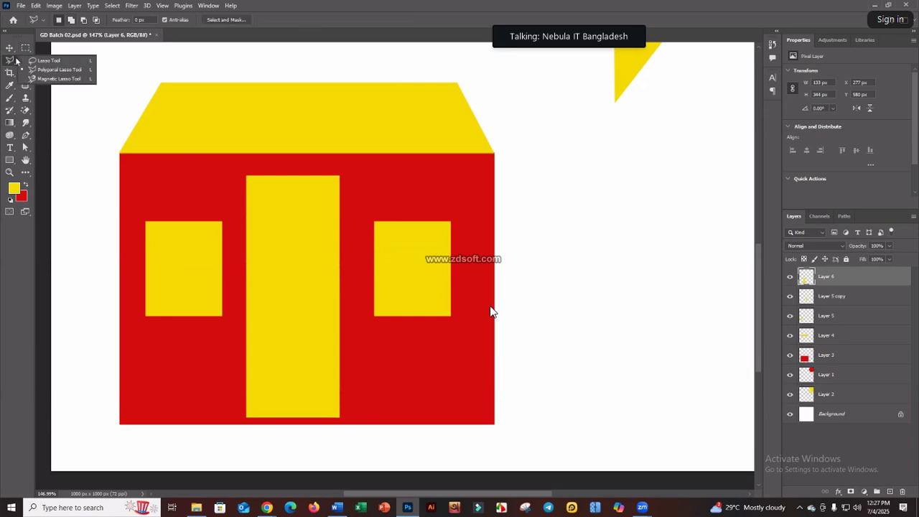
{"action": "left_click", "coordinate": [54, 67]}
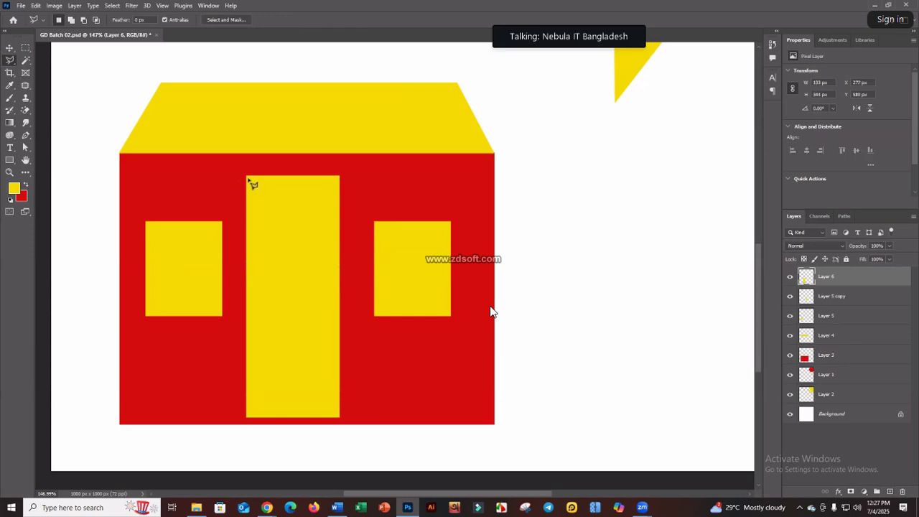
{"action": "left_click", "coordinate": [247, 176]}
{"action": "left_click", "coordinate": [281, 219]}
{"action": "left_click", "coordinate": [281, 377]}
{"action": "left_click", "coordinate": [282, 402]}
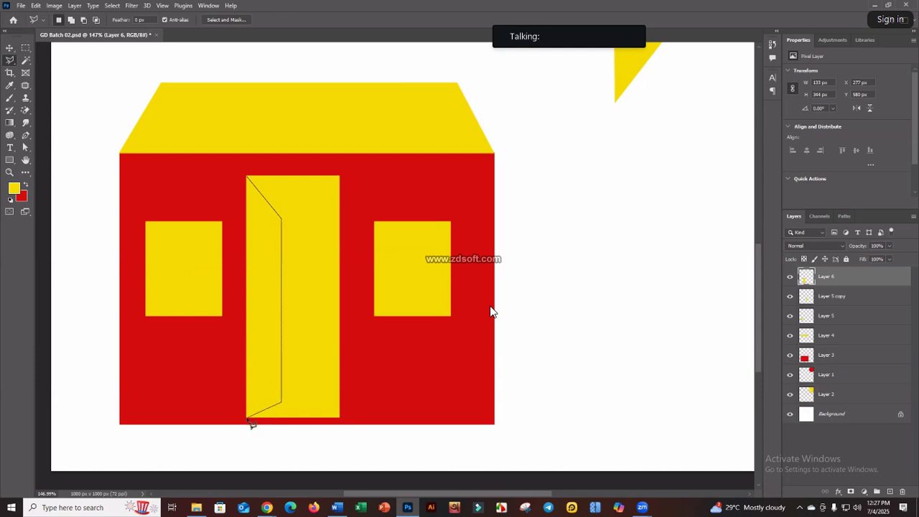
{"action": "left_click", "coordinate": [247, 177]}
- Reset the colors to the defaults, fill the door panel selection with black on a new layer, and deselect it
{"action": "key", "text": "ctrl+shift+alt+n"}
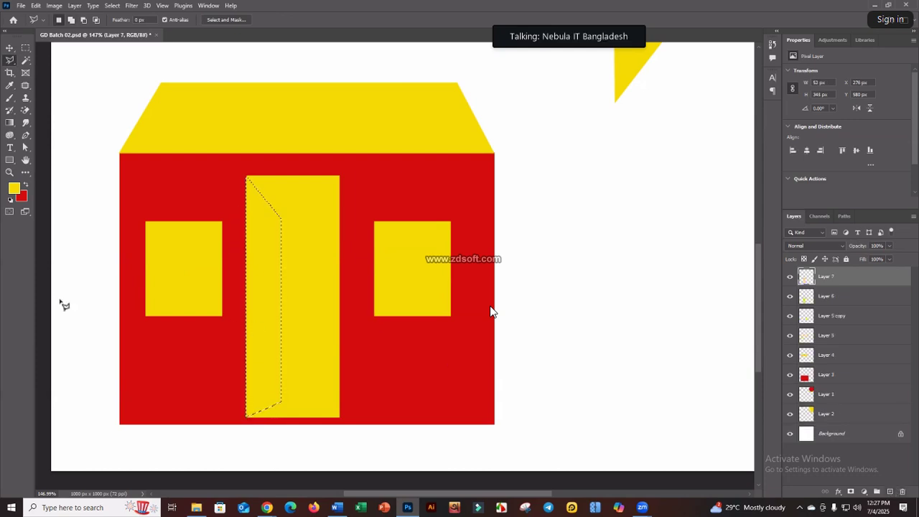
{"action": "left_click", "coordinate": [10, 200]}
{"action": "key", "text": "alt+BackSpace"}
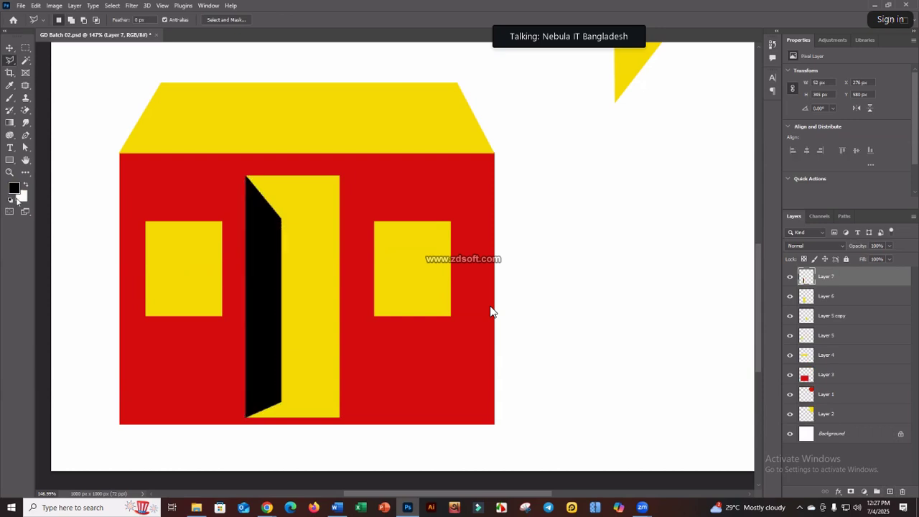
{"action": "scroll", "coordinate": [190, 230], "scroll_direction": "down", "scroll_amount": 3}
{"action": "scroll", "coordinate": [355, 292], "scroll_direction": "up", "scroll_amount": 1}
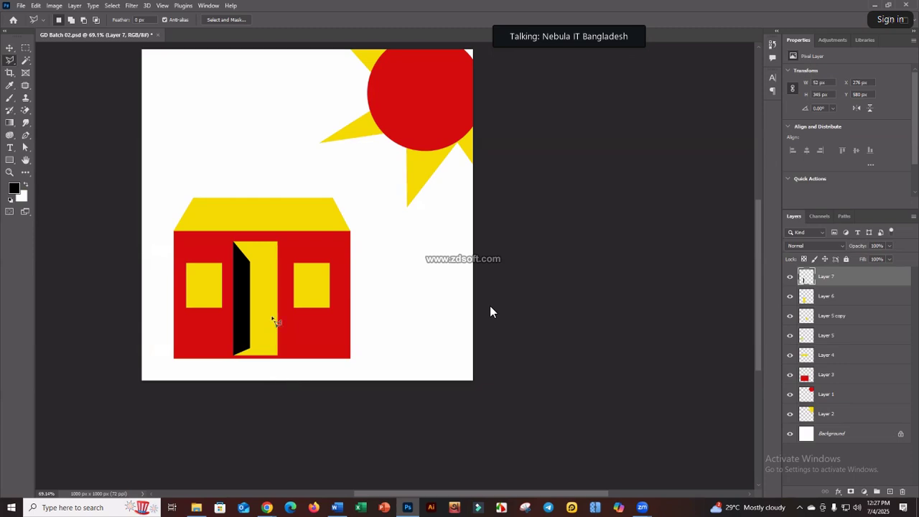
{"action": "left_click", "coordinate": [14, 48]}
{"action": "scroll", "coordinate": [372, 285], "scroll_direction": "up", "scroll_amount": 2}
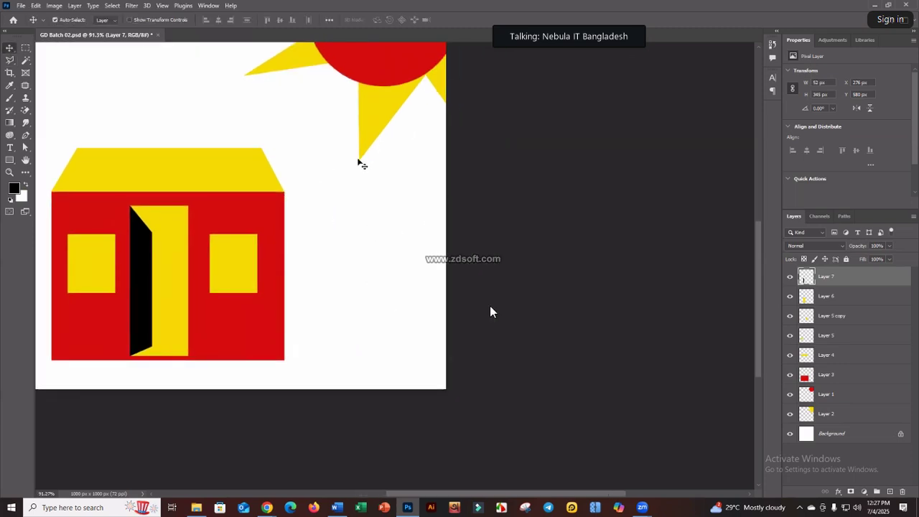
{"action": "left_click_drag", "start_coordinate": [352, 197], "coordinate": [411, 325]}
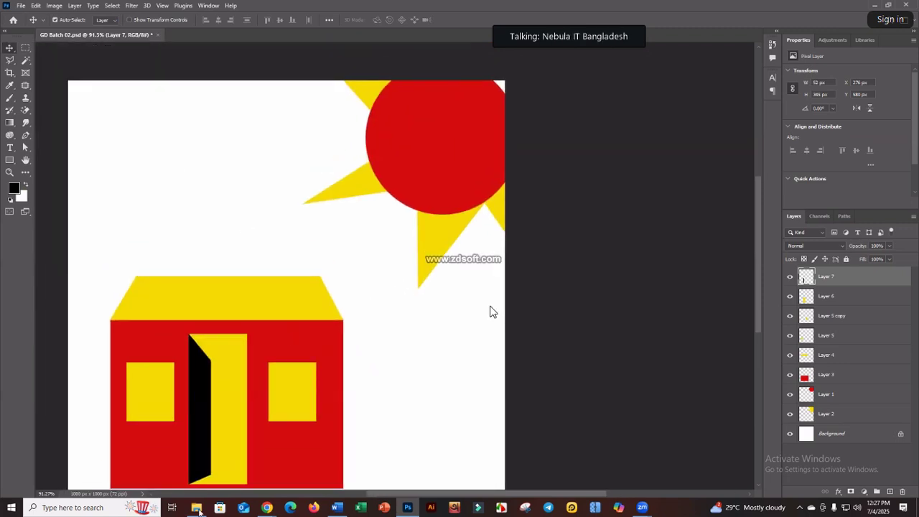
- Switch to File Explorer to look at the sample images in the Home Work folder, and return to Photoshop
{"action": "key", "text": "alt+Tab"}
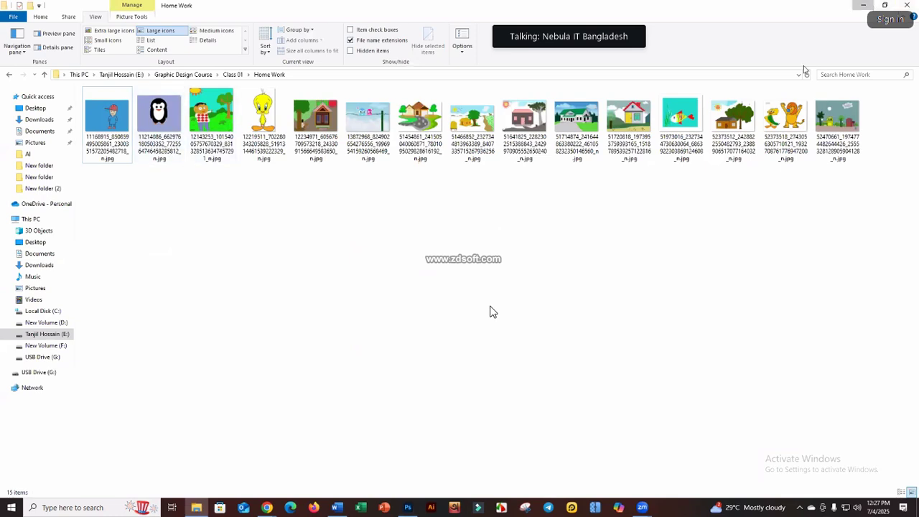
{"action": "left_click", "coordinate": [859, 5]}
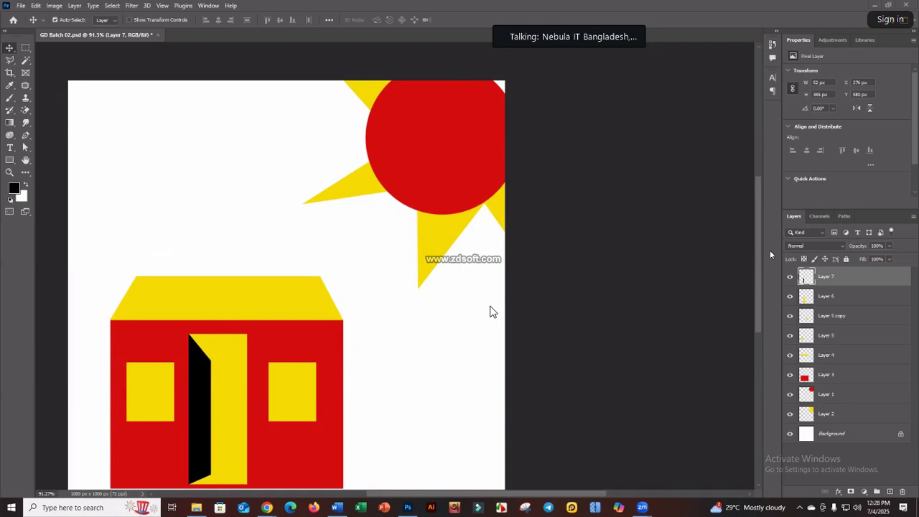
{"action": "double_click", "coordinate": [457, 333]}
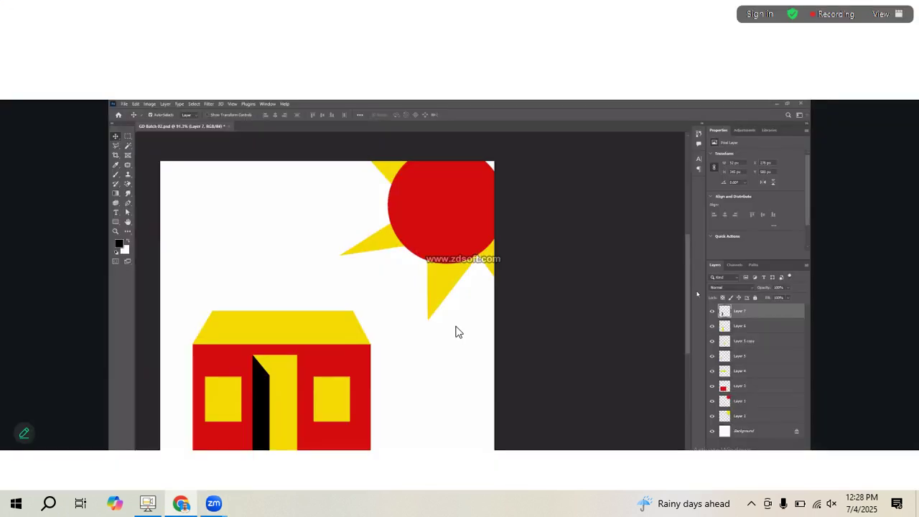
{"action": "left_click", "coordinate": [147, 504]}
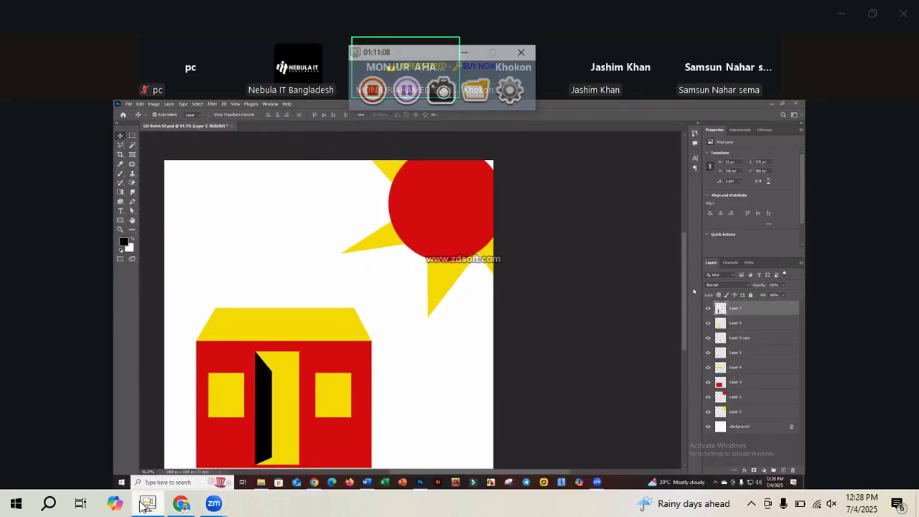